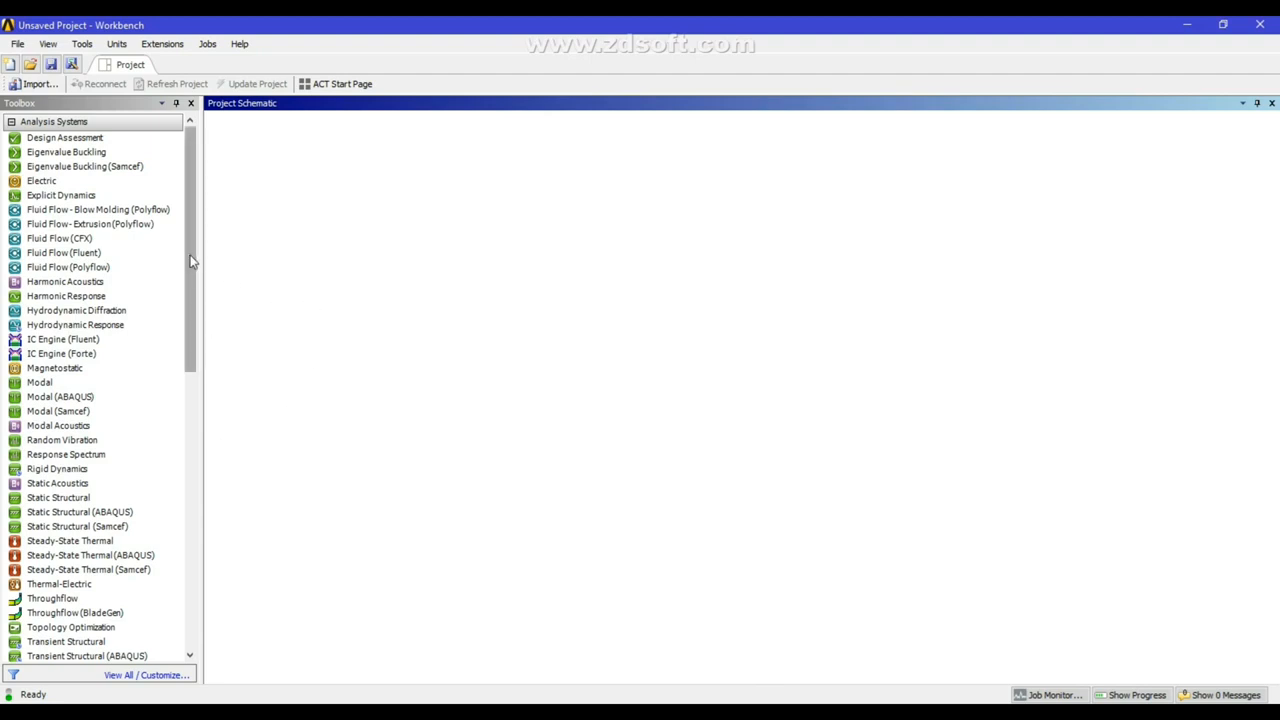
- Create a Static Structural analysis system in the project and open its geometry in DesignModeler
left_click_drag(189, 255, 224, 199)
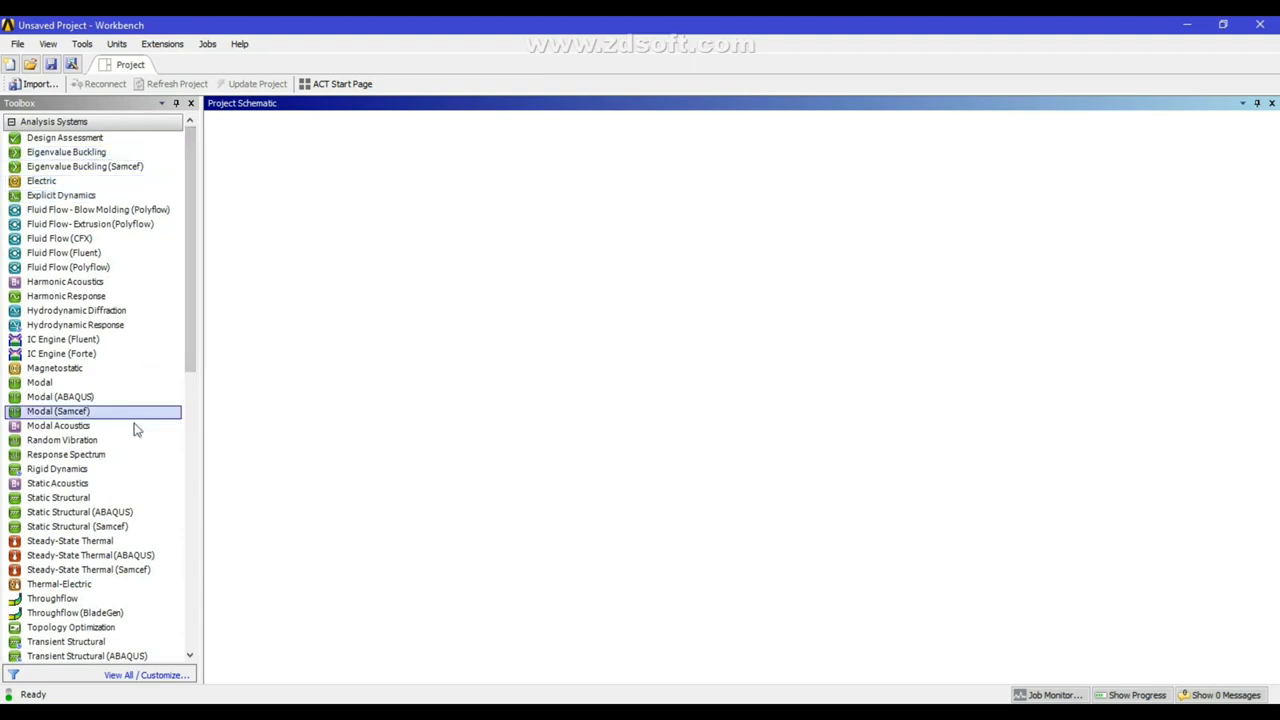
double_click(62, 498)
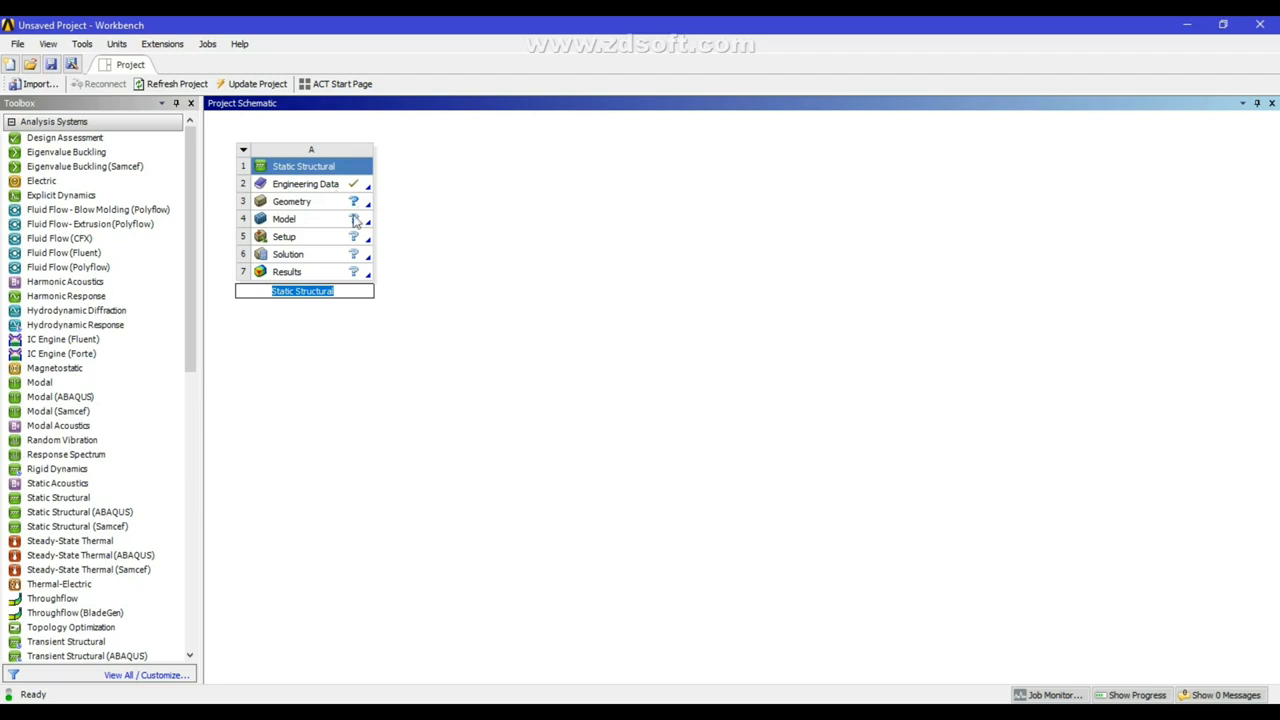
double_click(295, 202)
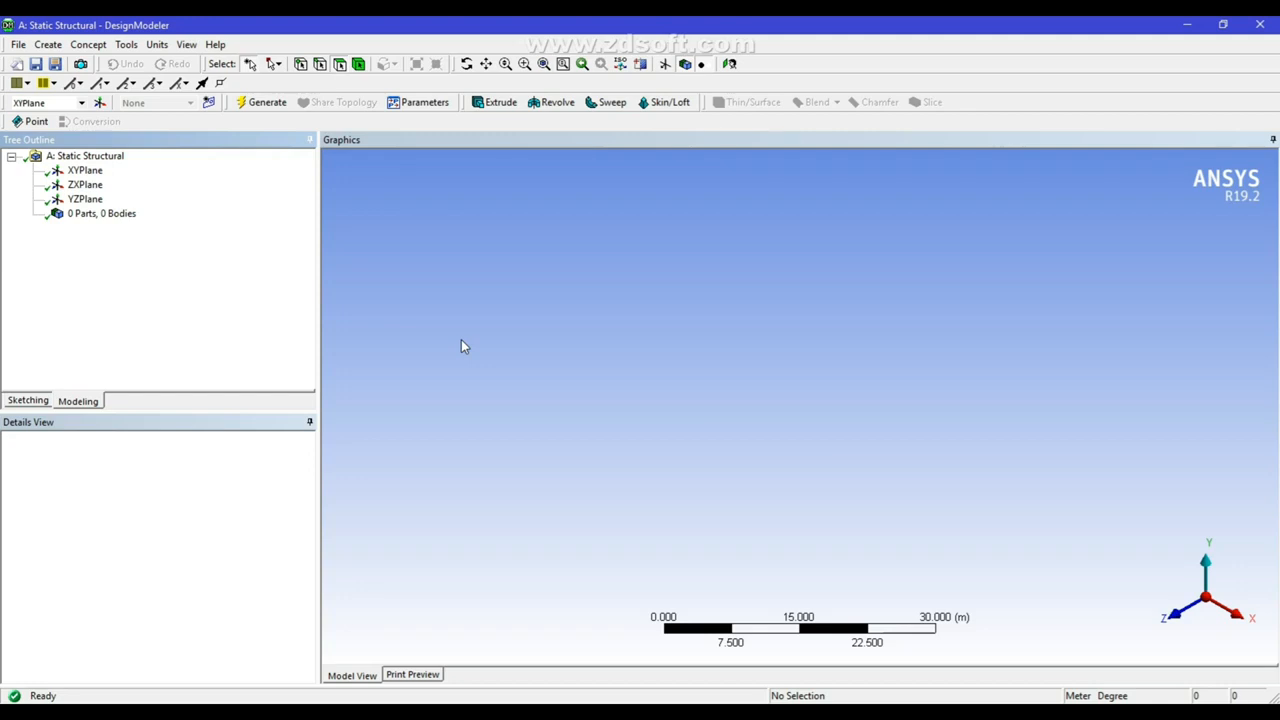
- Set the length unit to inch and view the XYPlane face-on around its origin
left_click(158, 46)
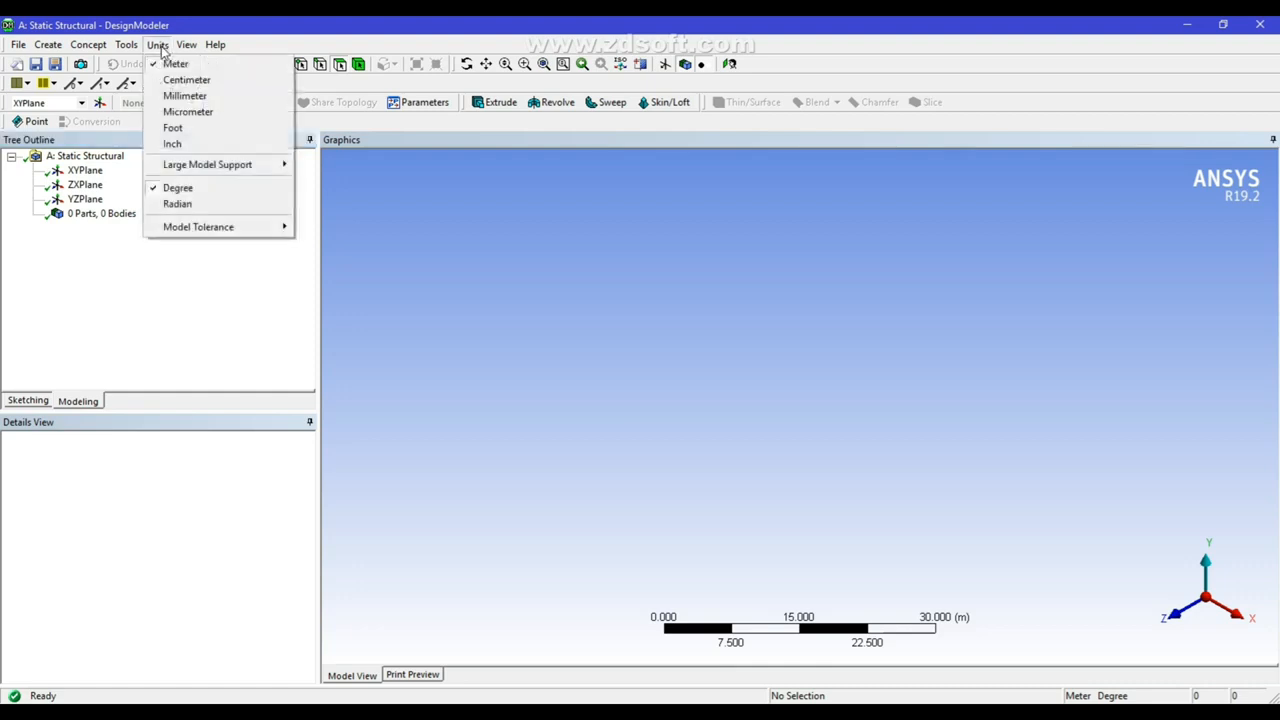
left_click(184, 144)
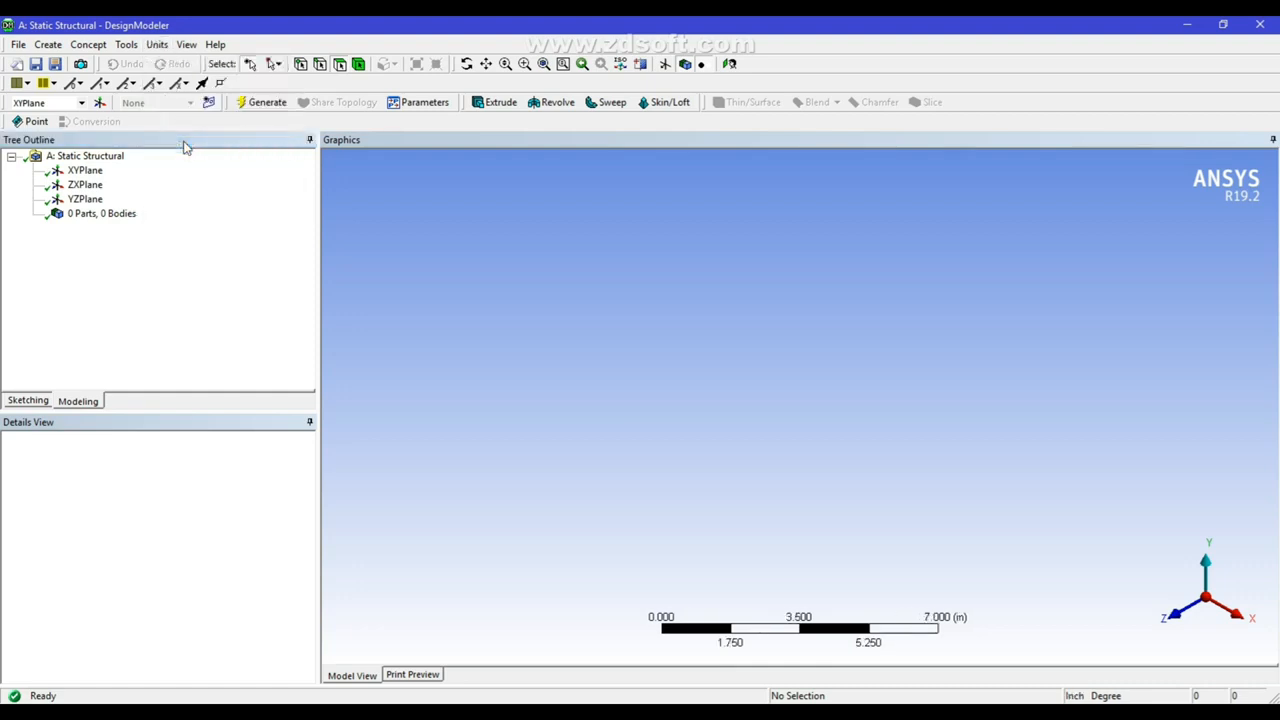
left_click(85, 171)
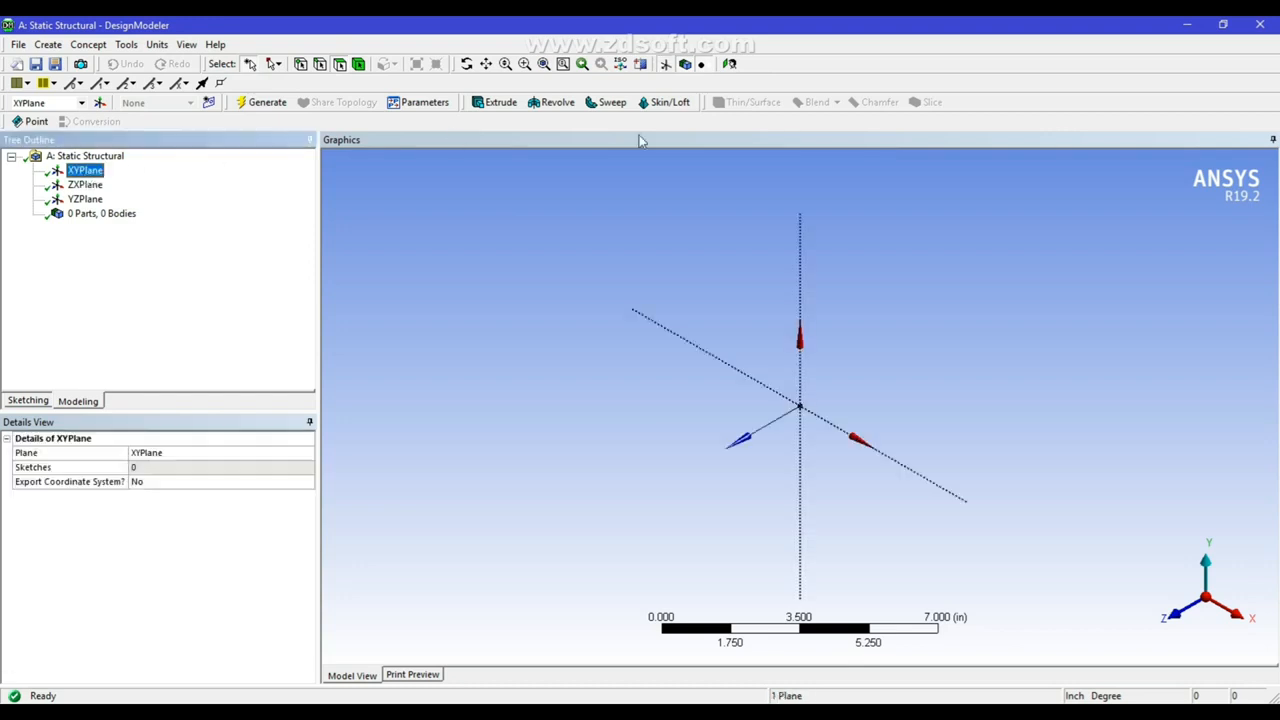
left_click(729, 64)
scroll(812, 414, "up", 2)
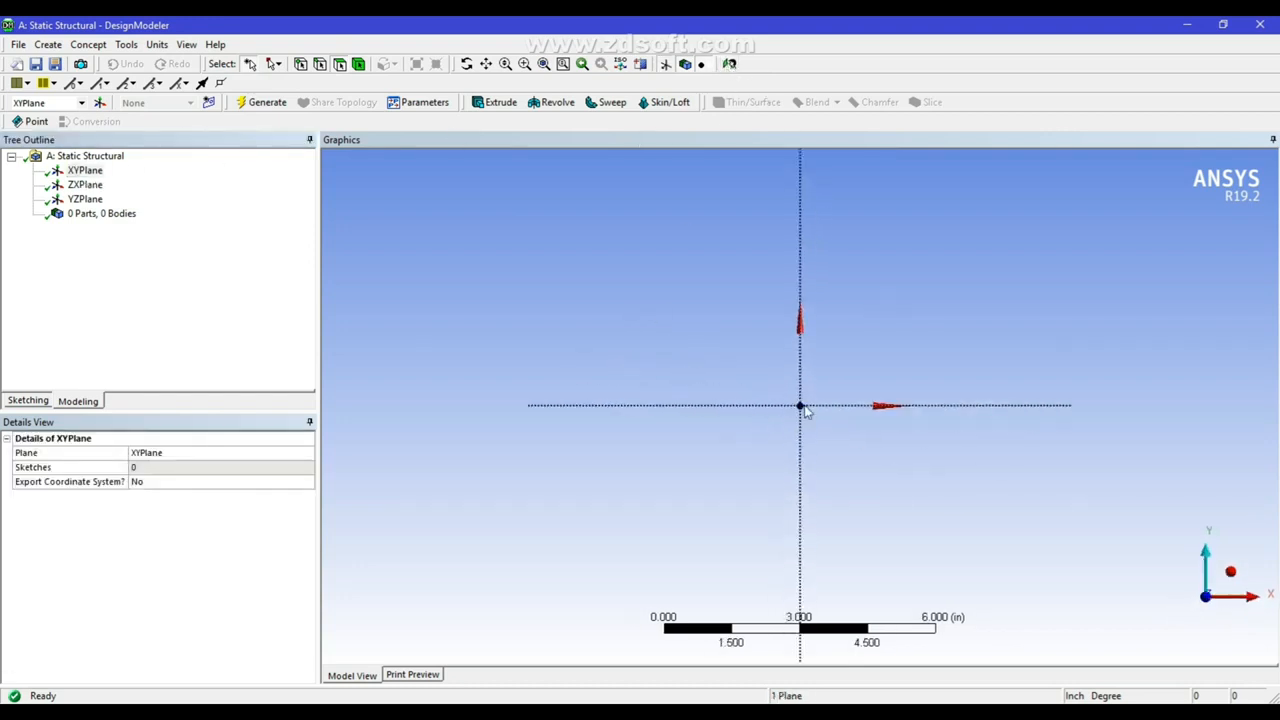
scroll(817, 411, "up", 3)
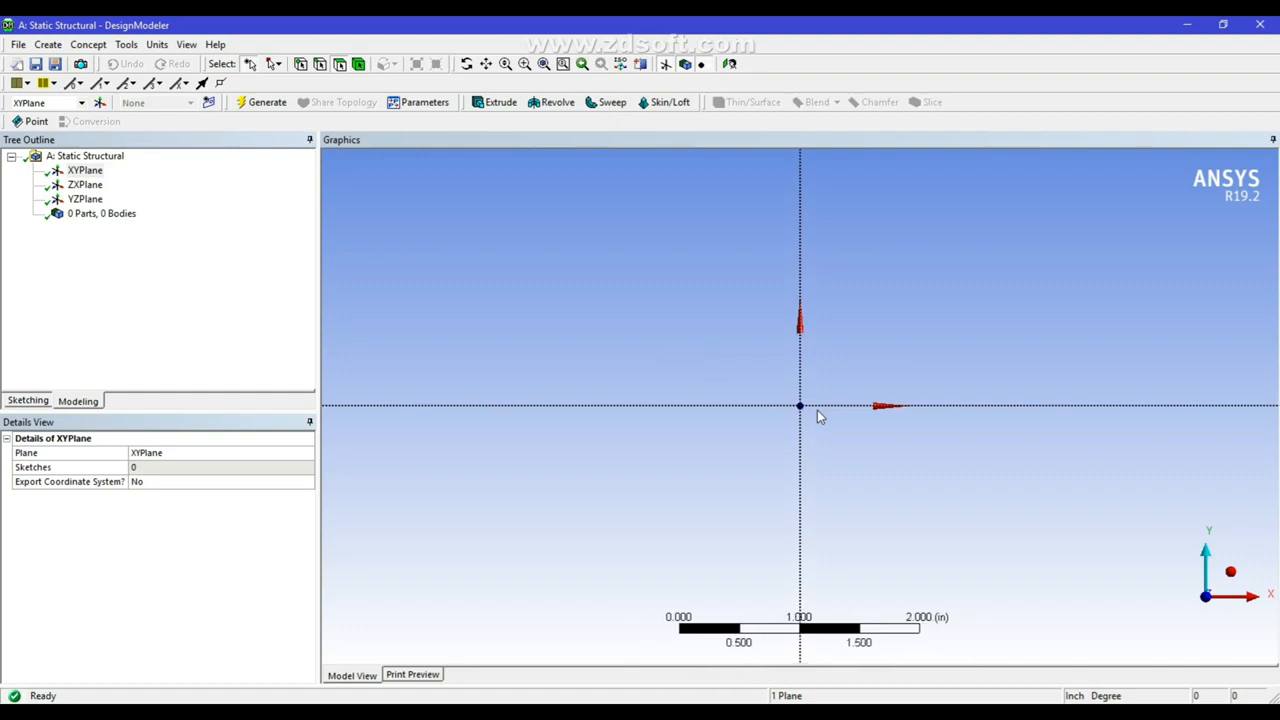
scroll(817, 410, "up", 1)
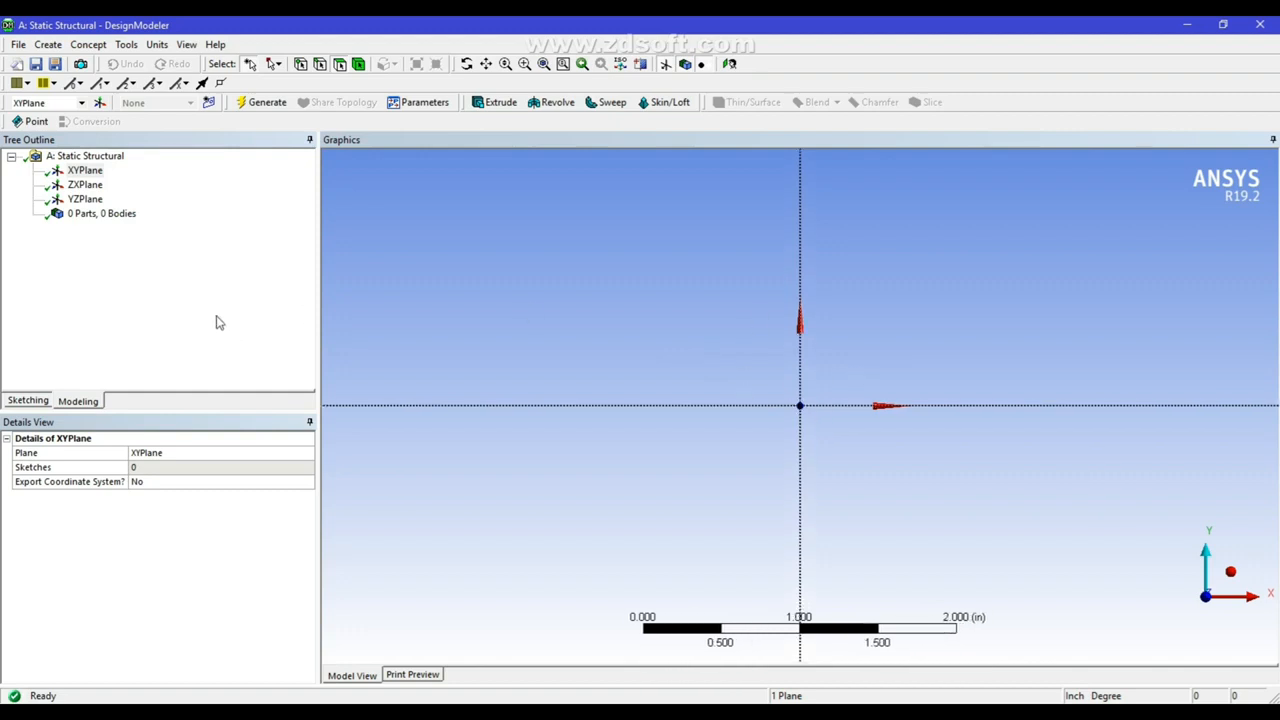
- Place six construction points on the XYPlane in a diagonal row from about (0.3, 0.7) to (-0.4, 1.5) in, the third on the Y axis
left_click(20, 403)
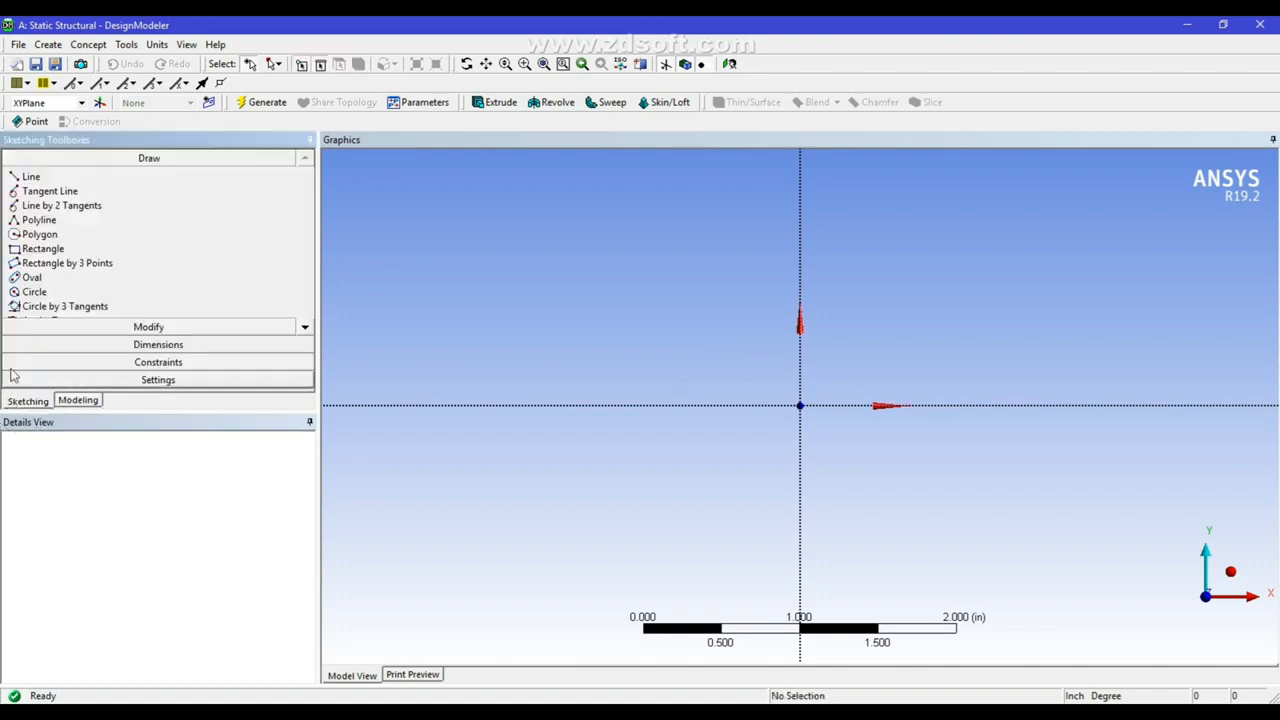
left_click(305, 328)
left_click(305, 328)
left_click(305, 328)
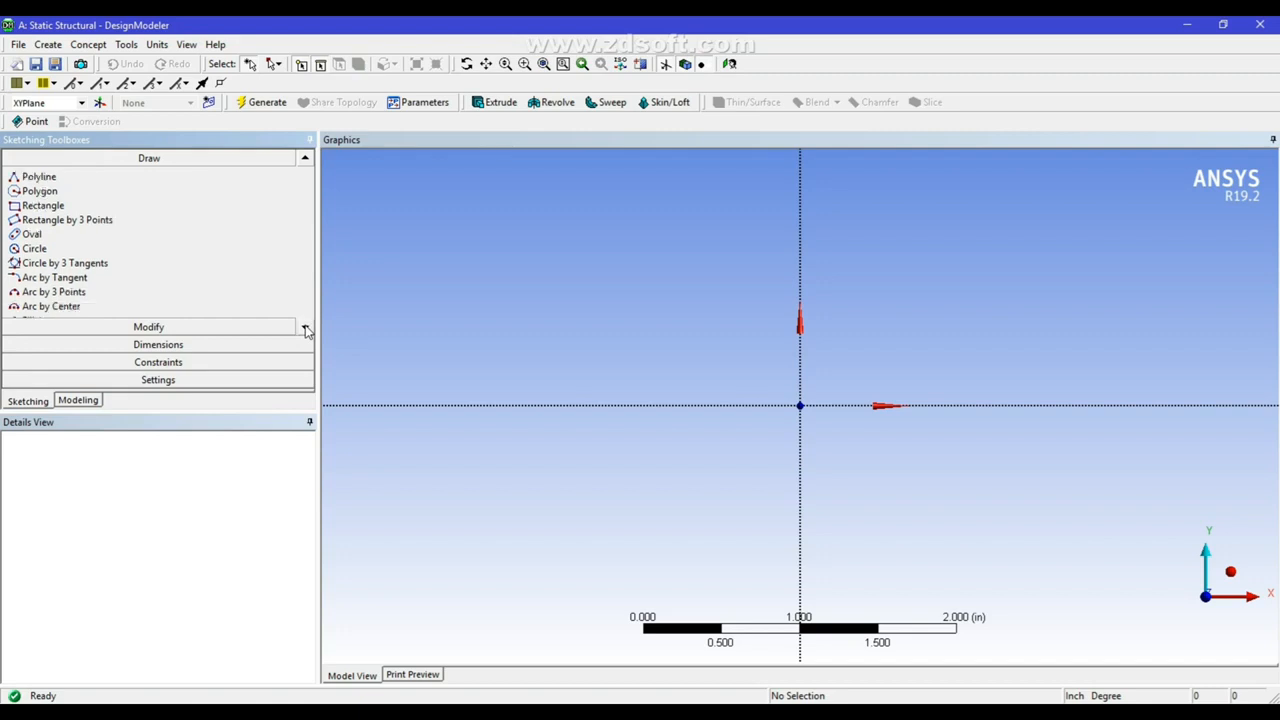
left_click(305, 328)
left_click(305, 328)
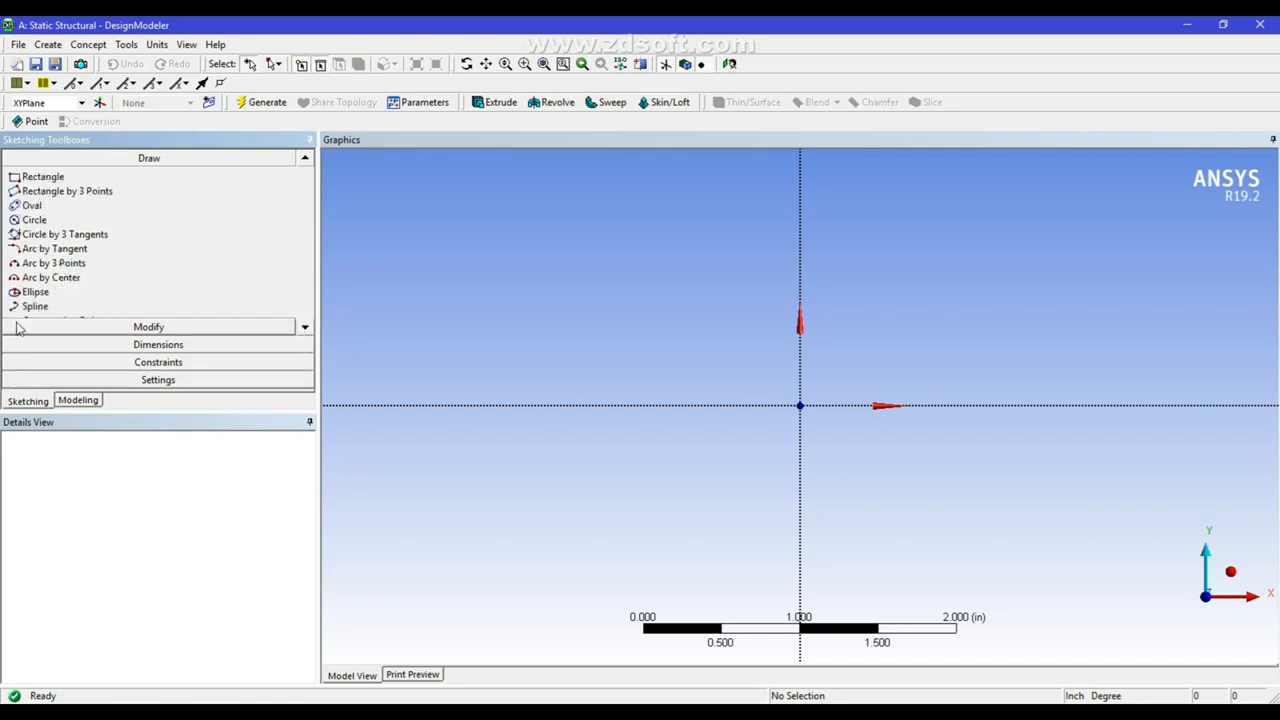
left_click(305, 328)
left_click(305, 328)
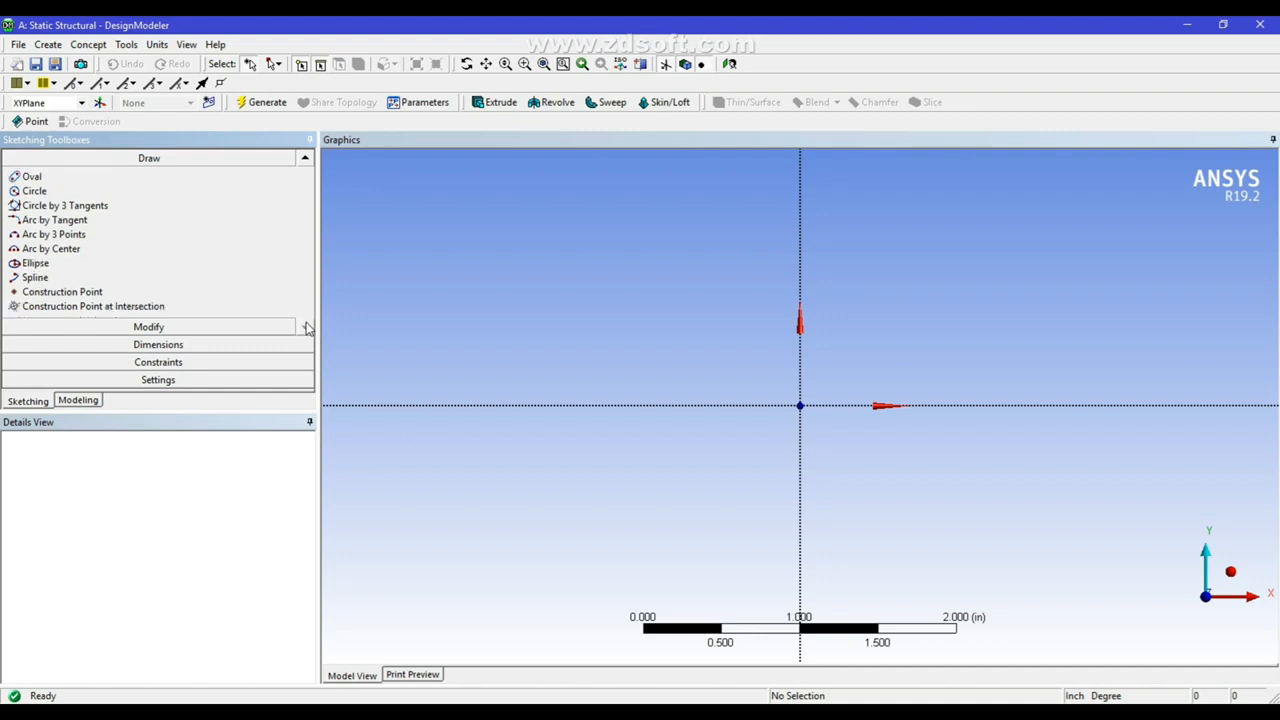
left_click(62, 292)
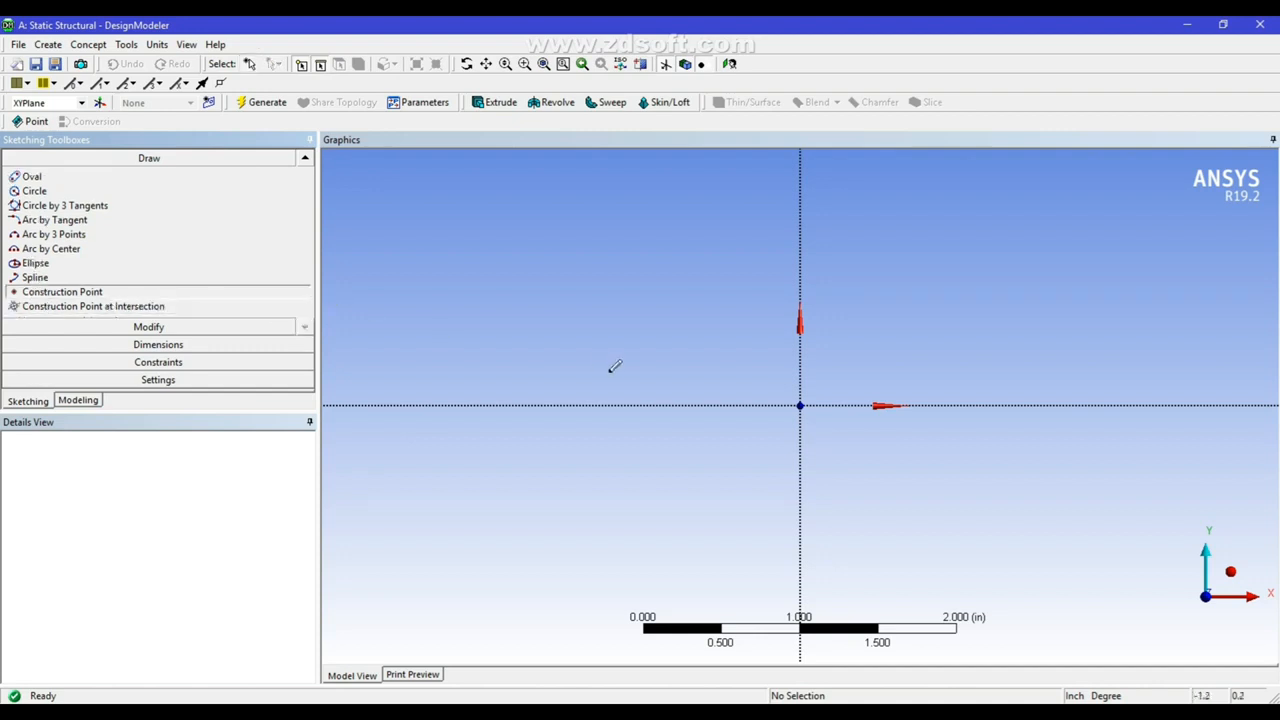
left_click(840, 291)
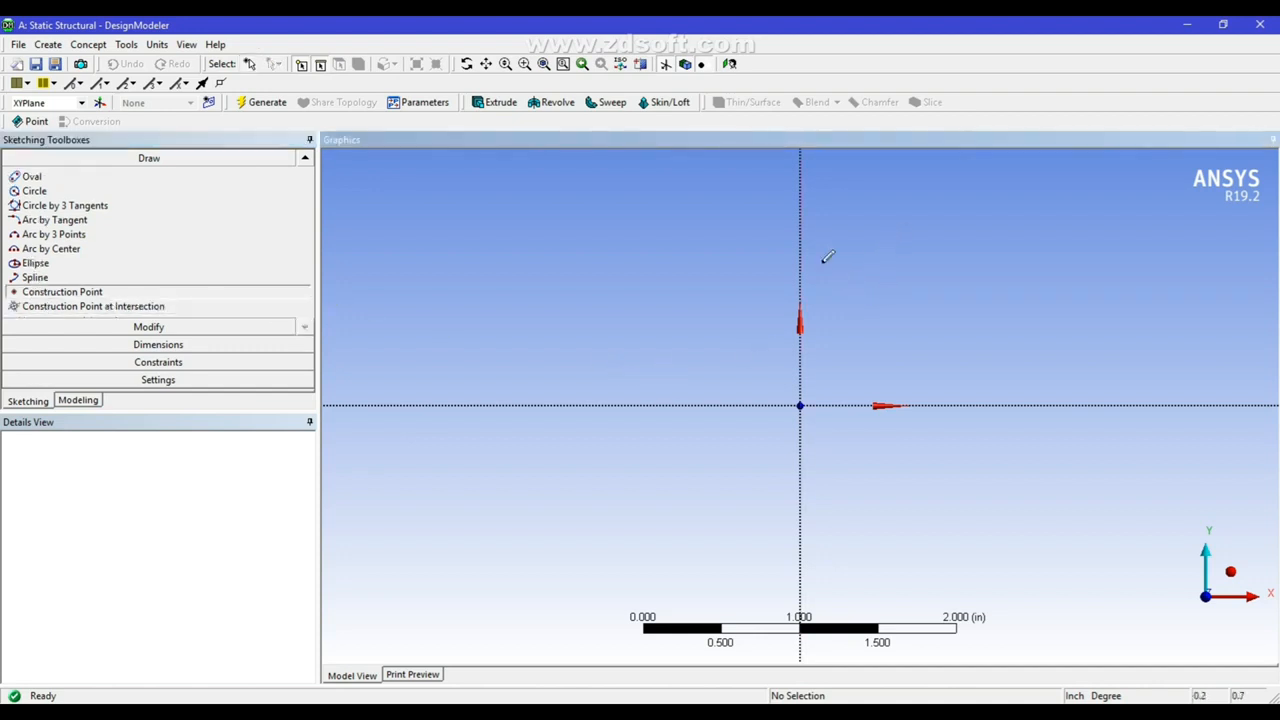
left_click(824, 265)
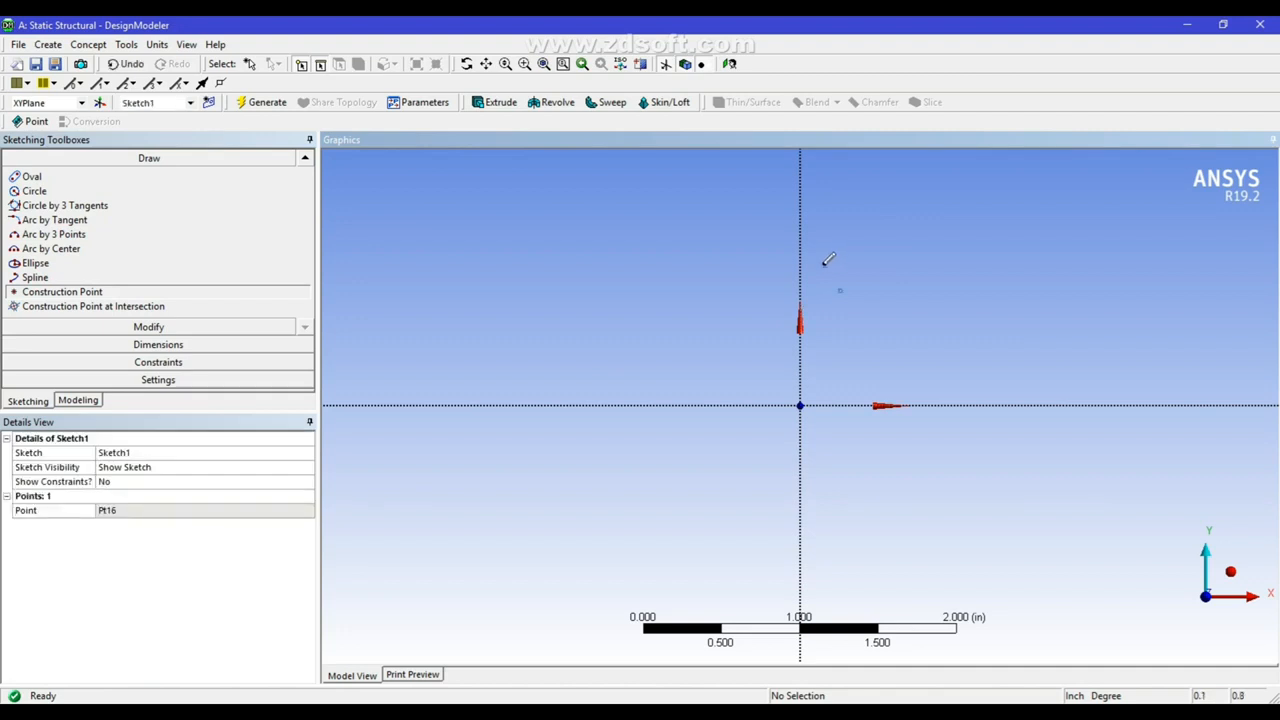
left_click(800, 229)
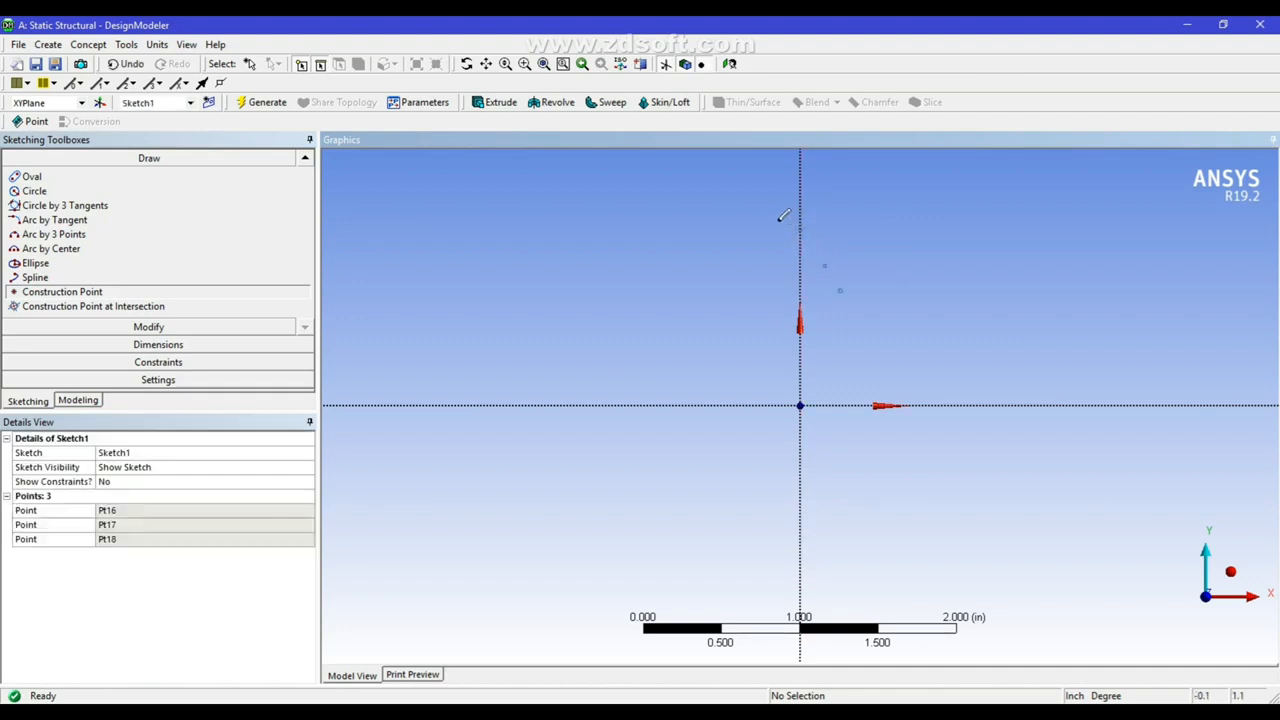
left_click(777, 210)
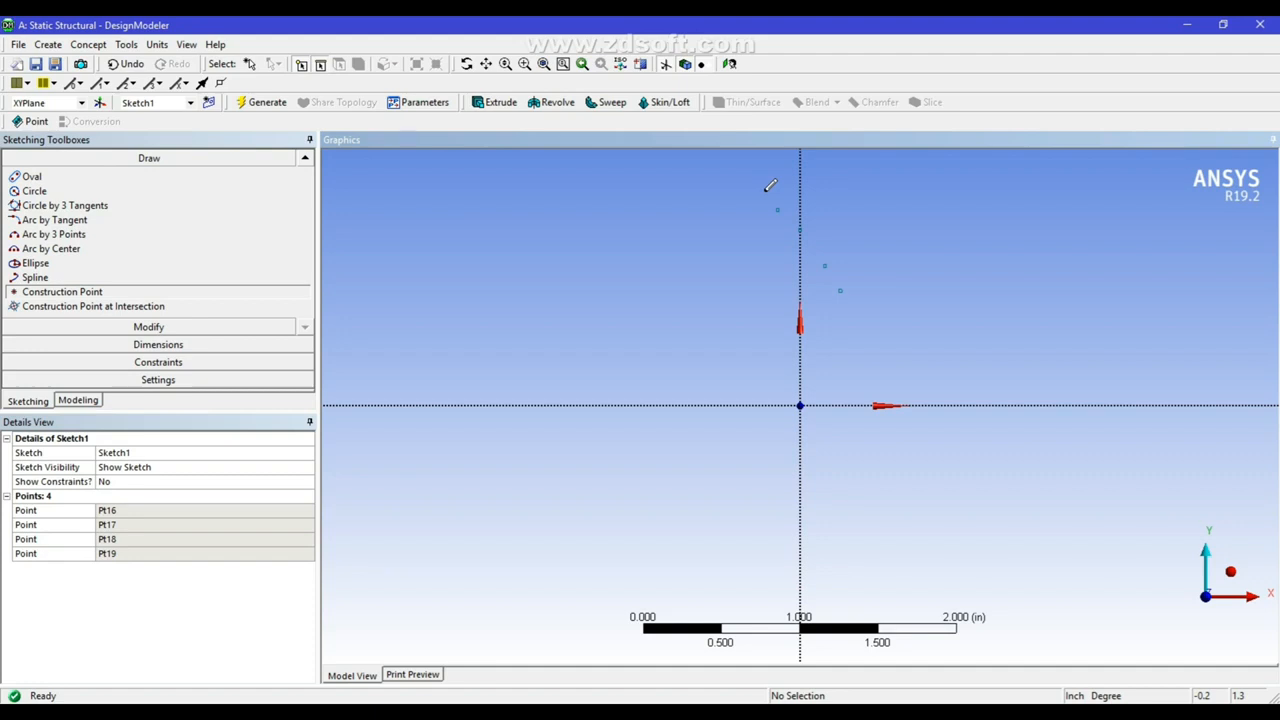
left_click(764, 191)
left_click(742, 174)
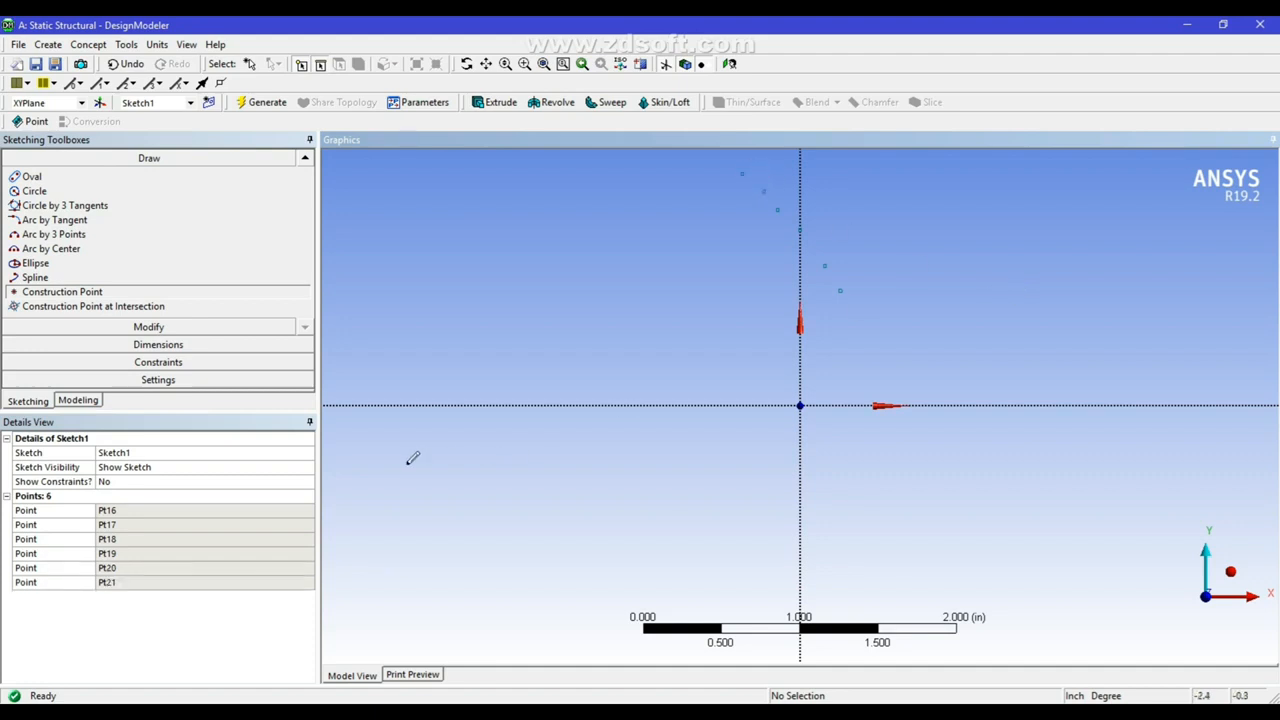
- Add horizontal dimensions from the Y axis to each of the three upper points on its negative X side
left_click(207, 350)
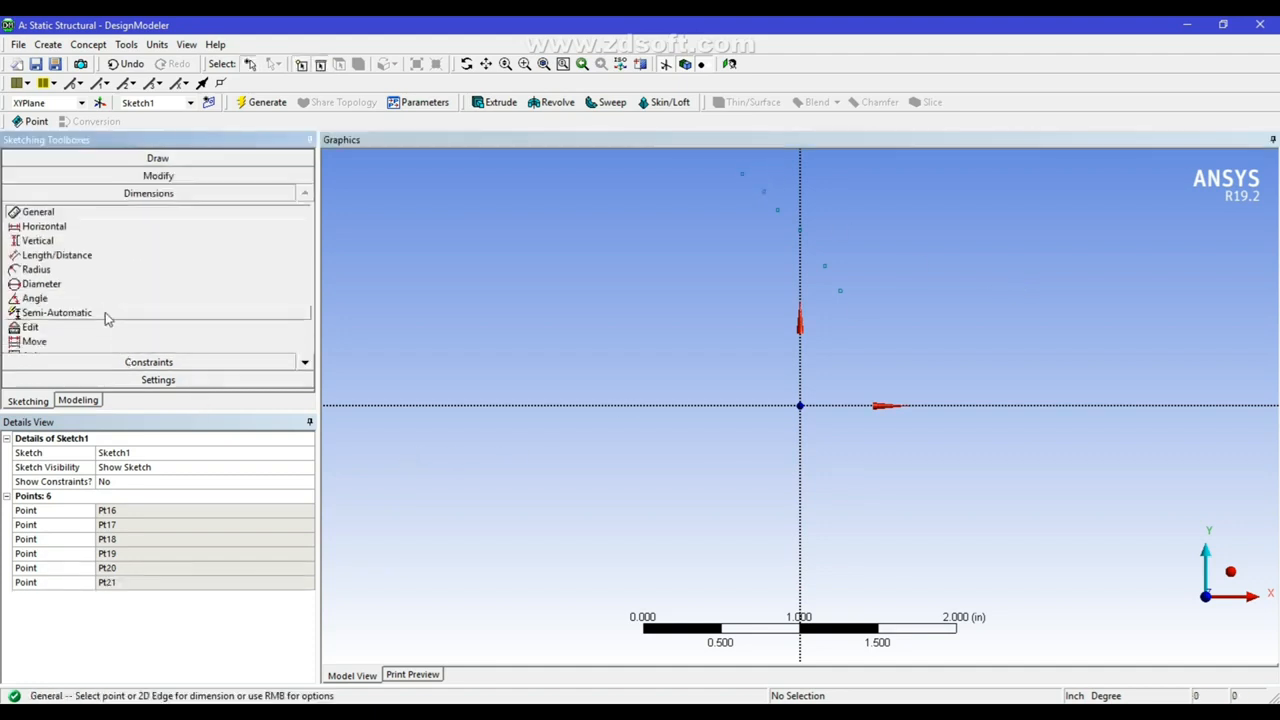
left_click(44, 226)
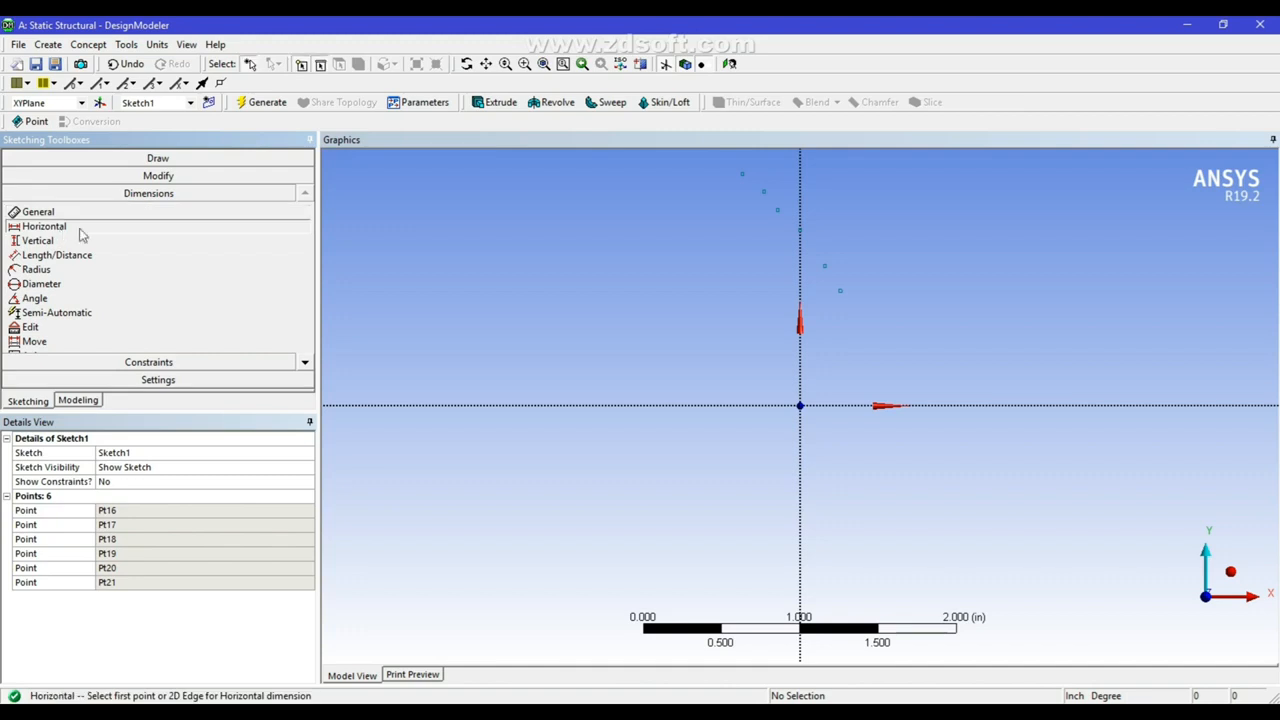
left_click(741, 176)
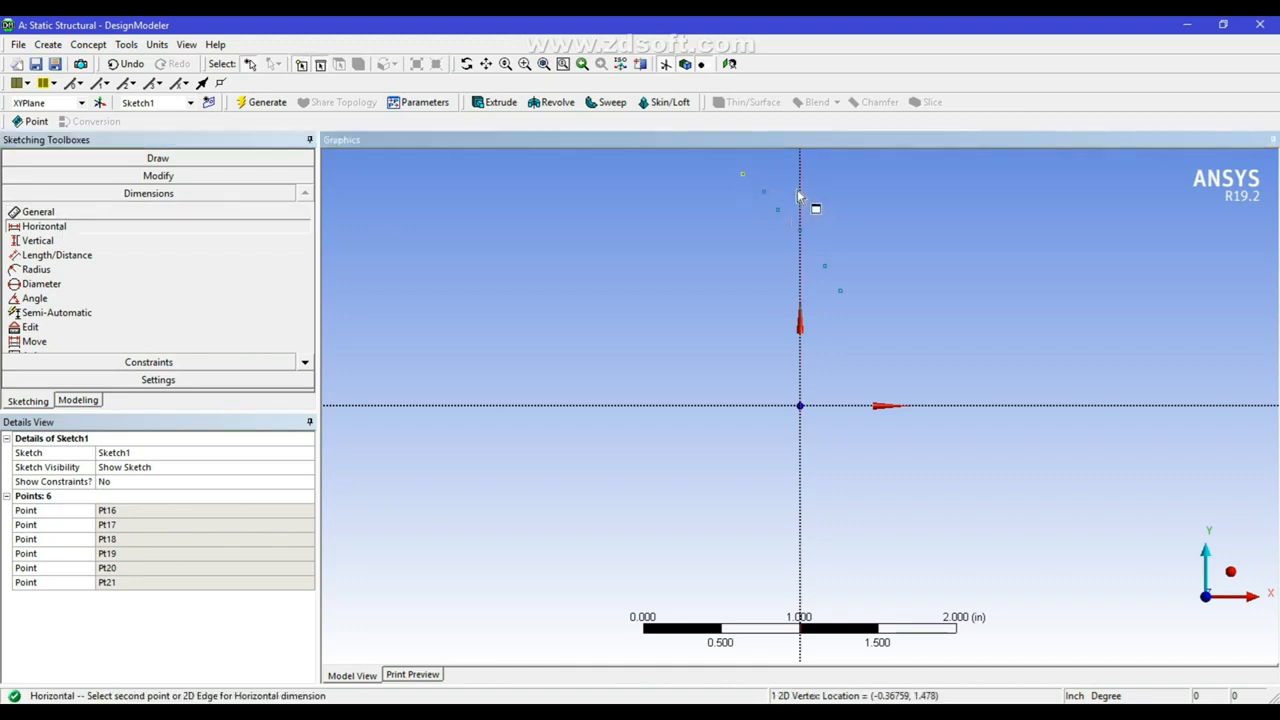
left_click(800, 197)
left_click(742, 181)
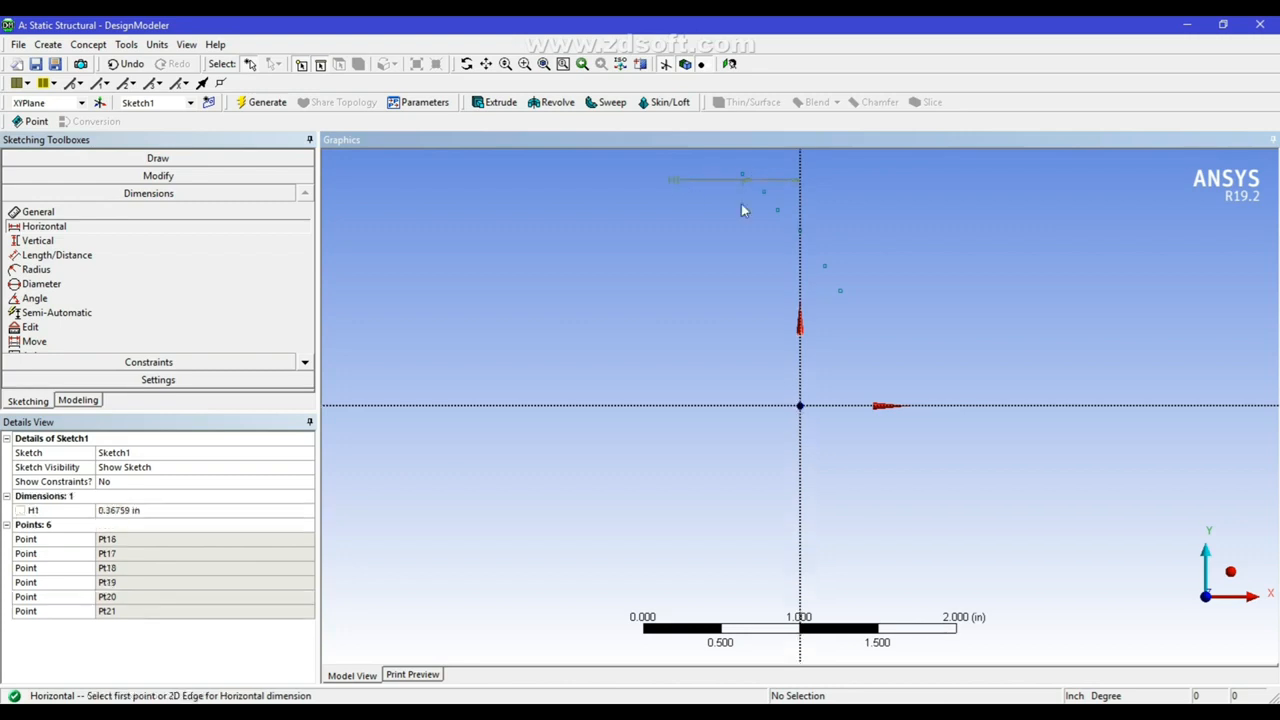
left_click(763, 192)
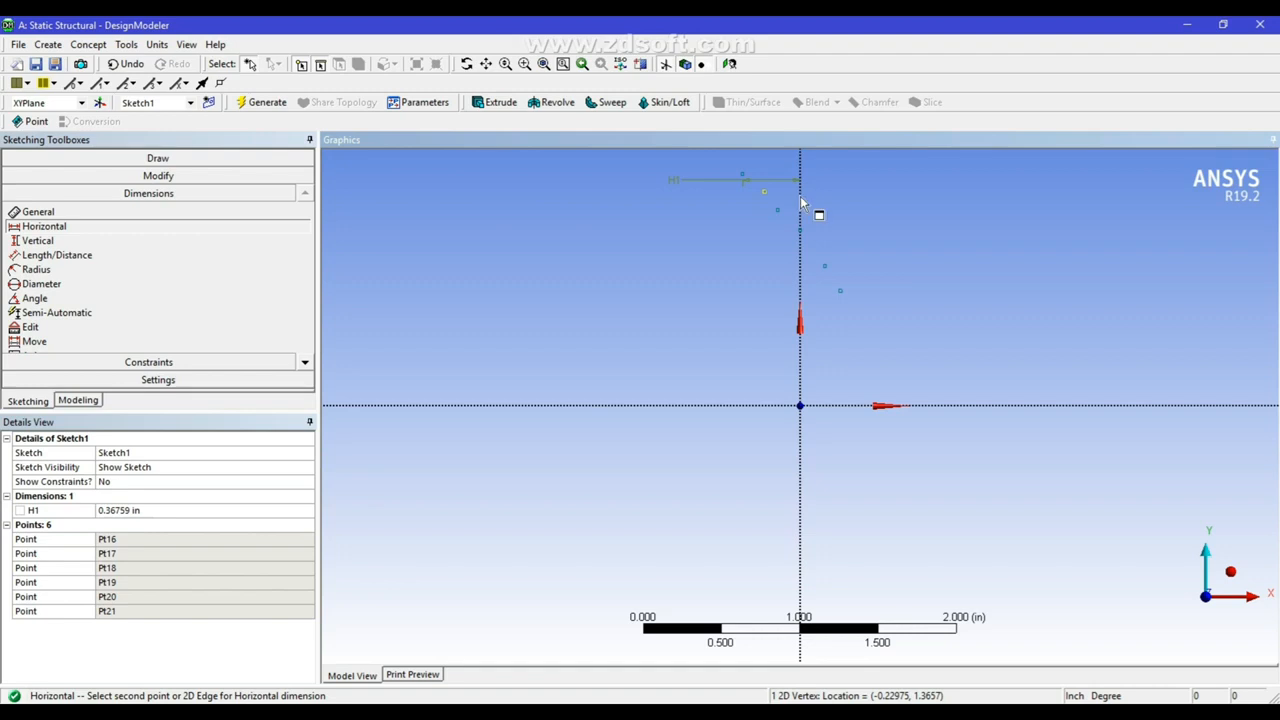
left_click(801, 198)
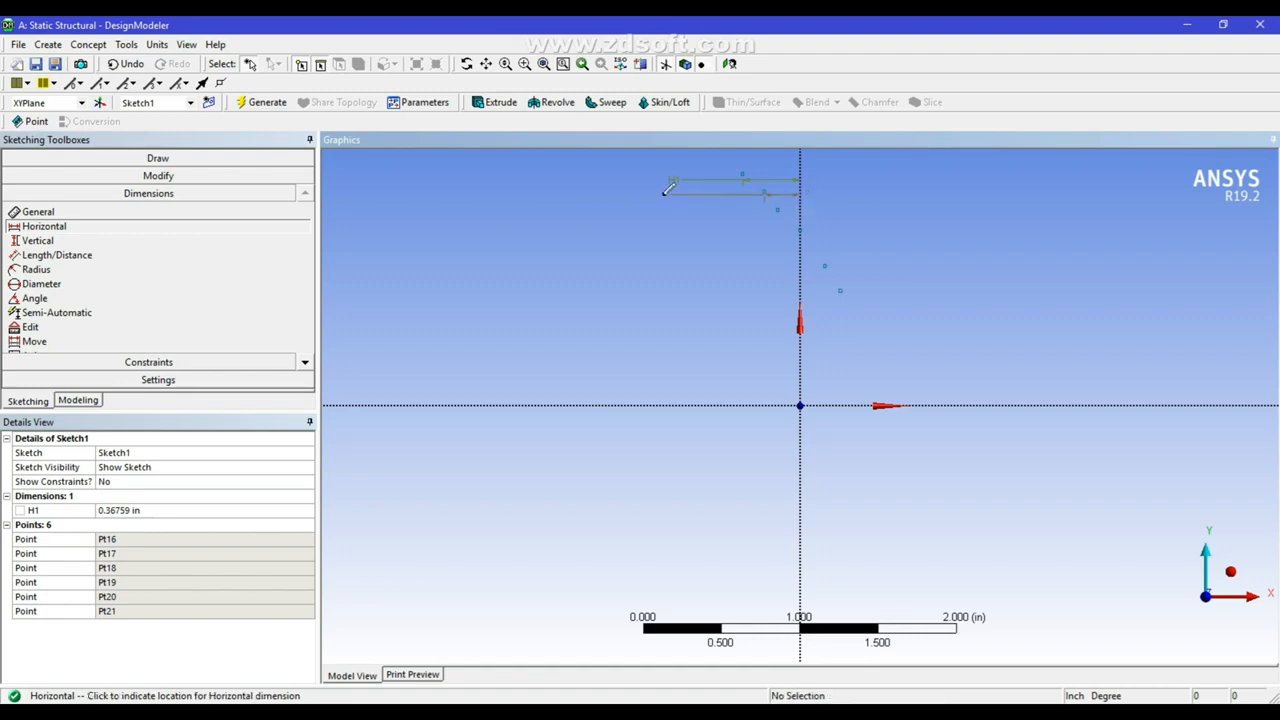
left_click(802, 196)
left_click(779, 212)
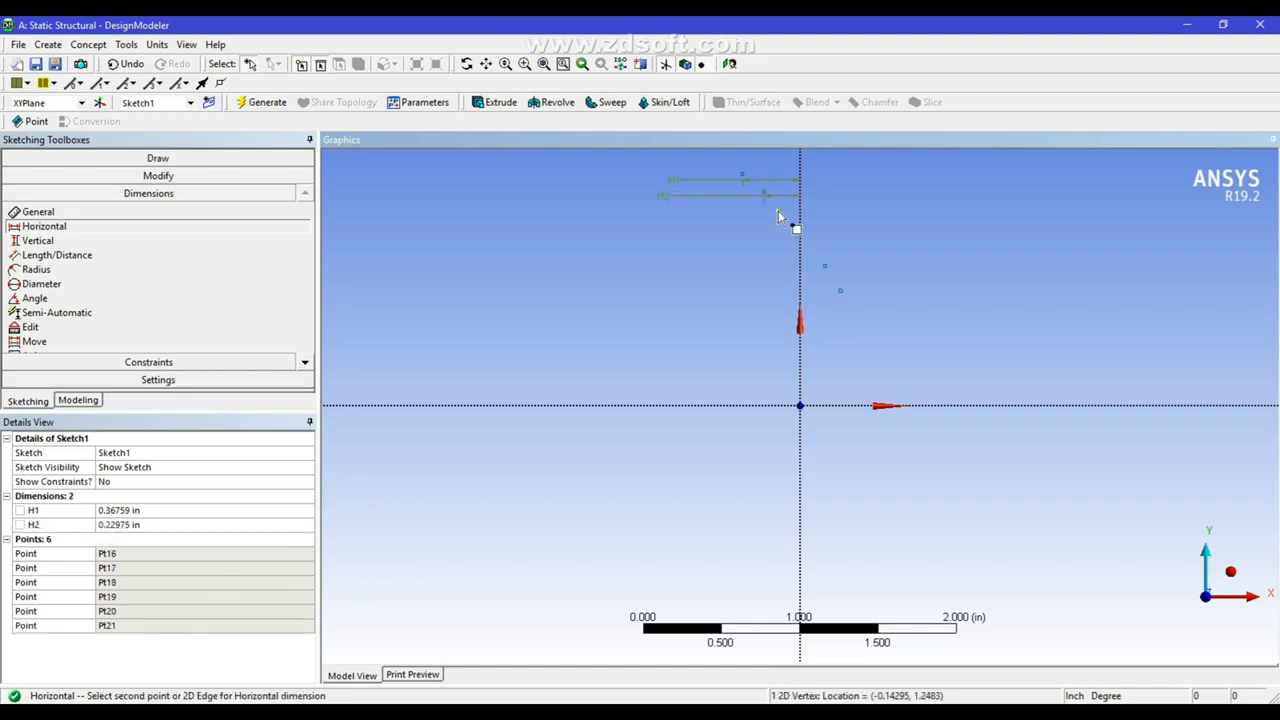
left_click(801, 220)
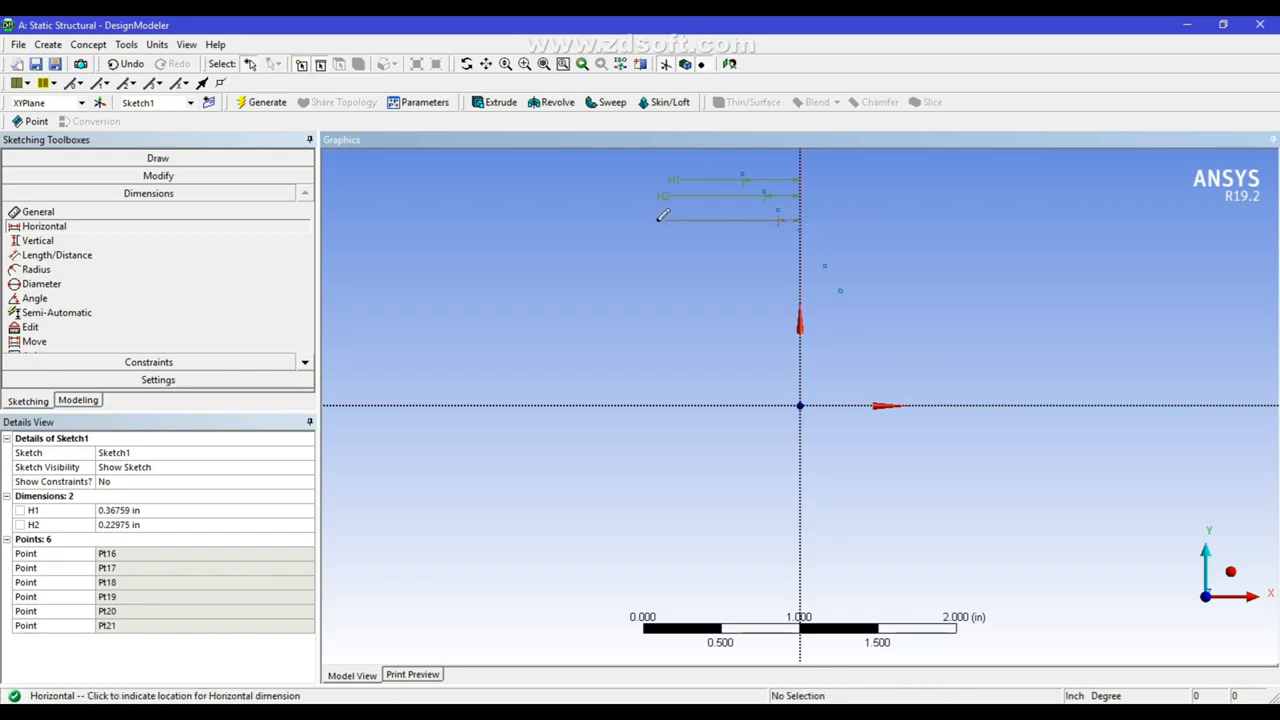
left_click(660, 218)
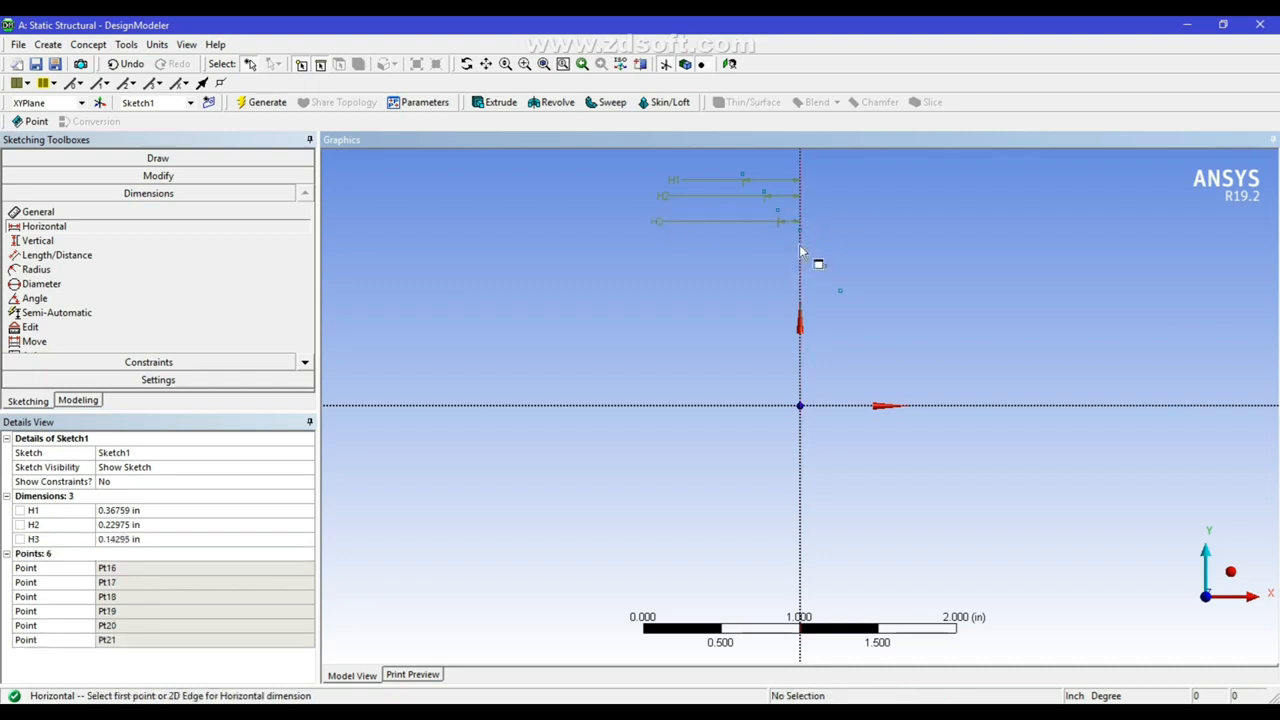
- Add horizontal dimensions from the Y axis to the two lower points on its positive X side
left_click(800, 250)
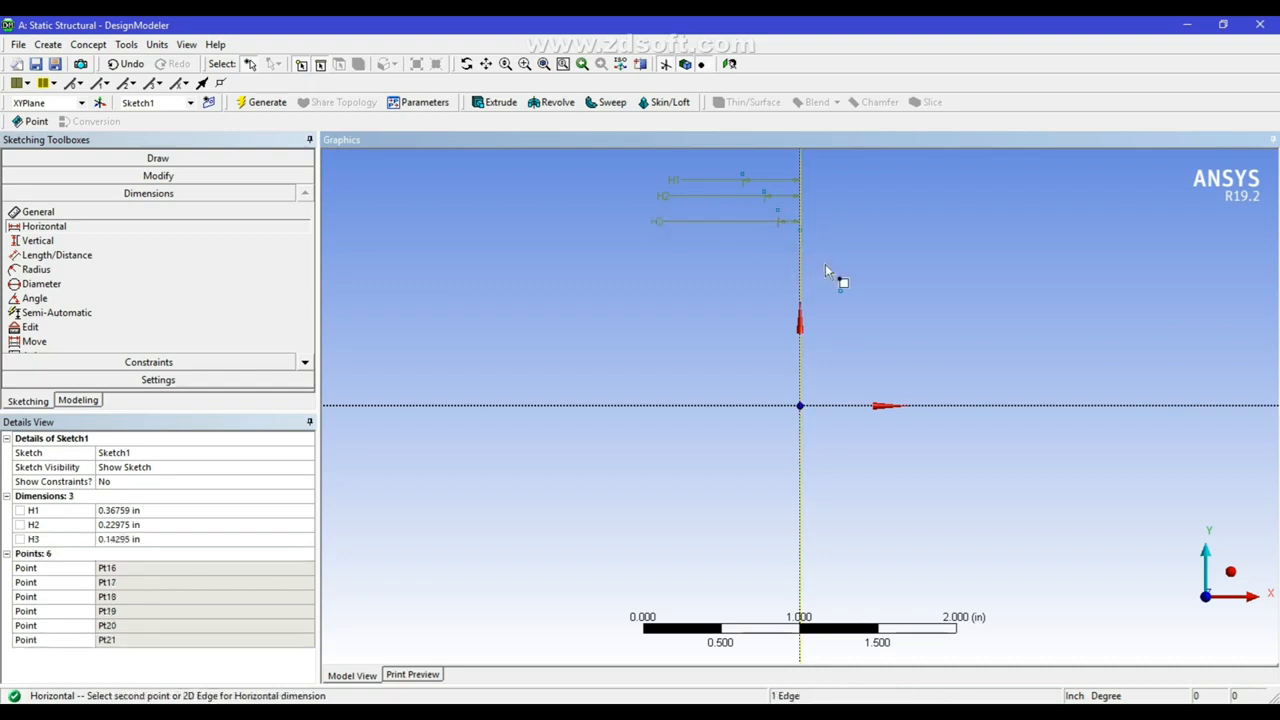
left_click(825, 266)
left_click(652, 270)
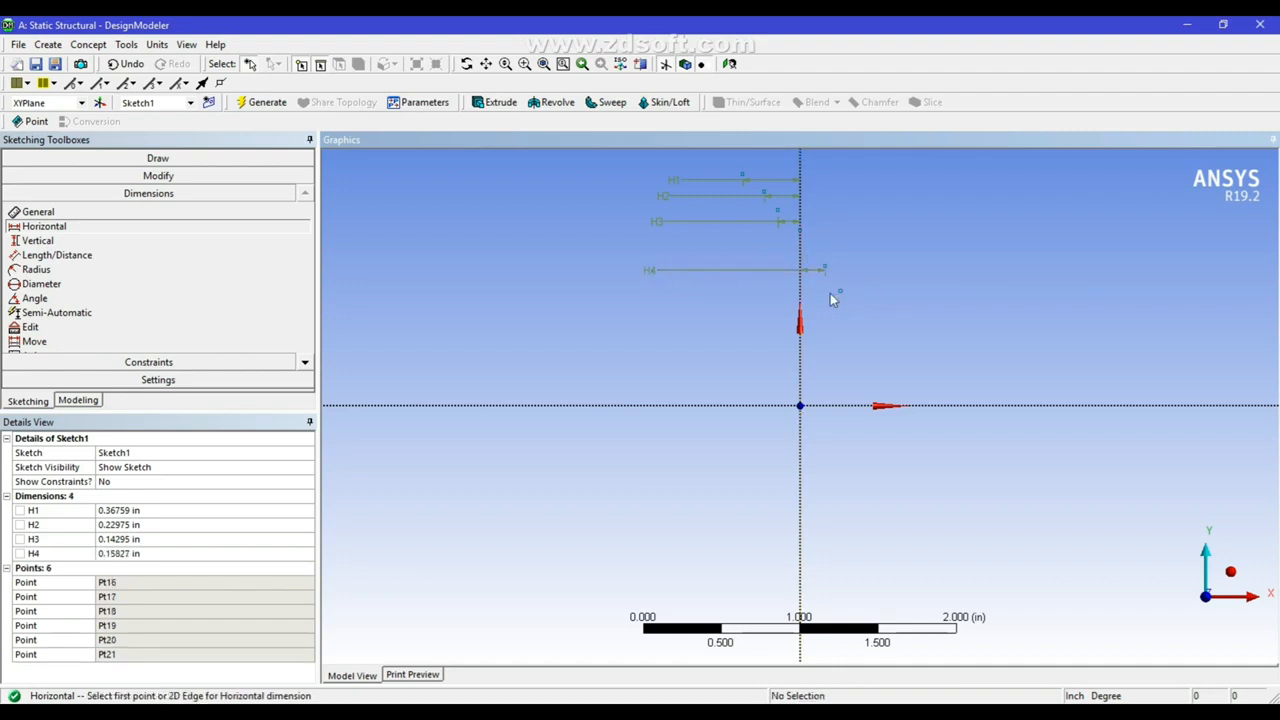
left_click(799, 290)
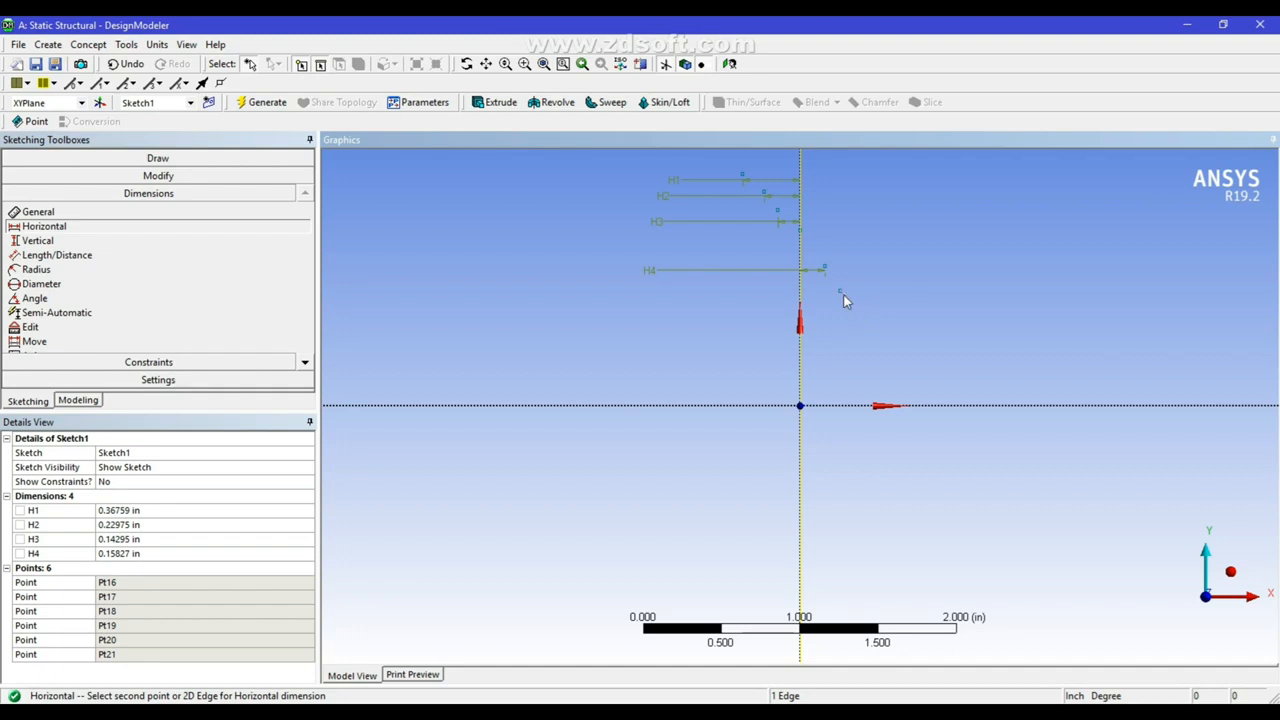
left_click(841, 293)
left_click(668, 304)
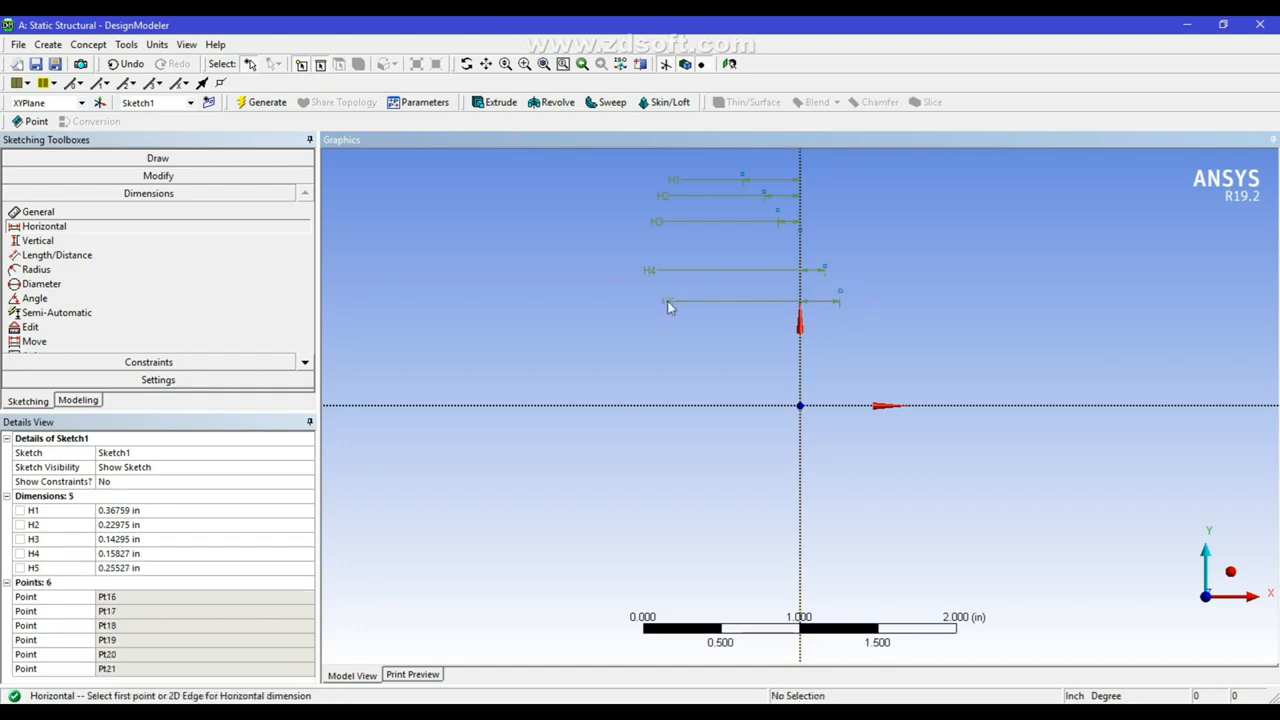
- Set horizontal dimension H1 to 0.129 in and H2 to 0.069 in
left_click(137, 510)
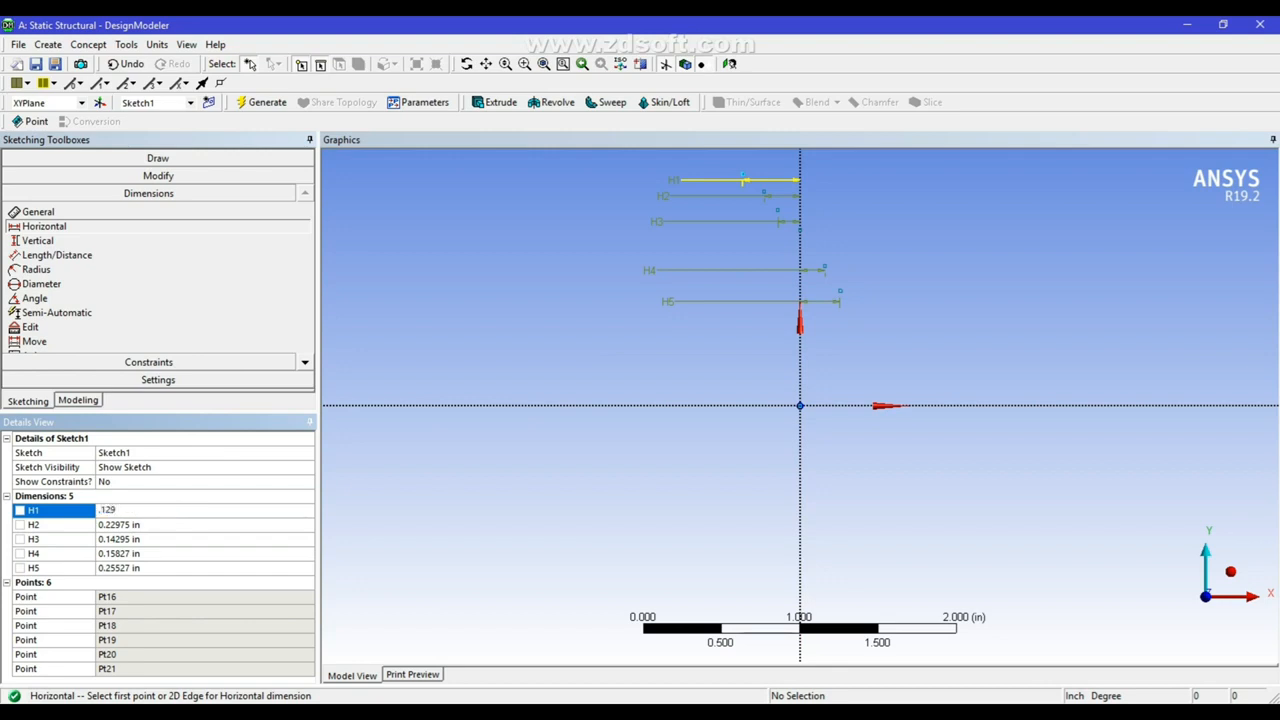
key("Return")
left_click(115, 524)
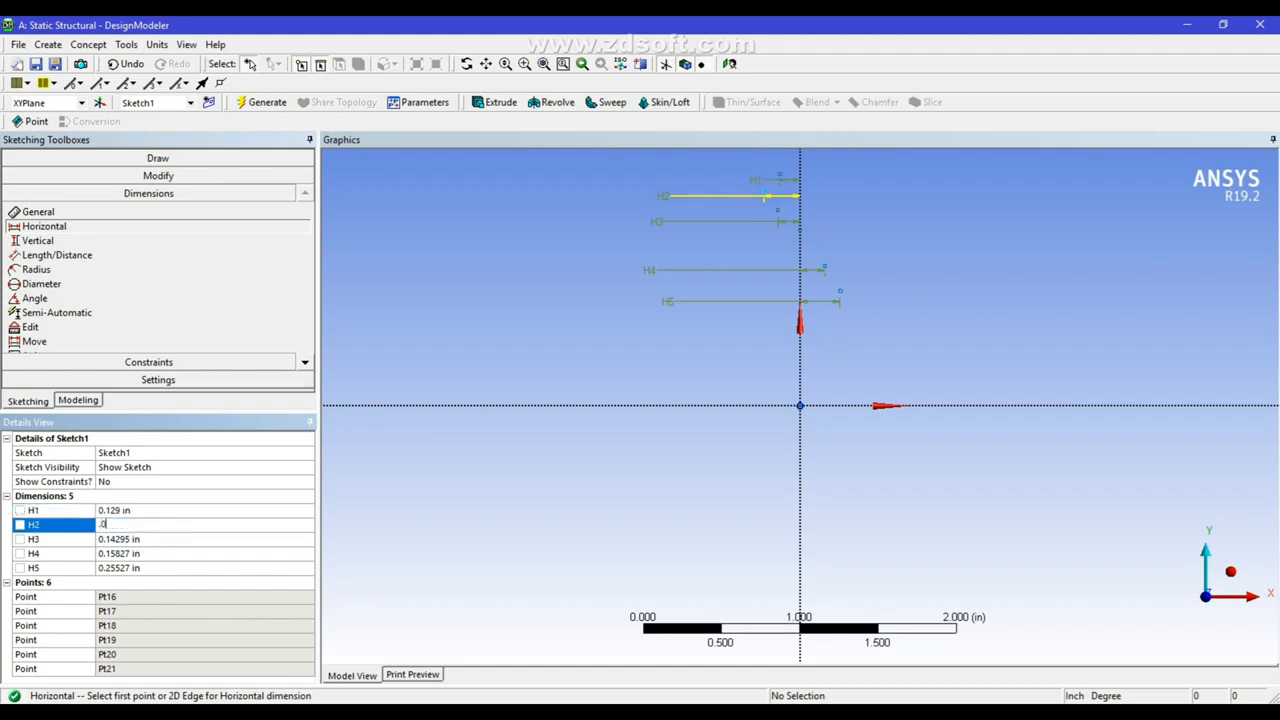
type(".069")
key("Return")
- Set horizontal dimension H3 to 0.02 in, H4 to 0.017 in and H5 to 0.036 in
left_click(133, 539)
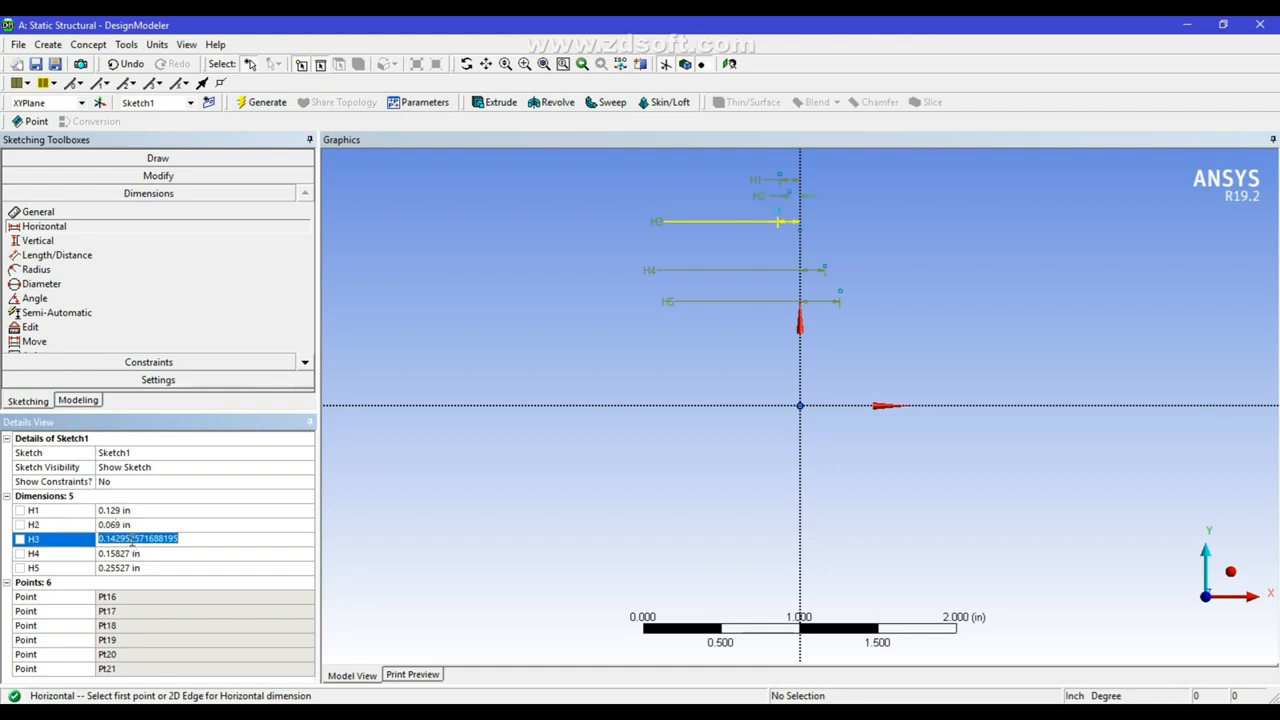
type(".0")
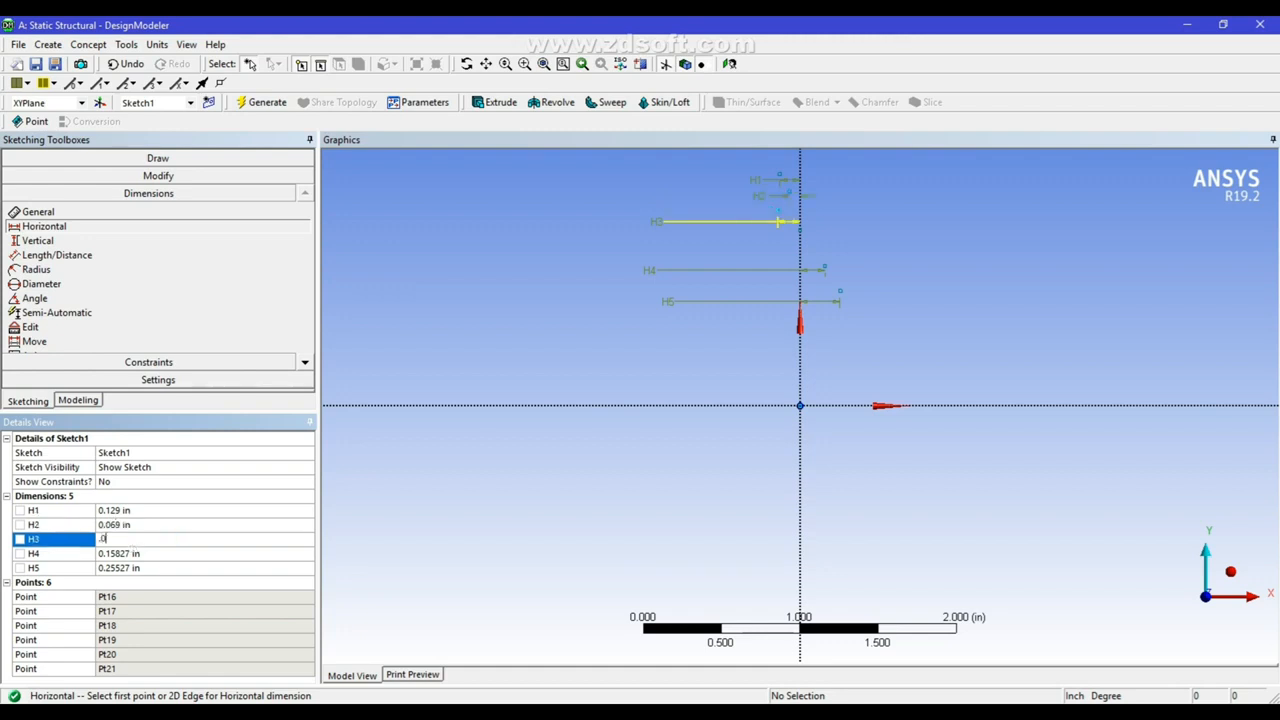
type("2")
key("Return")
left_click(118, 553)
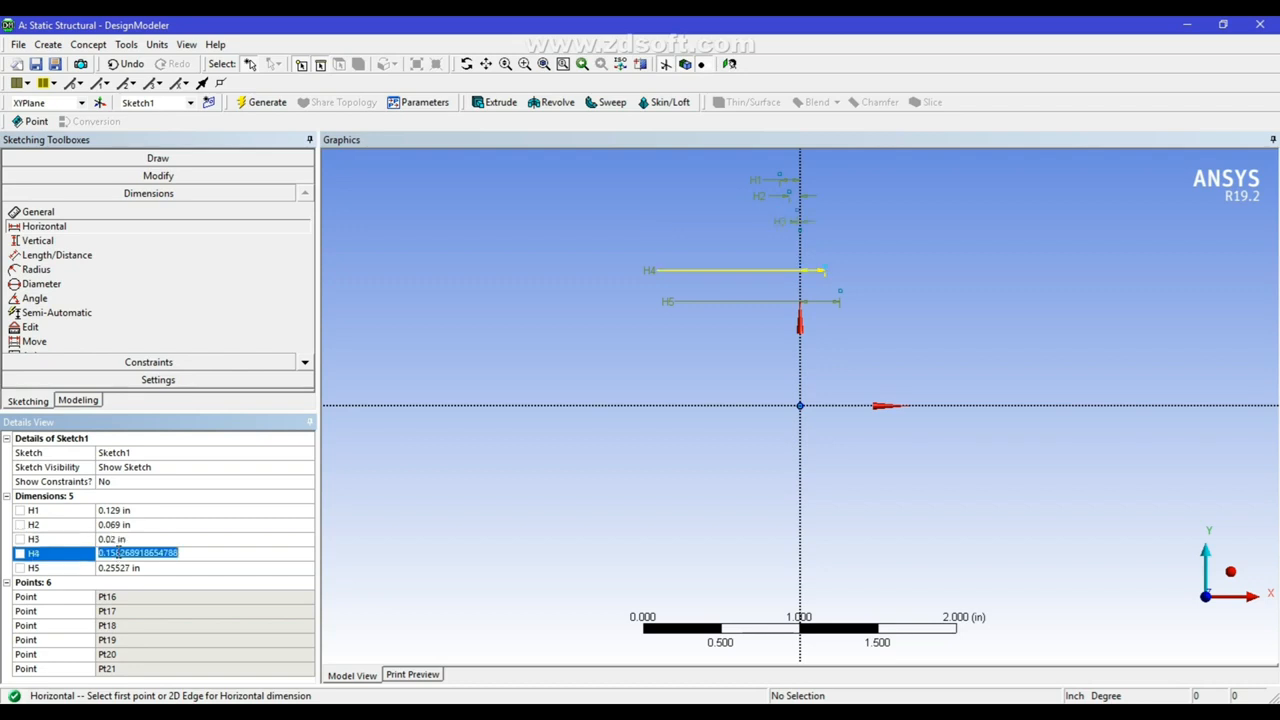
type("0.017")
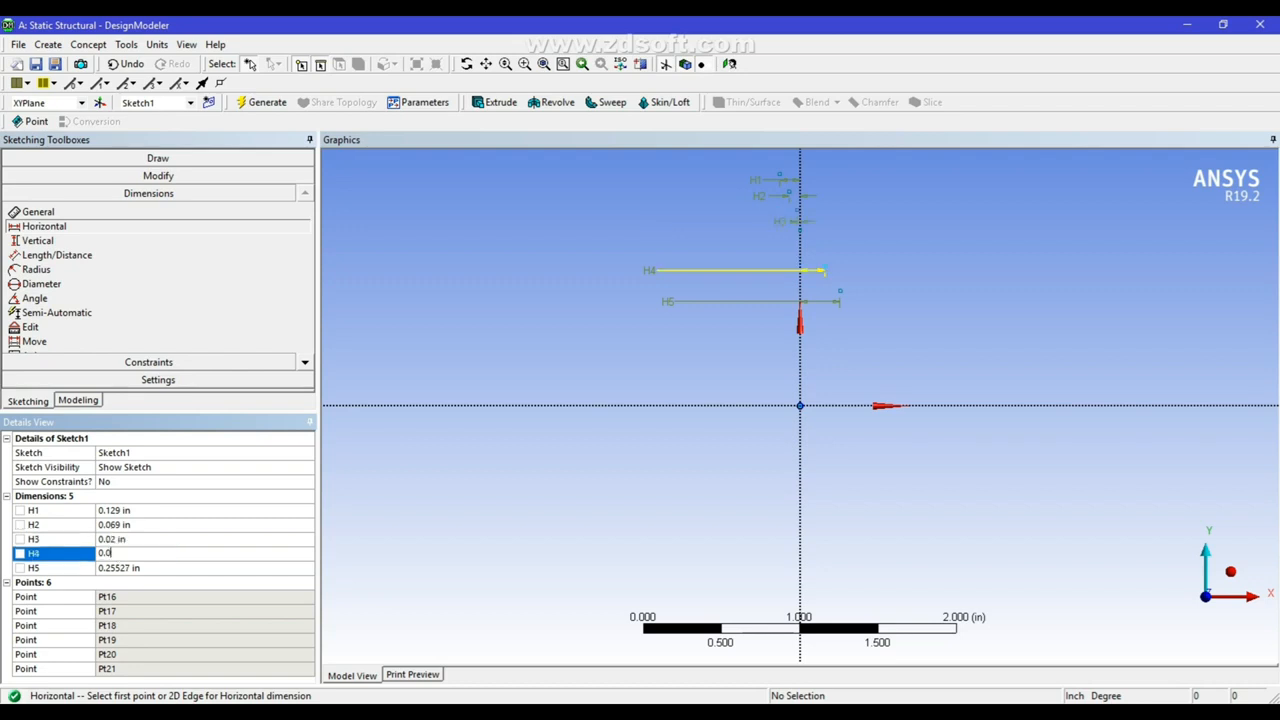
key("Return")
left_click(118, 568)
type(".036")
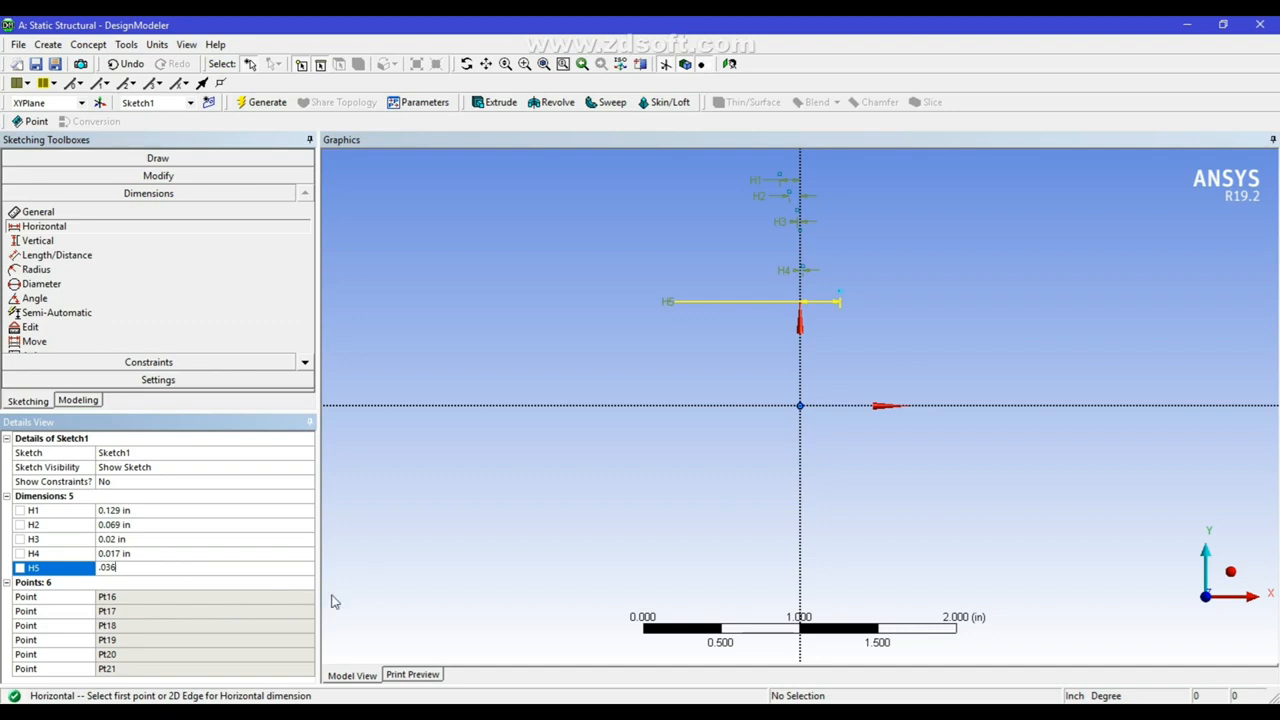
key("Return")
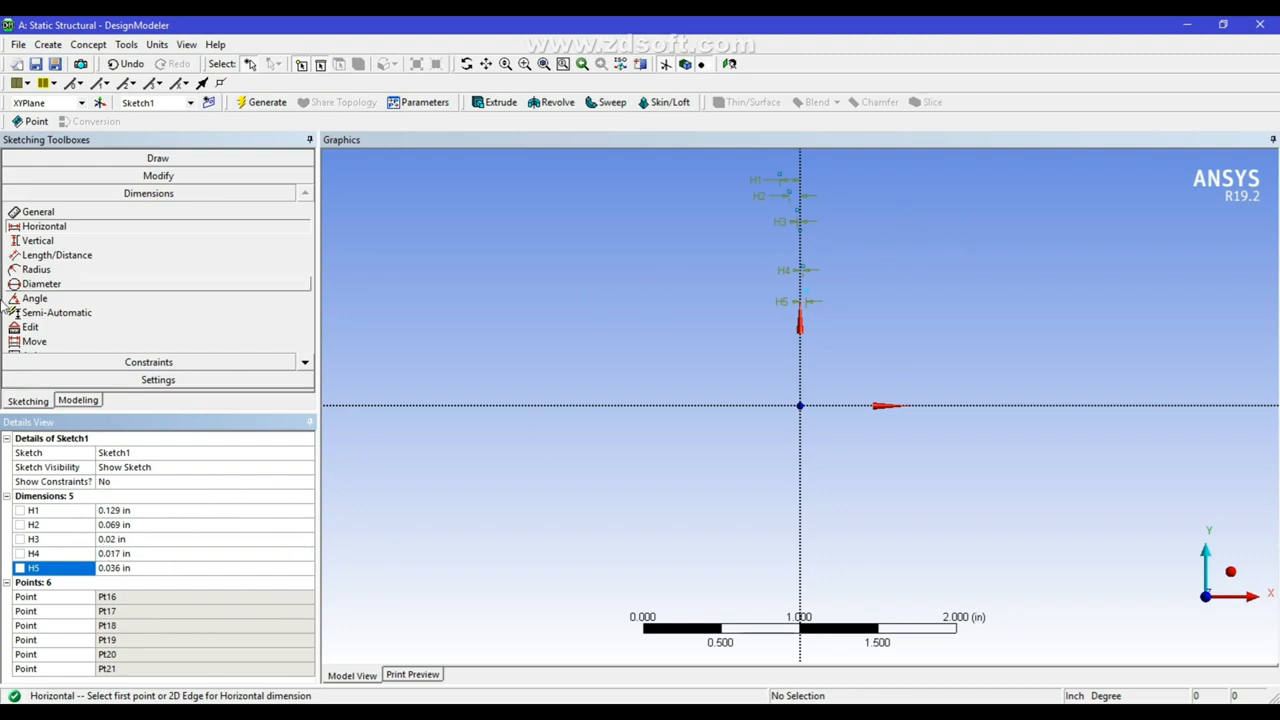
- Add vertical dimensions from the two uppermost construction points to the X axis
left_click(138, 196)
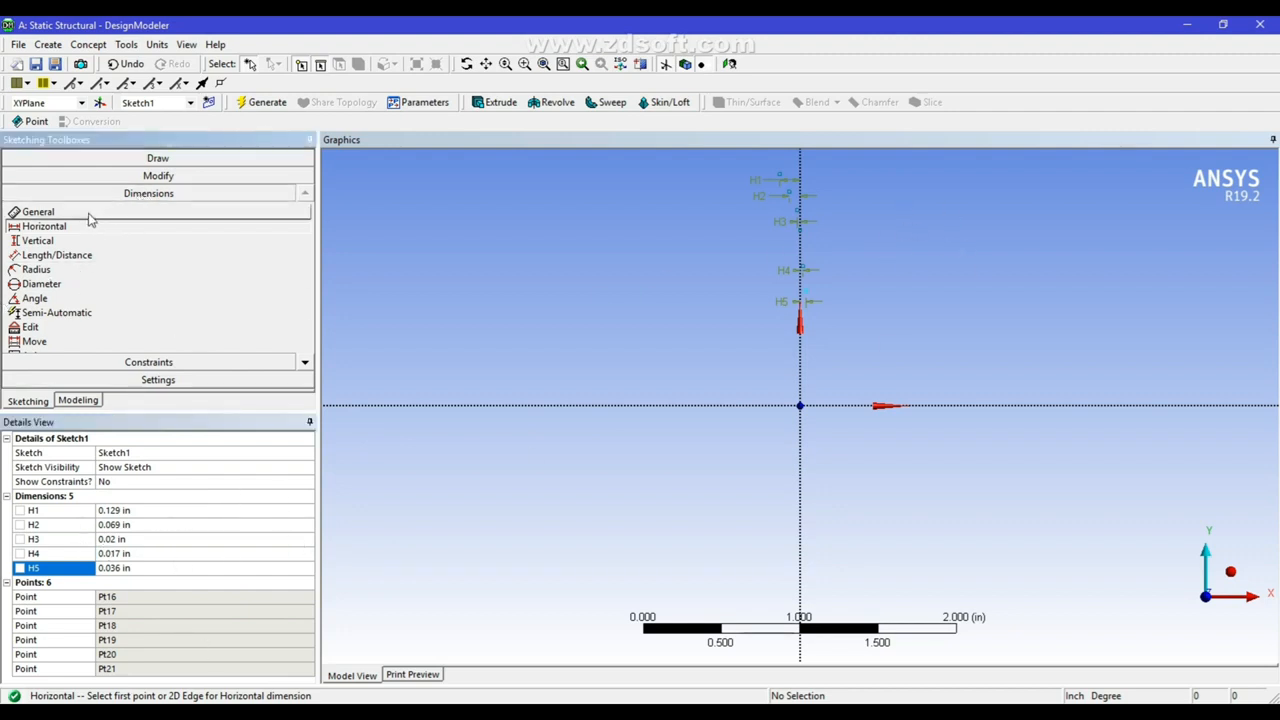
left_click(45, 240)
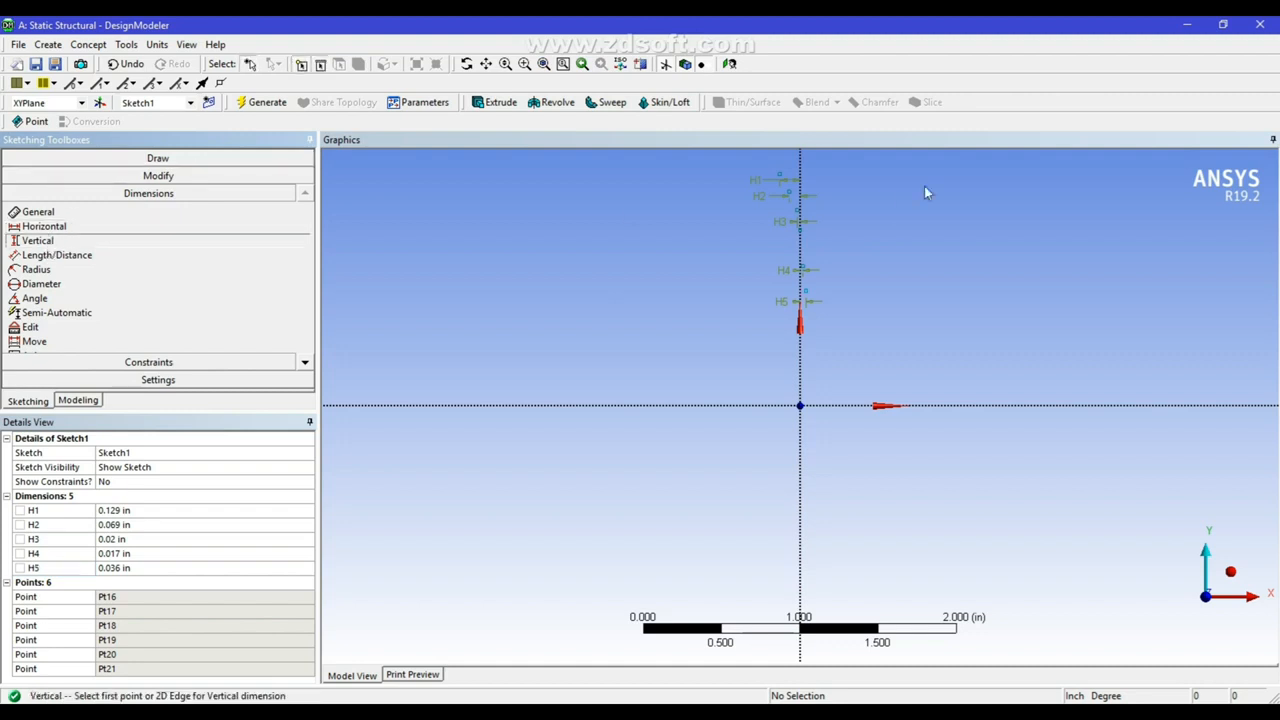
left_click(780, 177)
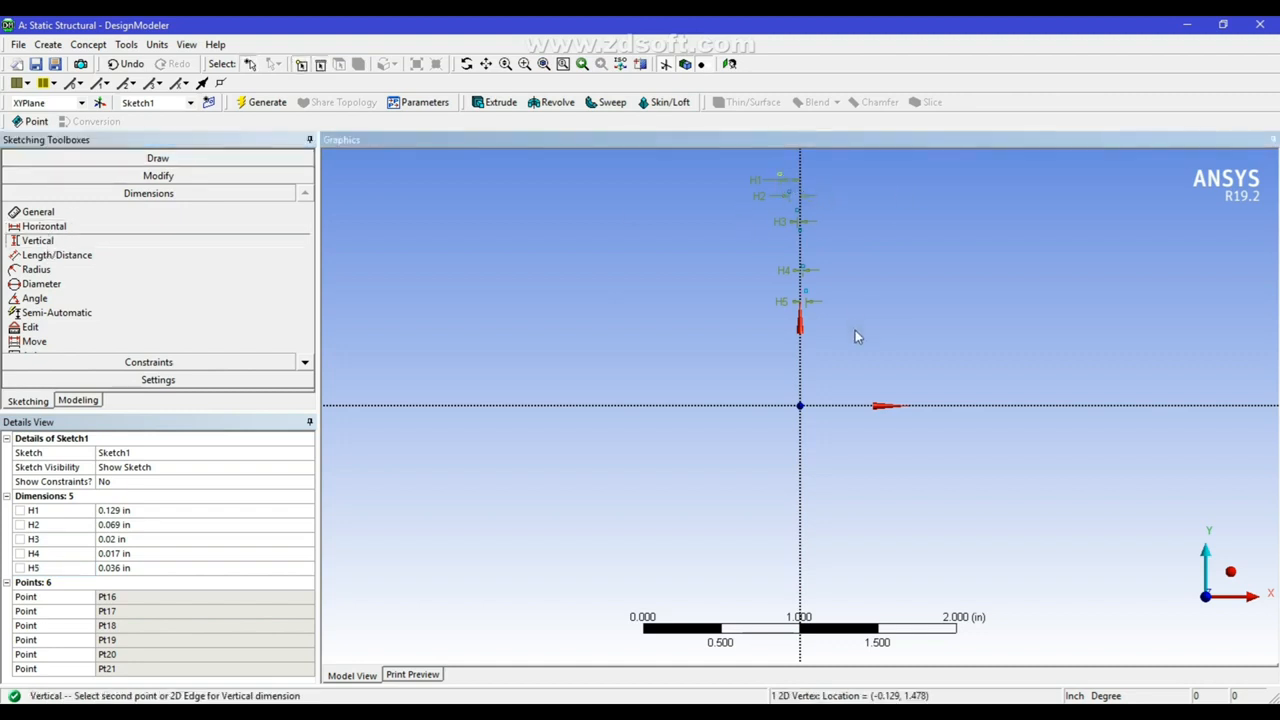
left_click(838, 407)
left_click(986, 266)
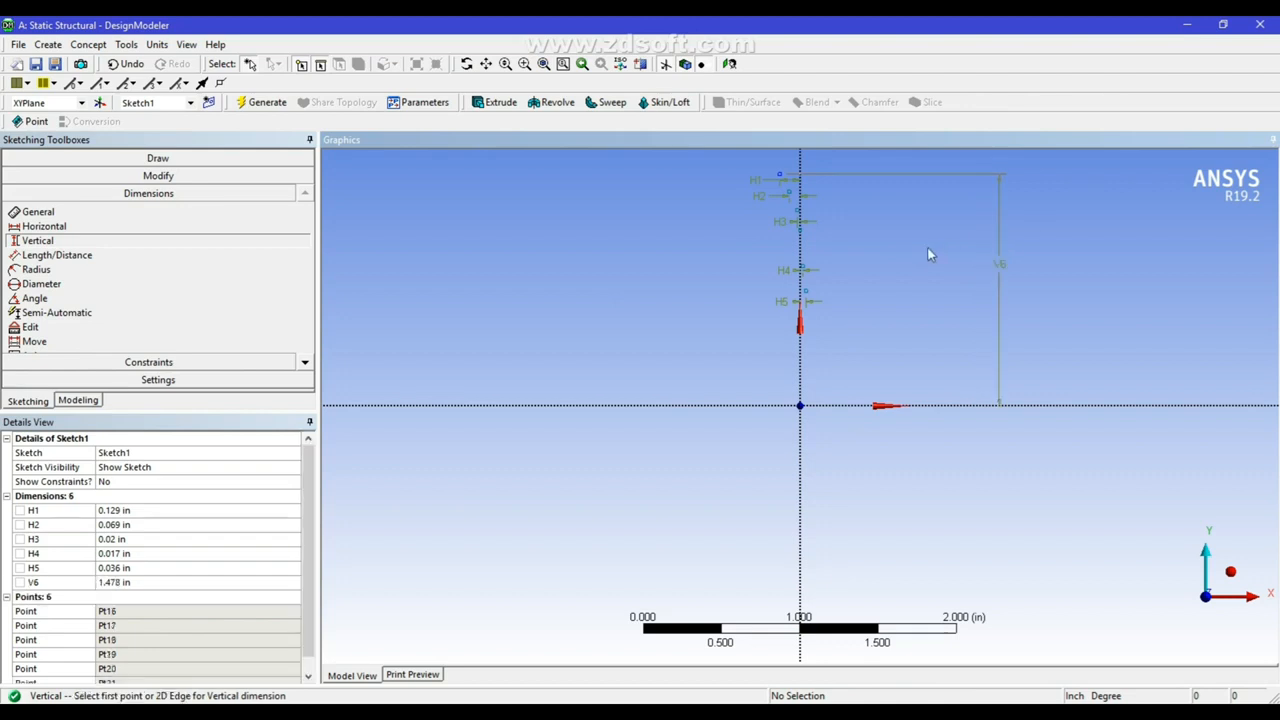
left_click(791, 196)
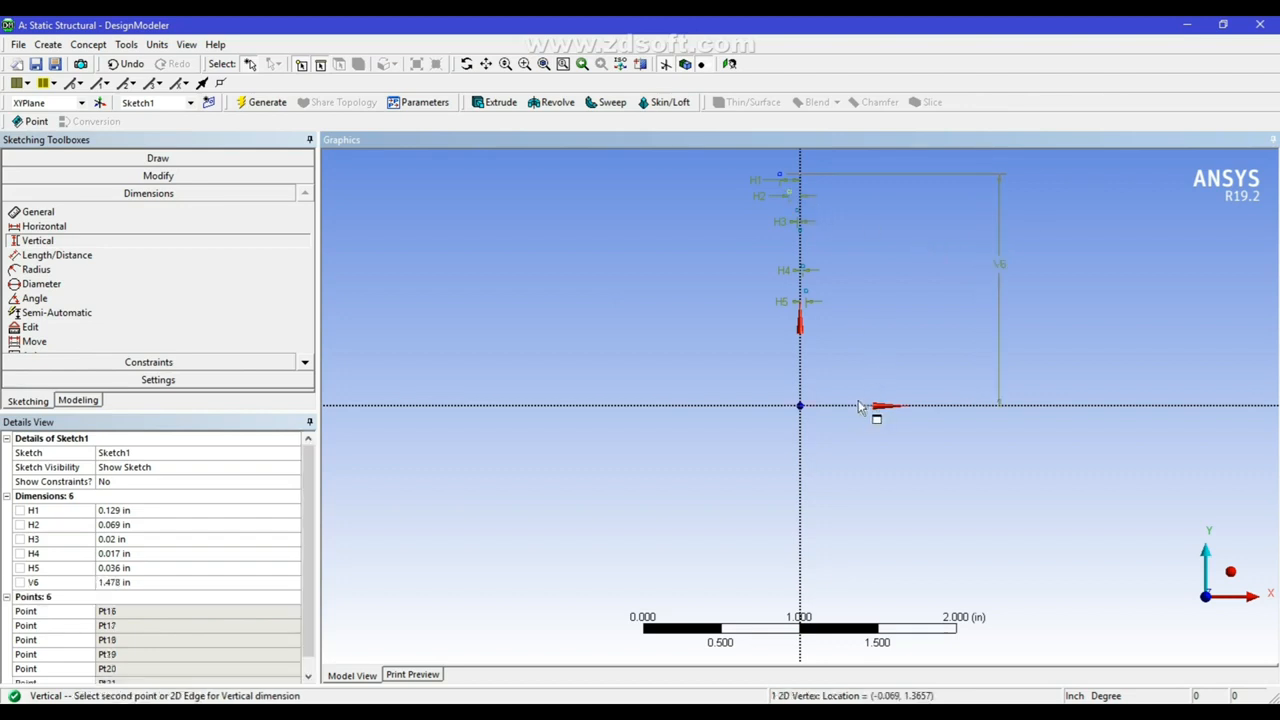
left_click(855, 408)
left_click(926, 282)
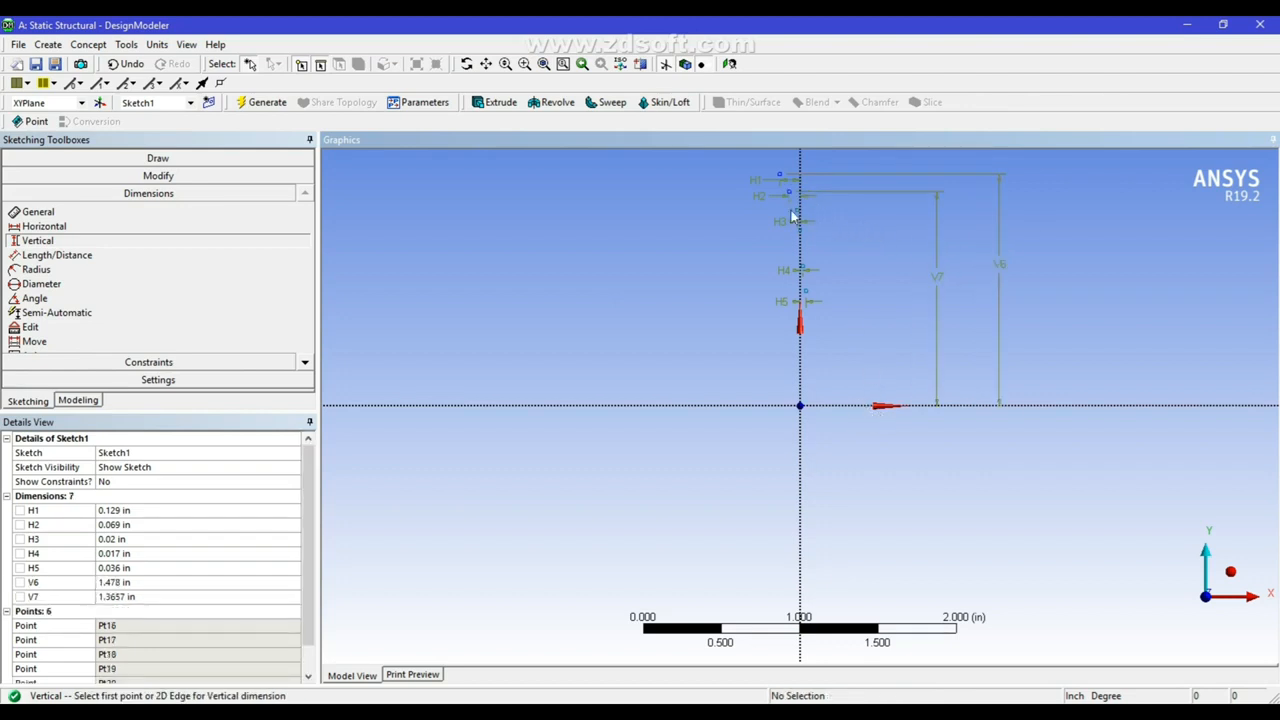
- Add vertical dimensions to the X axis from the third point and from the point on the Y axis
left_click(798, 212)
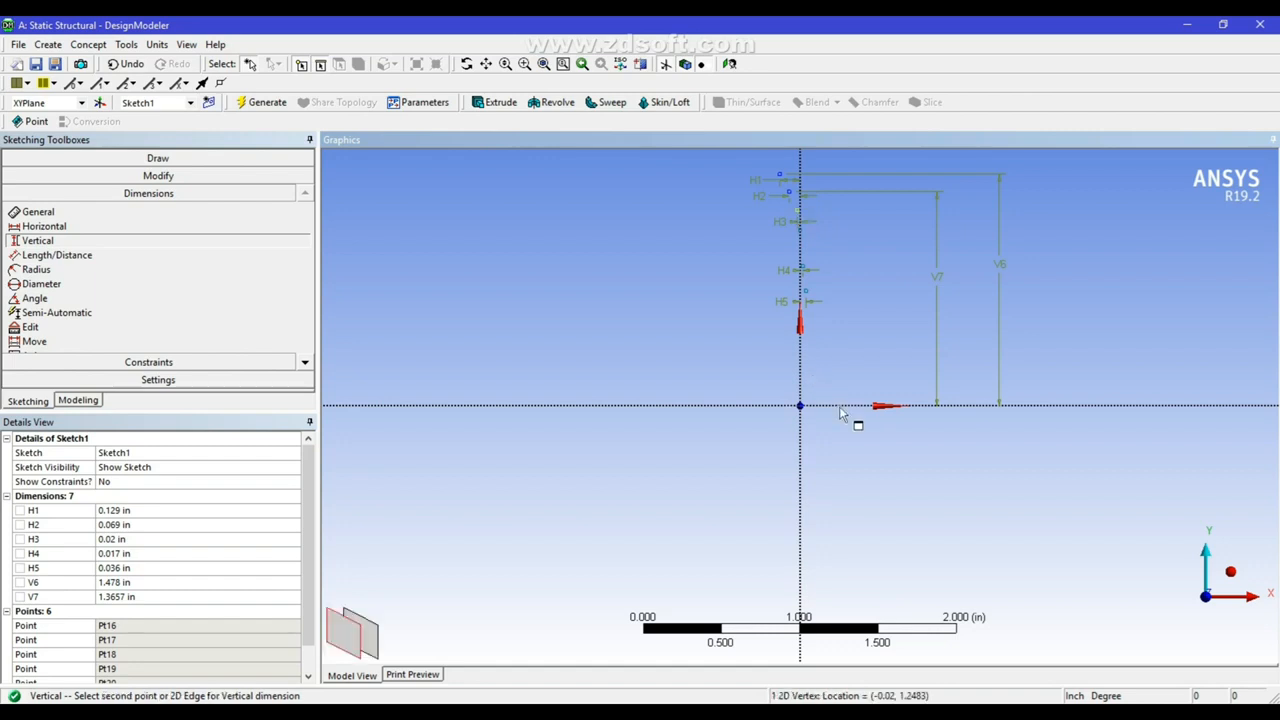
left_click(840, 406)
left_click(895, 288)
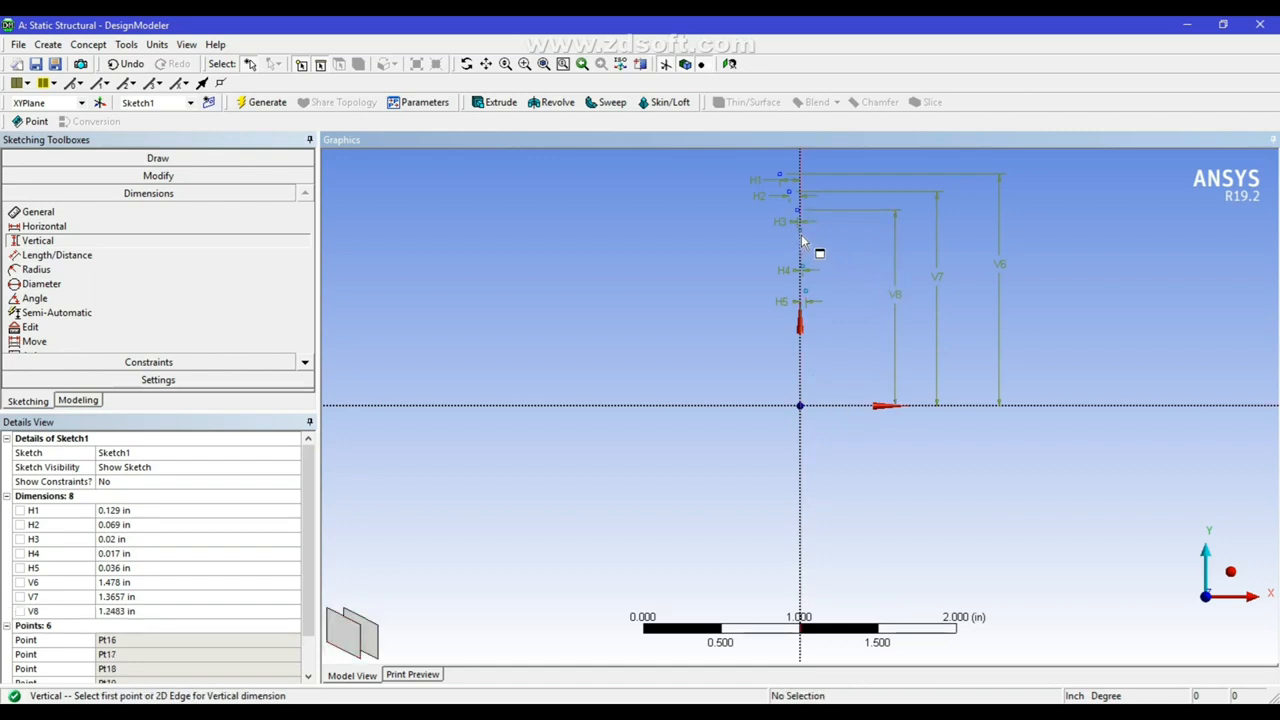
left_click(812, 252)
left_click(871, 408)
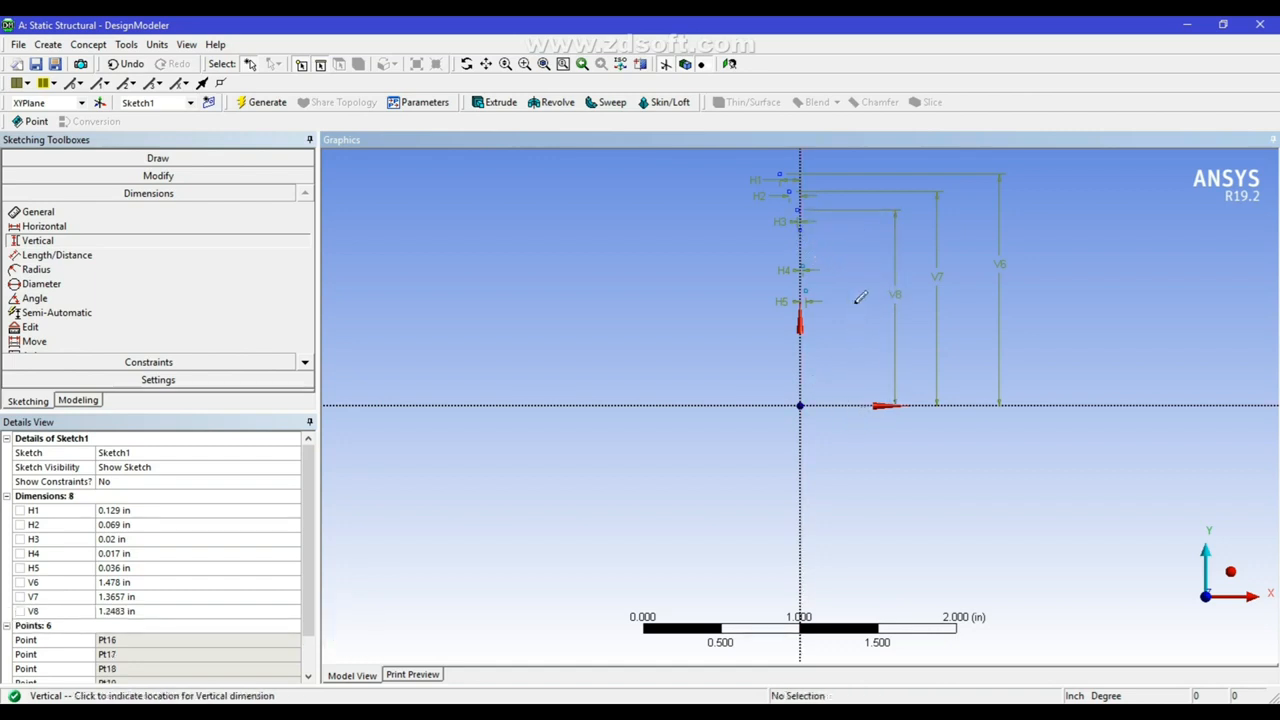
left_click(857, 297)
- Add vertical dimensions from the two lowest construction points to the X axis
left_click(812, 274)
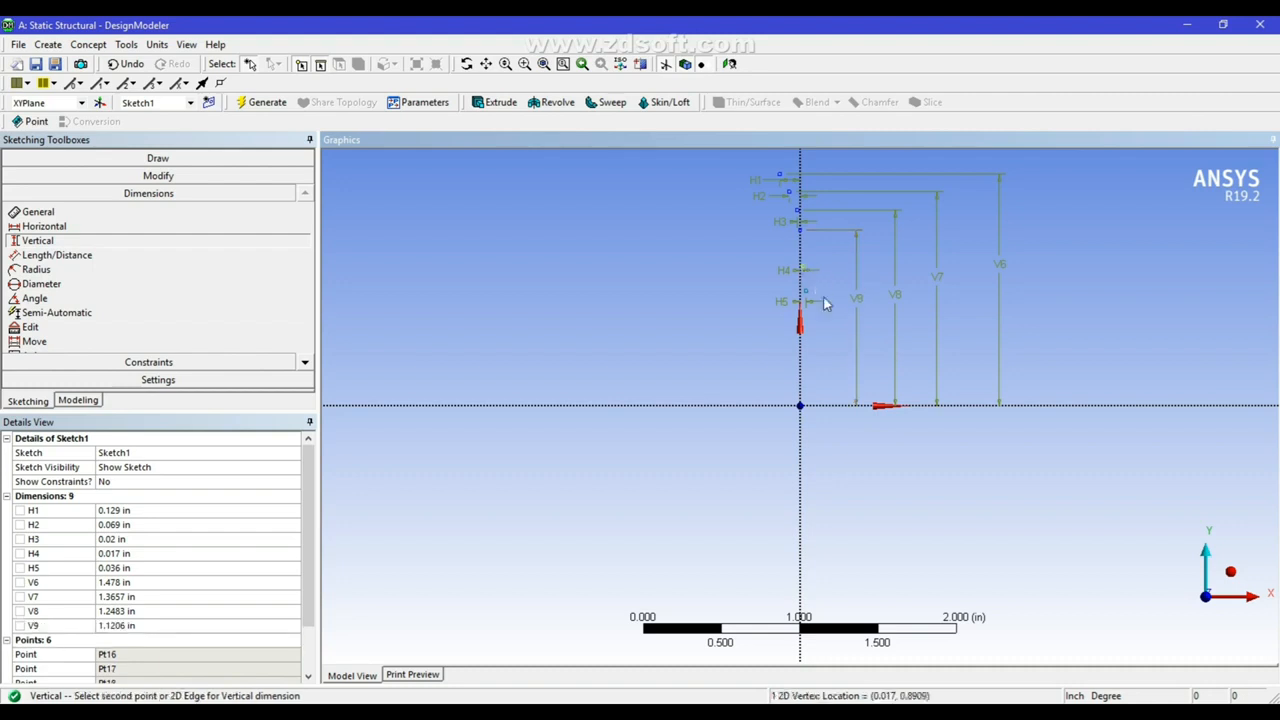
left_click(843, 406)
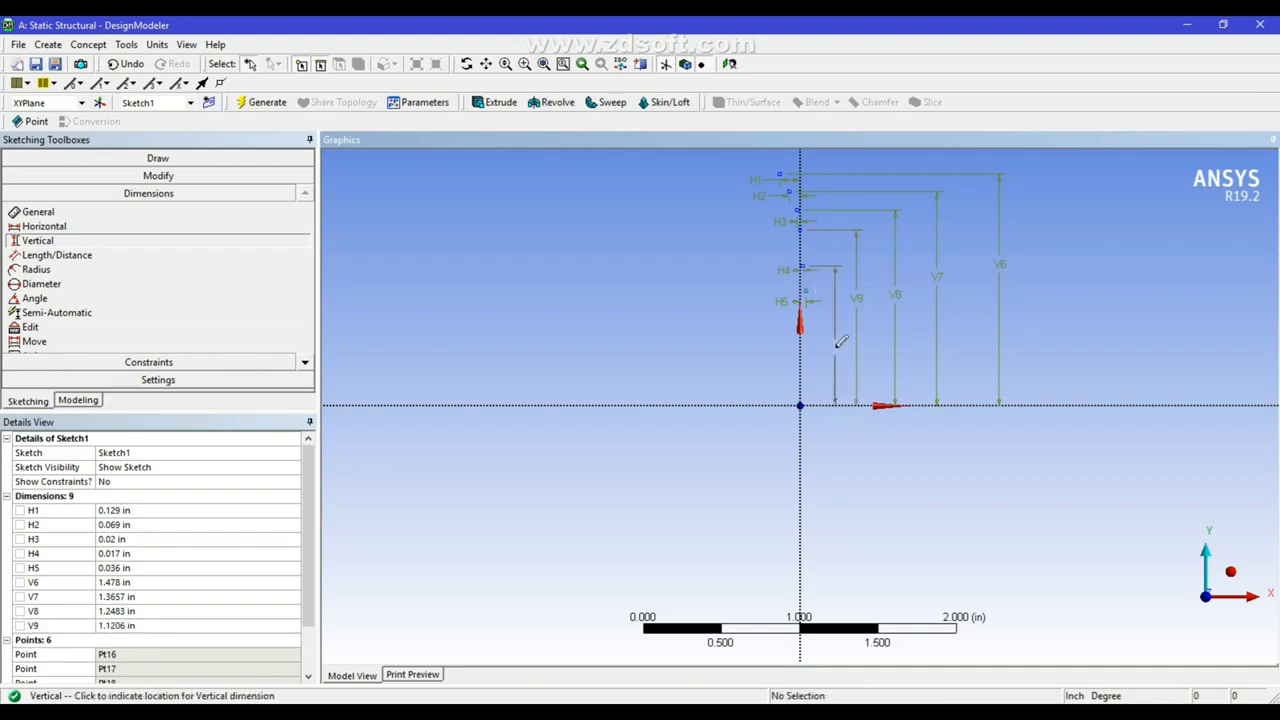
left_click(832, 340)
left_click(809, 295)
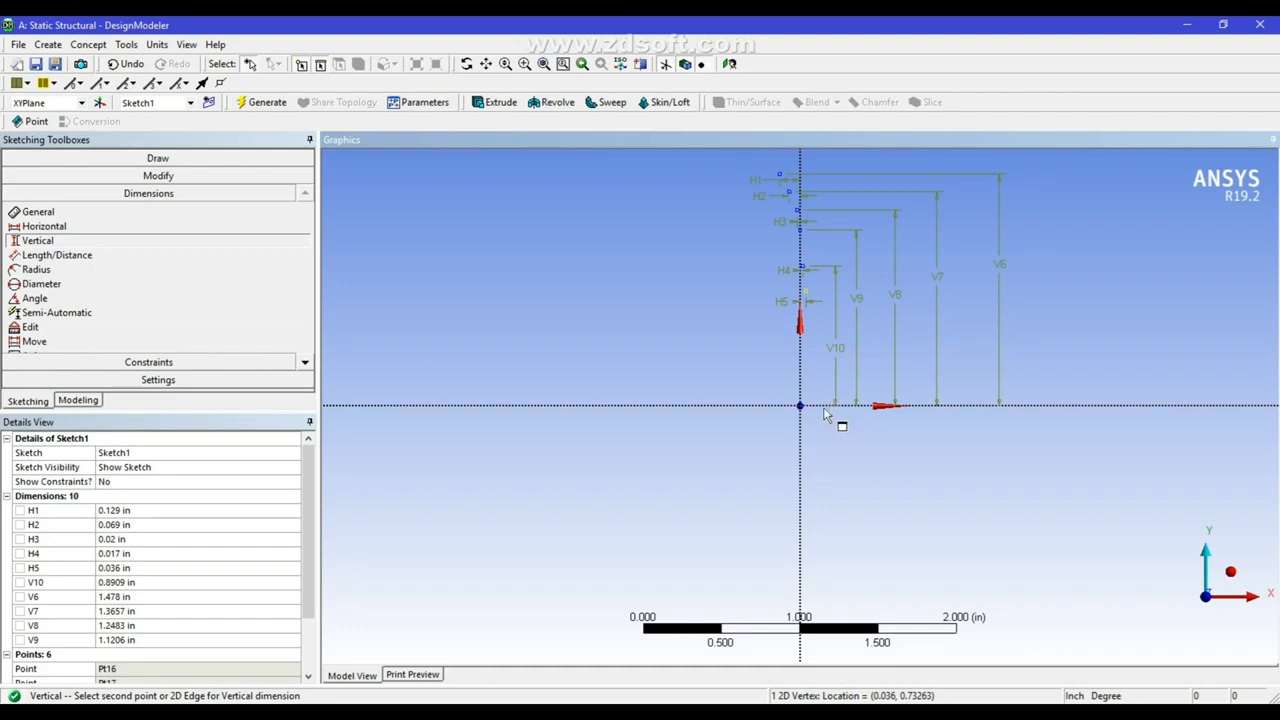
left_click(812, 406)
left_click(817, 370)
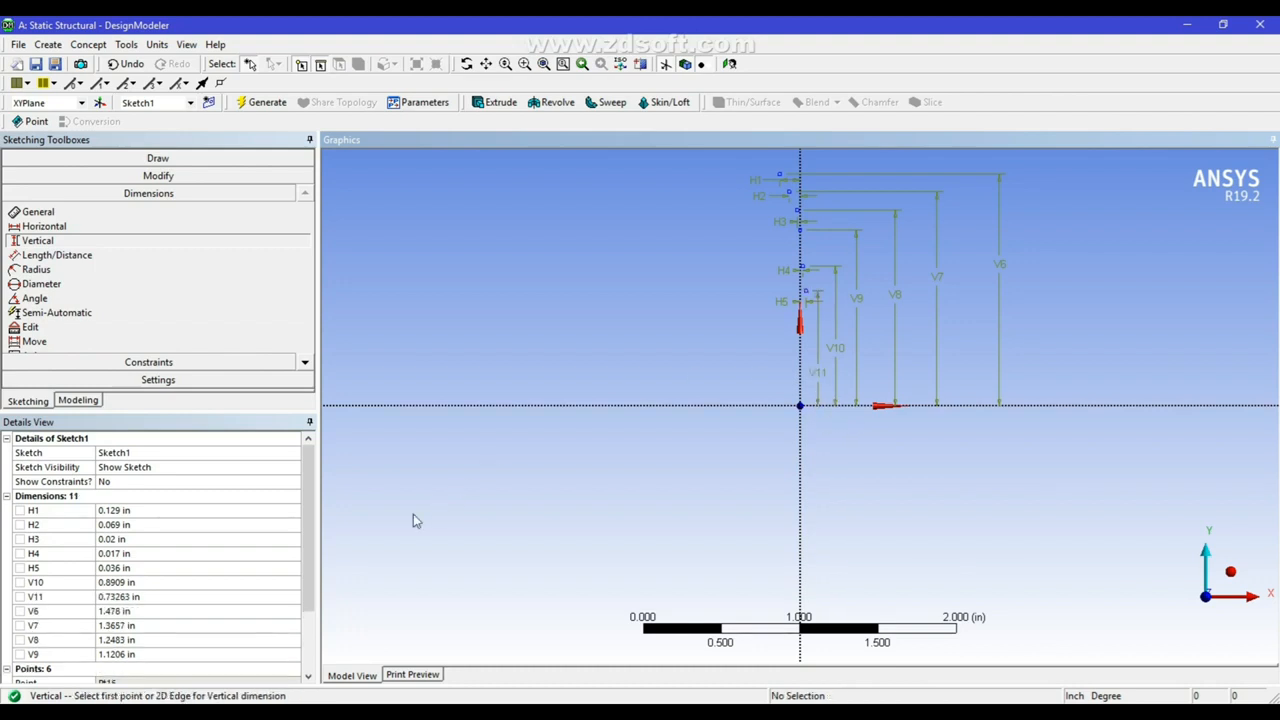
- Set vertical dimension V11 to 2.449 in, V6 to 2.349 in, V7 to 2.747 in and V8 to 2.649 in
left_click(119, 596)
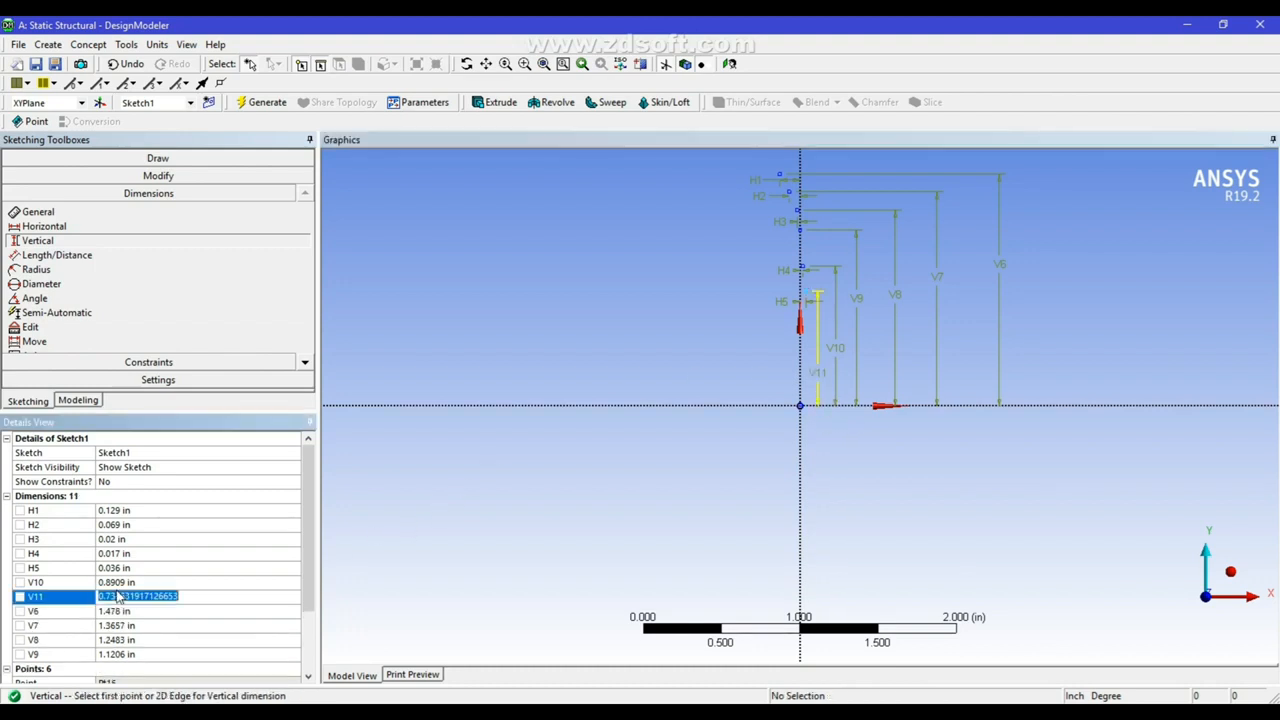
type("2.449")
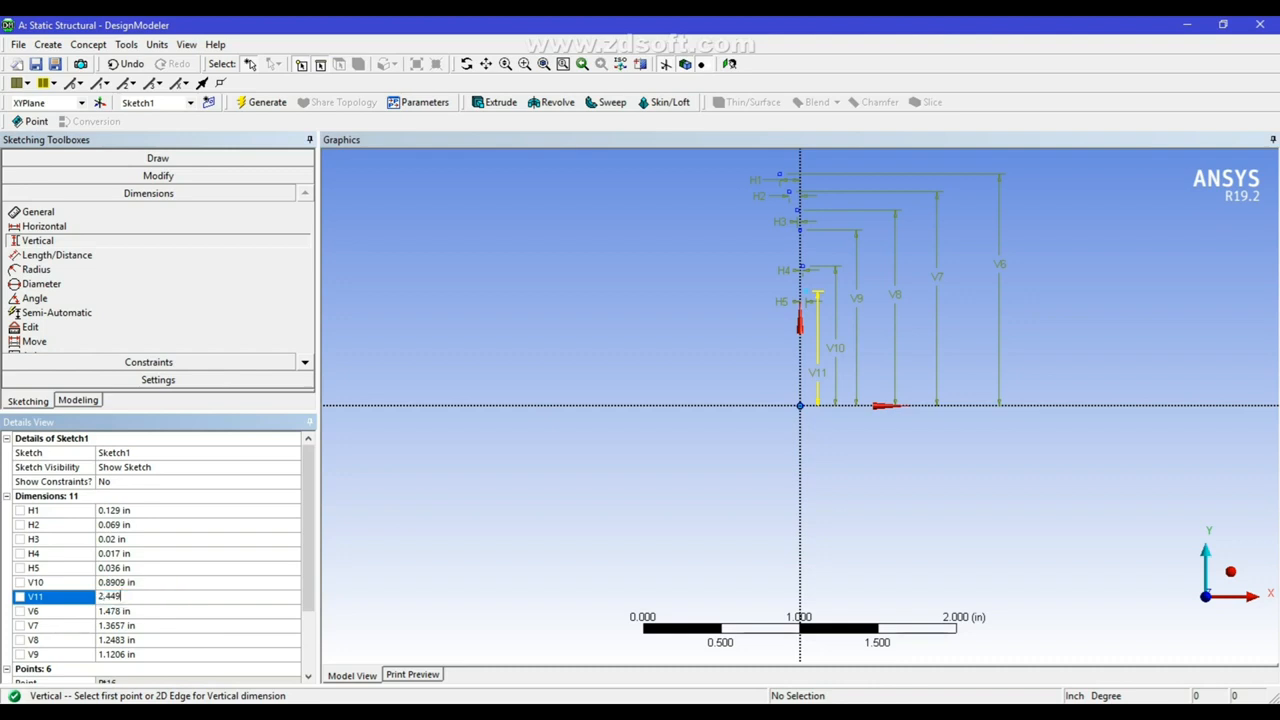
left_click(124, 611)
type("2.349")
left_click(124, 625)
type("2.747")
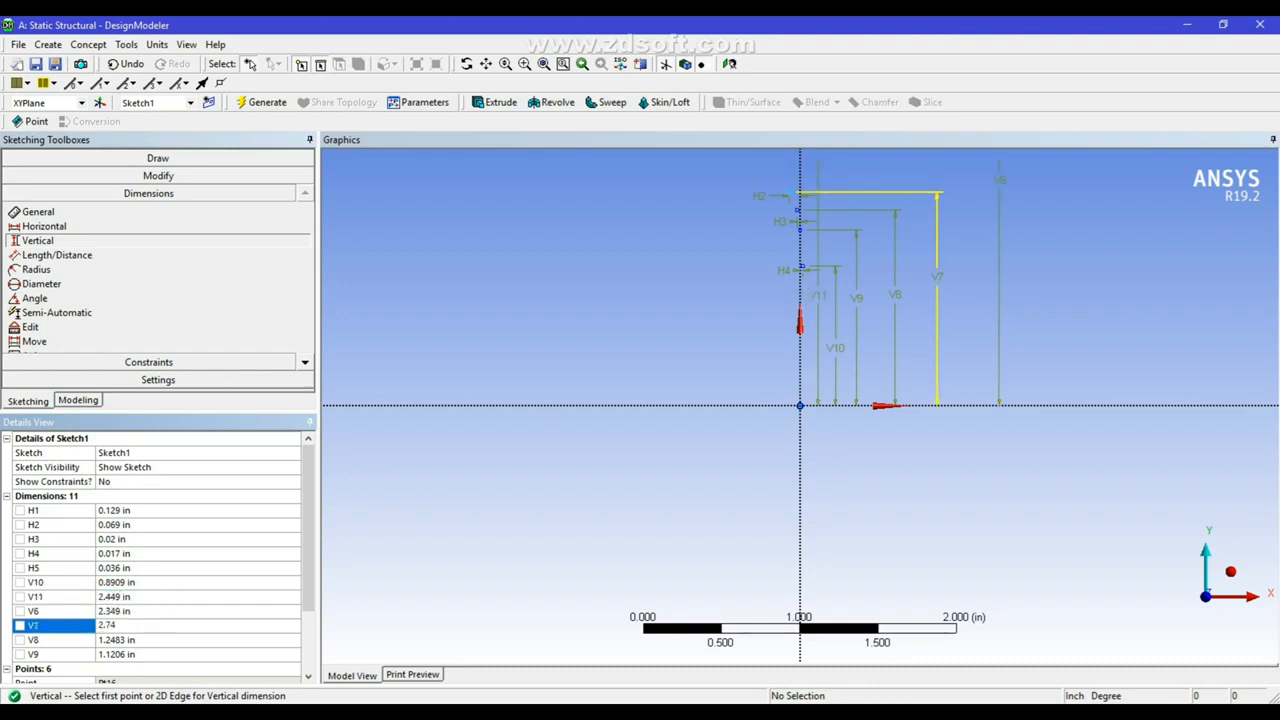
left_click(124, 639)
type("2.649")
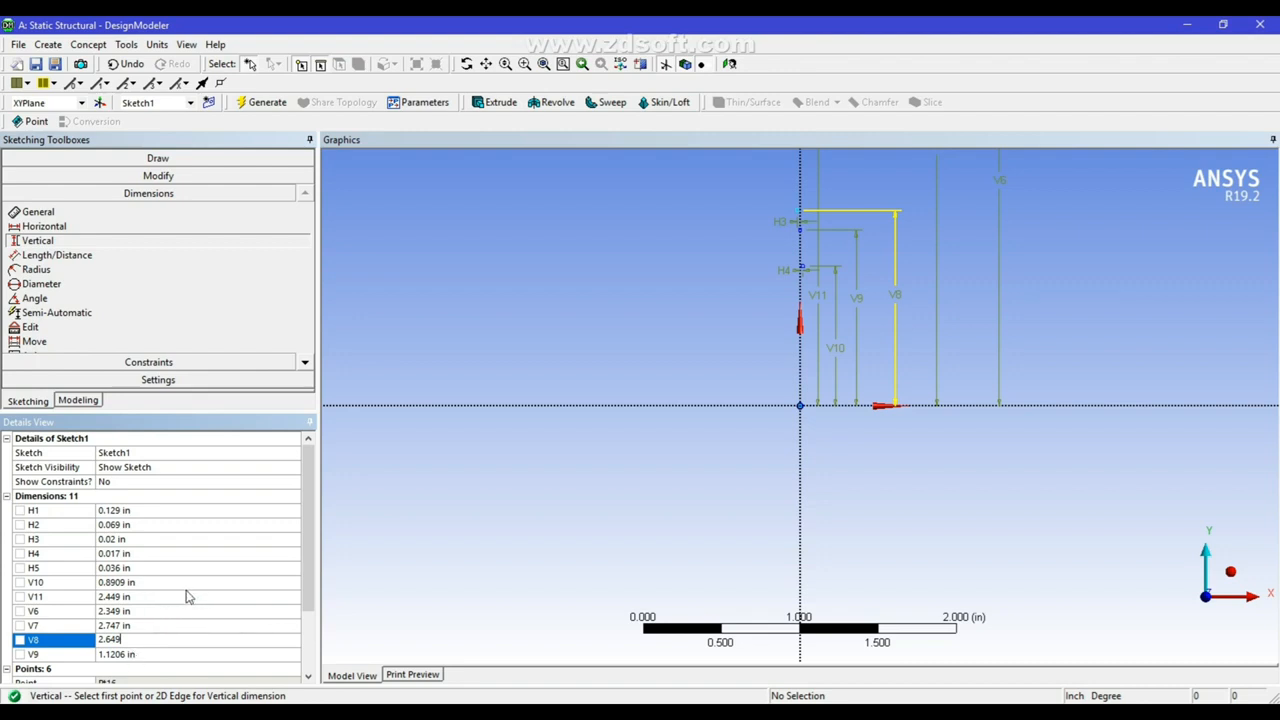
- Set vertical dimension V9 to 2.5 in, V8 to 2.55 in and V10 to 2.449 in
left_click(128, 654)
type("2.5")
left_click(123, 637)
type("2.55")
left_click(124, 566)
left_click(125, 583)
type("2.449")
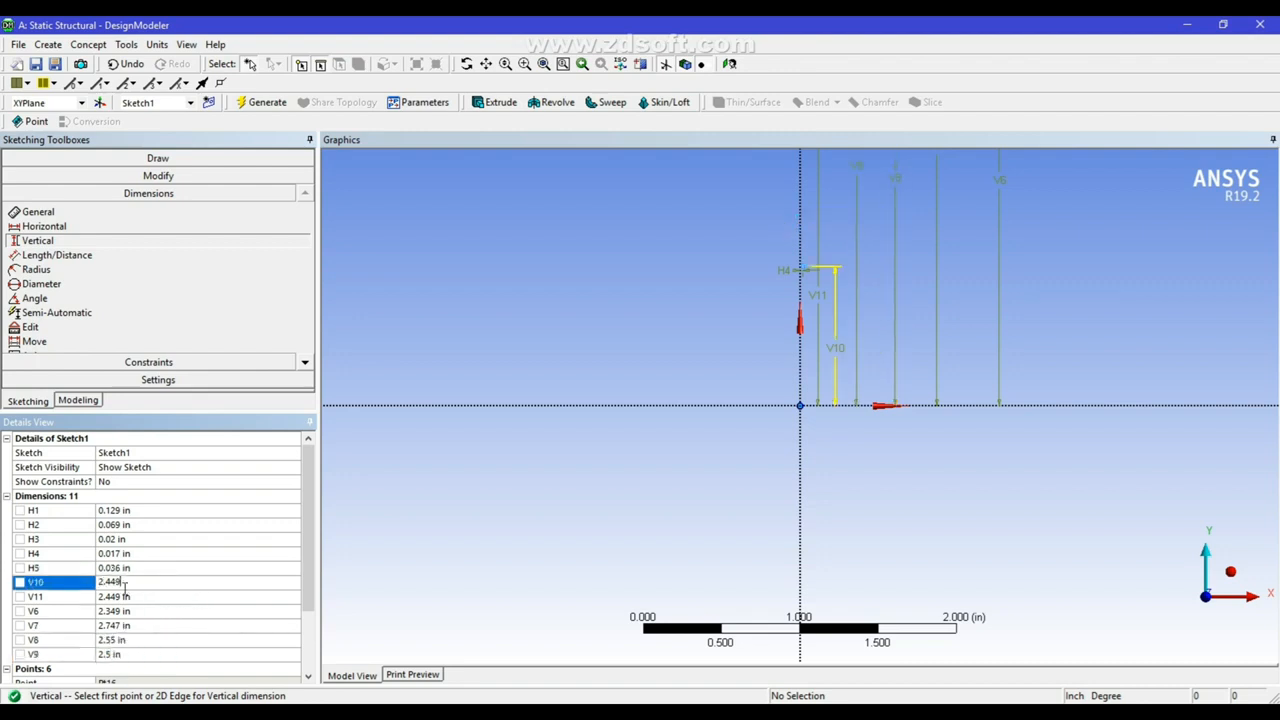
- Set vertical dimension V11 to 2.349 in, V6 to 2.747 in and V7 to 2.649 in, and generate the model
left_click(124, 597)
type("2.349")
left_click(124, 611)
type("2.747")
left_click(124, 625)
type("2")
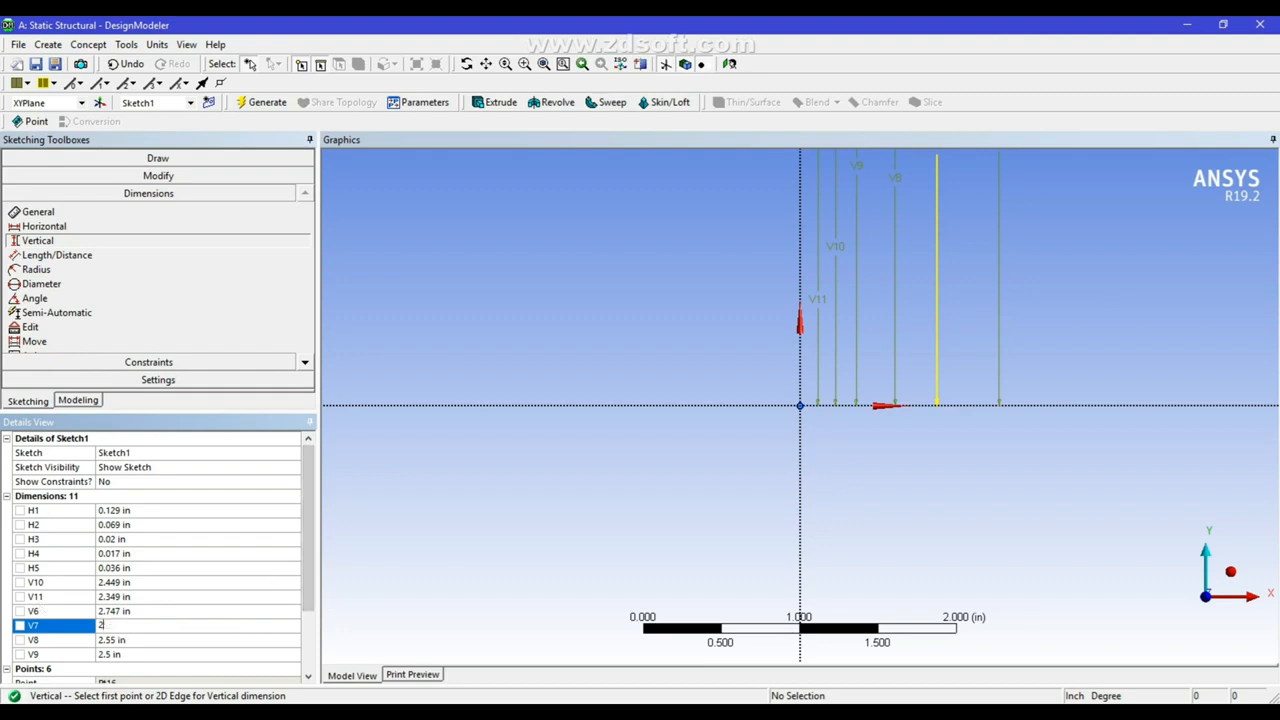
left_click(463, 489)
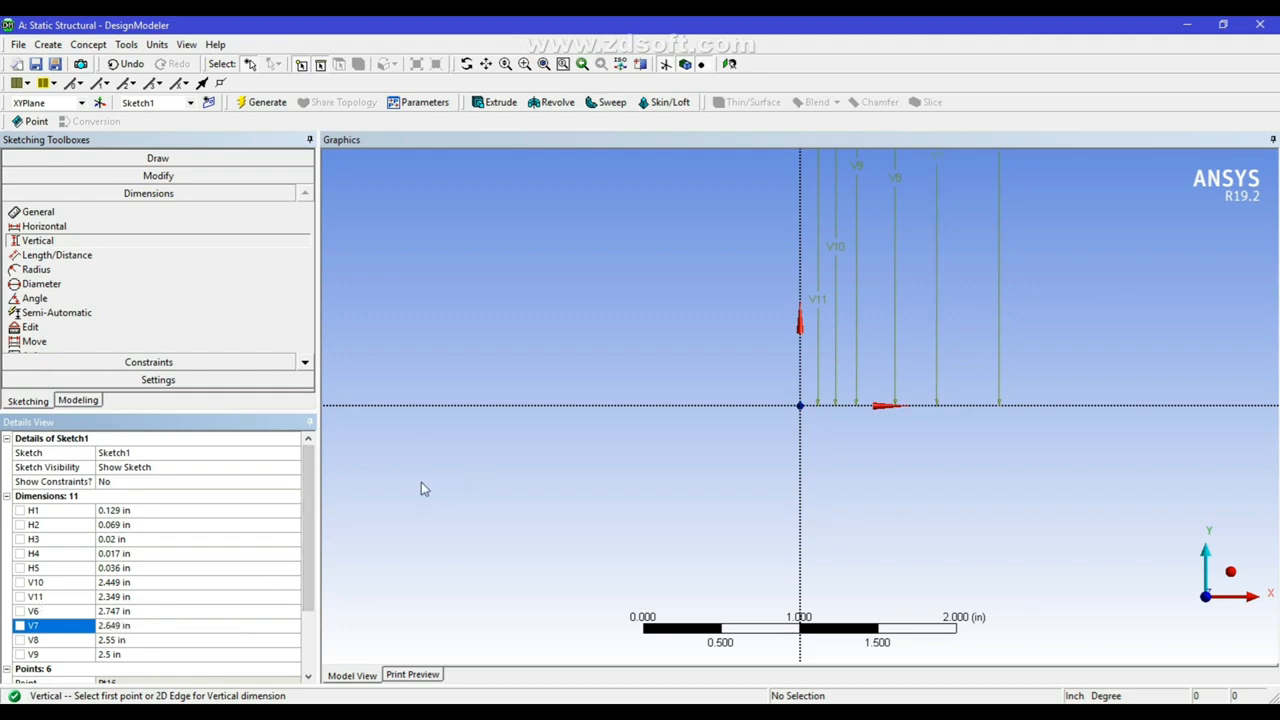
left_click(262, 102)
- Draw a flexible open-ended spline through the six construction points, from the uppermost to the lowest
scroll(680, 330, "down", 2)
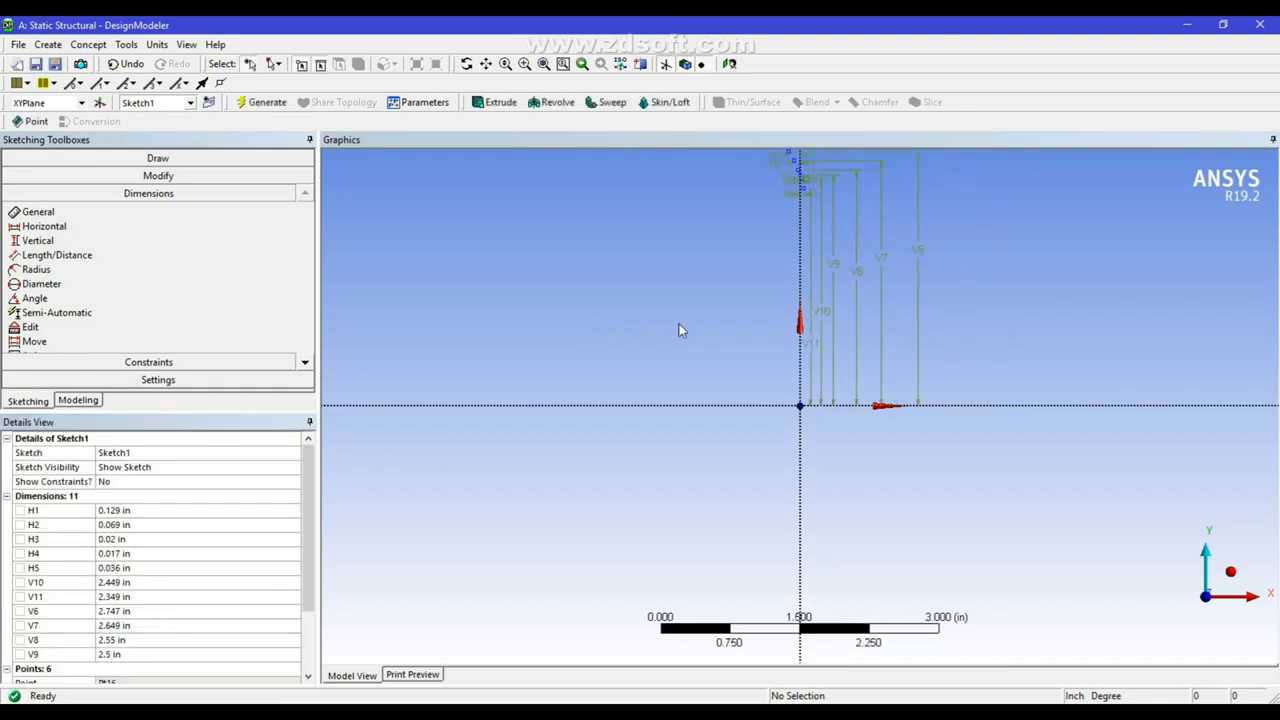
left_click(486, 64)
left_click_drag(800, 290, 740, 434)
scroll(789, 371, "up", 5)
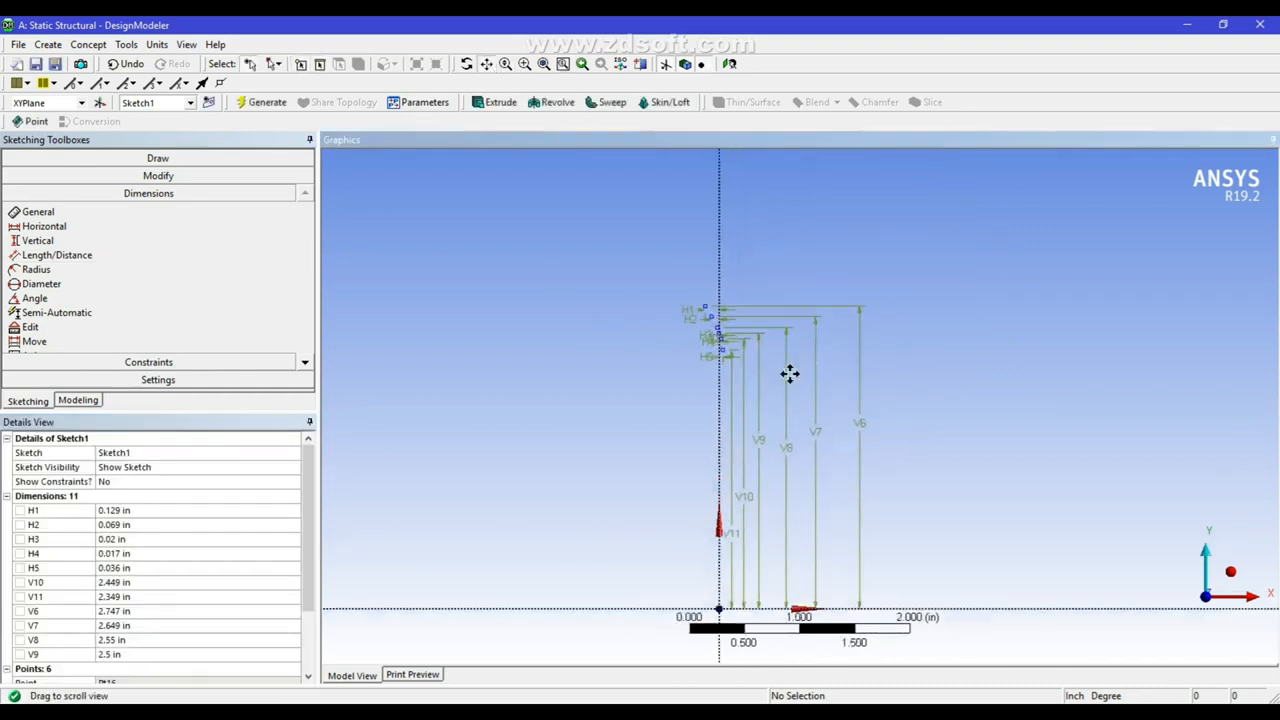
left_click_drag(710, 364, 840, 471)
scroll(803, 451, "up", 3)
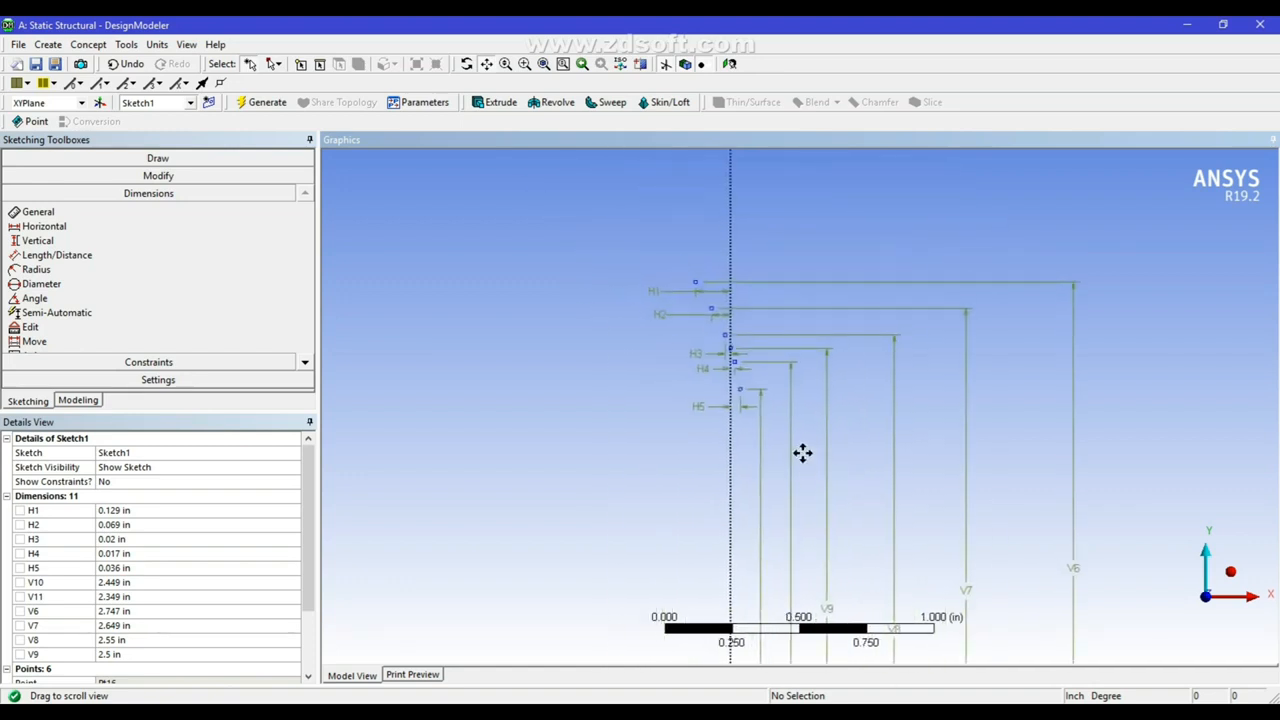
left_click_drag(771, 414, 831, 474)
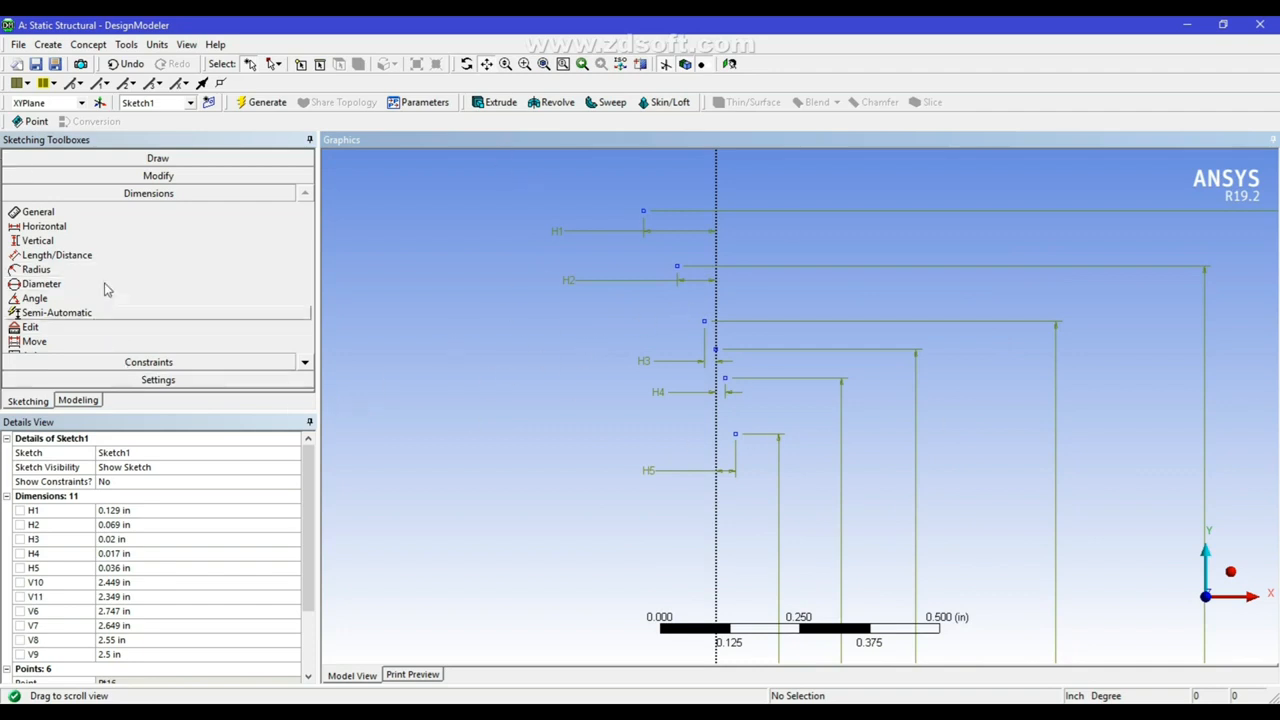
left_click(148, 157)
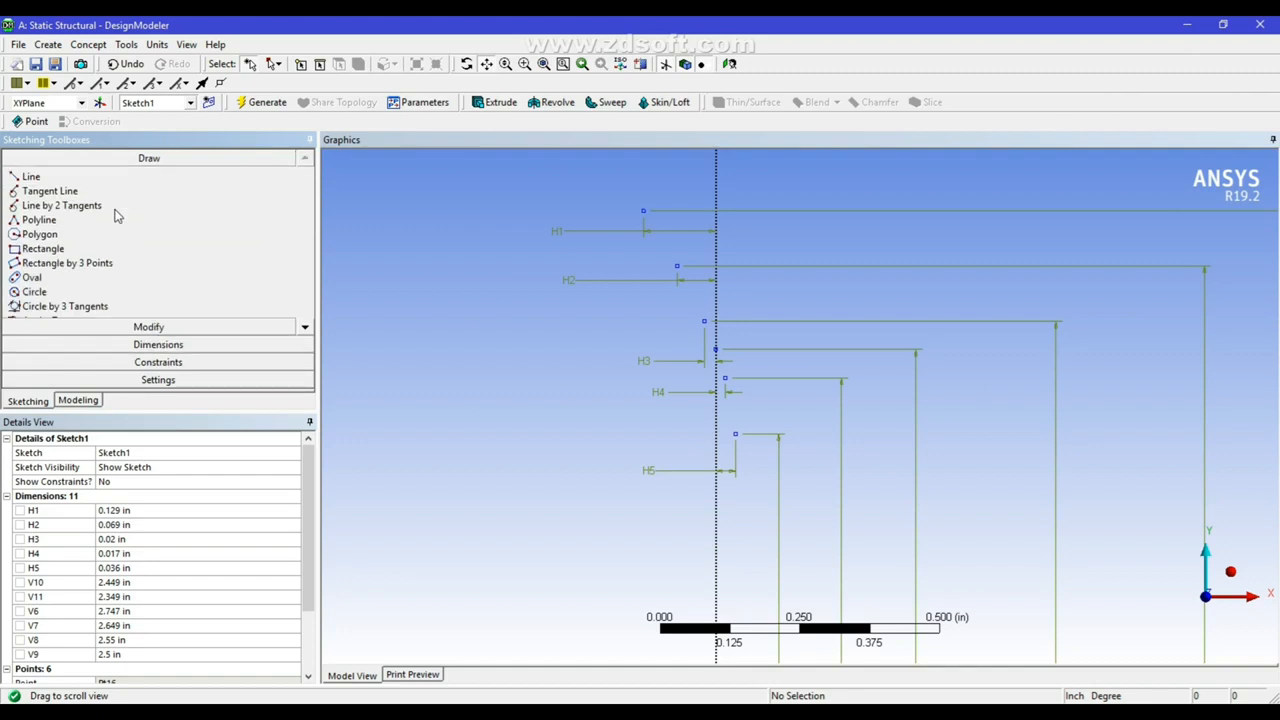
left_click(305, 327)
left_click(305, 327)
left_click(305, 327)
left_click(305, 327)
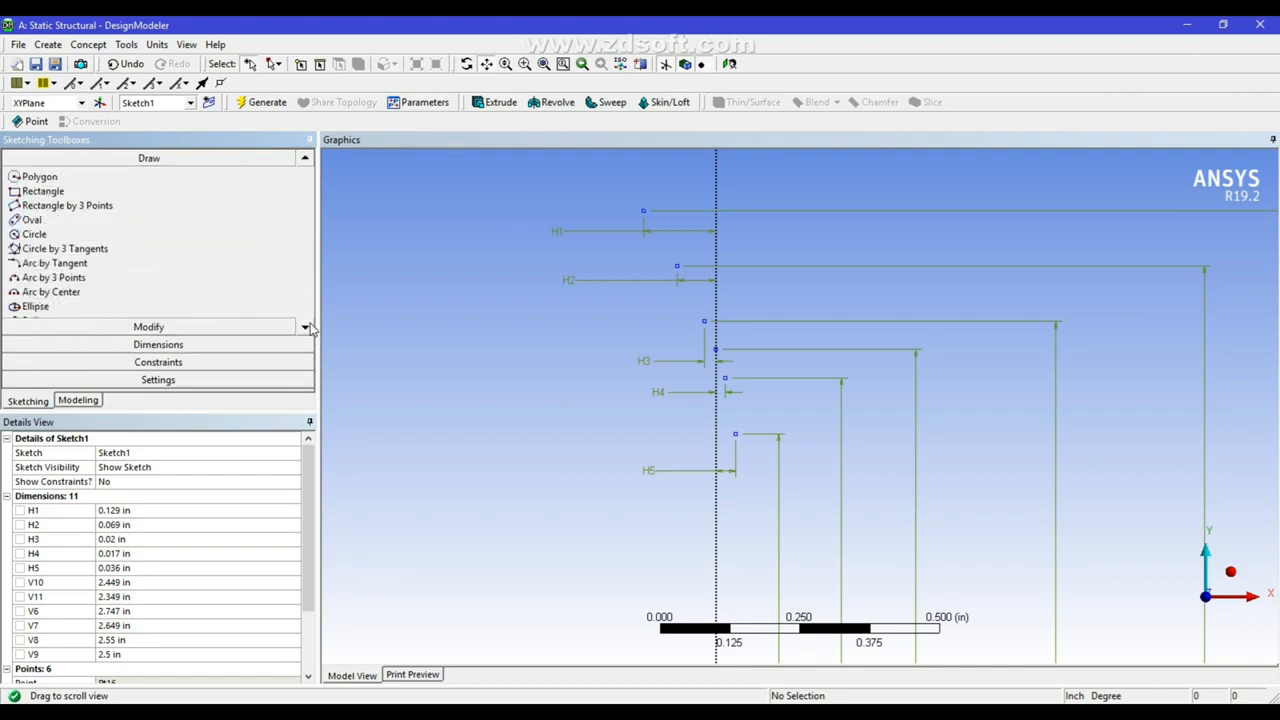
left_click(305, 327)
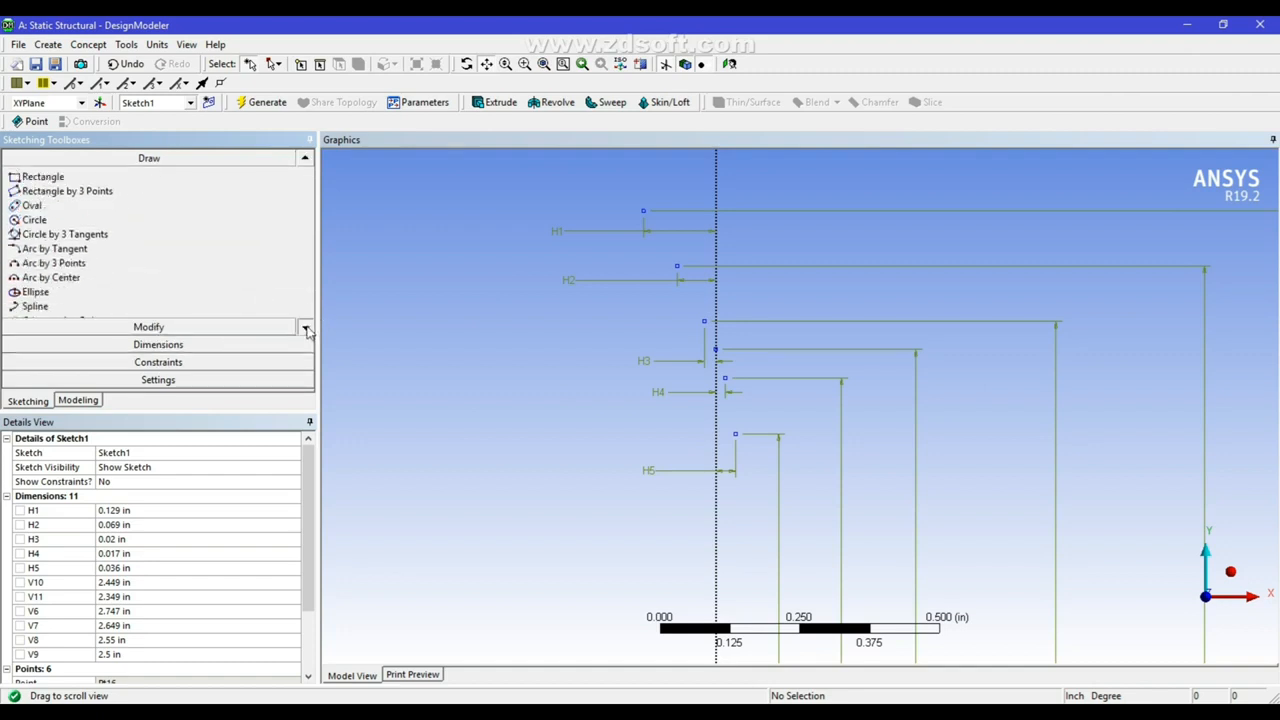
left_click(305, 327)
left_click(55, 293)
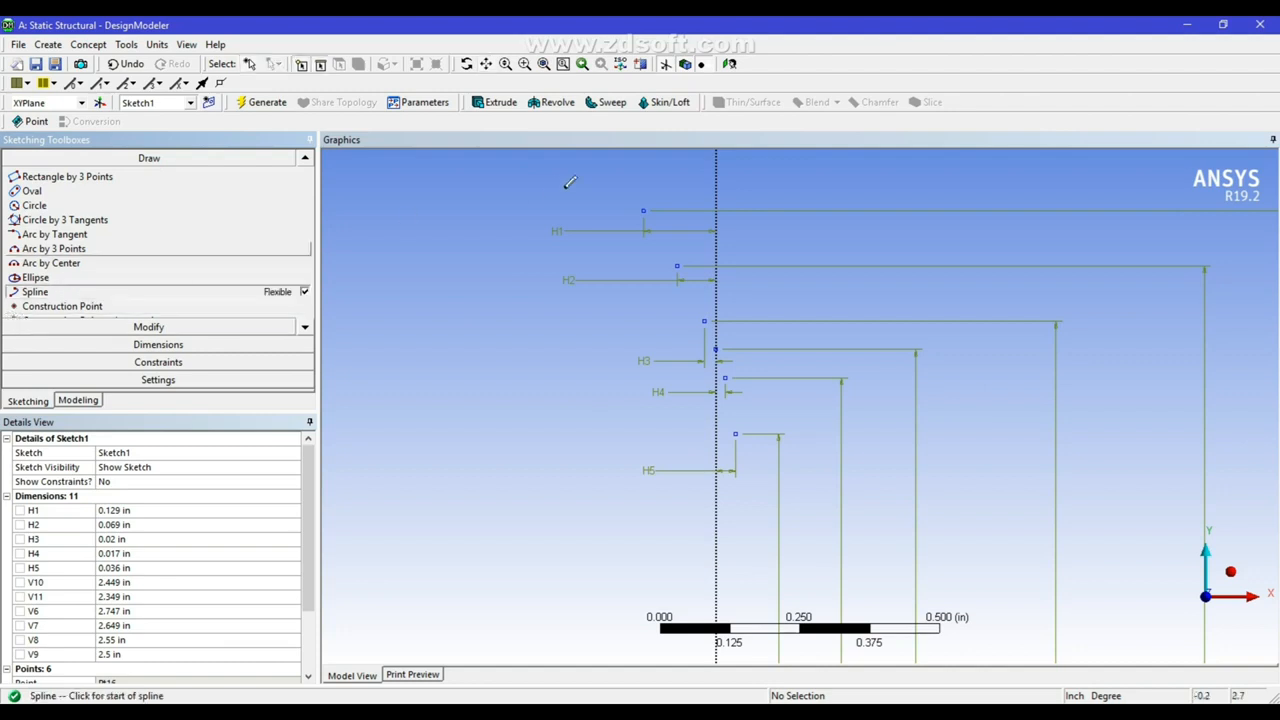
left_click(643, 209)
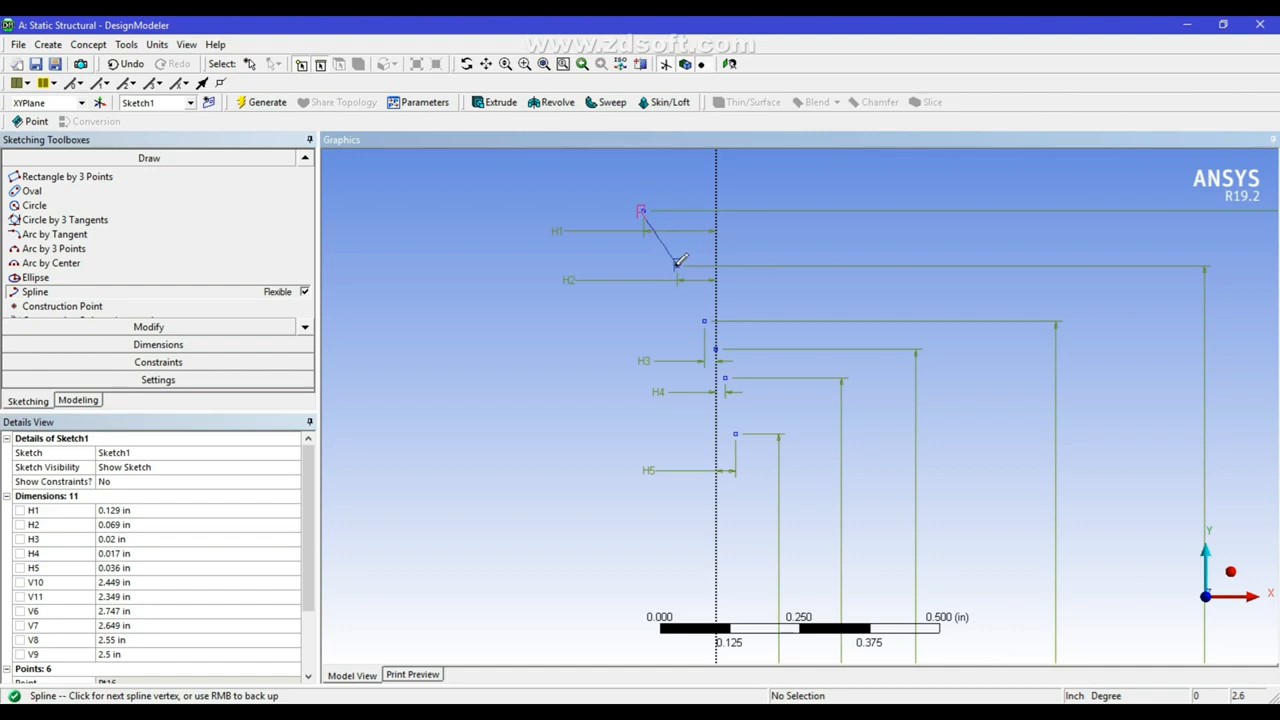
left_click(677, 264)
left_click(704, 319)
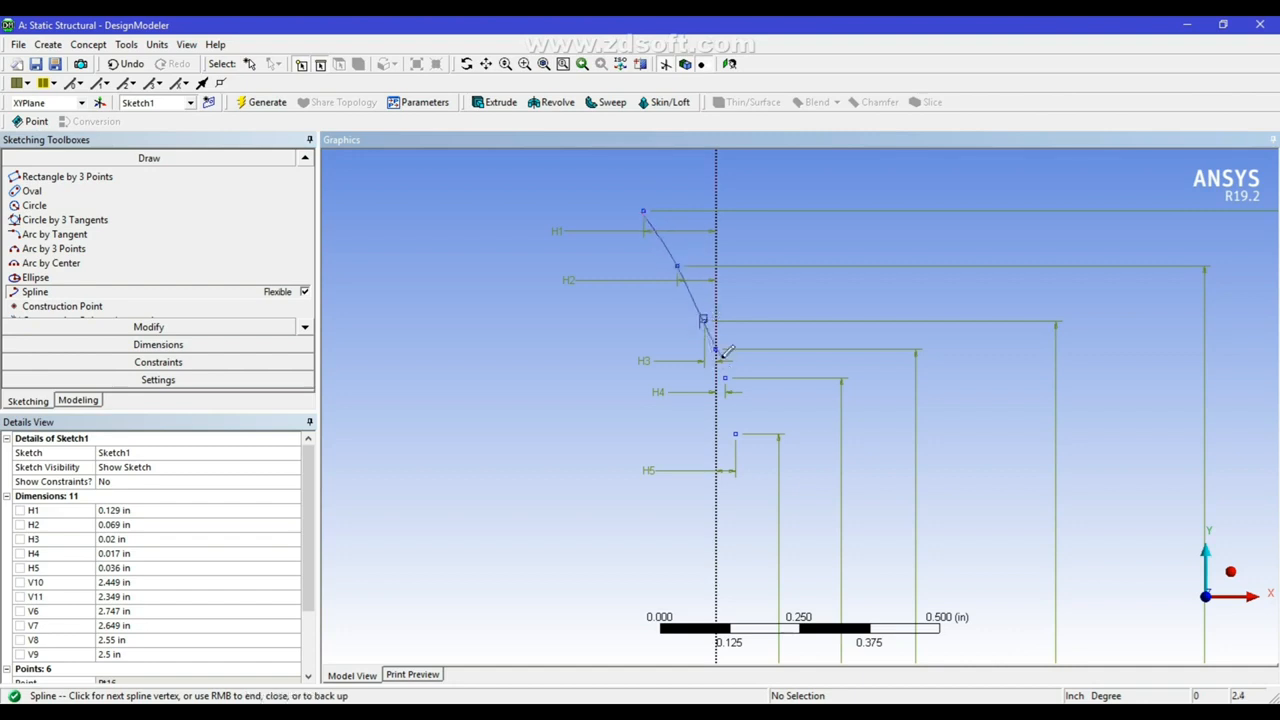
left_click(715, 349)
left_click(725, 379)
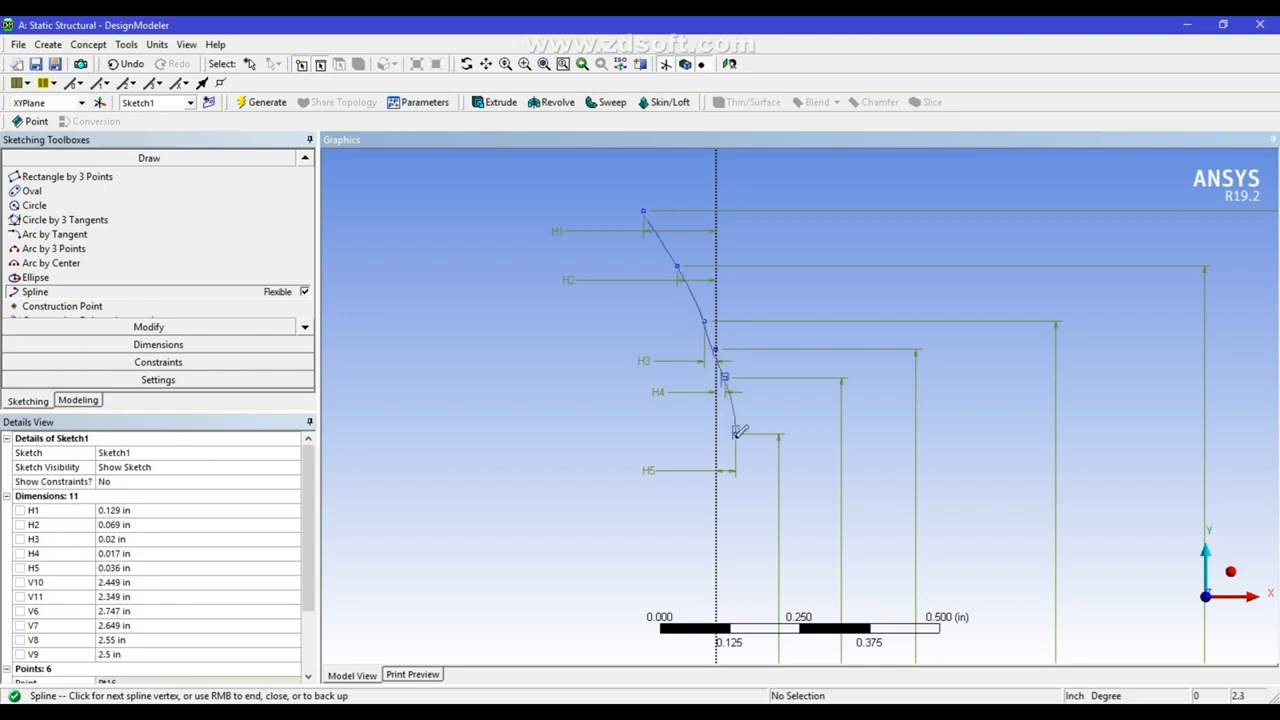
left_click(737, 432)
right_click(760, 405)
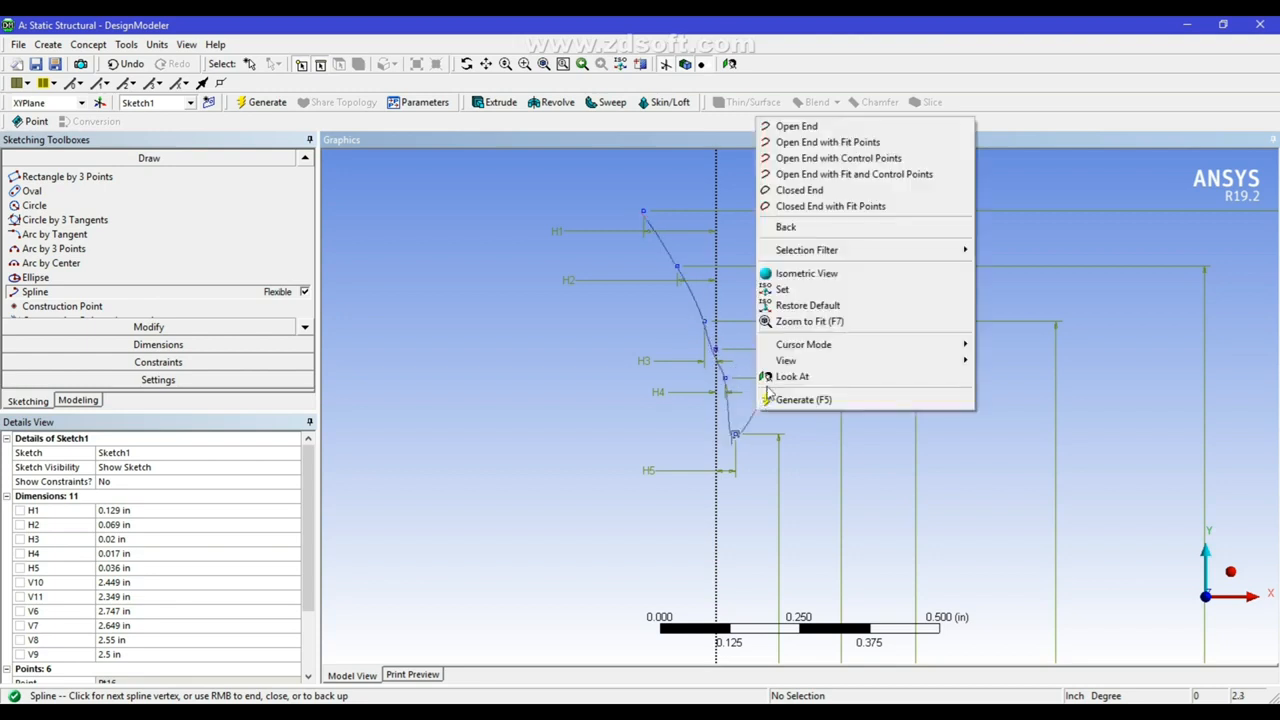
left_click(798, 126)
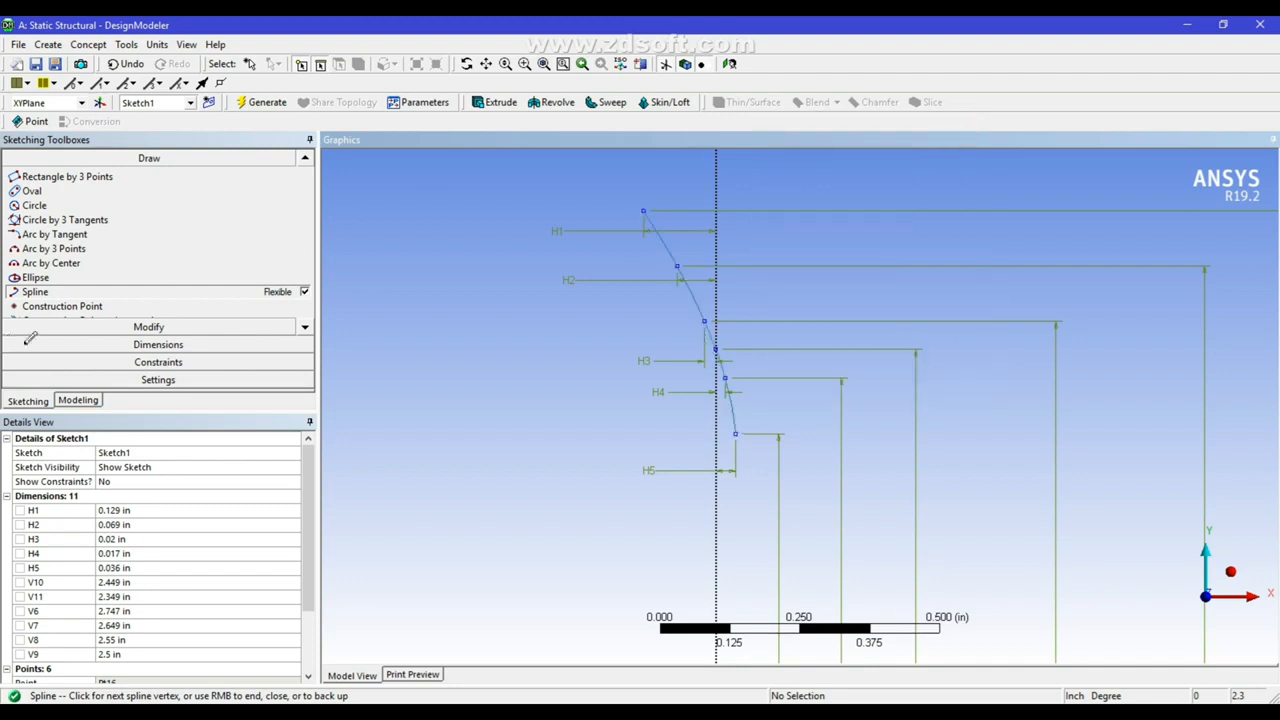
- Re-fit the spline through the six construction points using Spline Edit
left_click(155, 326)
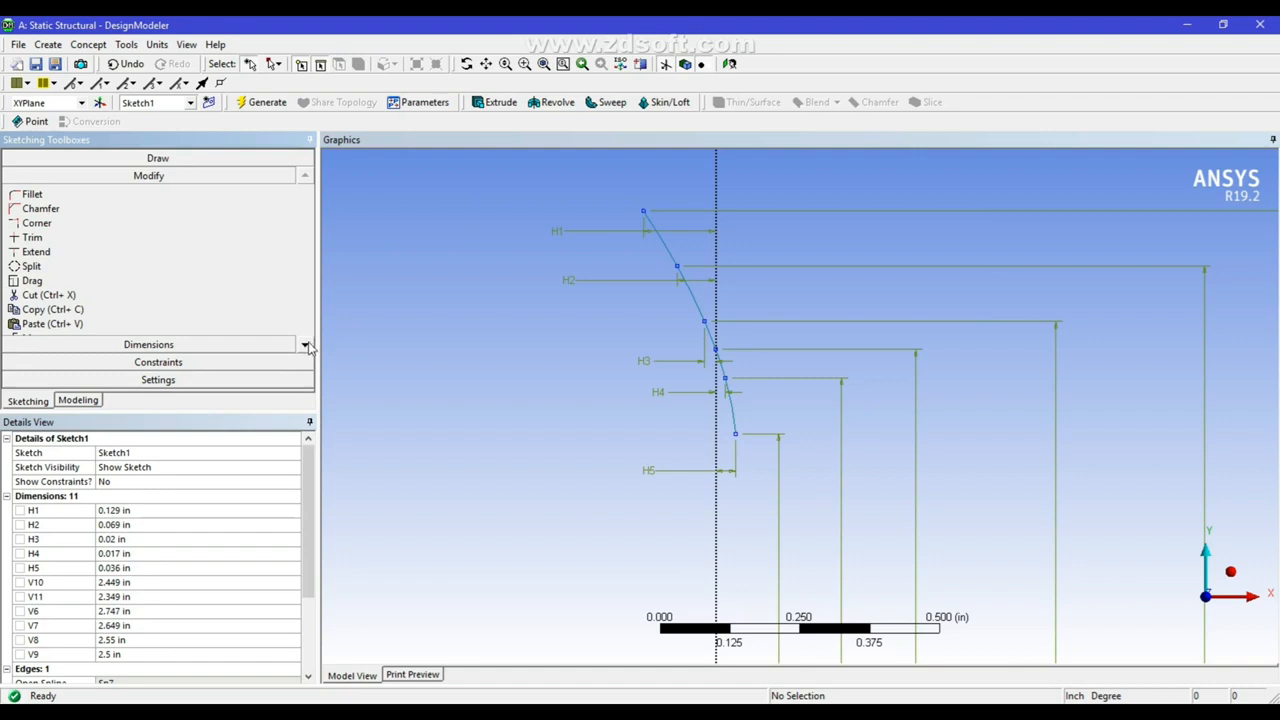
left_click(308, 342)
left_click(308, 342)
left_click(308, 342)
left_click(308, 342)
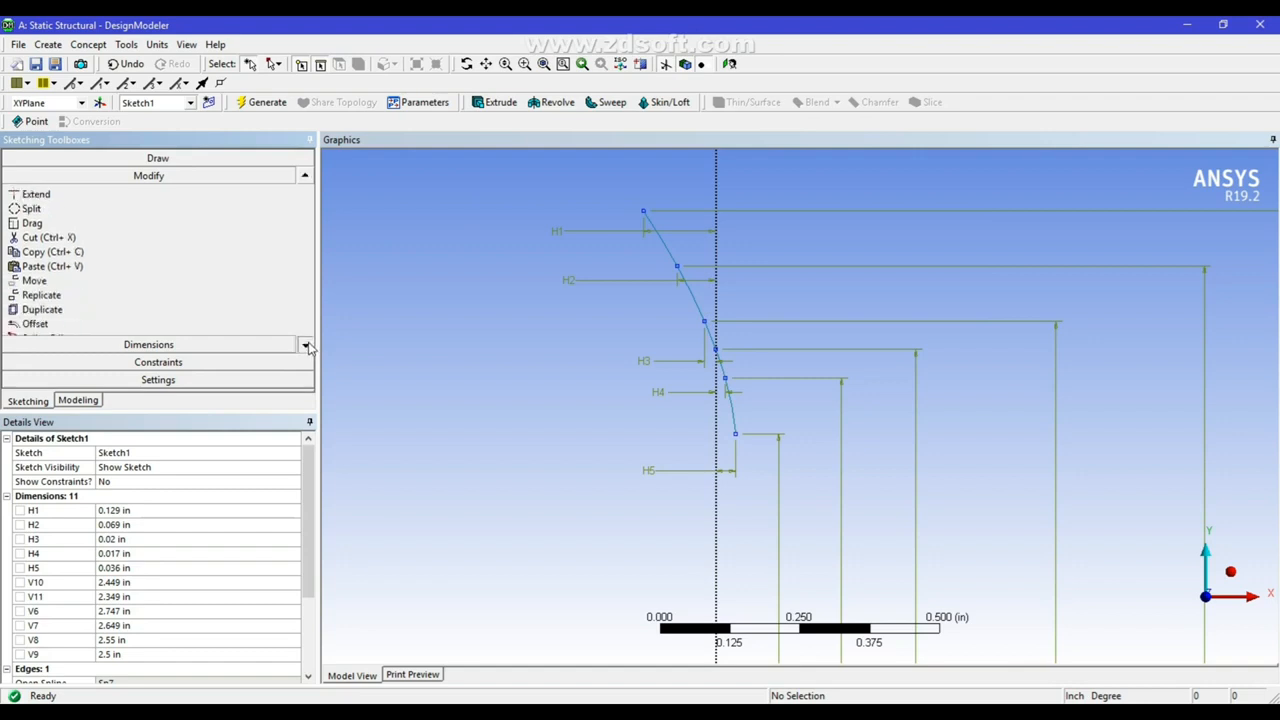
left_click(308, 344)
left_click(45, 324)
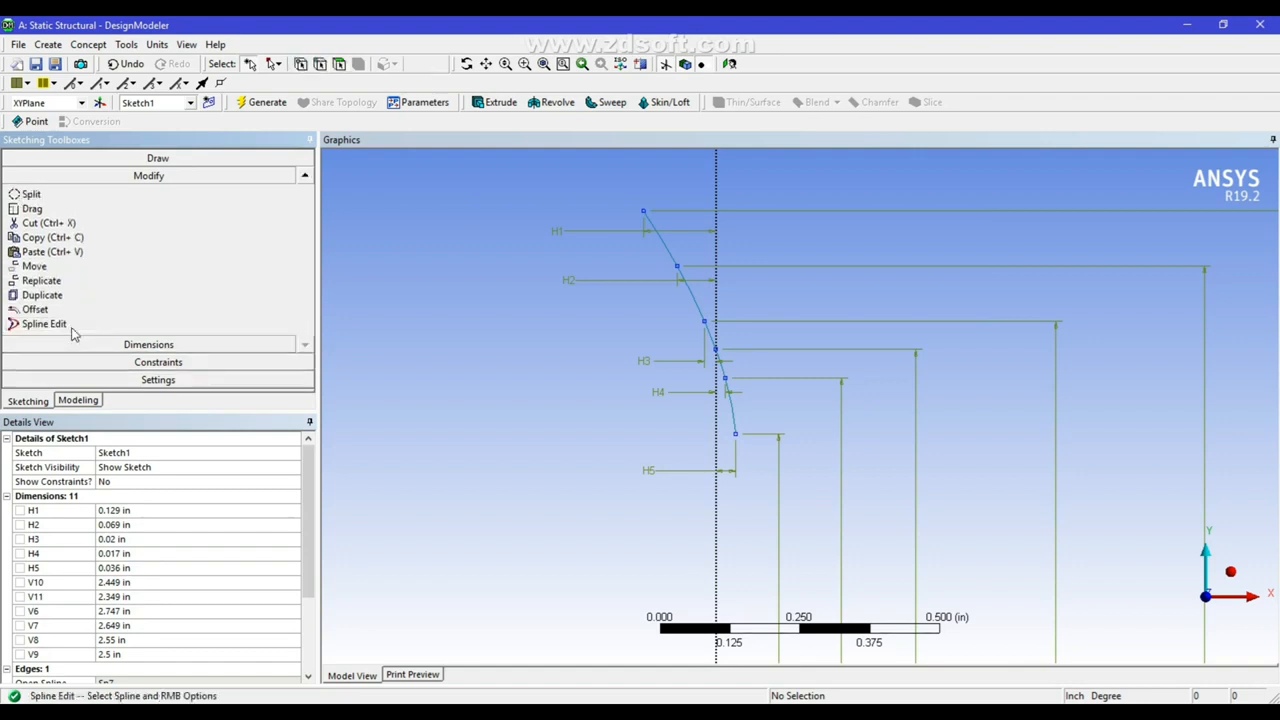
left_click(703, 318)
right_click(700, 309)
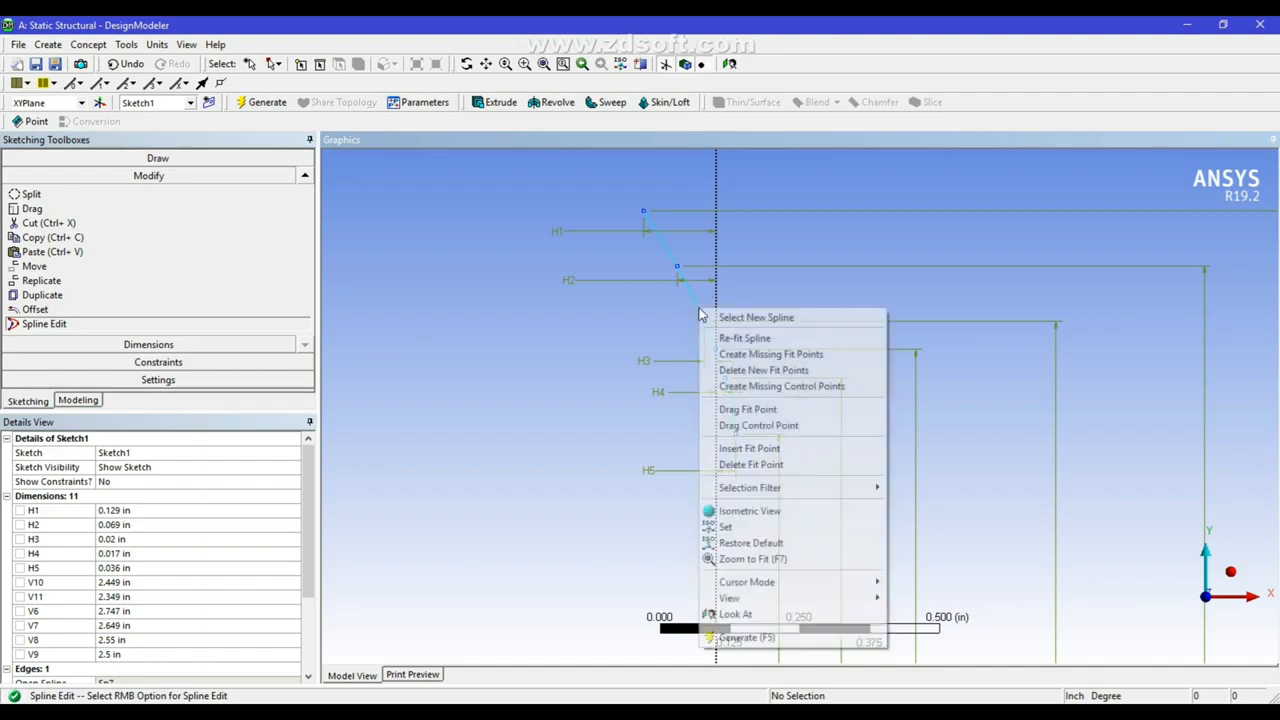
left_click(750, 339)
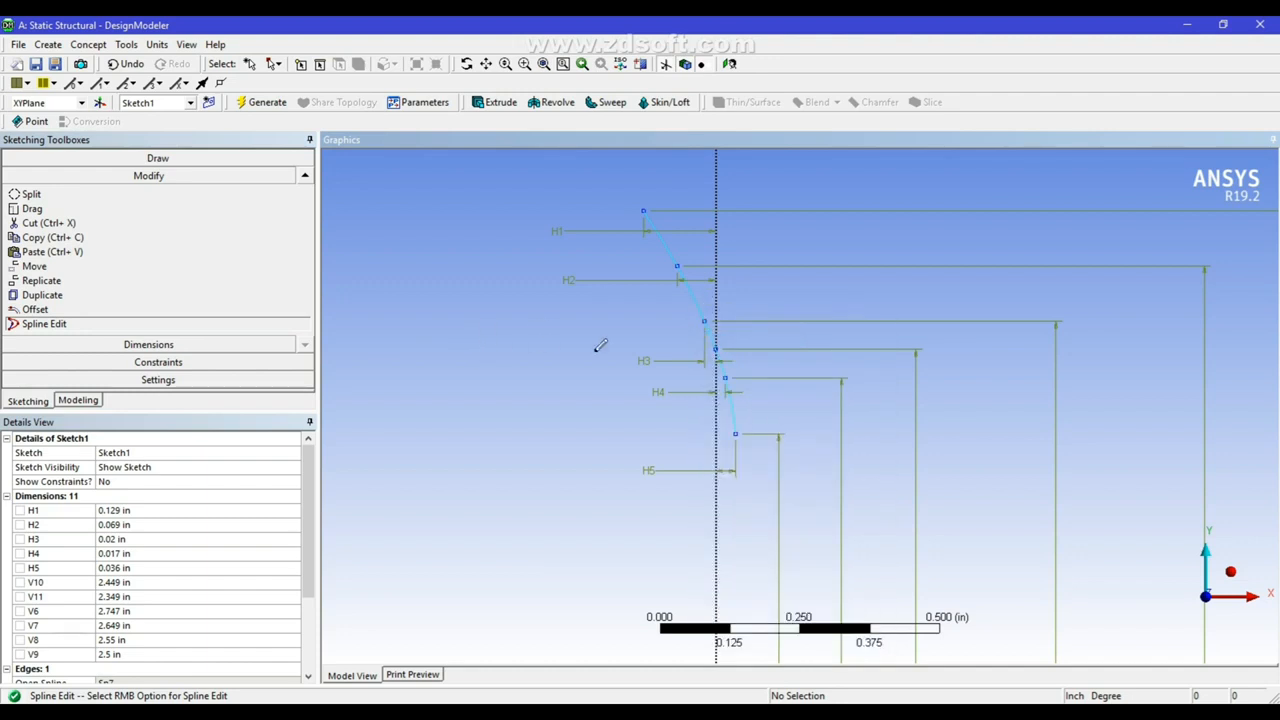
- Draw a circle centred on the origin and passing through the uppermost construction point
scroll(605, 343, "down", 5)
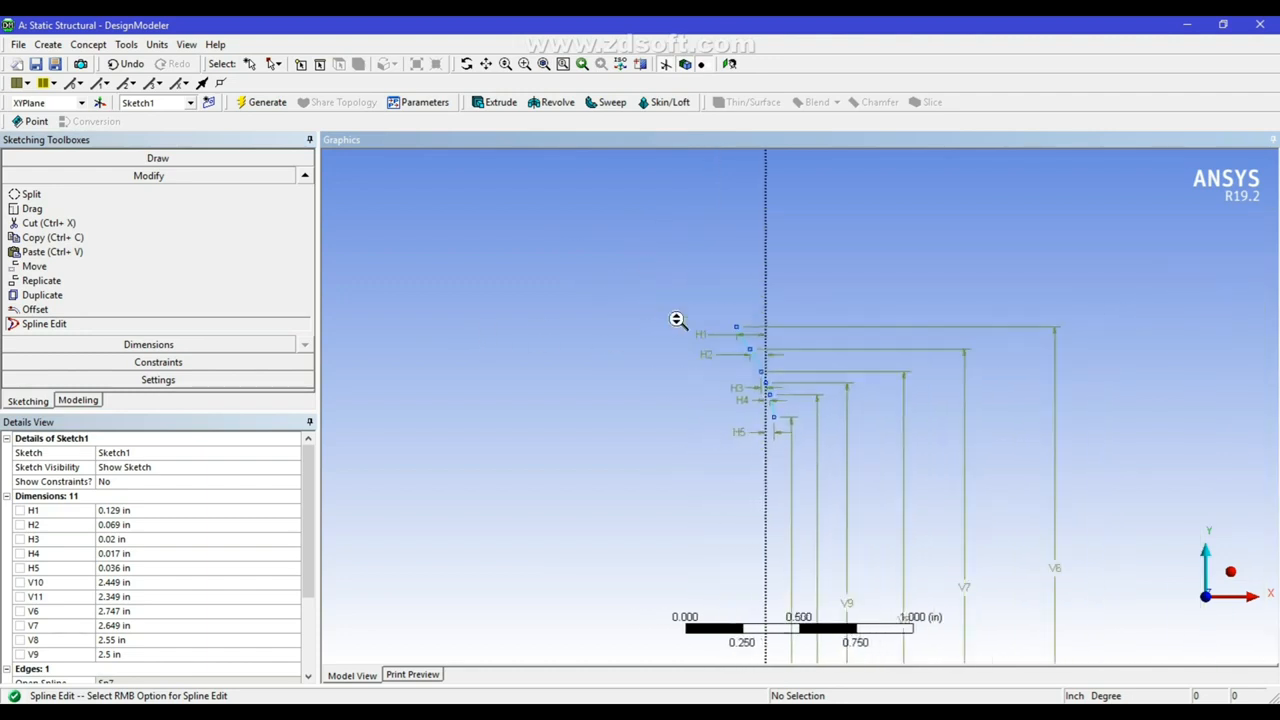
left_click(486, 63)
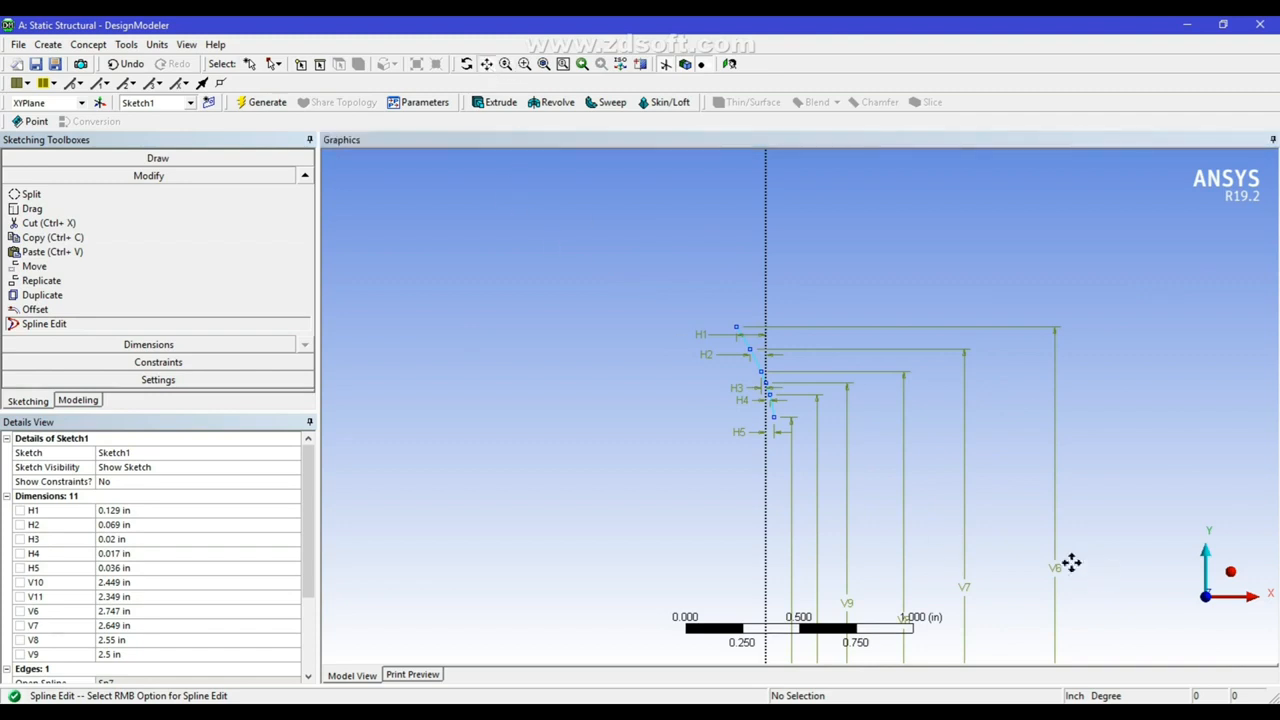
mouse_move(817, 542)
left_mouse_down()
mouse_move(817, 477)
mouse_move(797, 429)
mouse_move(706, 414)
mouse_move(711, 329)
mouse_move(711, 340)
left_mouse_up()
scroll(797, 429, "down", 4)
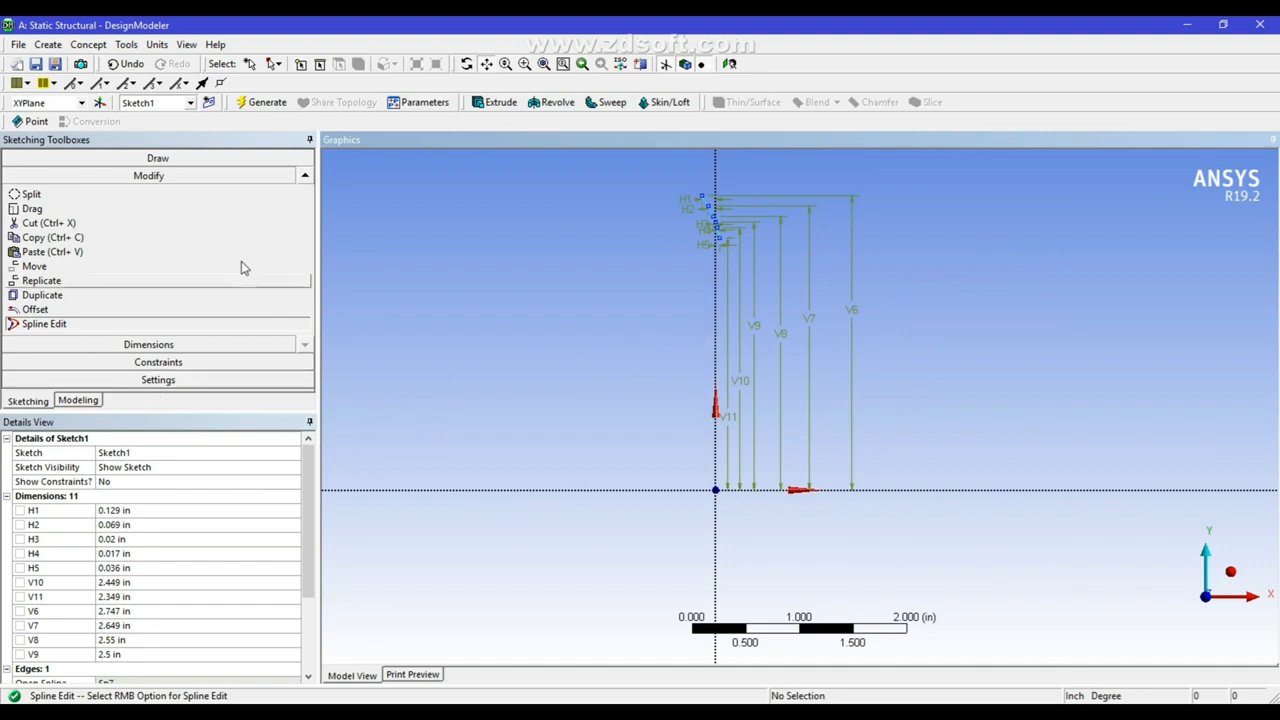
left_click(187, 161)
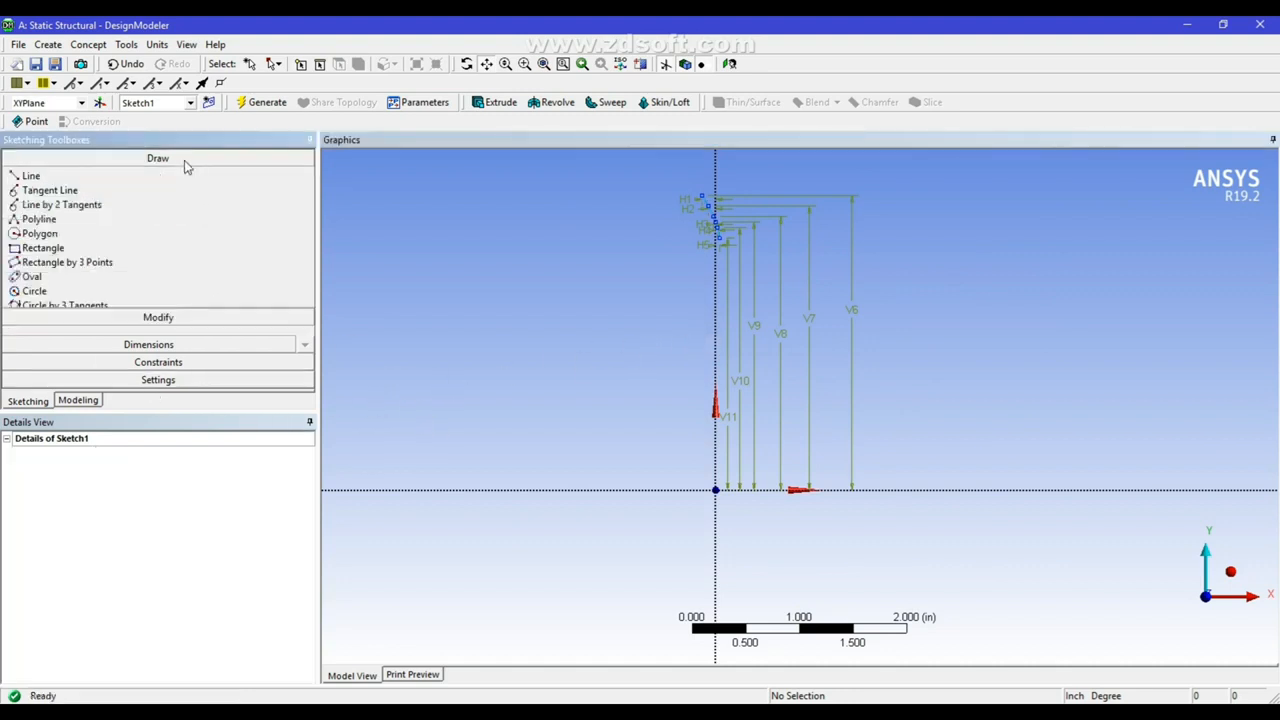
left_click(34, 291)
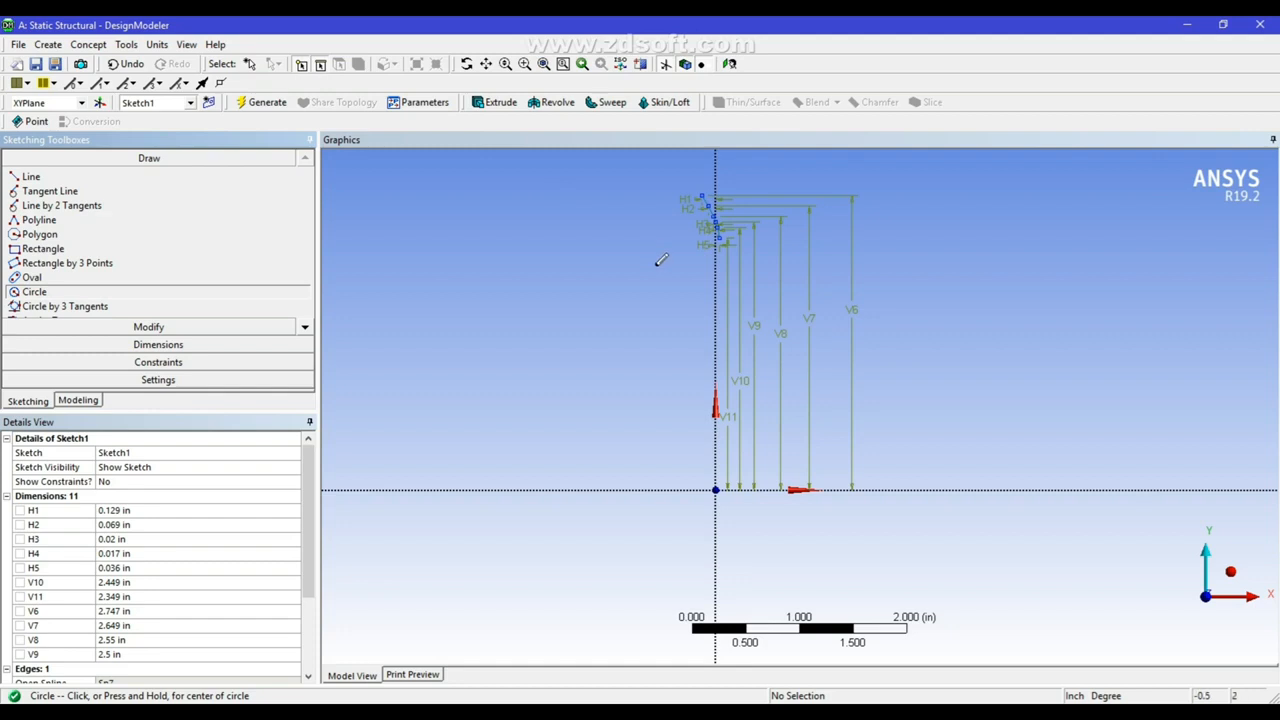
left_click(716, 489)
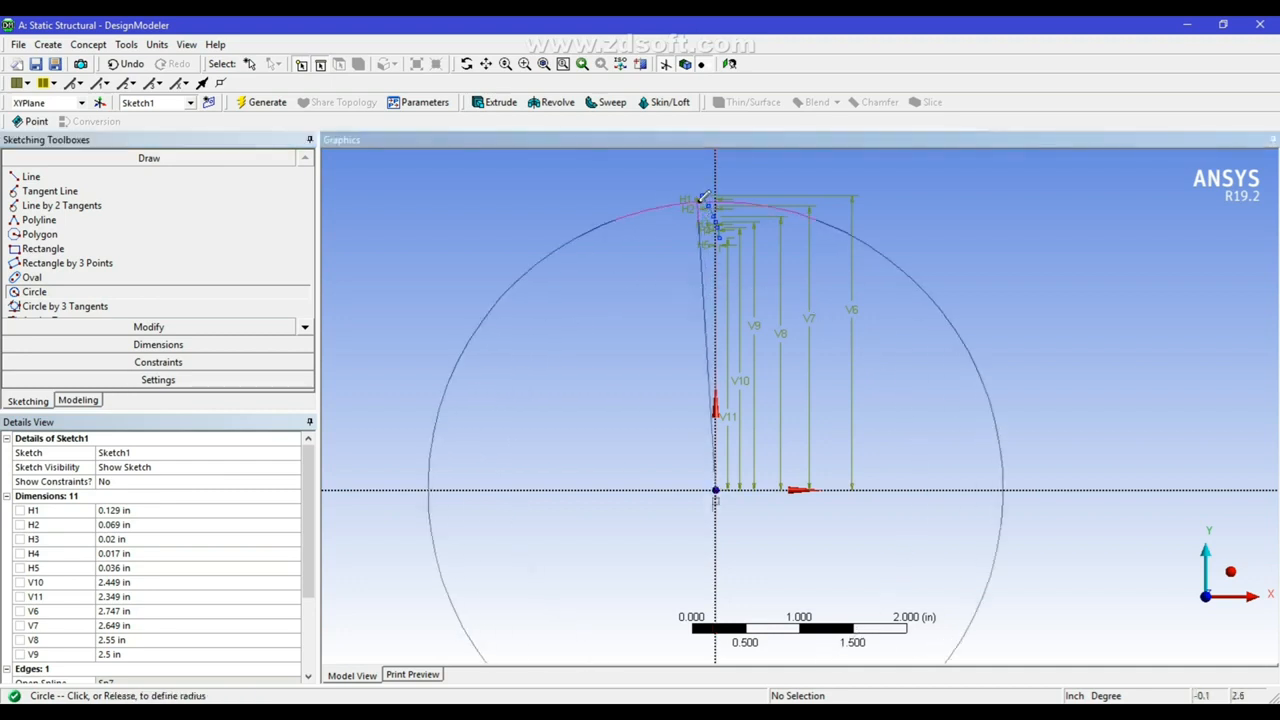
left_click(703, 187)
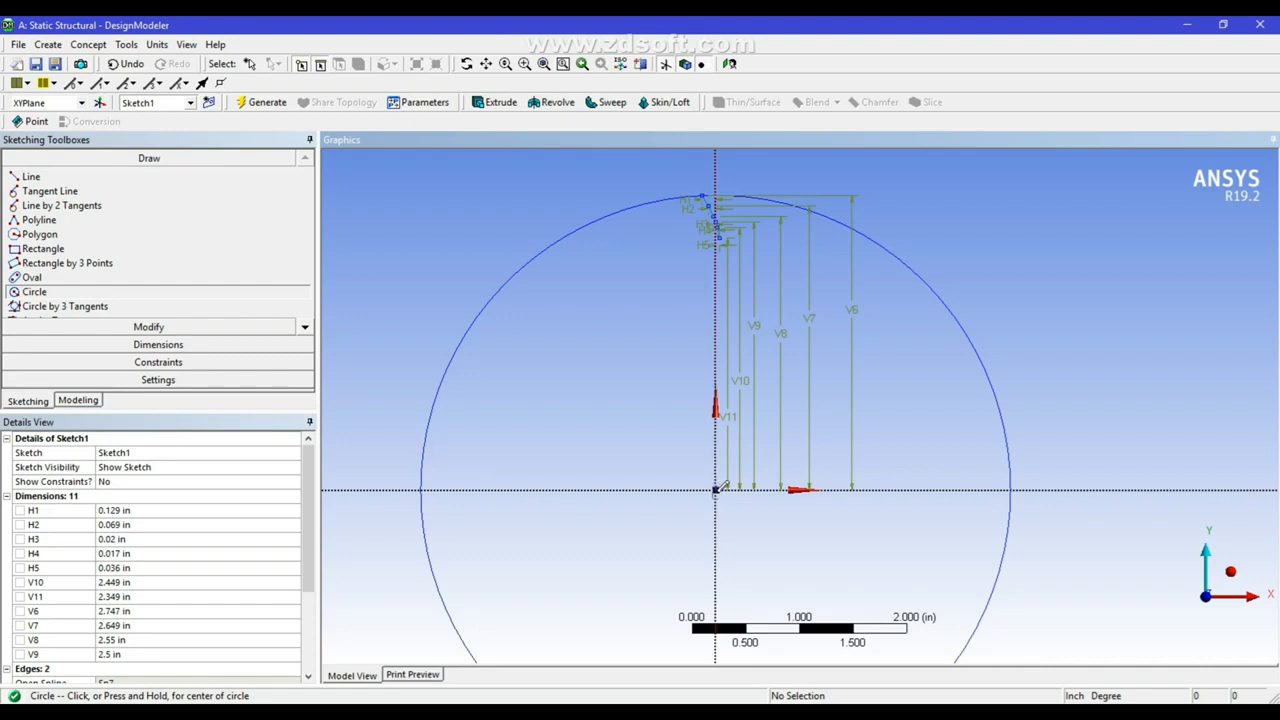
- Draw two smaller concentric circles about the origin, with radii of about 1.66 in and 1.13 in
left_click(716, 489)
left_click(655, 323)
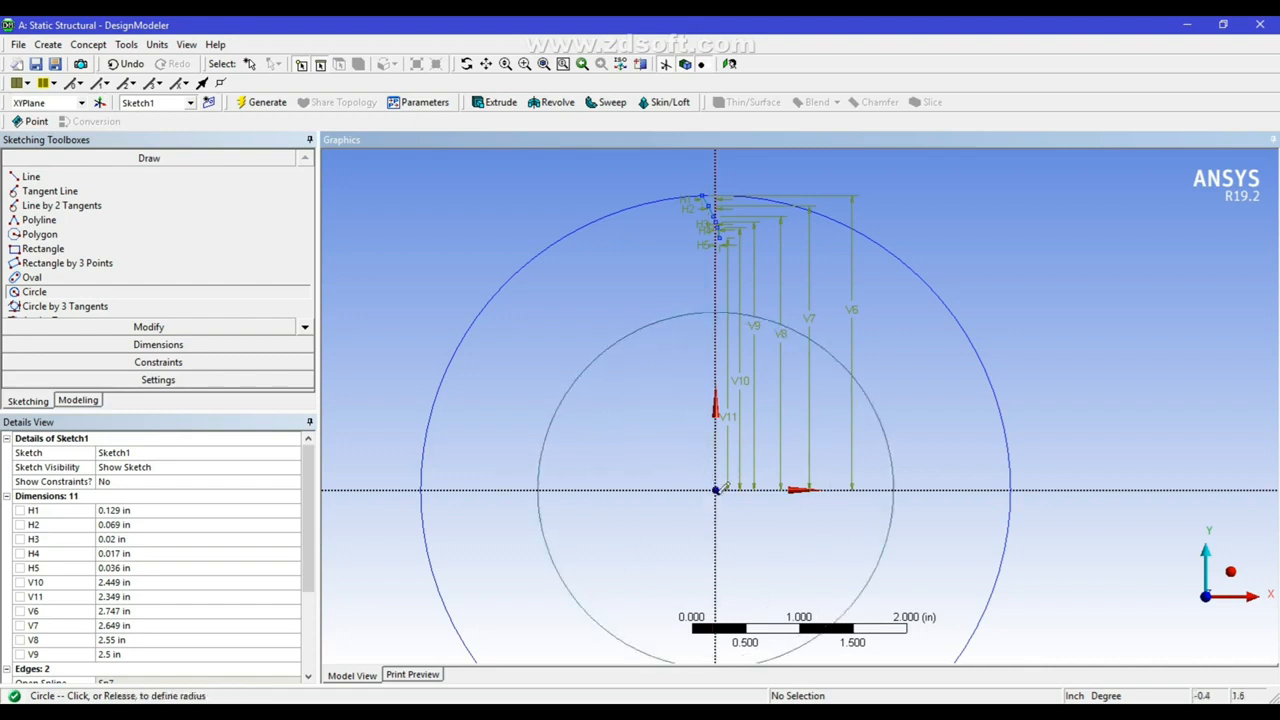
left_click(716, 489)
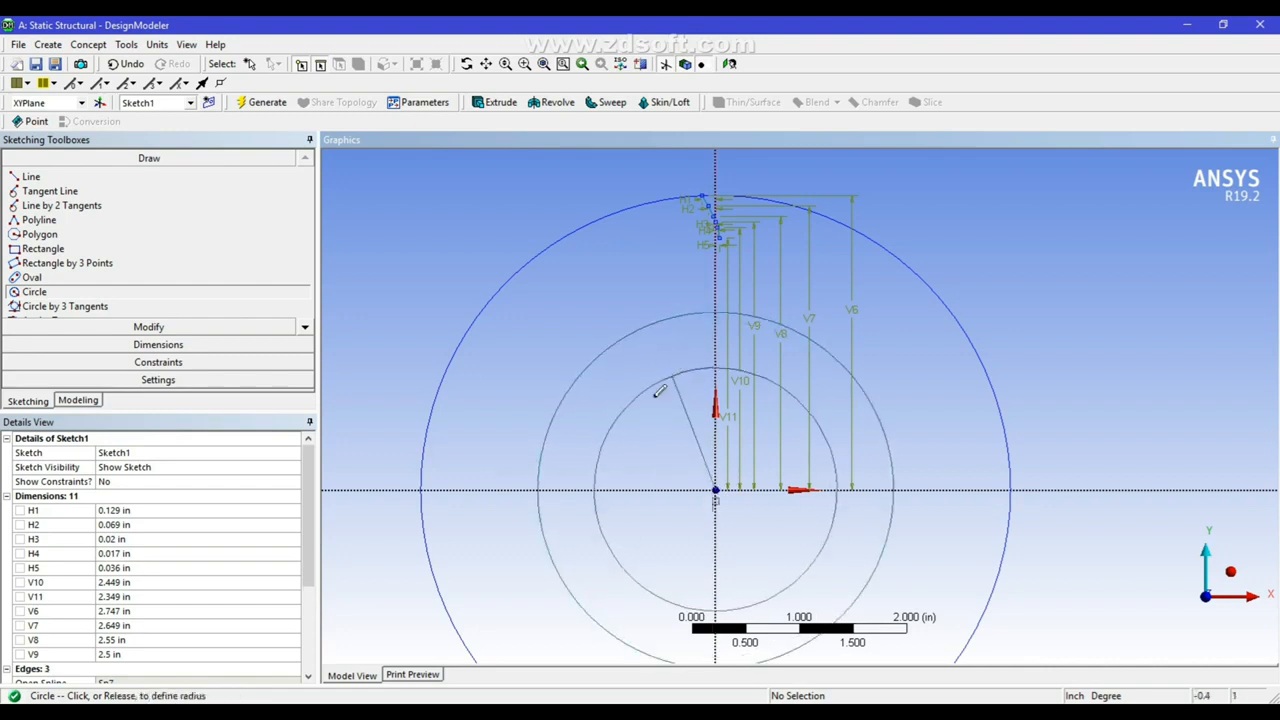
left_click(655, 387)
- Add radius dimensions to the middle and innermost circles
left_click(158, 346)
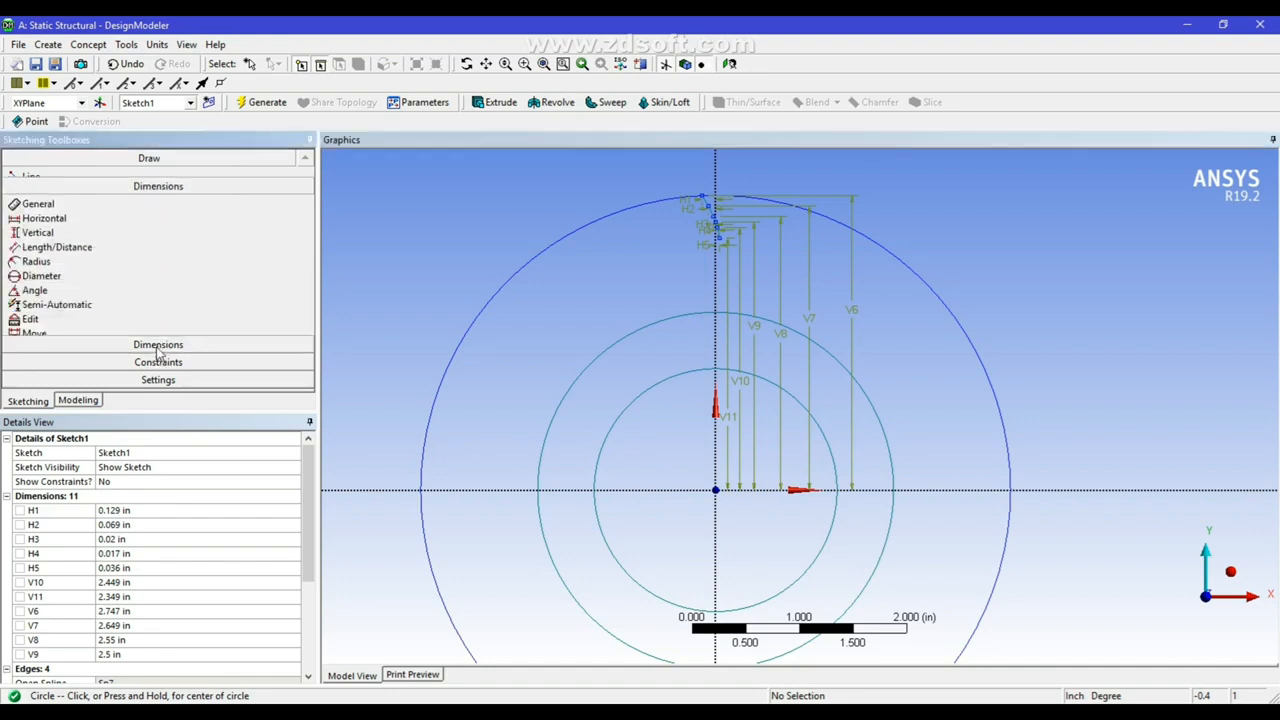
left_click(48, 271)
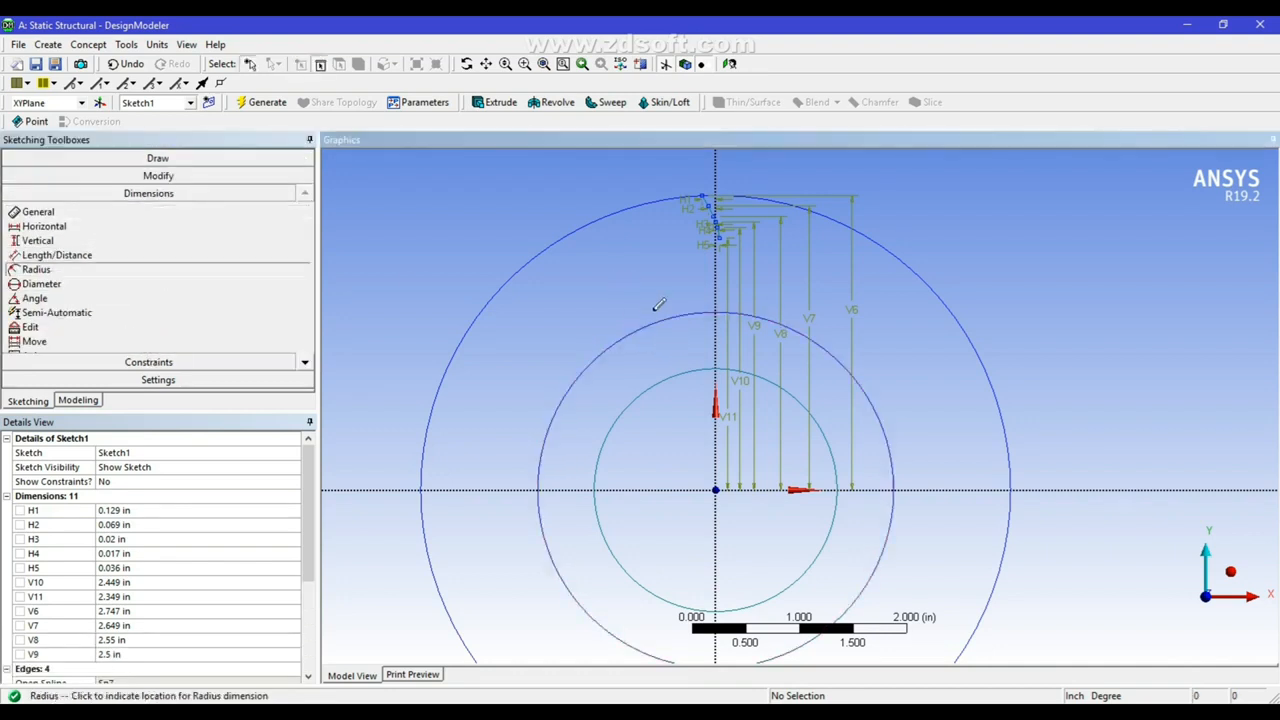
left_click(642, 293)
left_click(641, 397)
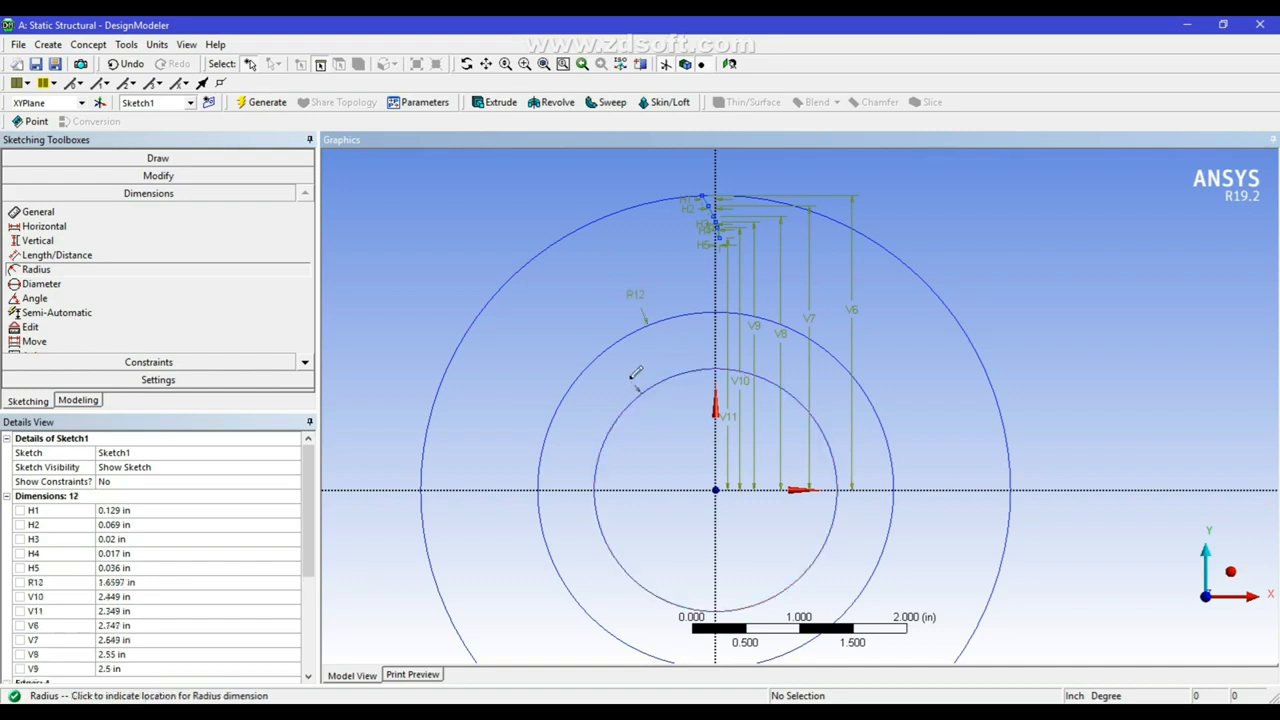
left_click(634, 375)
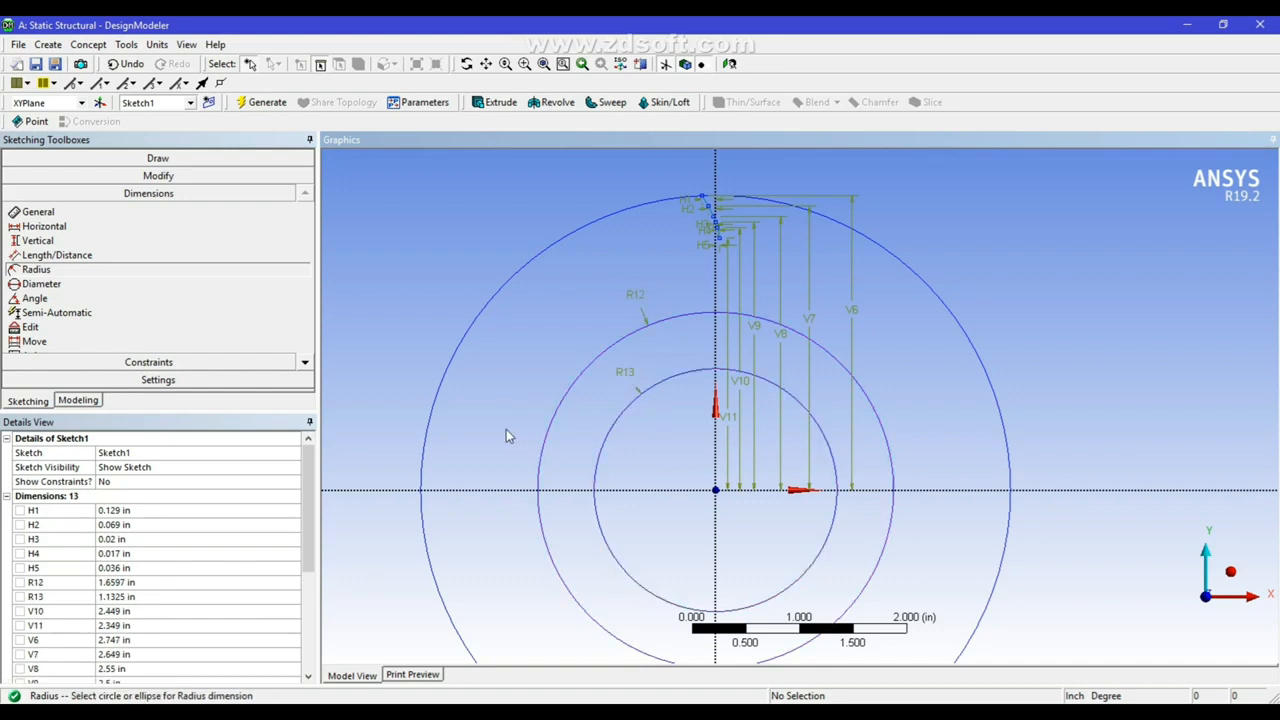
- Set the middle circle's radius R12 to 2.2 in and the innermost circle's radius R13 to 1.25 in
left_click(116, 581)
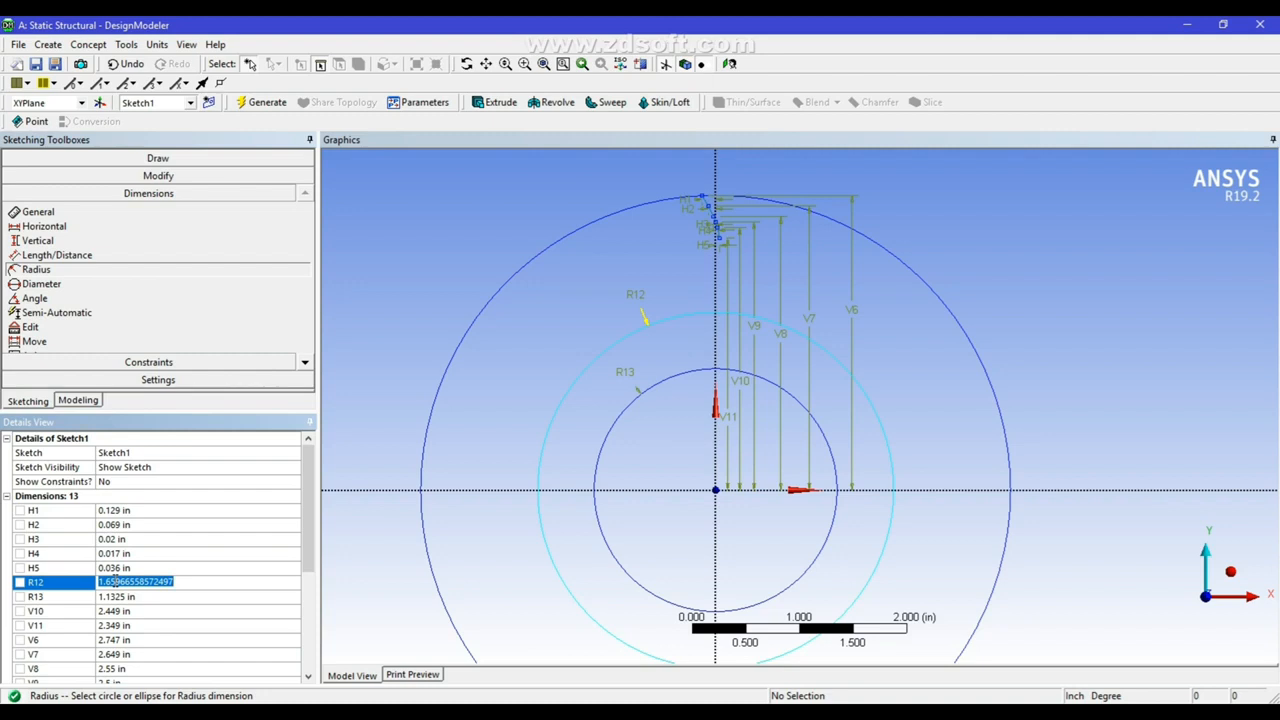
type("2.2")
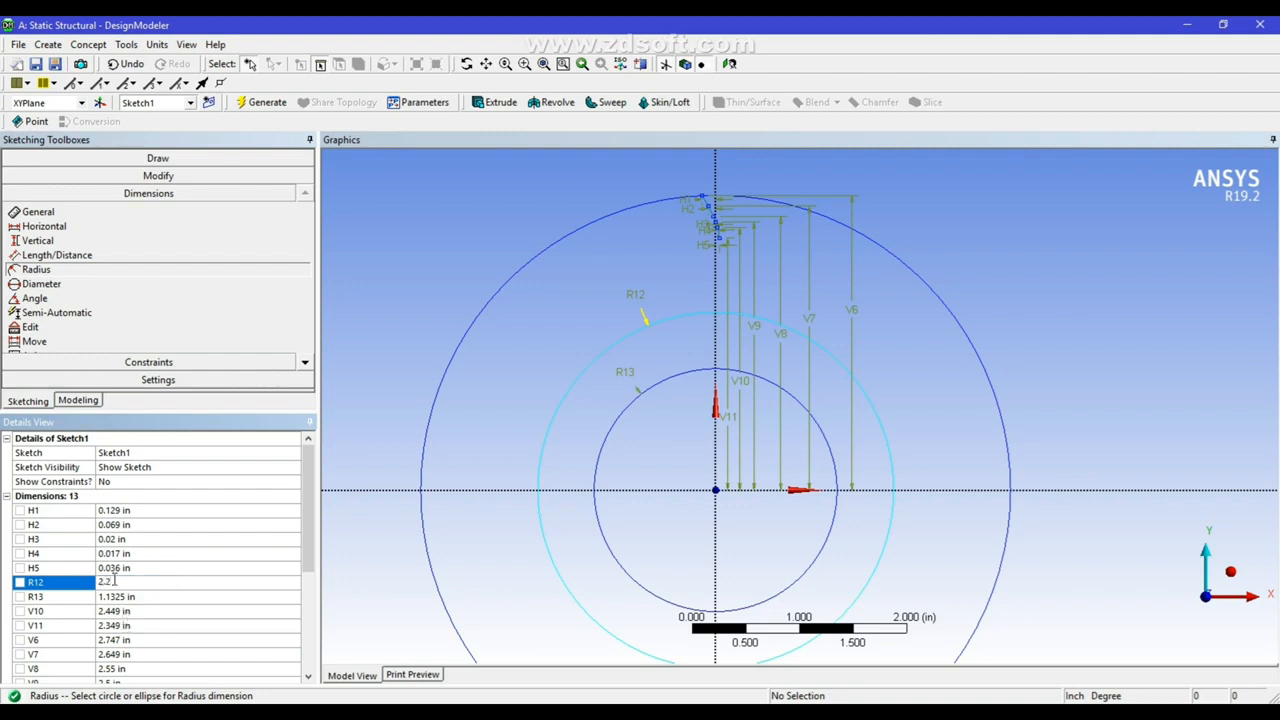
left_click(115, 597)
type("1")
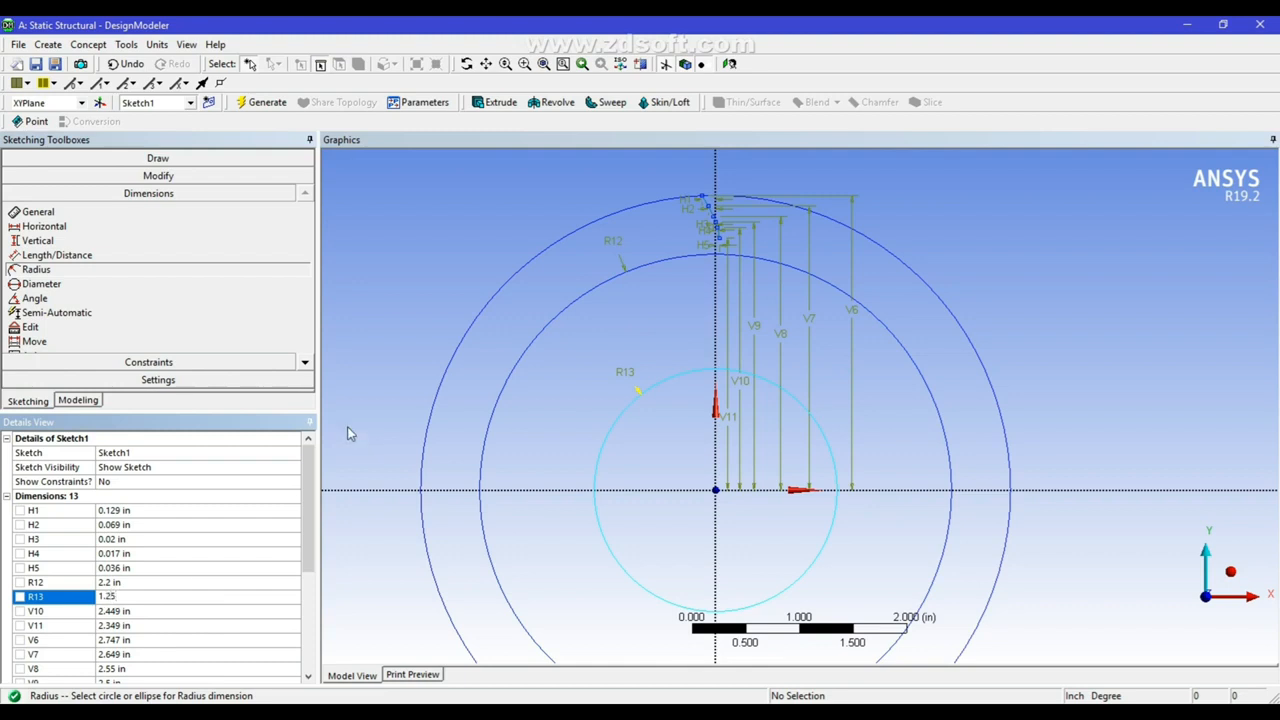
type(".25")
key("Return")
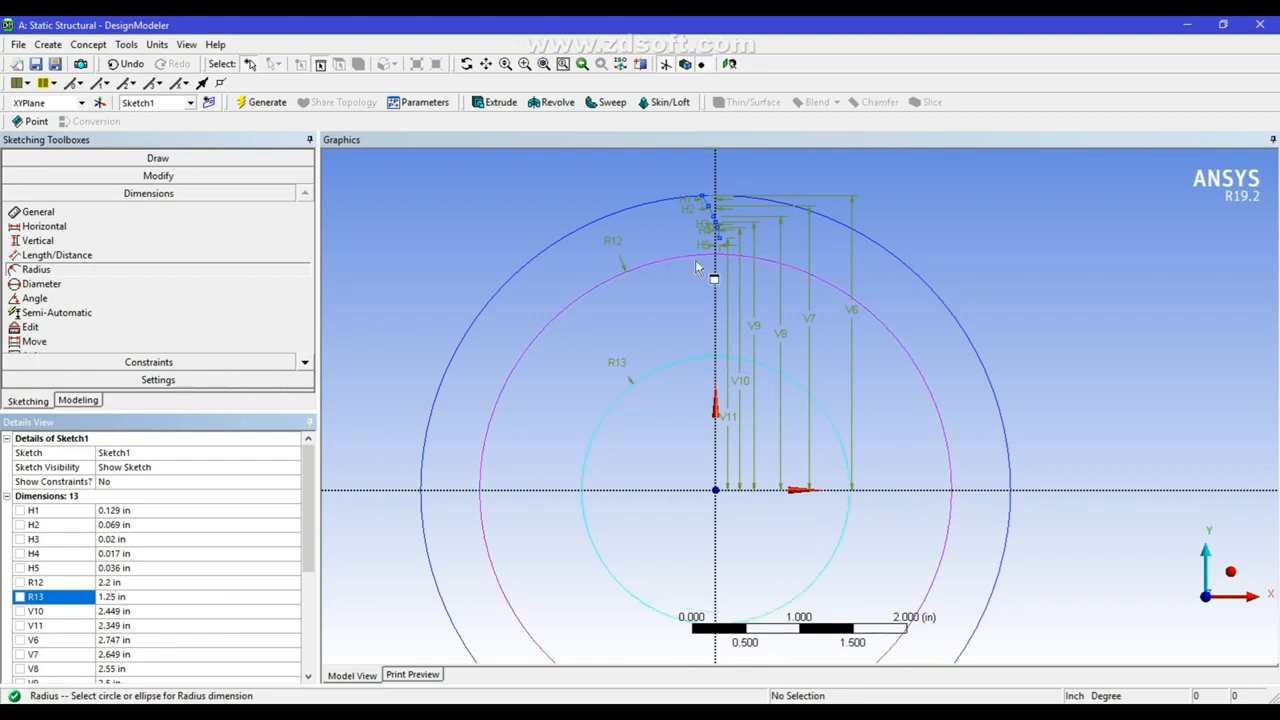
- Draw a short line from the spline's lowest point down to the middle circle
scroll(836, 226, "up", 3)
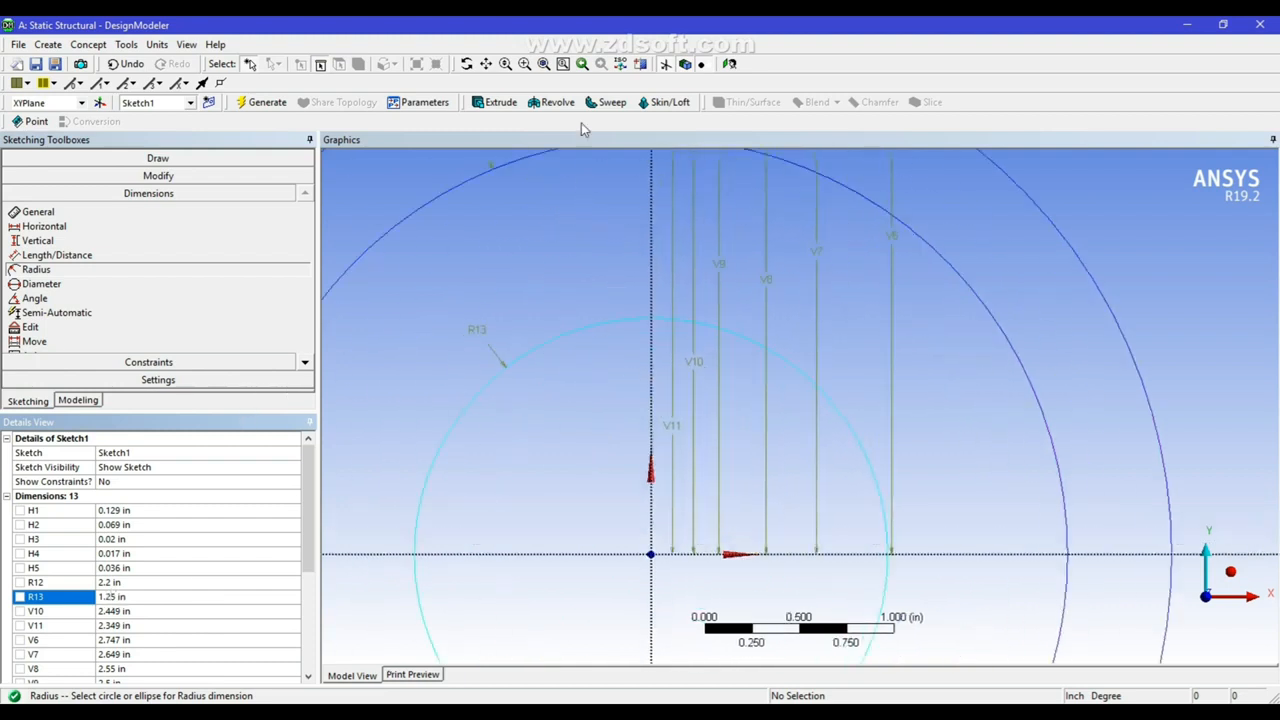
left_click(486, 65)
left_click_drag(808, 343, 851, 532)
scroll(806, 336, "up", 1)
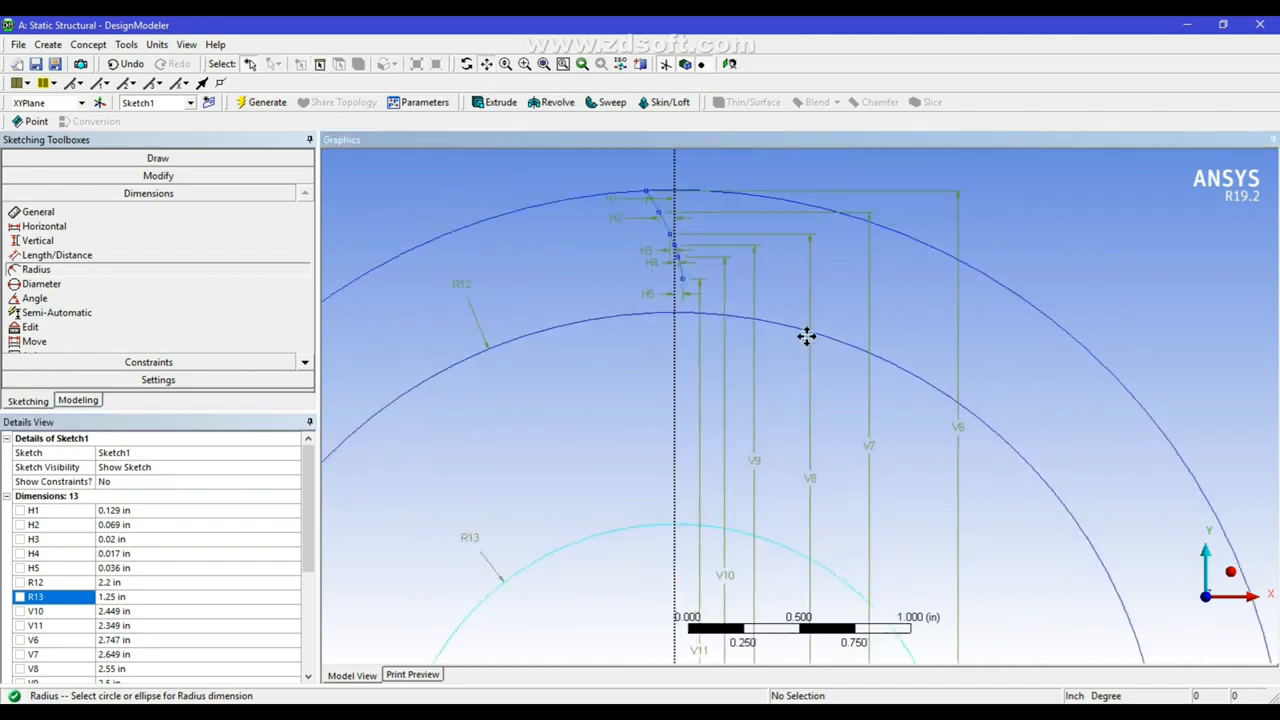
scroll(807, 336, "up", 1)
left_click_drag(795, 405, 911, 593)
scroll(816, 440, "up", 2)
left_click_drag(820, 469, 800, 415)
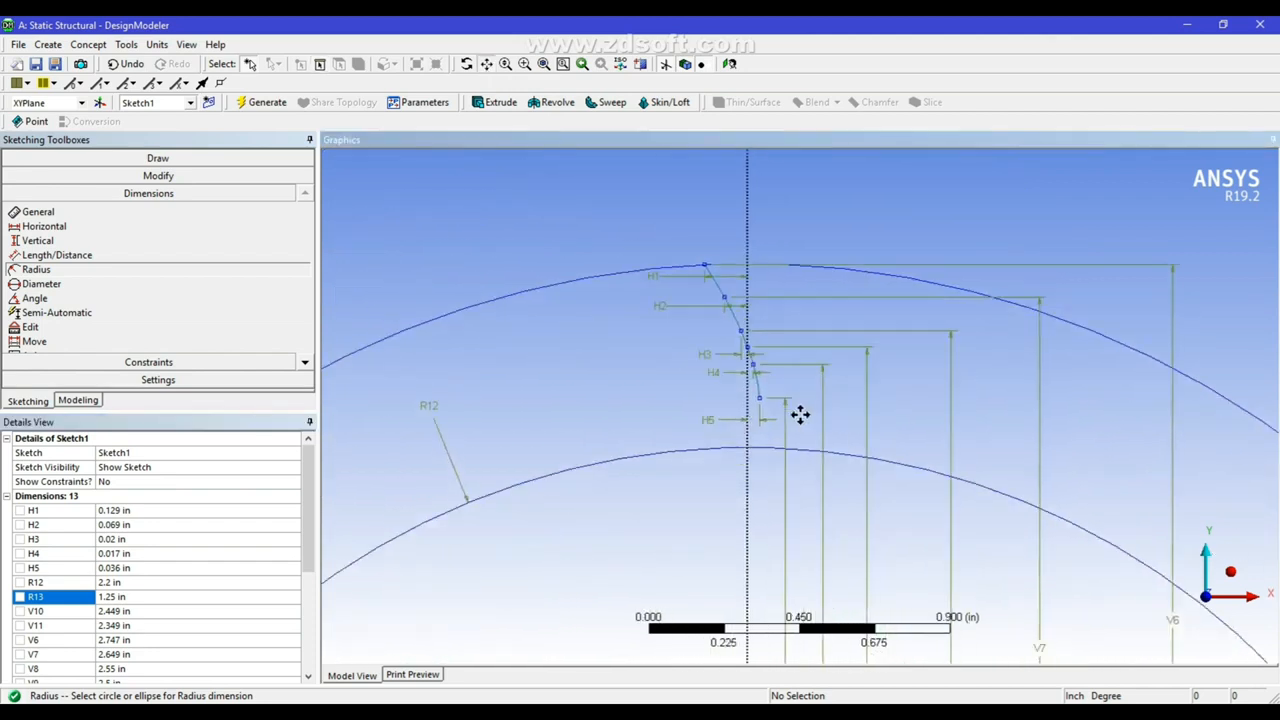
left_click(177, 155)
left_click(31, 176)
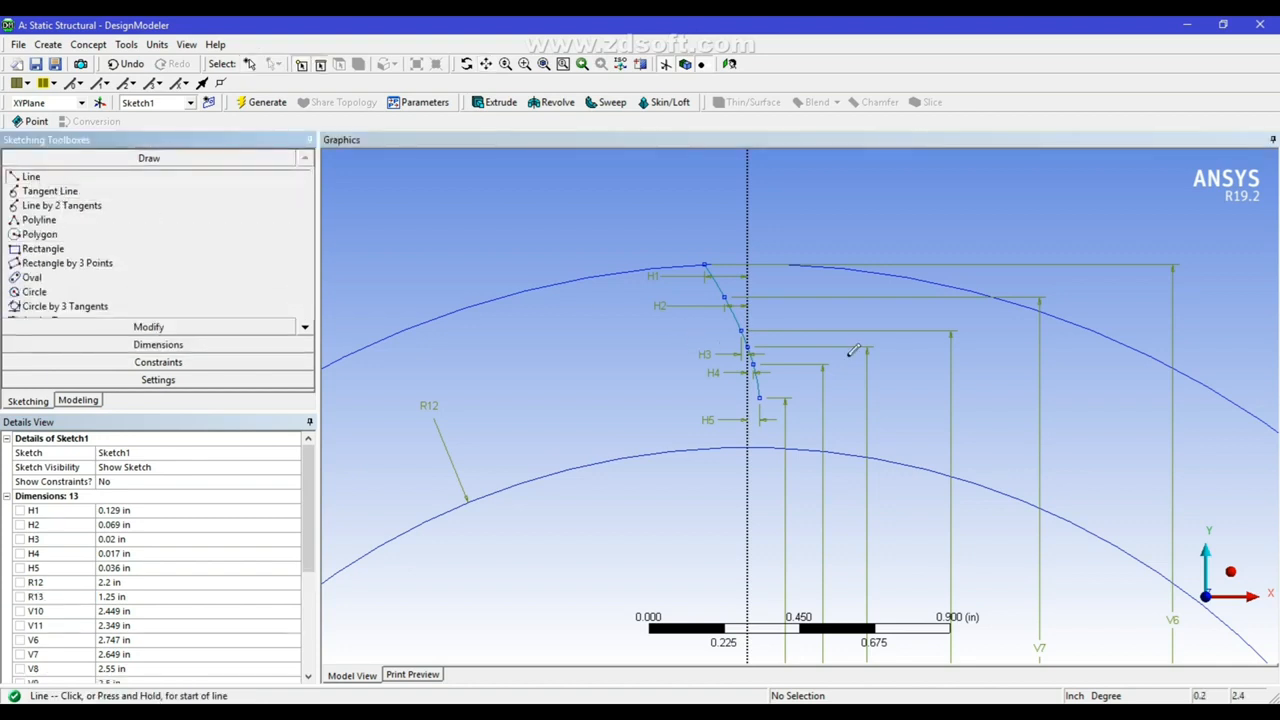
left_click(759, 396)
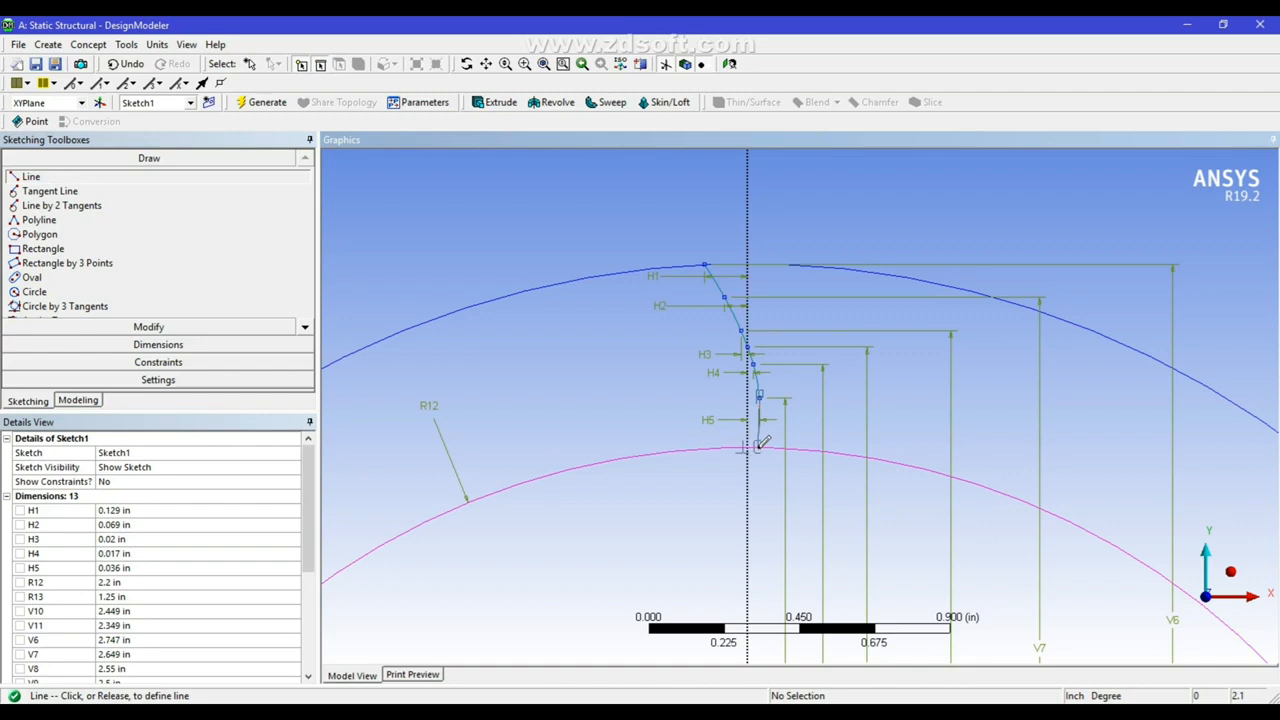
left_click(759, 447)
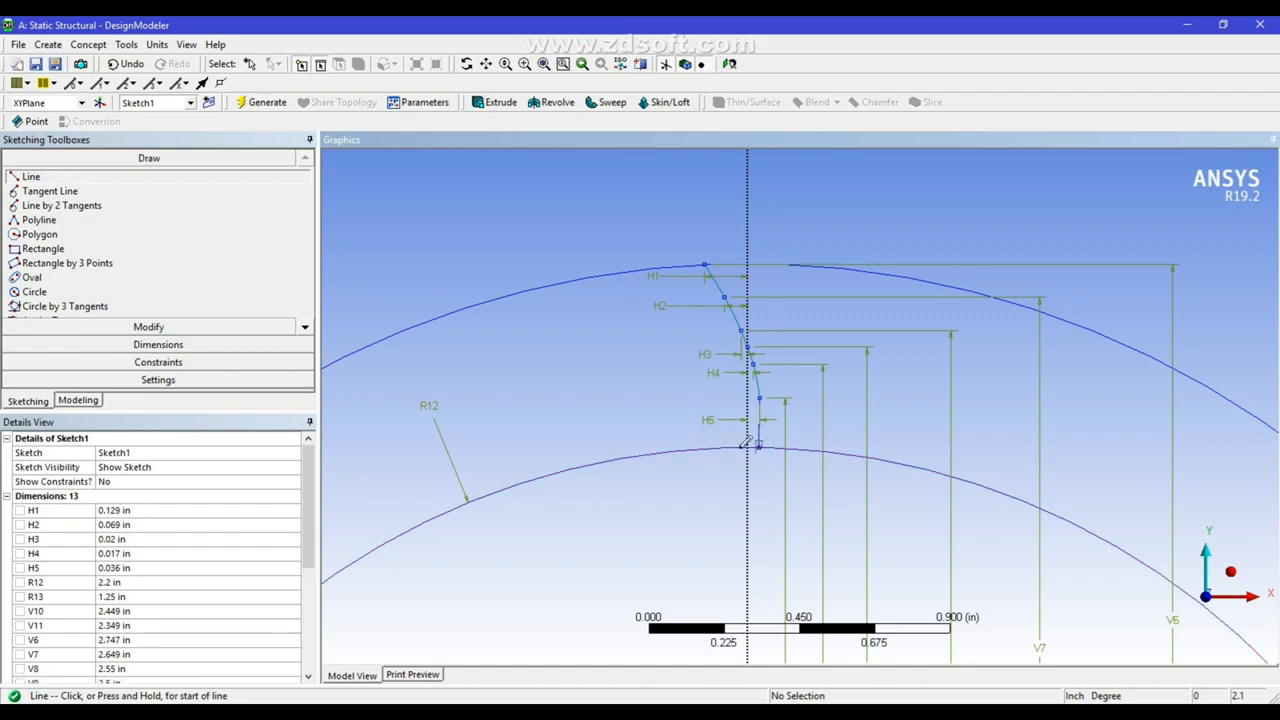
- Draw a small circle about 0.11 in in diameter beside the short line, just above the middle circle
left_click(33, 292)
left_click(805, 421)
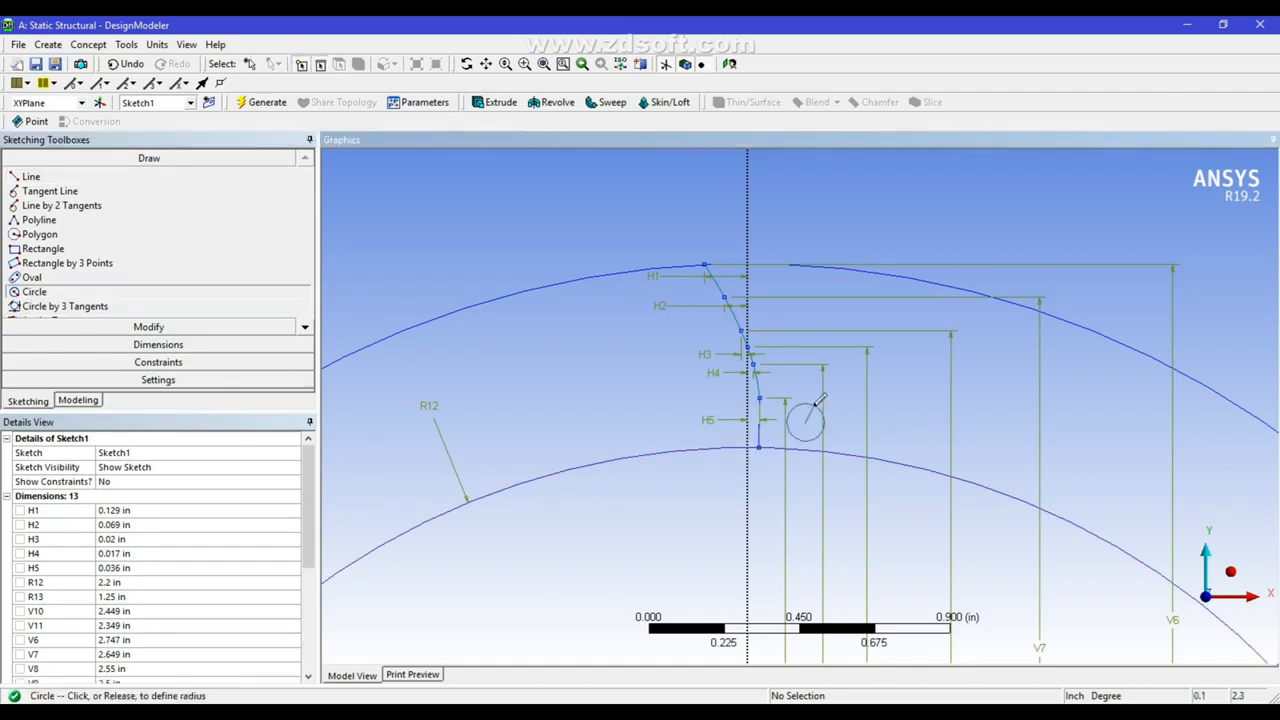
left_click(820, 399)
- Dimension the small circle's diameter and set it to 0.2 in
left_click(158, 344)
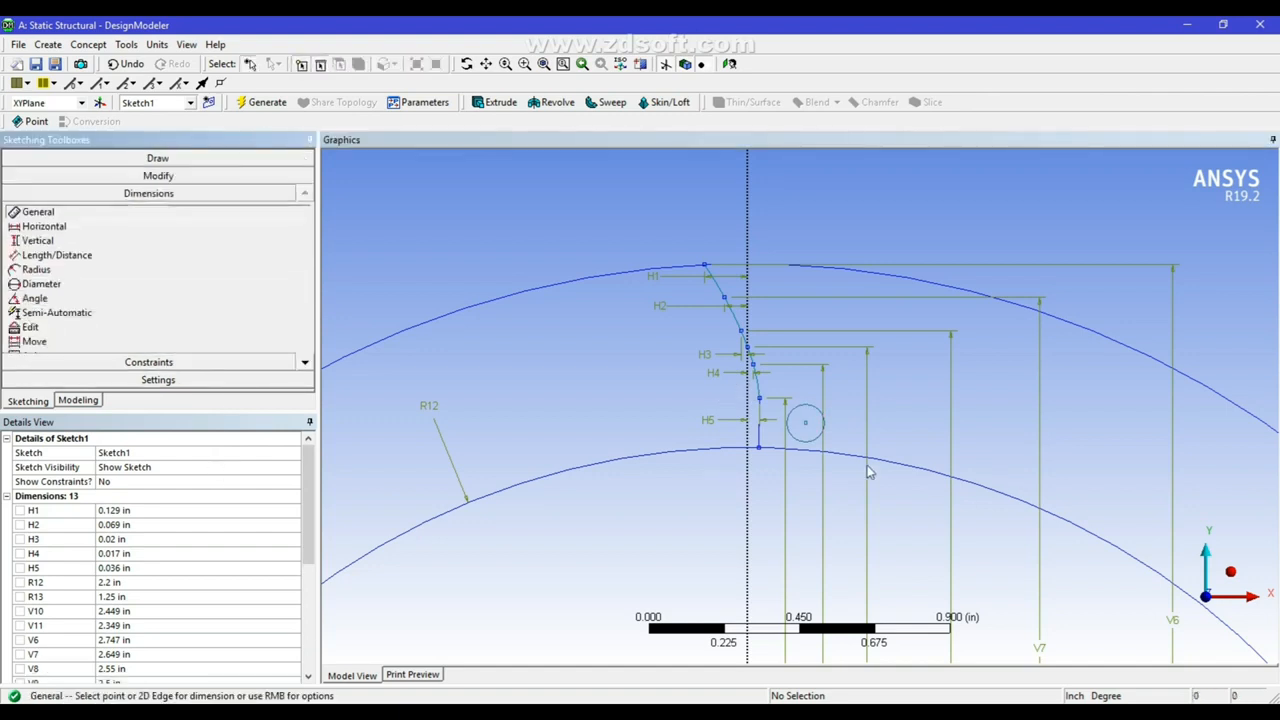
left_click(817, 404)
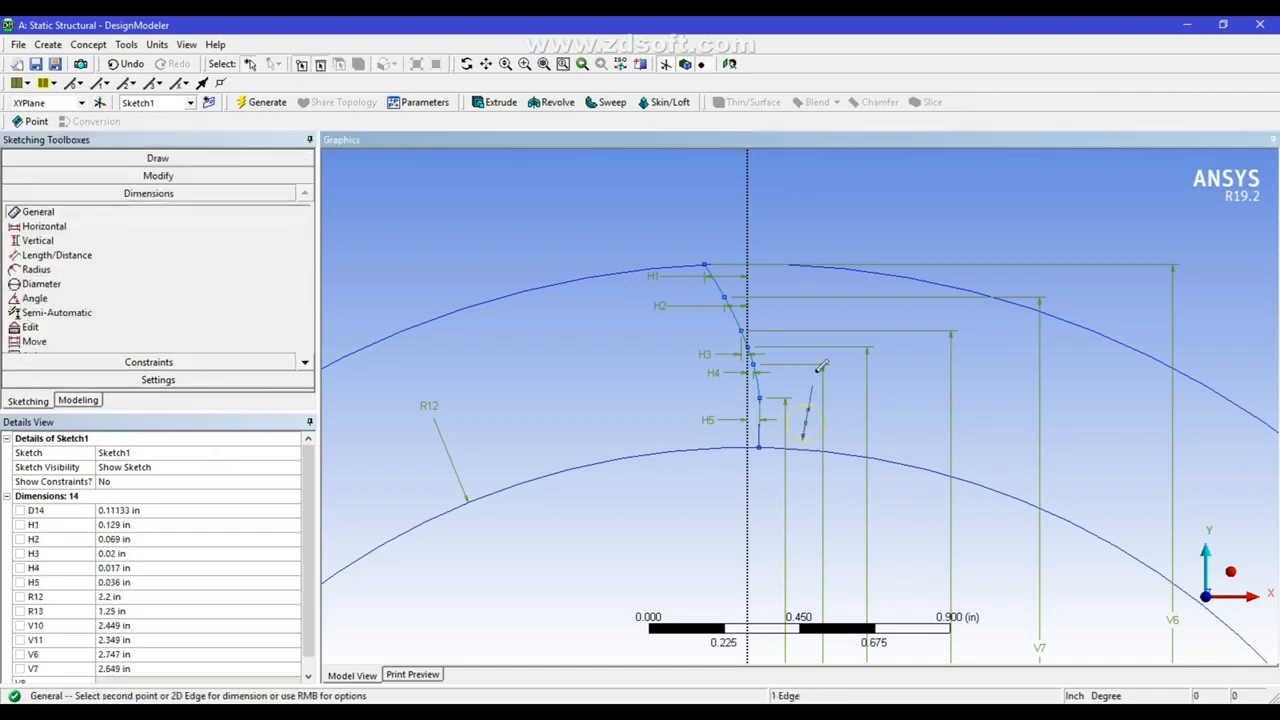
left_click(820, 367)
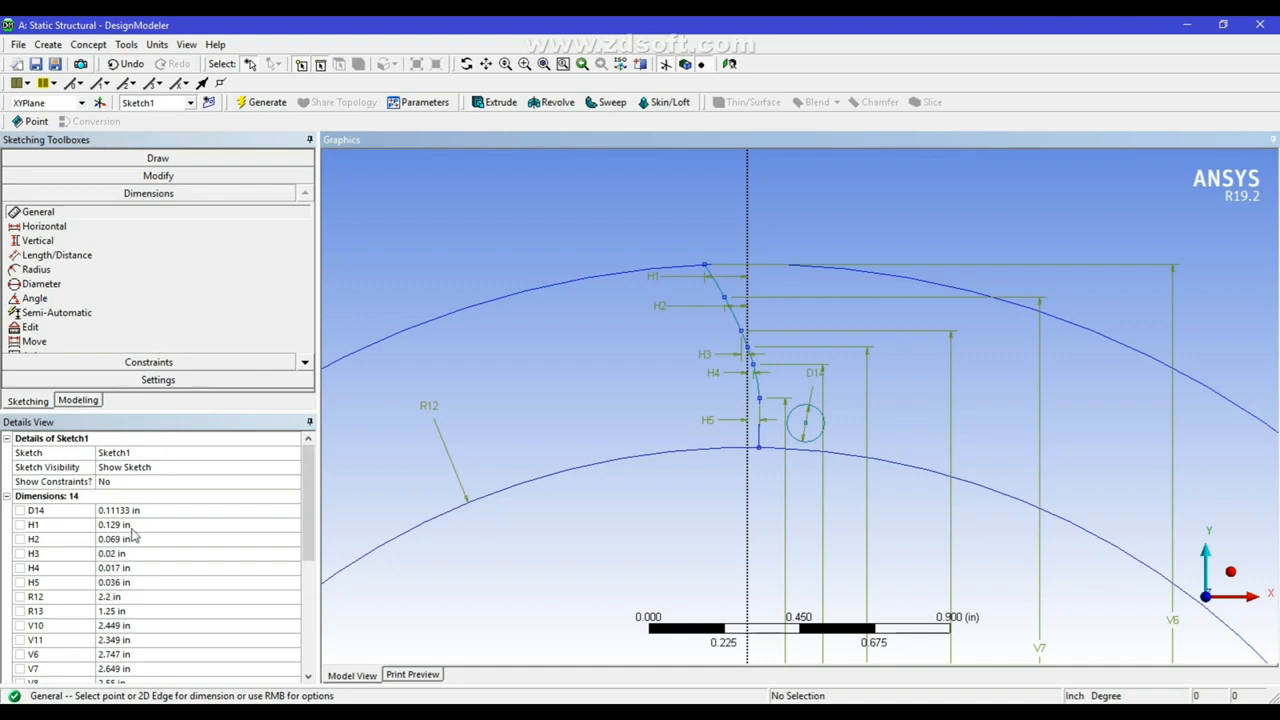
left_click(133, 510)
key("BackSpace")
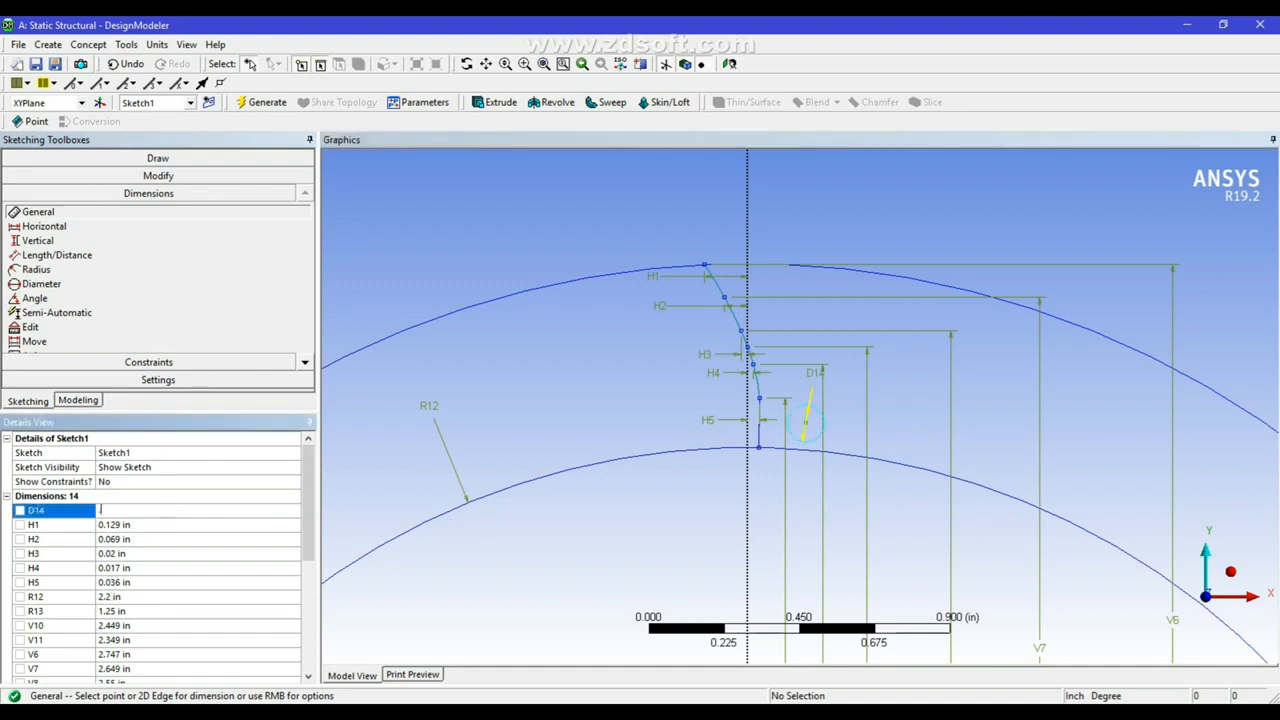
type(".2")
key("Return")
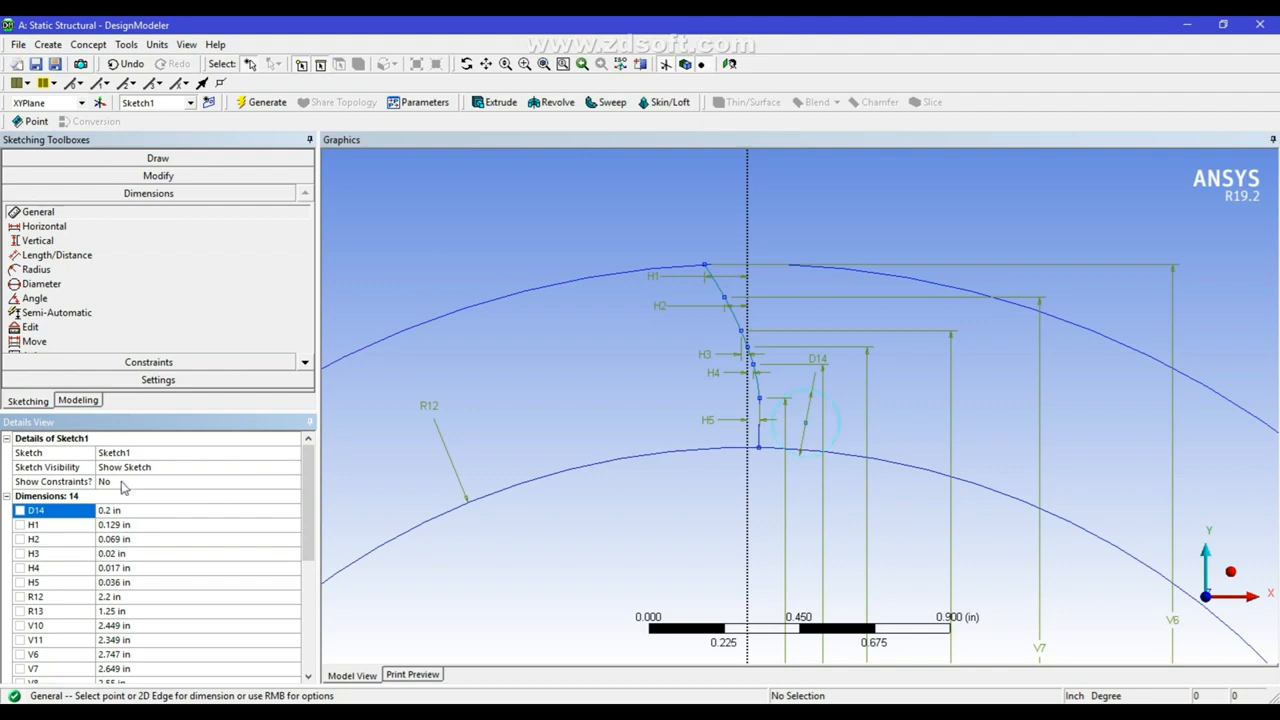
- Constrain the small circle tangent to both the short line and the middle circle
left_click(190, 362)
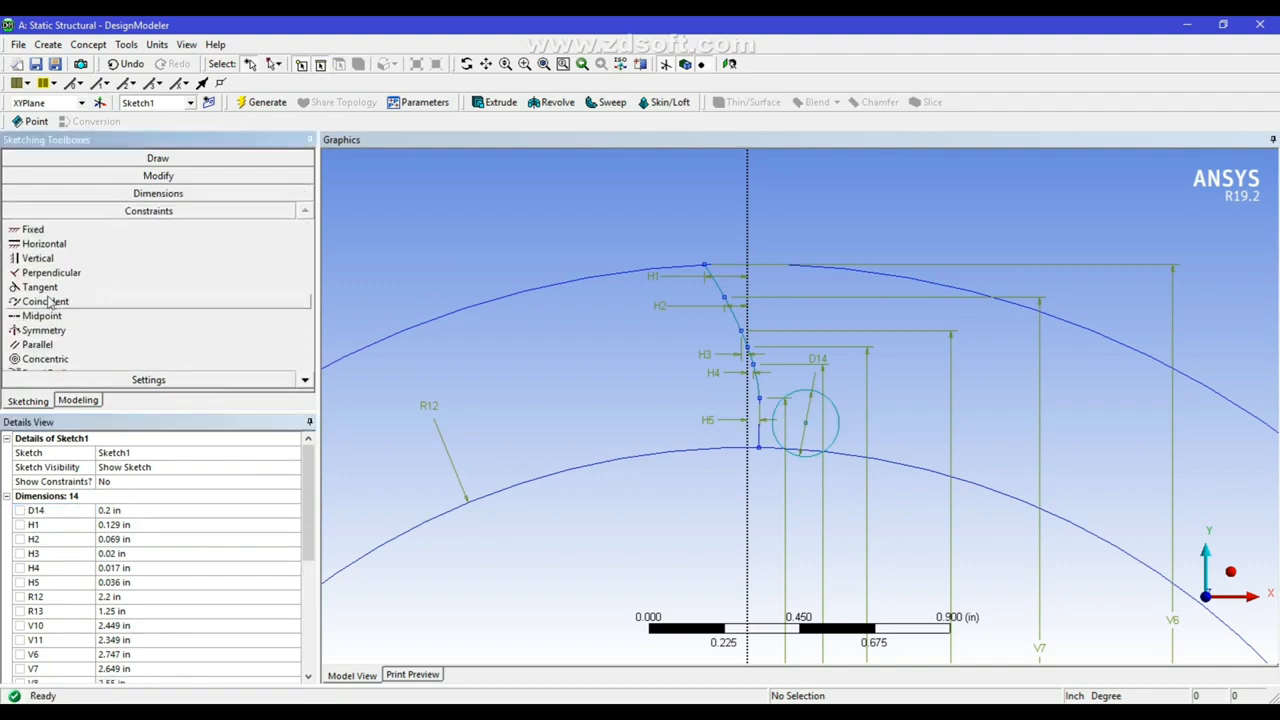
left_click(40, 287)
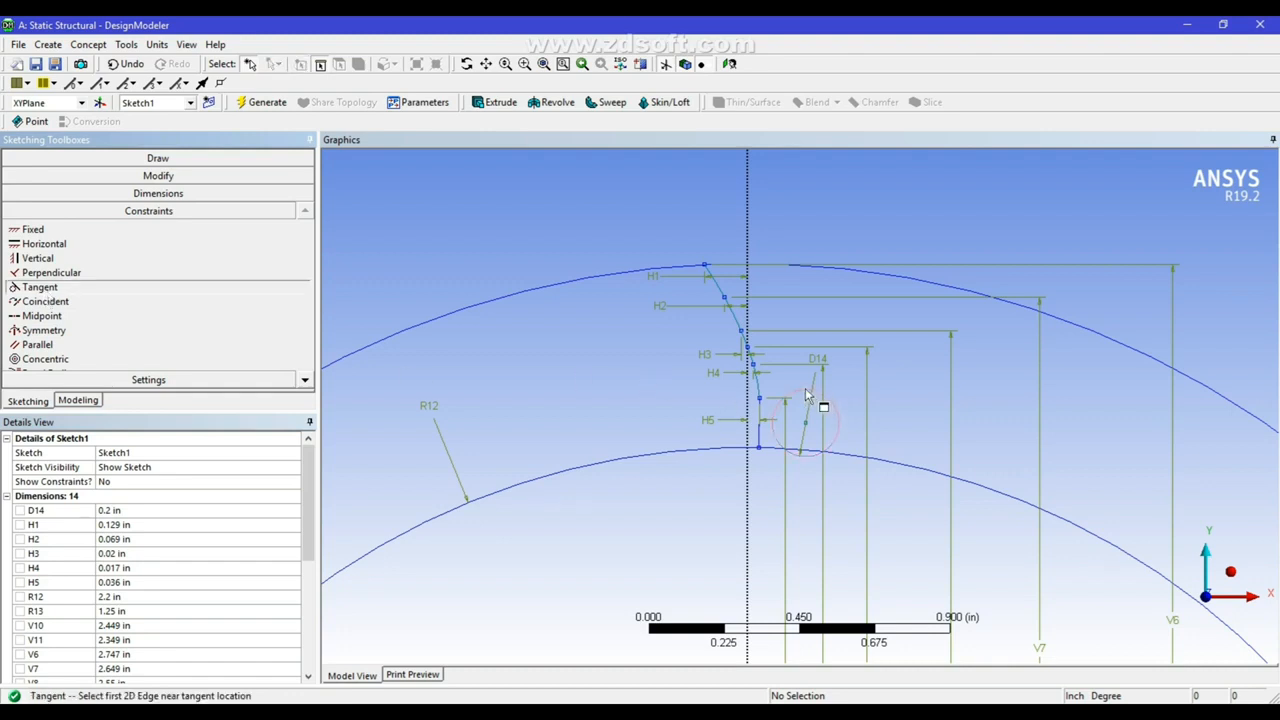
left_click(759, 430)
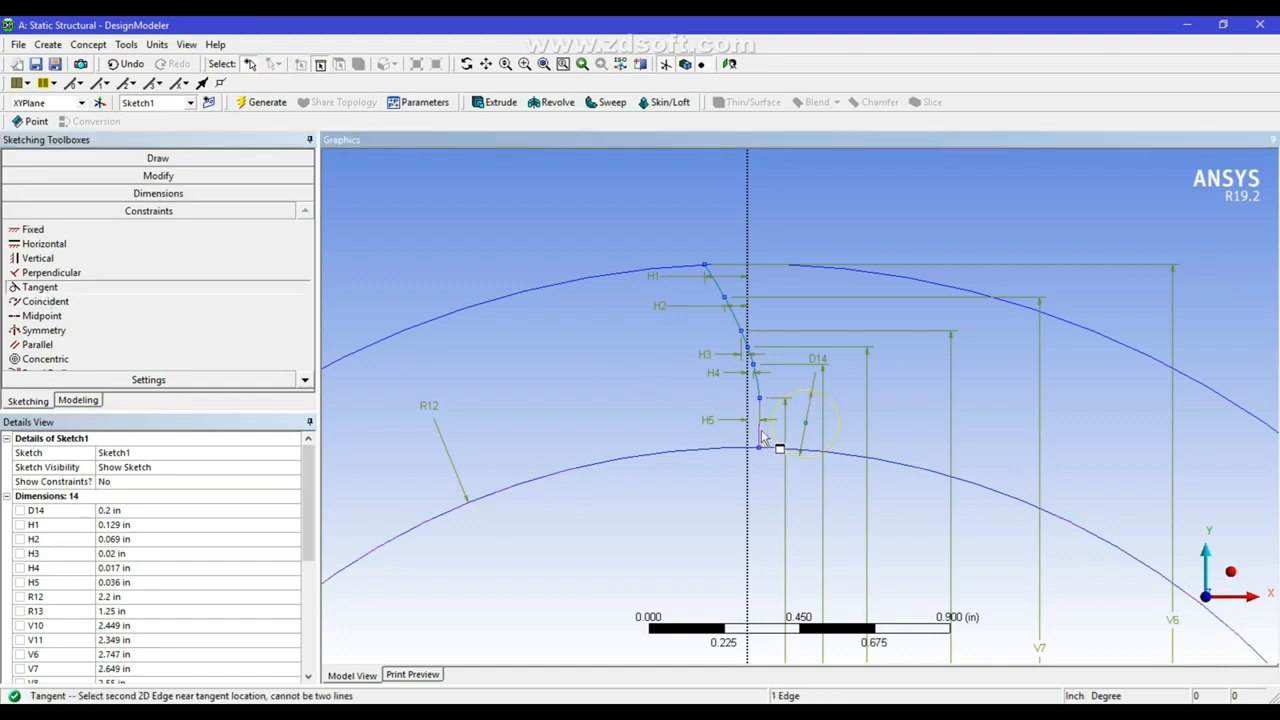
left_click(780, 449)
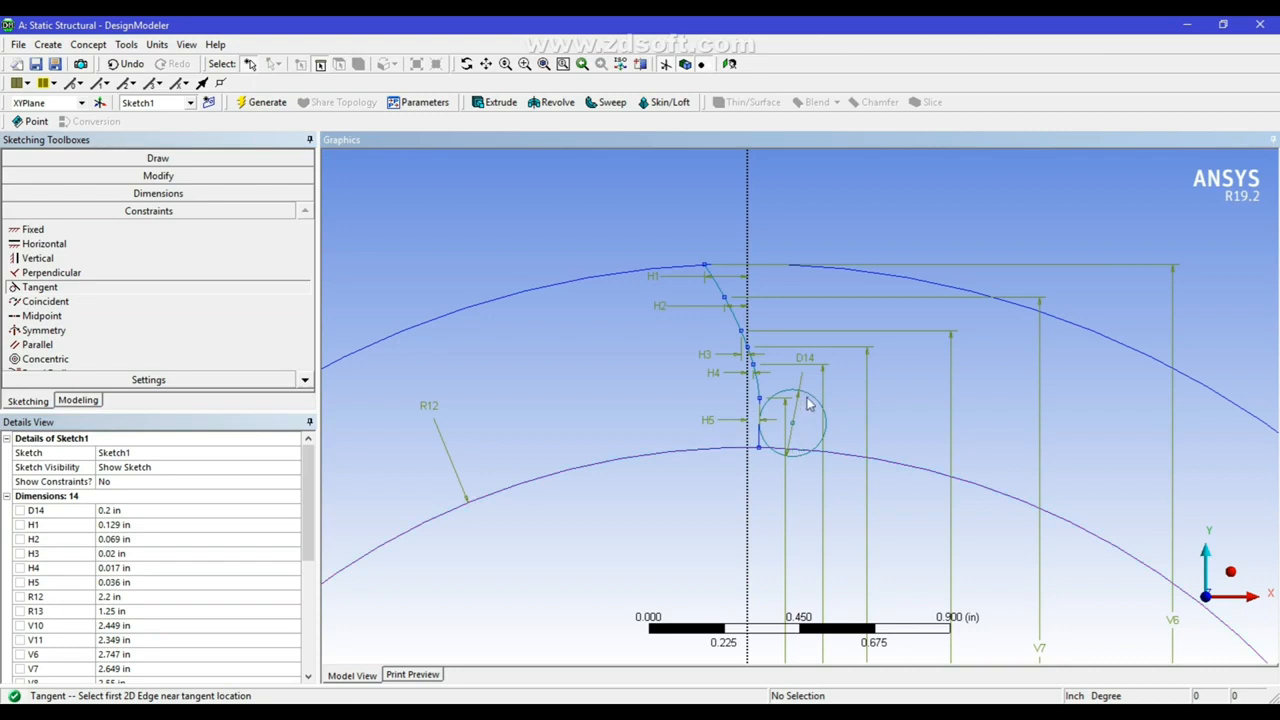
left_click(818, 448)
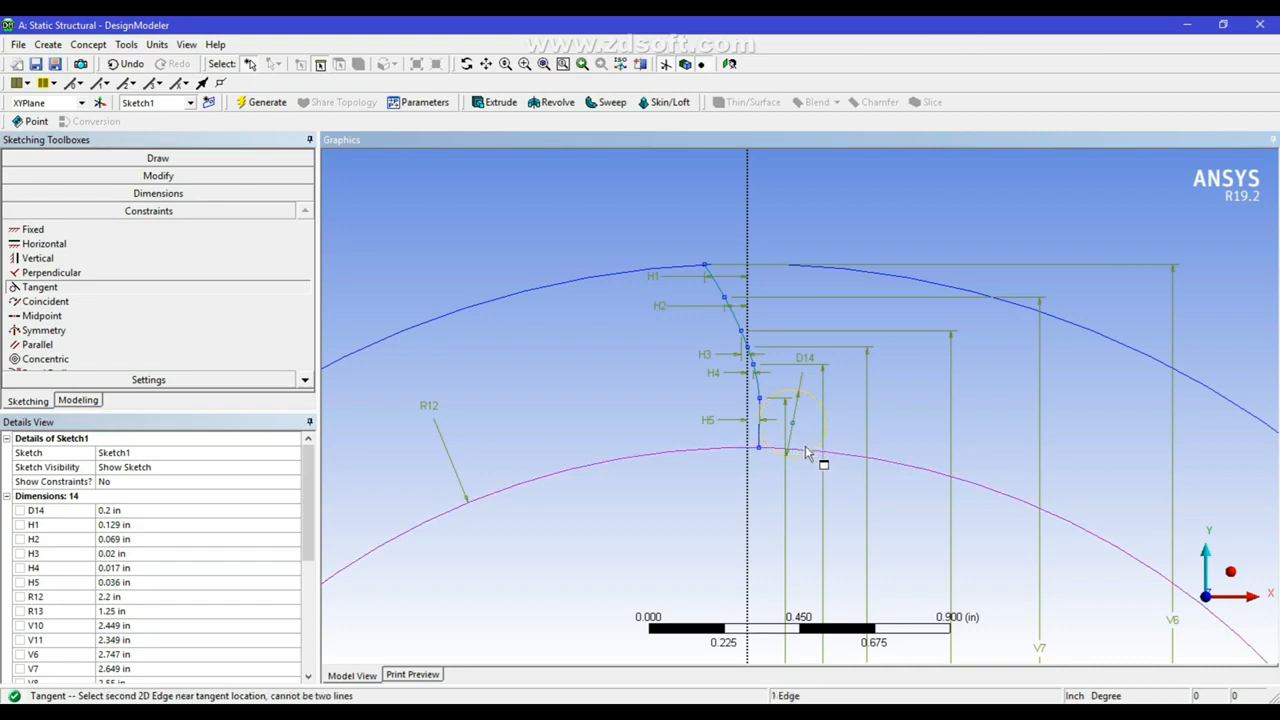
left_click(803, 451)
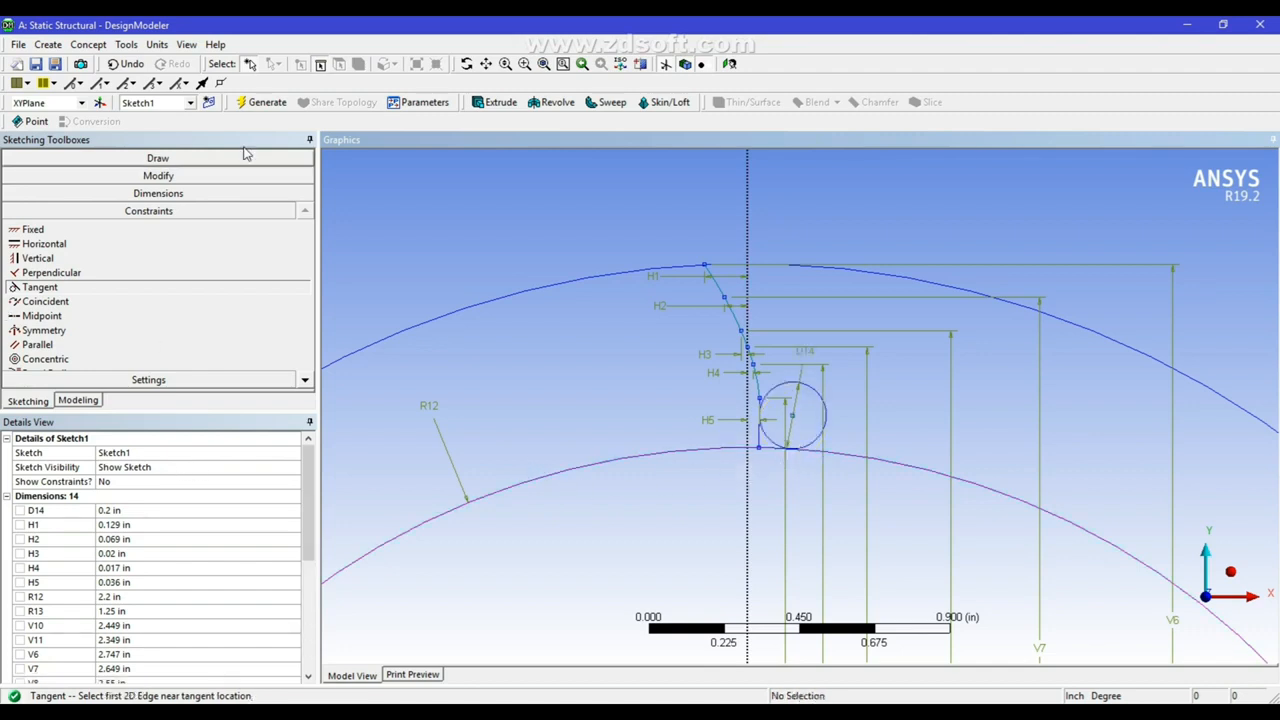
- Trim the small circle and the short line so only the rounded root arc joins the line to the middle circle
left_click(160, 175)
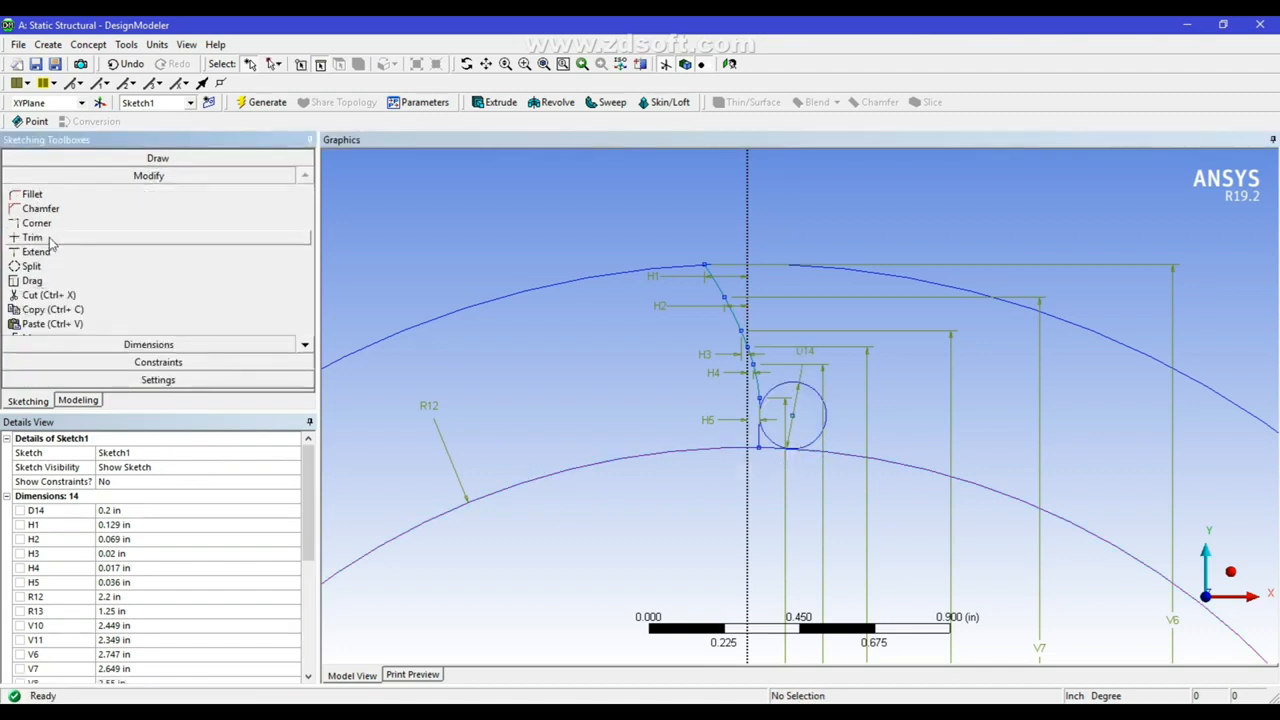
left_click(34, 238)
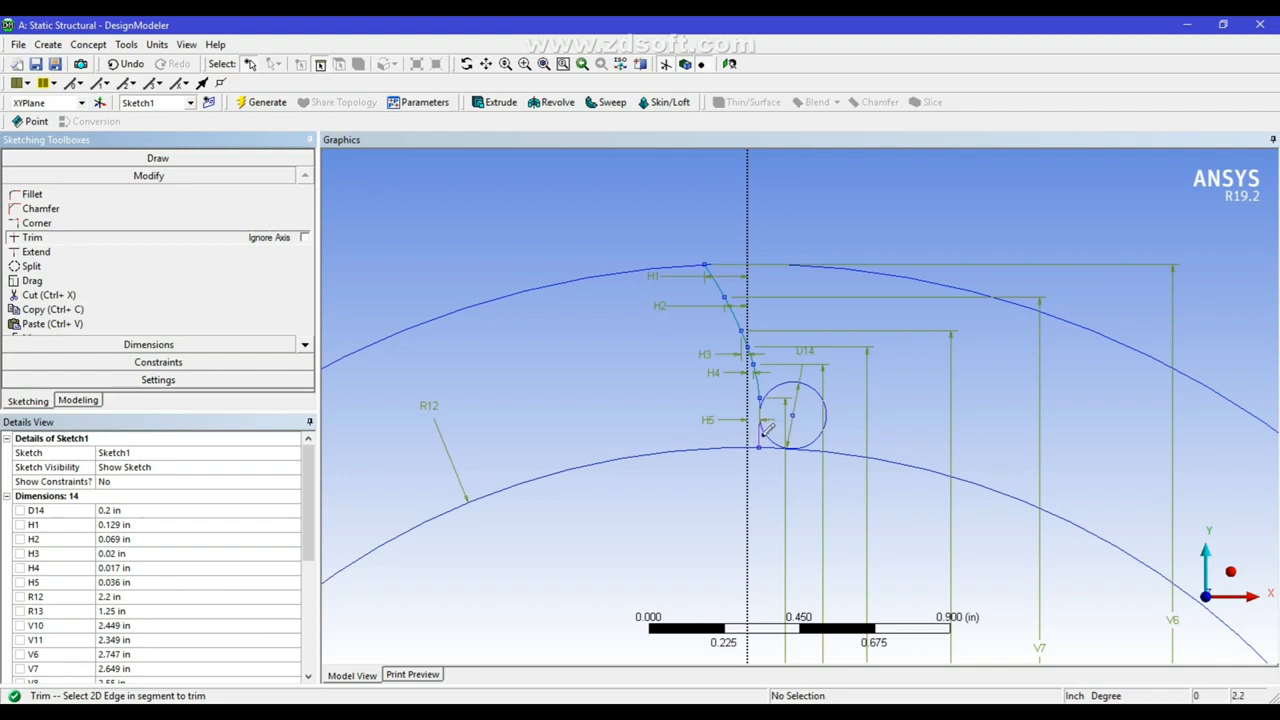
left_click(792, 380)
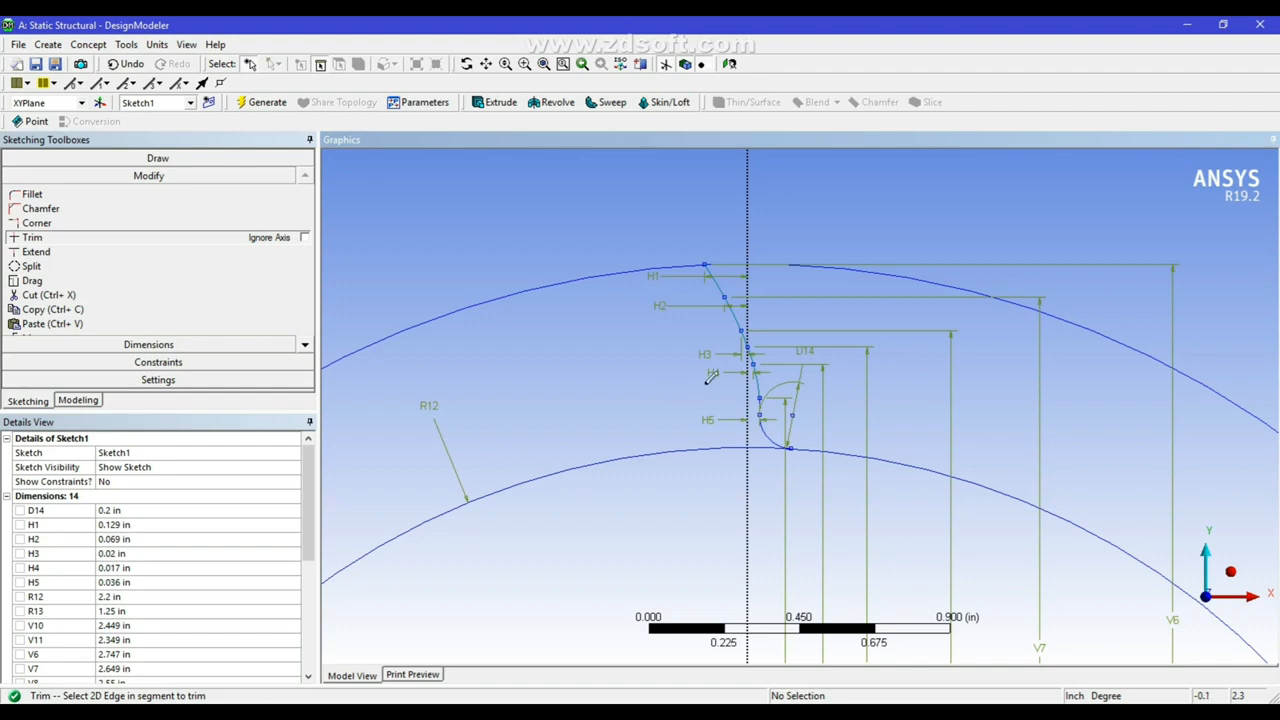
- Start a Replicate of the spline, short line and root arc with a 9° rotation angle, using the plane origin as paste handle
scroll(838, 390, "down", 3)
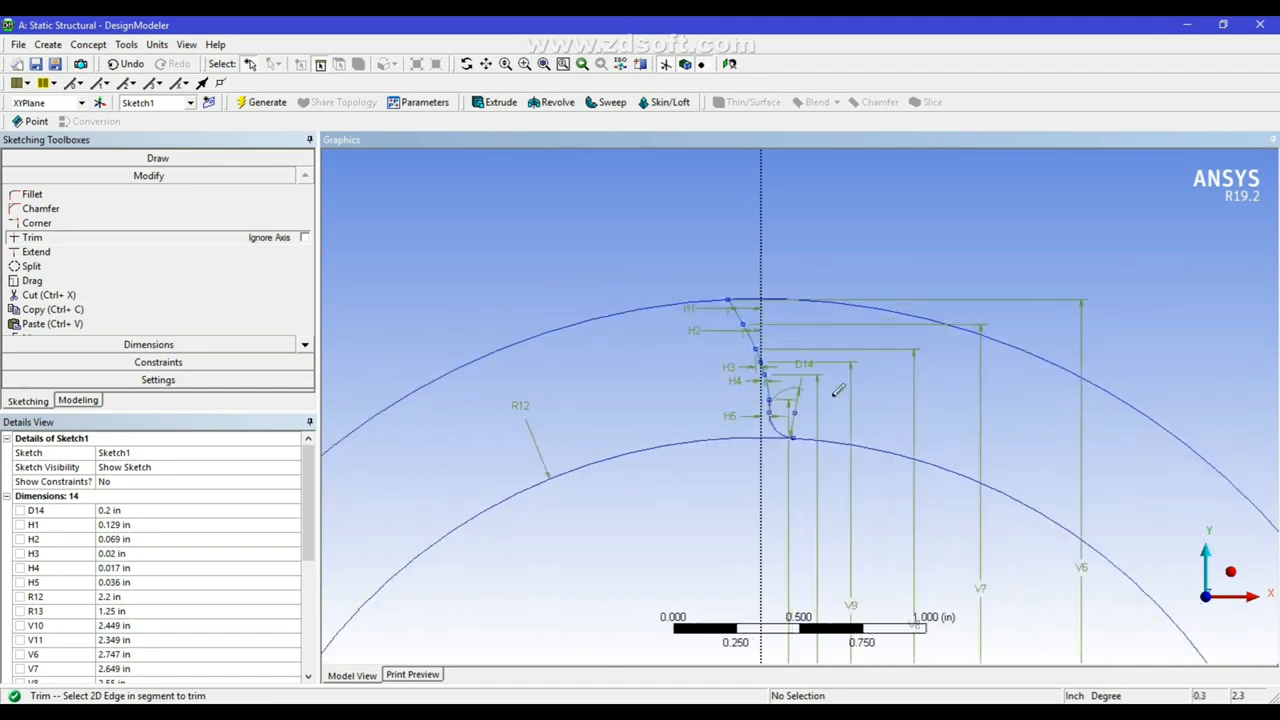
scroll(838, 390, "up", 1)
scroll(835, 390, "down", 6)
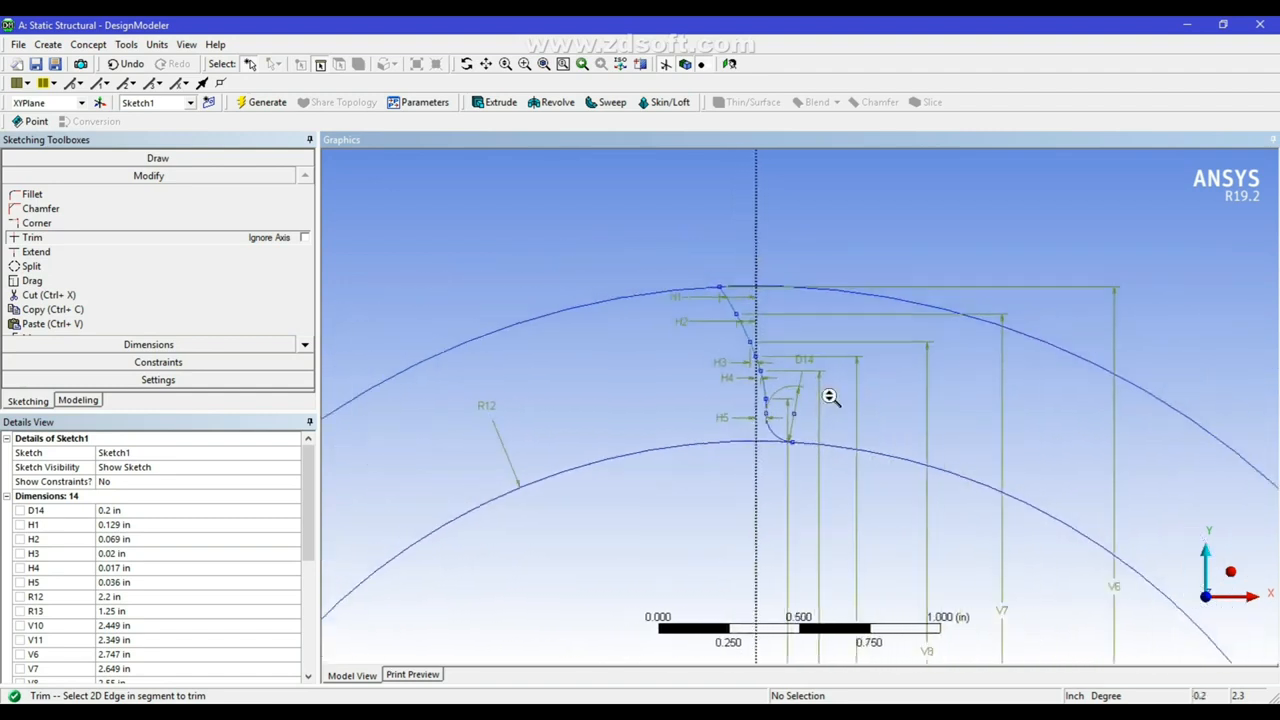
left_click(486, 64)
left_click_drag(803, 403, 712, 252)
scroll(721, 272, "down", 1)
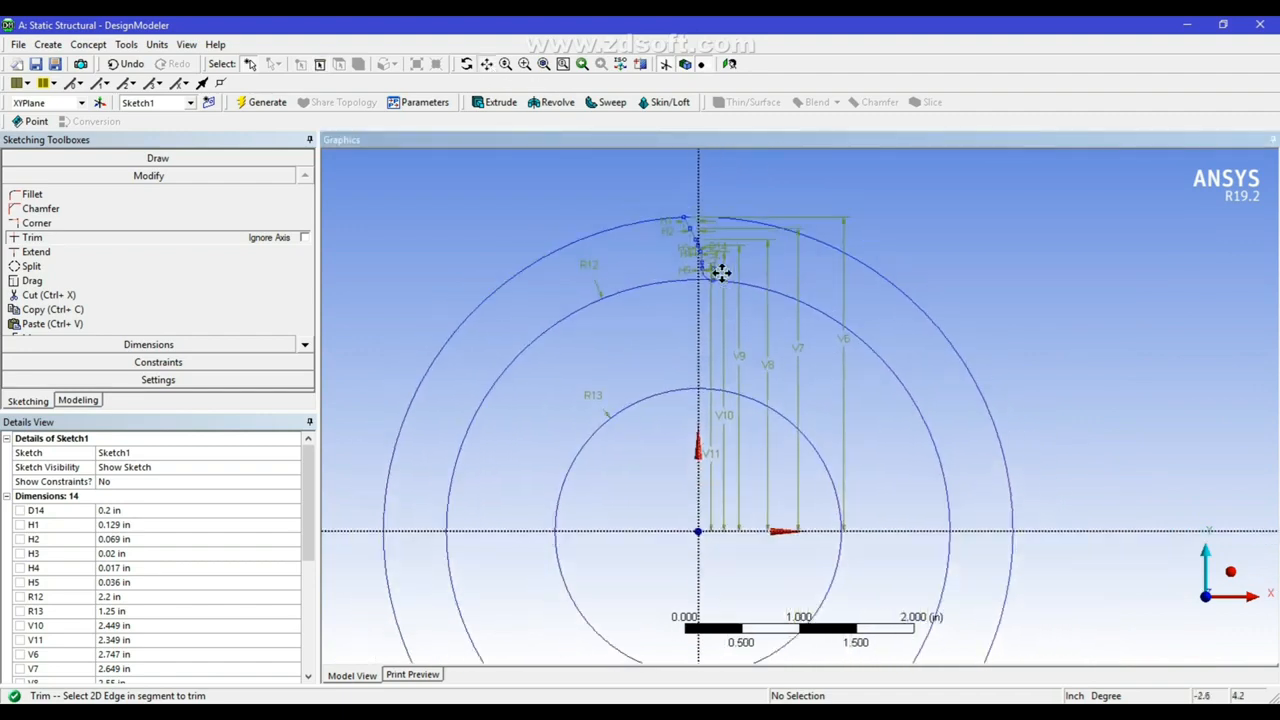
scroll(566, 300, "up", 2)
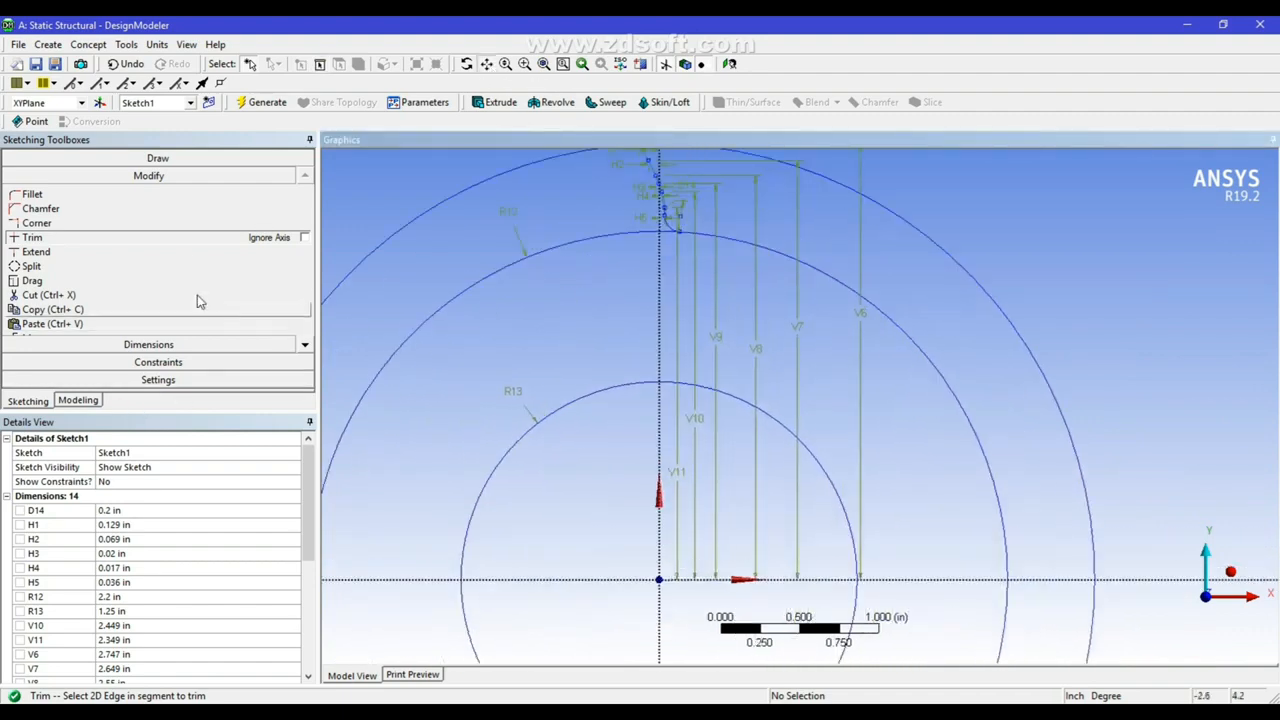
left_click(305, 344)
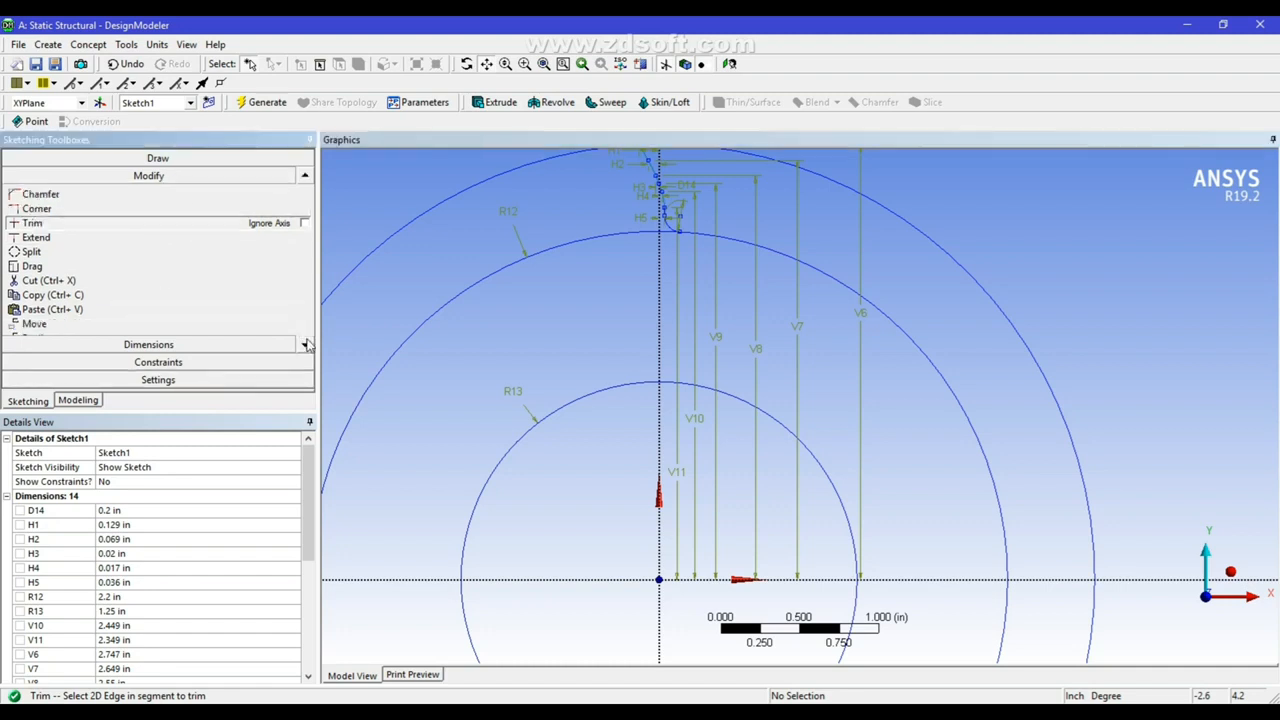
left_click(305, 344)
left_click(305, 344)
left_click(305, 344)
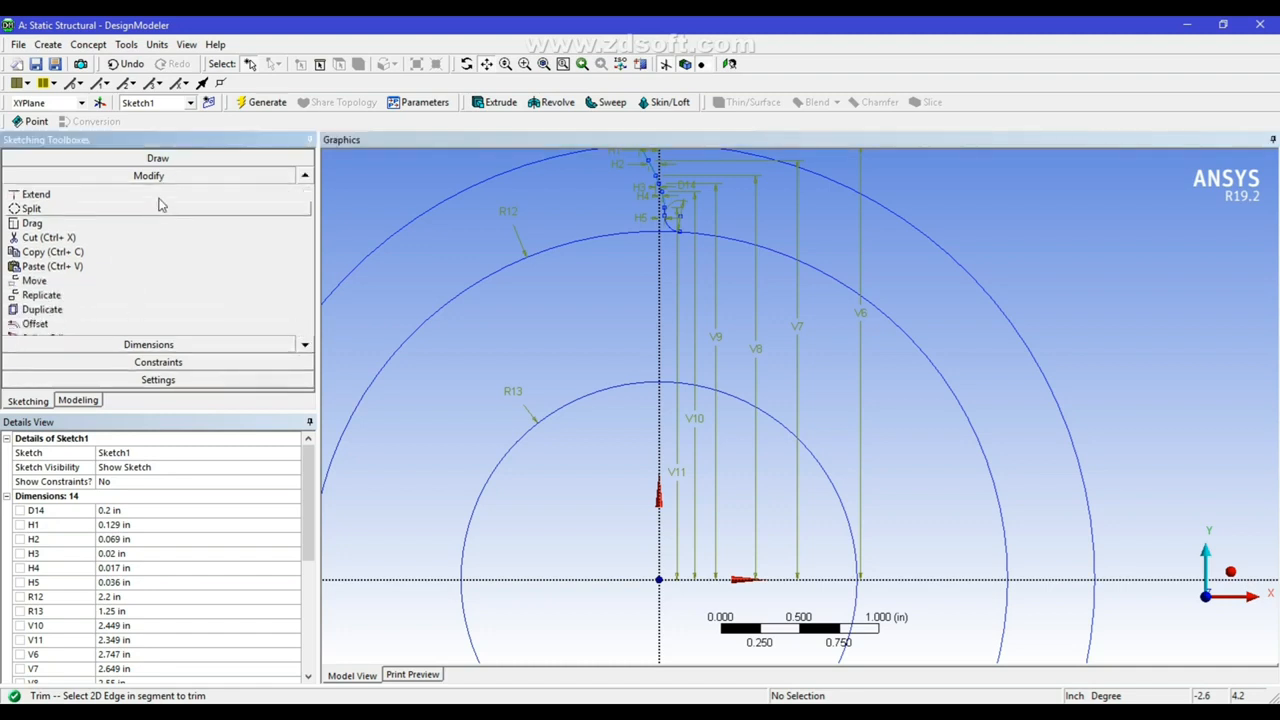
left_click(42, 295)
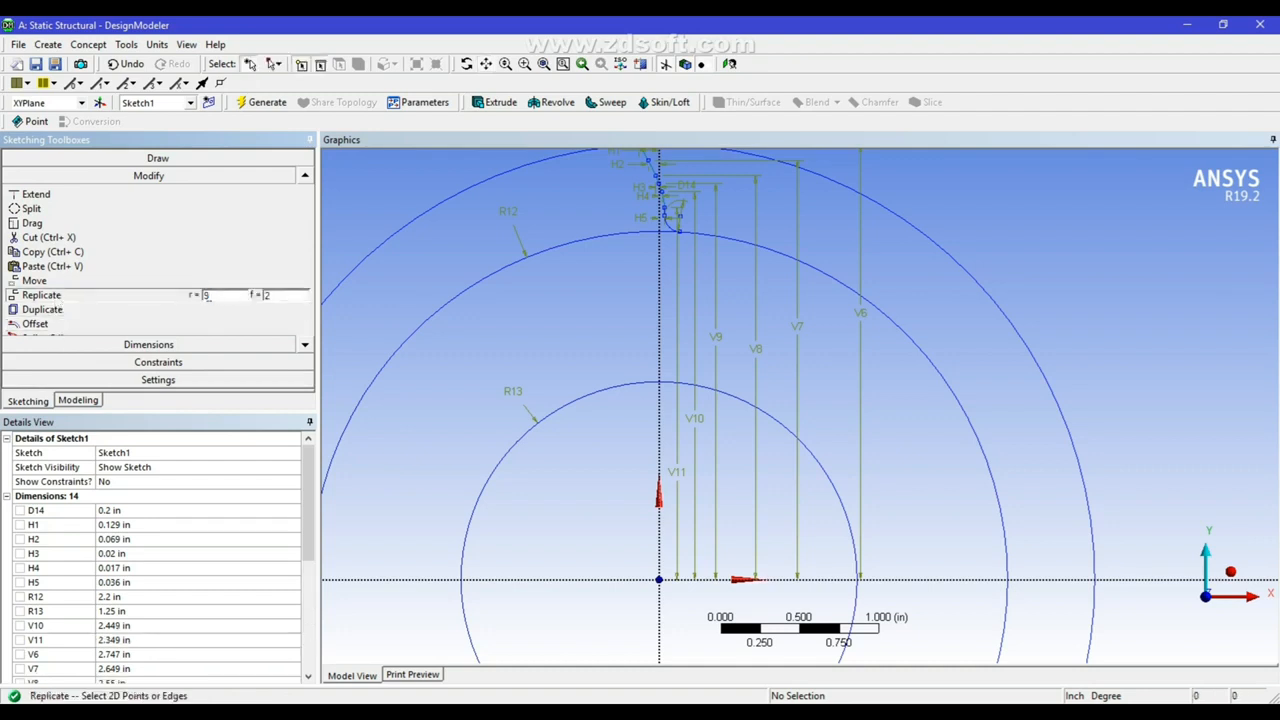
left_click(668, 222)
left_click(664, 206, "ctrl")
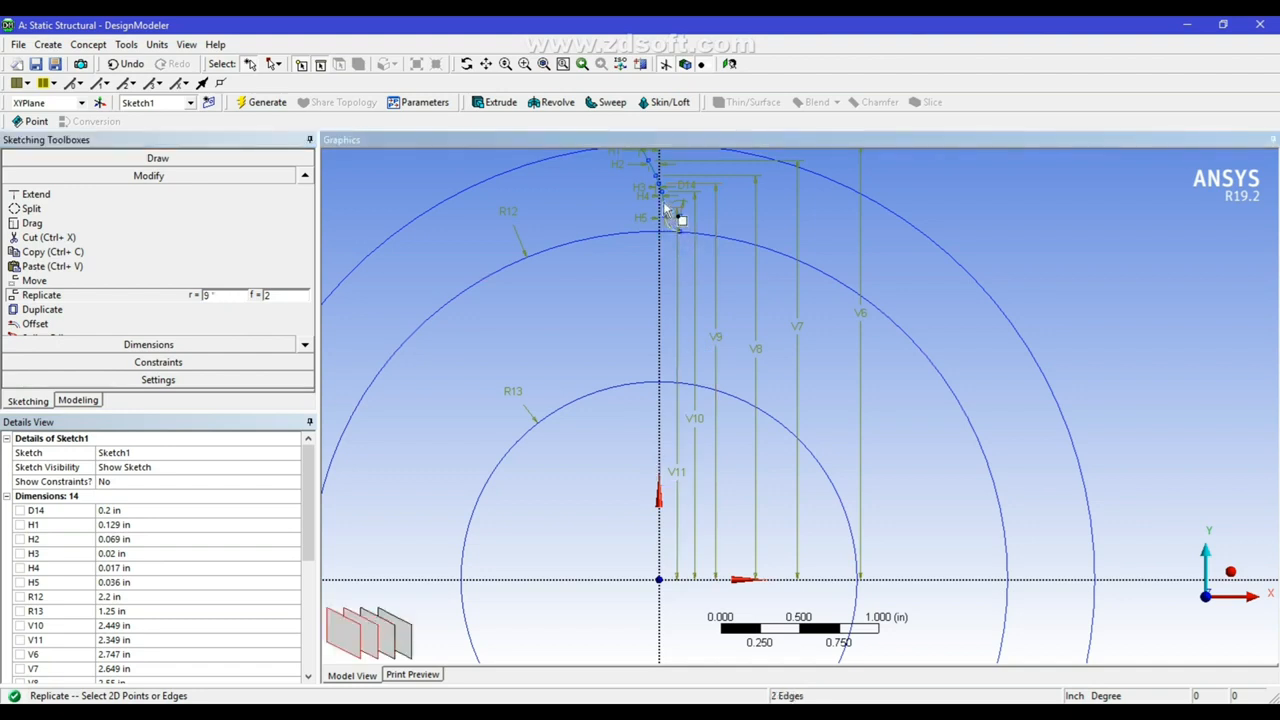
left_click(664, 203, "ctrl")
right_click(755, 222)
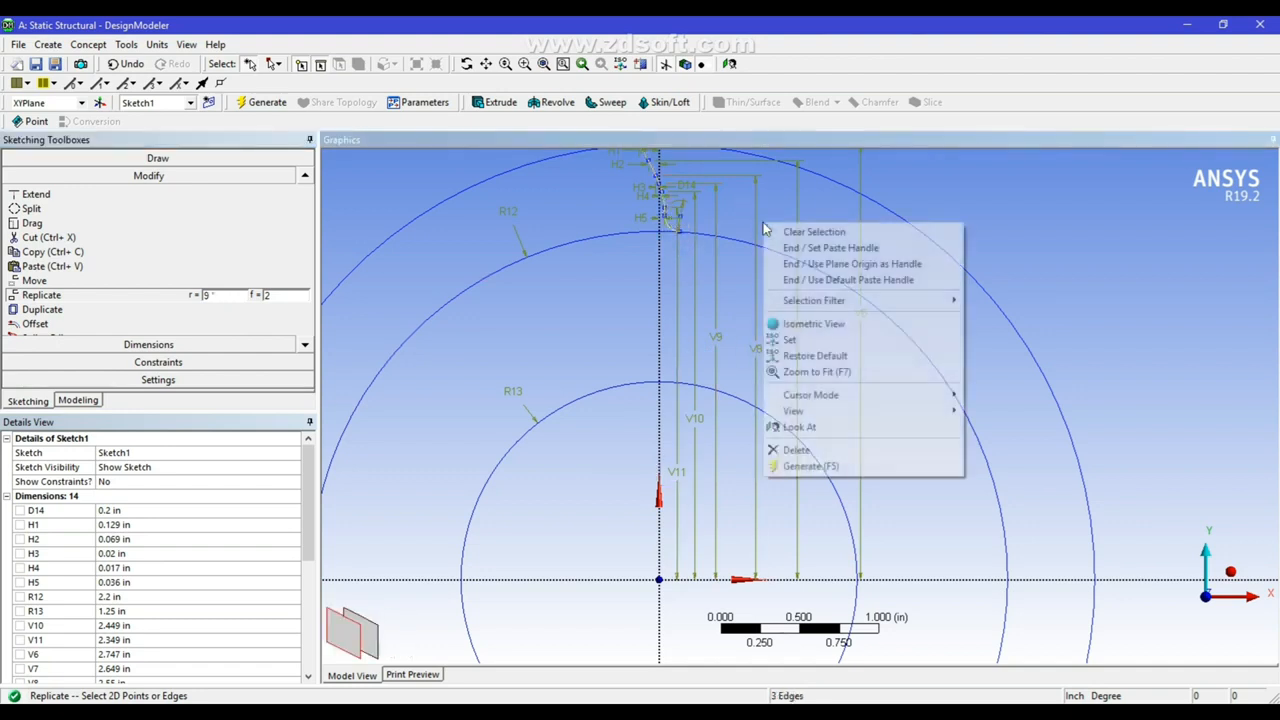
left_click(850, 264)
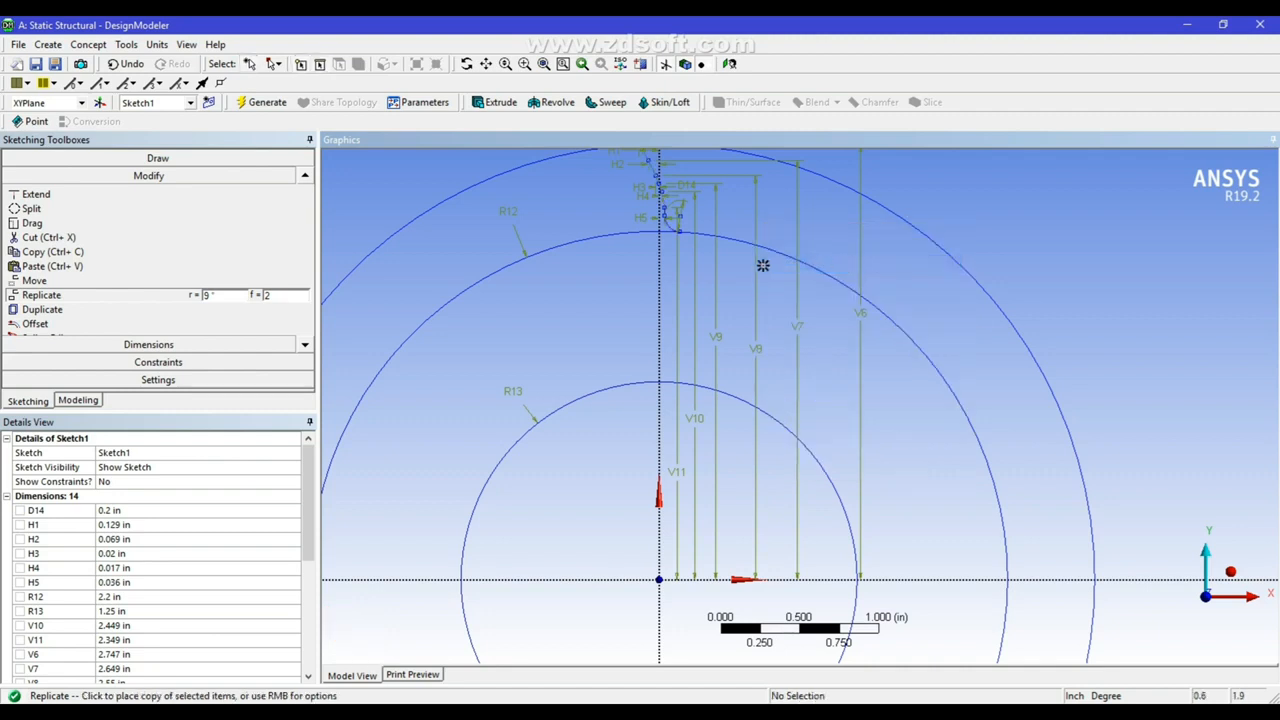
- Rotate the copied profile by 9°, flip it horizontally, and place it at the plane origin to form the opposite flank
right_click(609, 300)
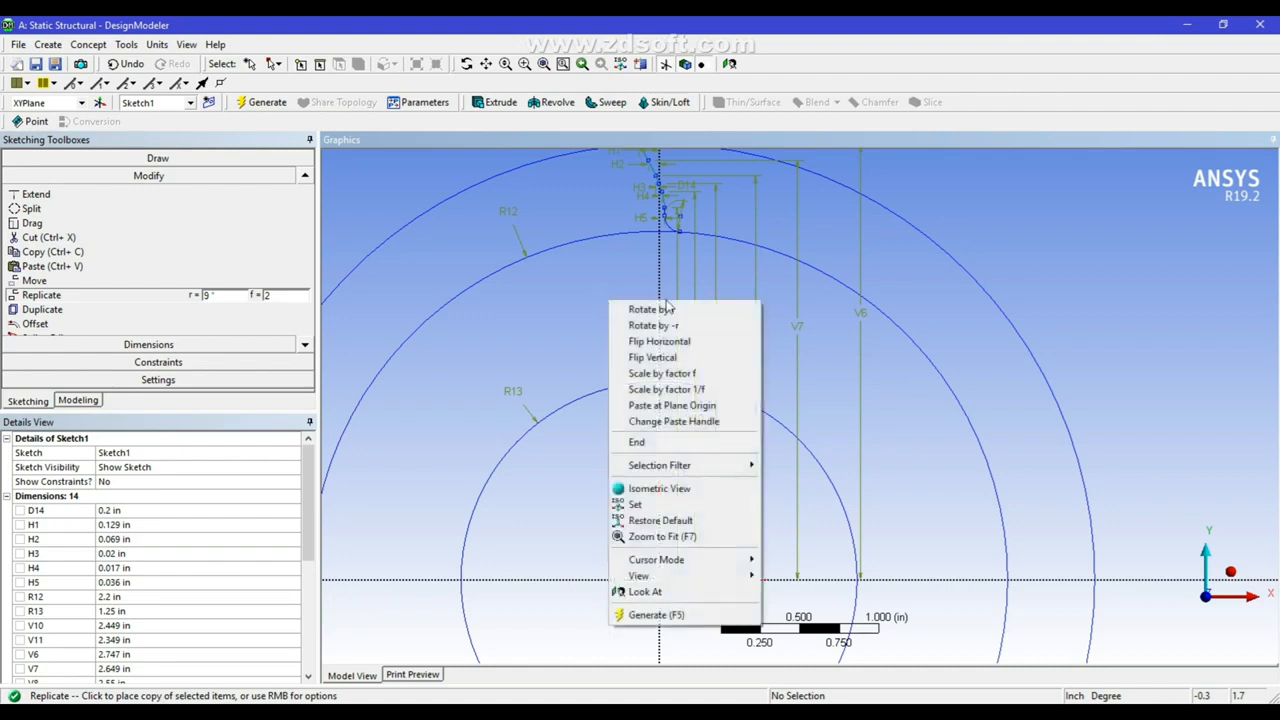
left_click(640, 307)
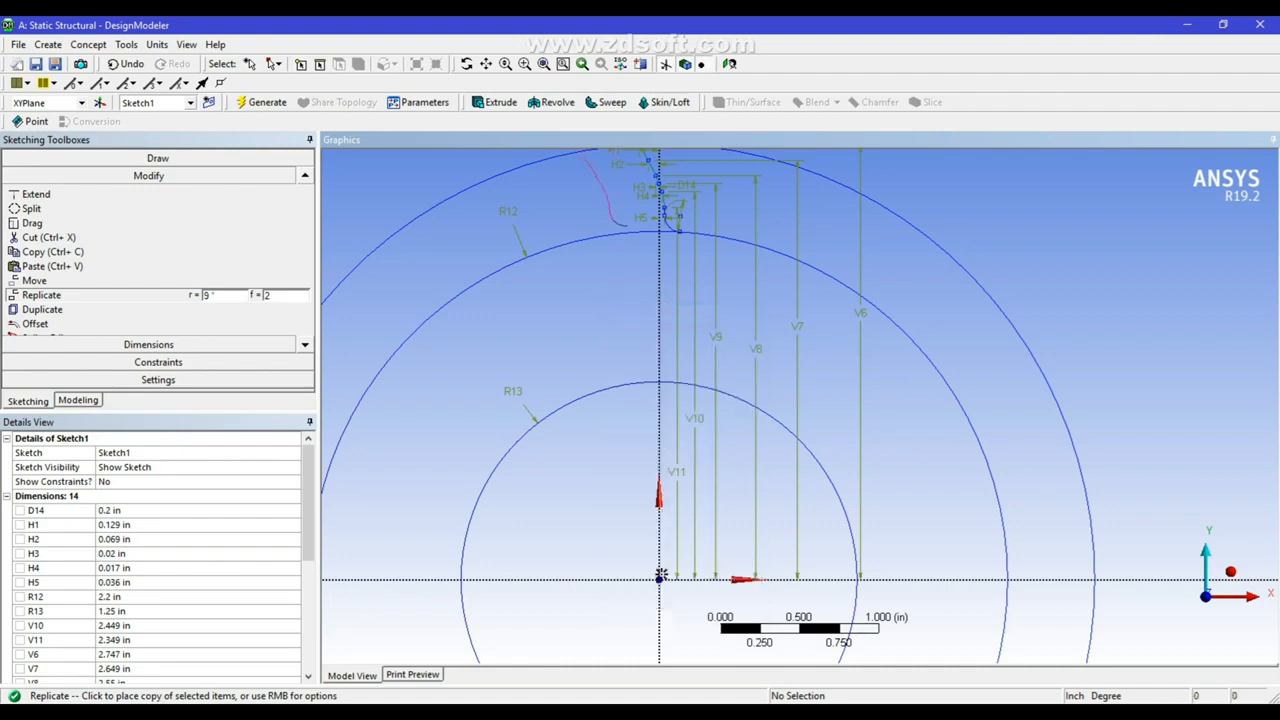
right_click(726, 366)
left_click(790, 408)
left_click(719, 198)
key("Escape")
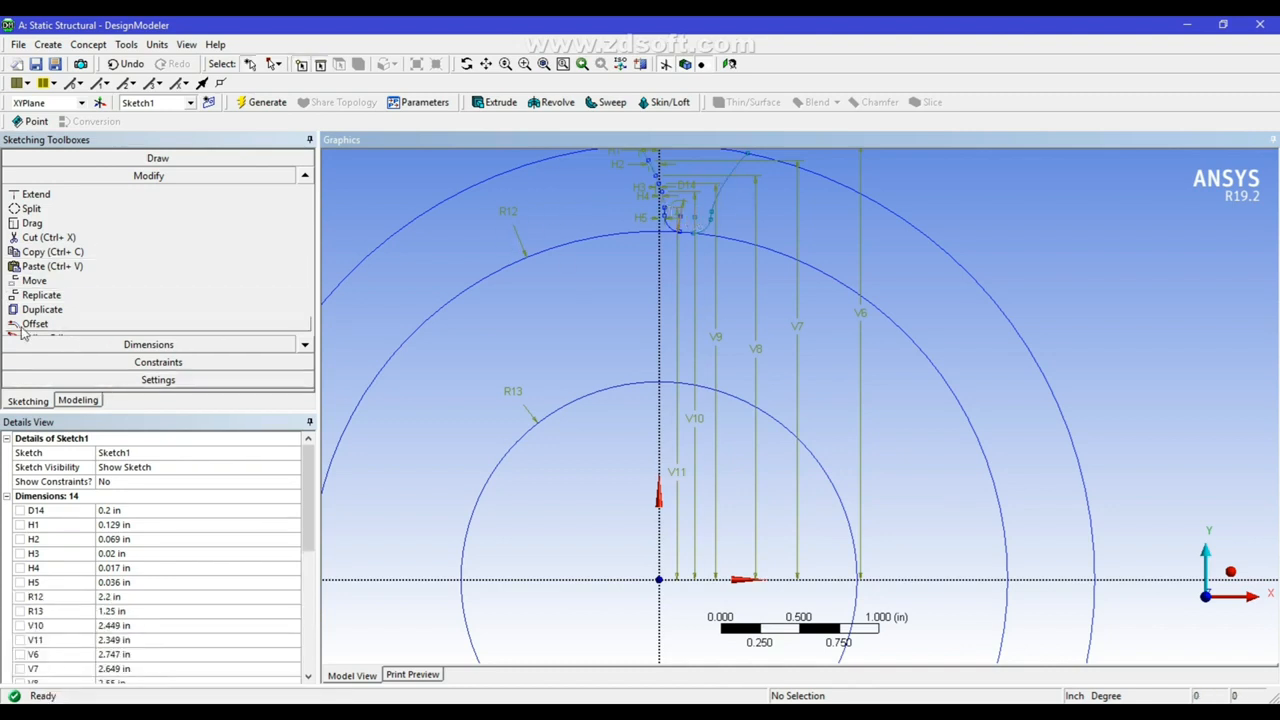
- Start a Replicate of the complete six-edge tooth-gap profile with an 18° rotation angle, using the plane origin as paste handle
left_click(45, 295)
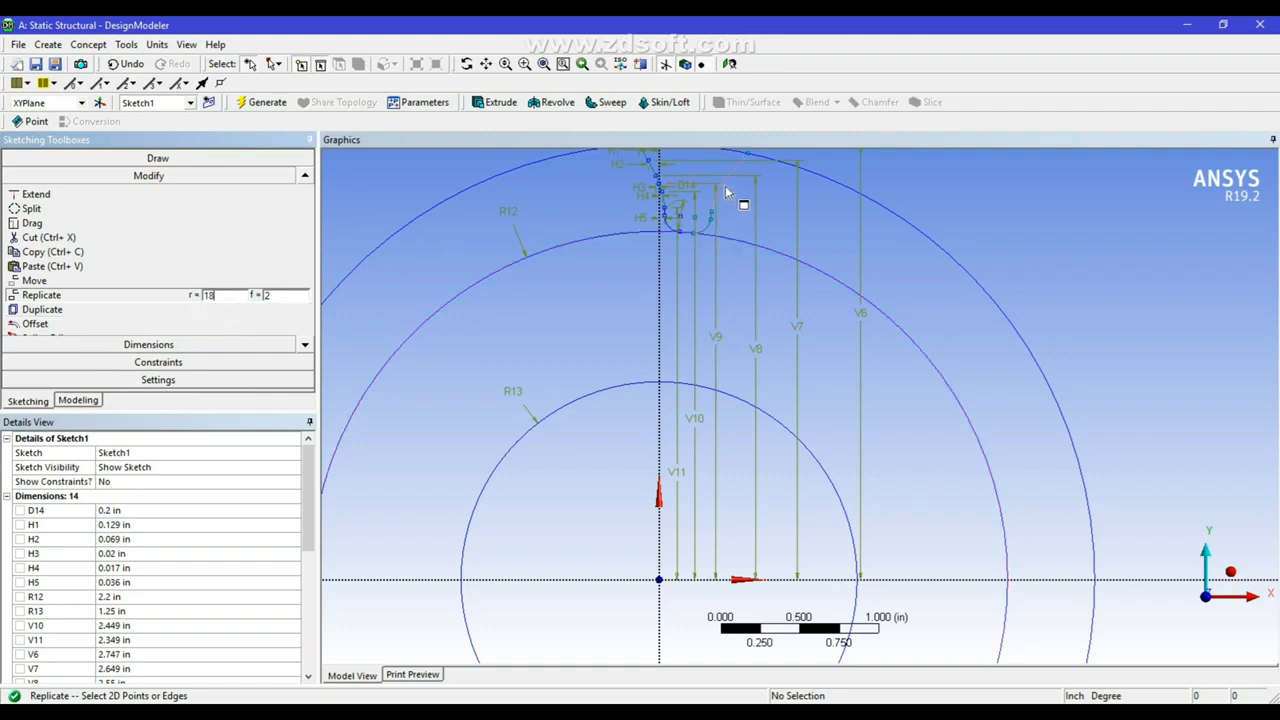
left_click(716, 222)
left_click(712, 222)
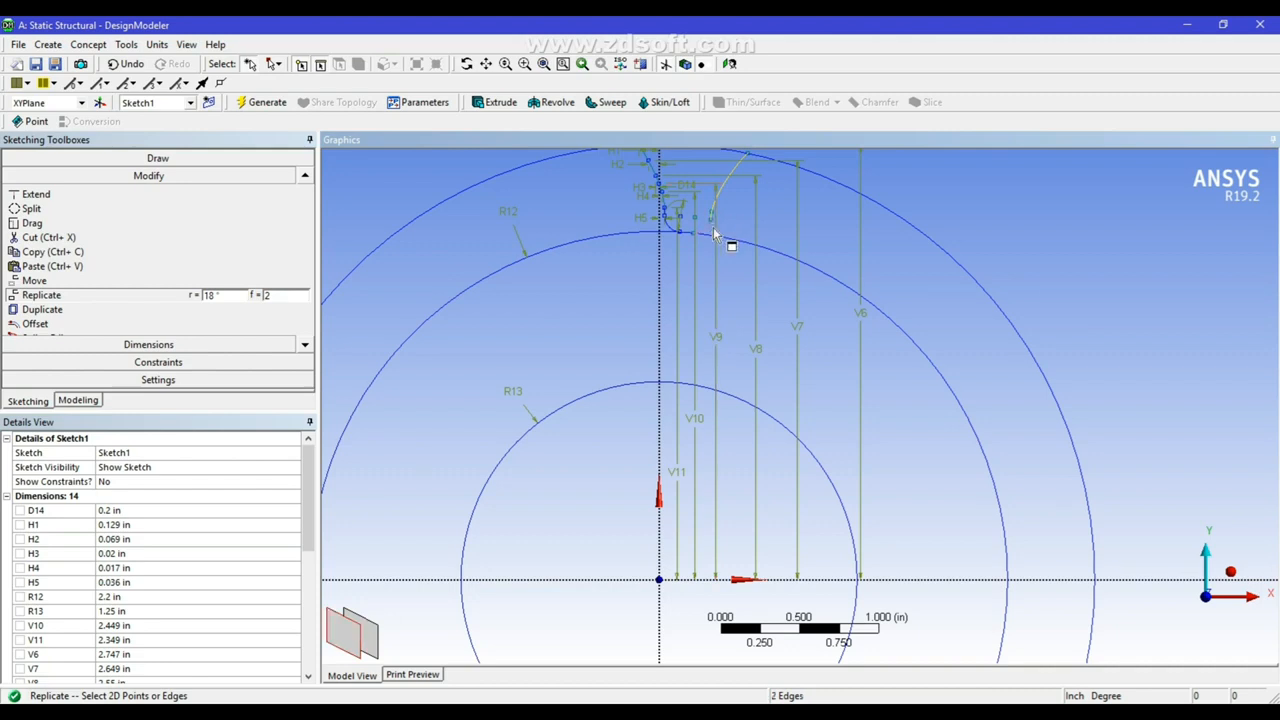
left_click(708, 228)
left_click(675, 227)
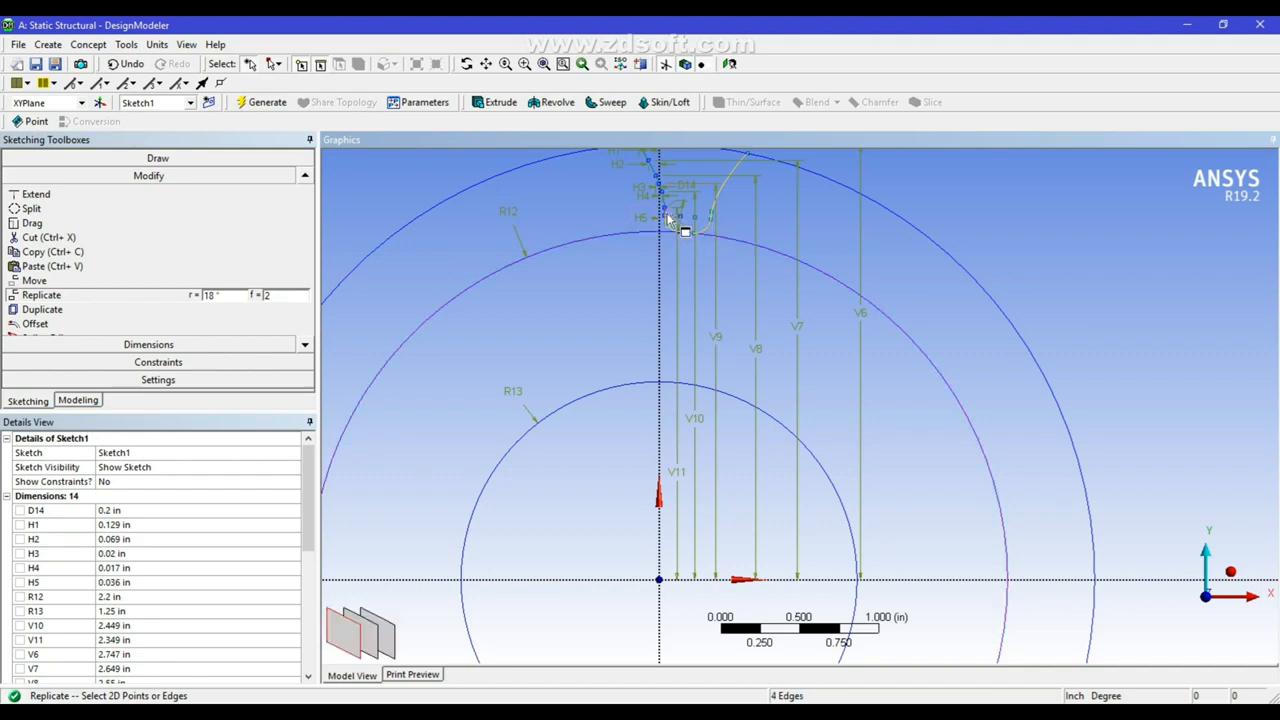
left_click(659, 188)
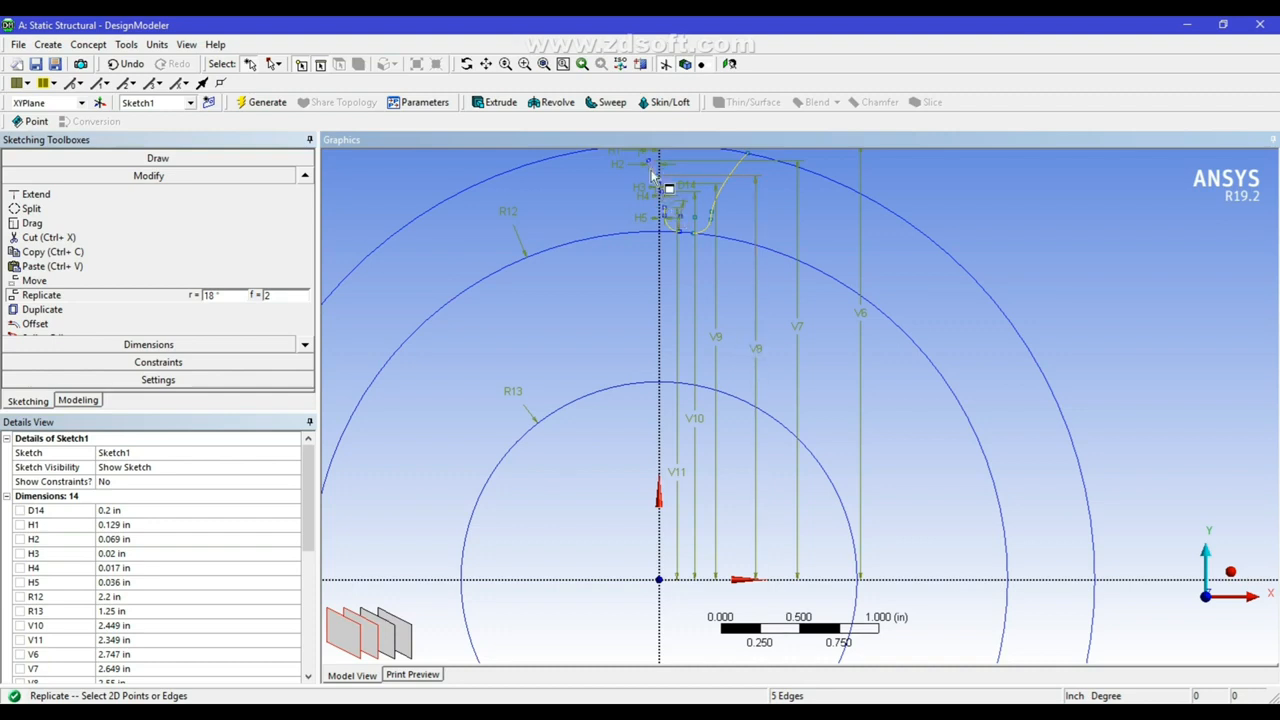
left_click(651, 174)
right_click(786, 214)
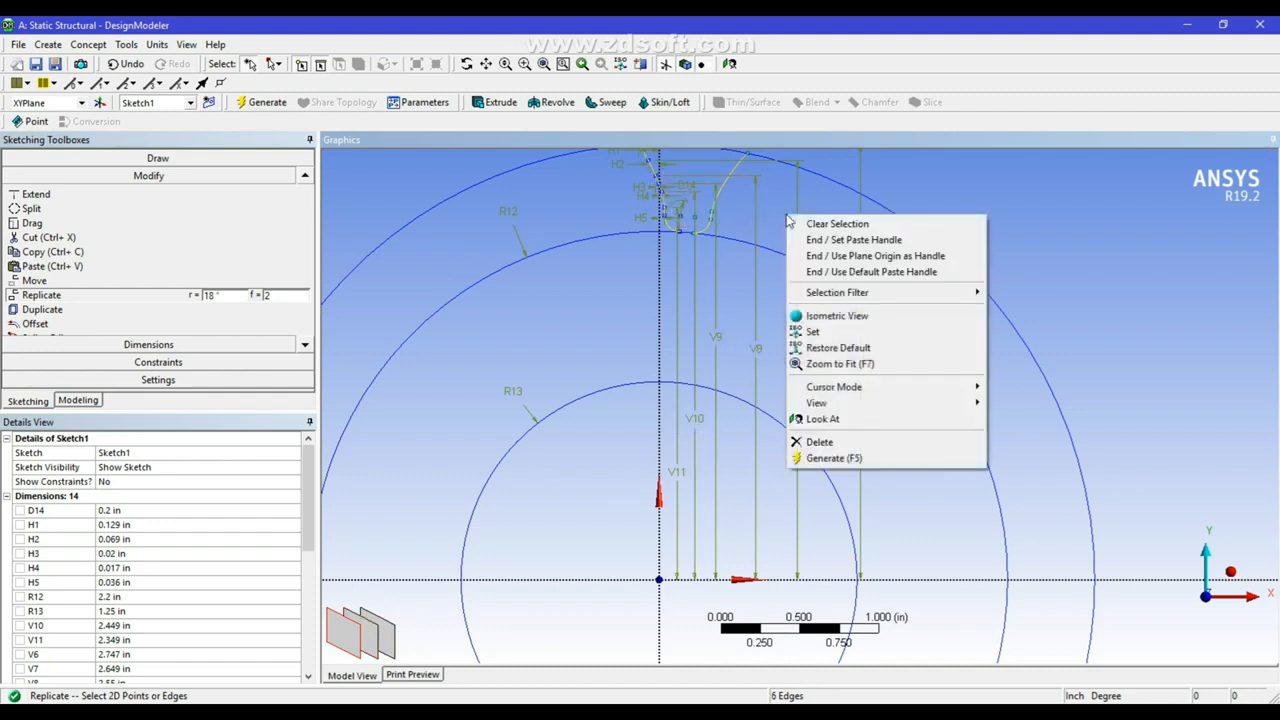
left_click(838, 257)
- Rotate the copied tooth gap by 18°, place it at the plane origin and end the Replicate
right_click(834, 250)
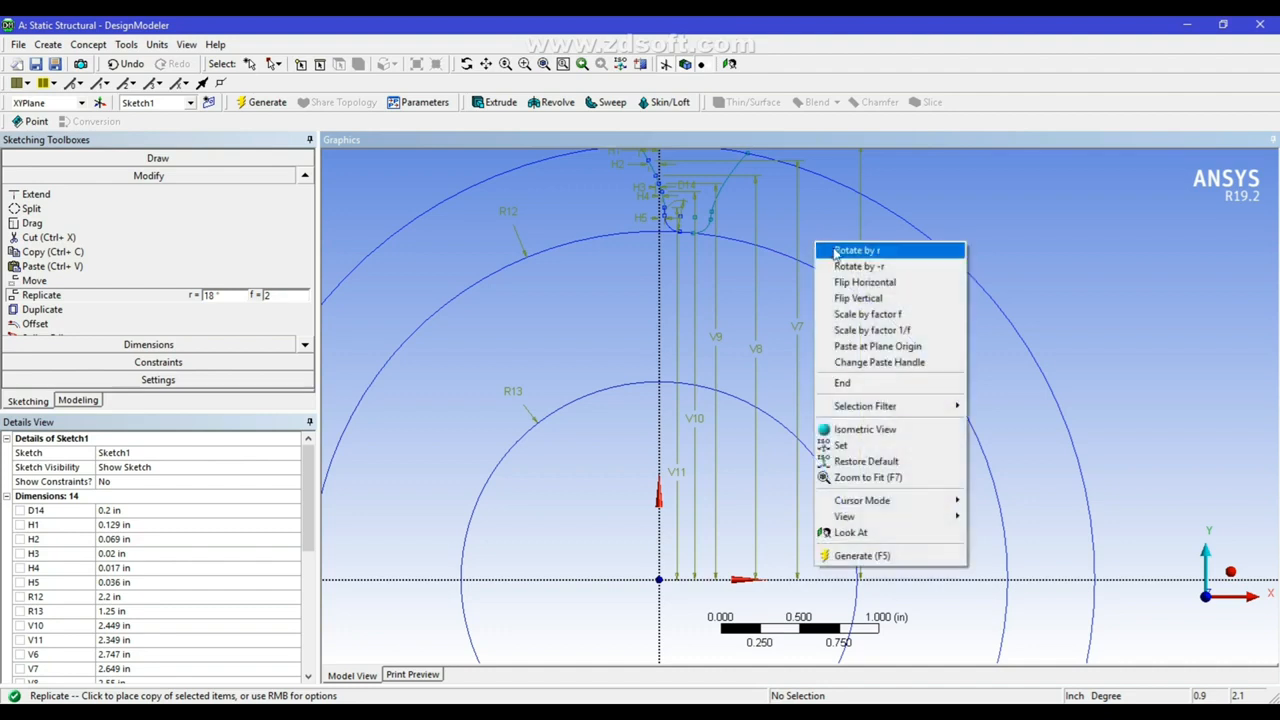
left_click(838, 251)
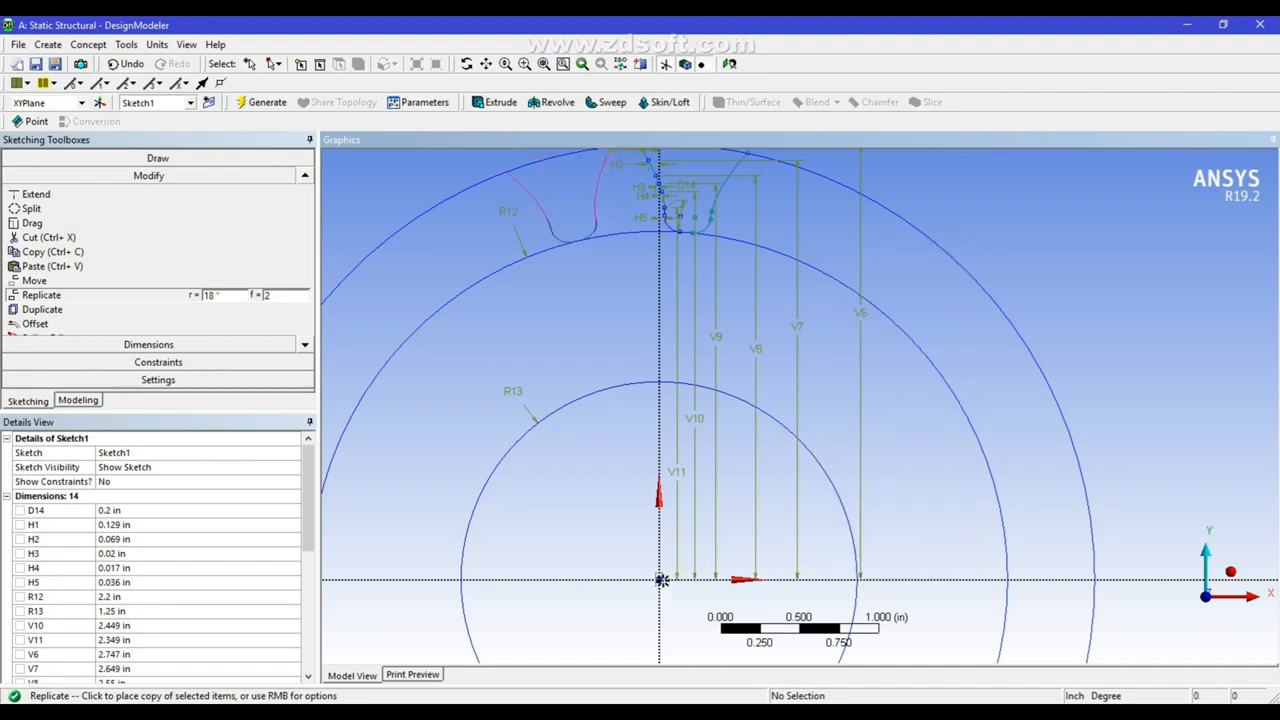
left_click(660, 580)
key("Escape")
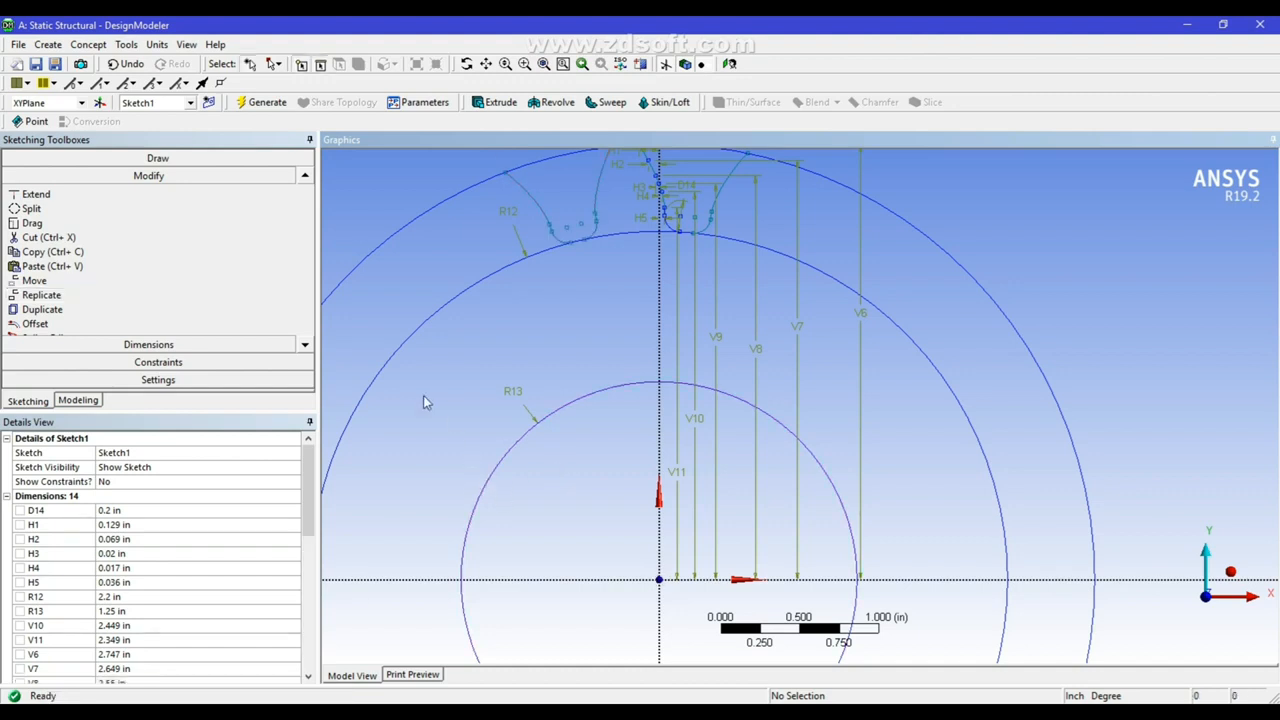
- Start another Replicate with a 36° rotation angle and select all edges of the original tooth gap
left_click(161, 300)
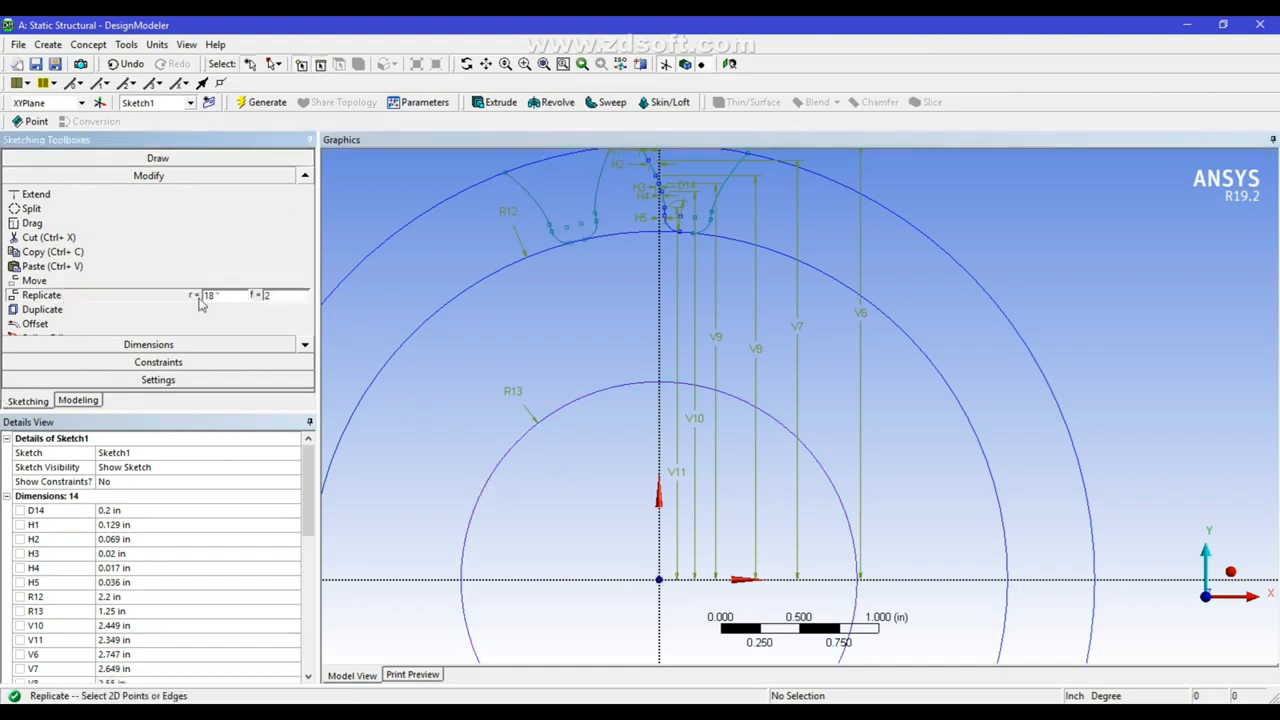
double_click(210, 296)
left_click(729, 178)
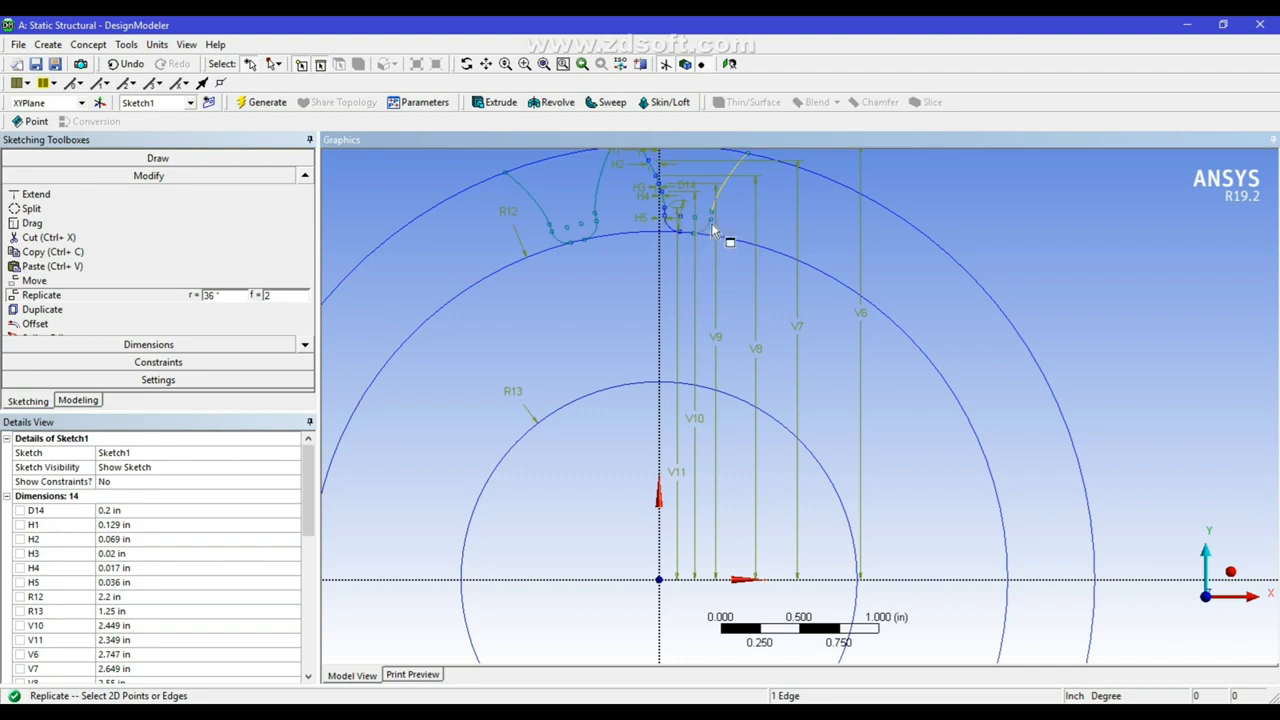
left_click(703, 234, "ctrl")
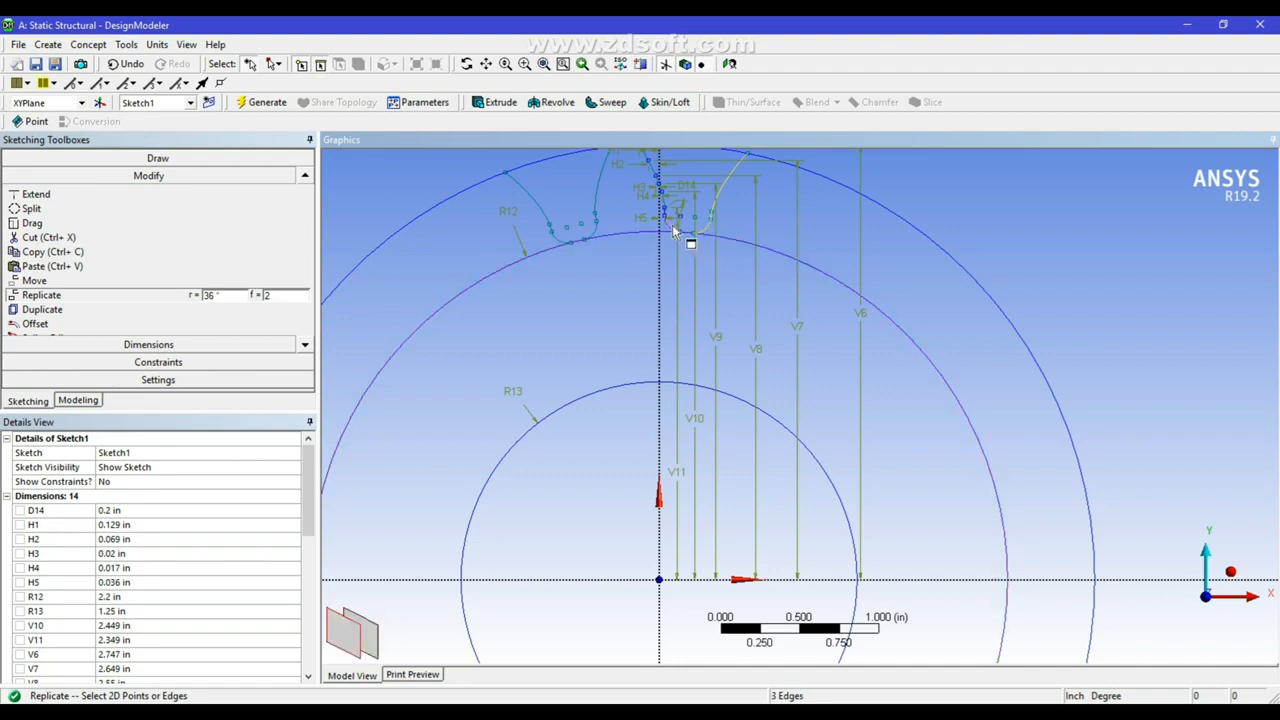
left_click(676, 234, "ctrl")
left_click(669, 213, "ctrl")
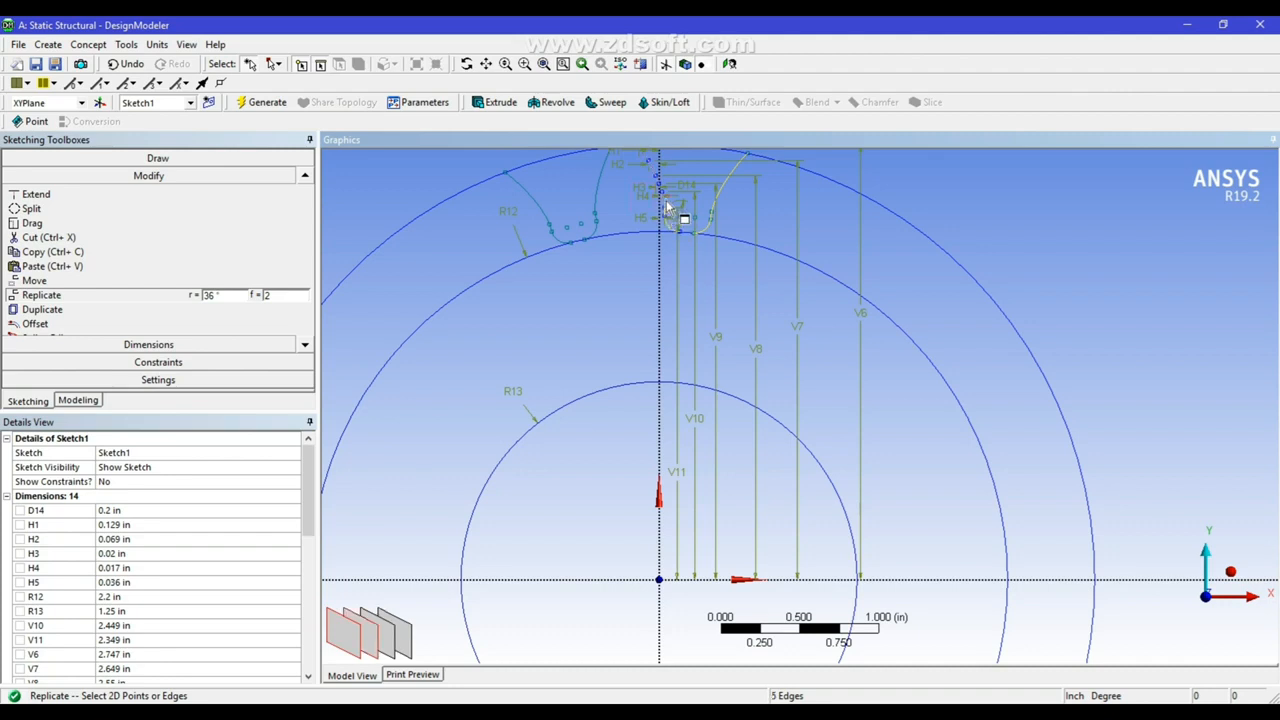
left_click(657, 200, "ctrl")
- Add the six edges of the neighbouring tooth gap to the Replicate selection and use the plane origin as paste handle
left_click(599, 198, "ctrl")
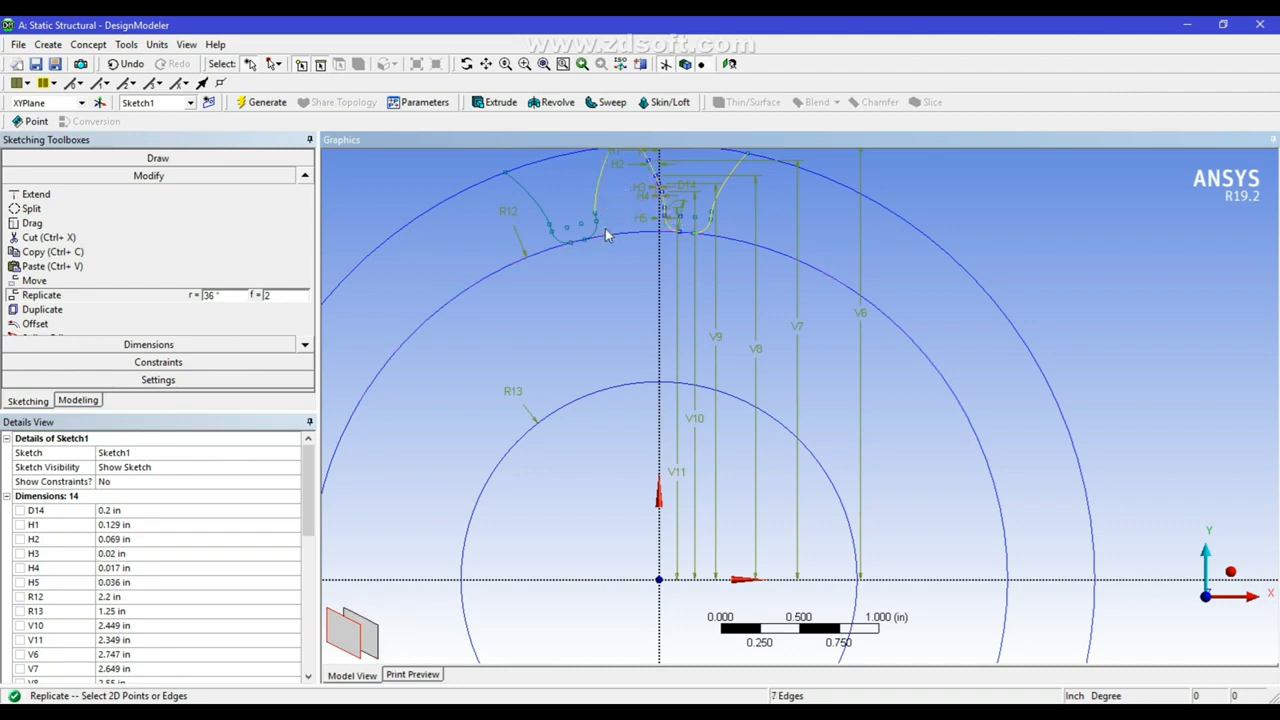
left_click(597, 234, "ctrl")
left_click(593, 239, "ctrl")
left_click(567, 248, "ctrl")
left_click(548, 227, "ctrl")
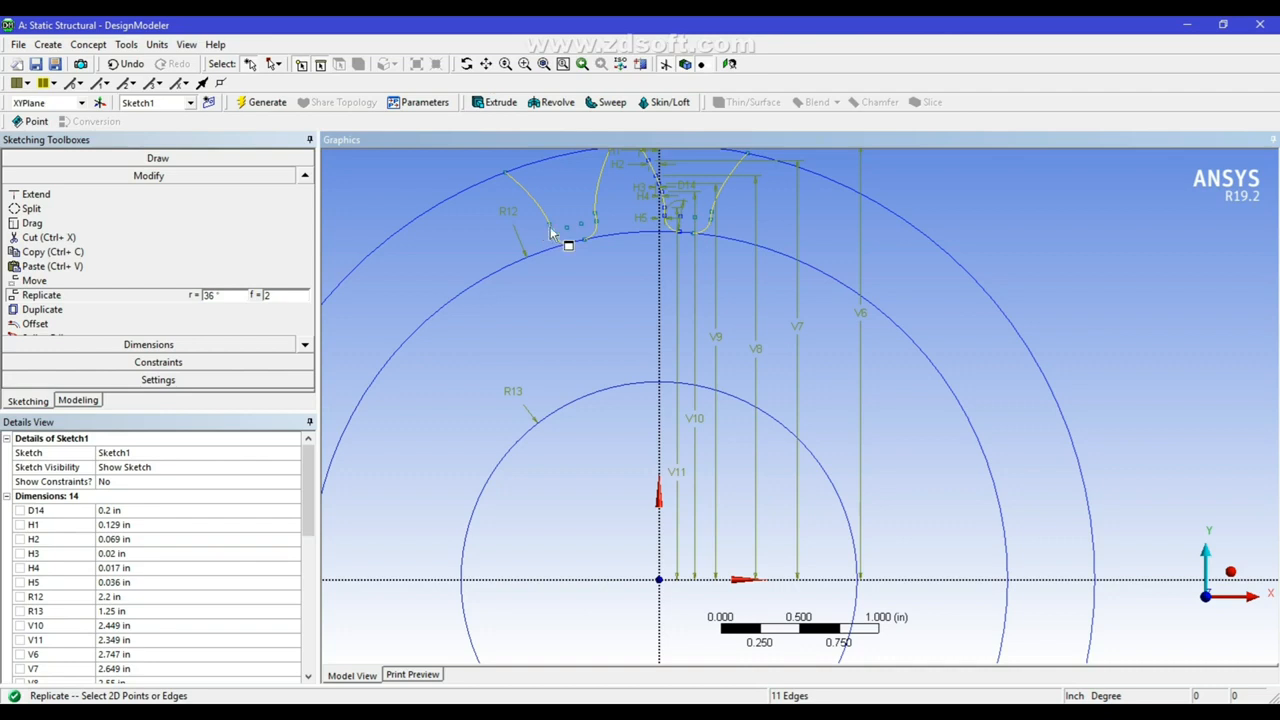
left_click(553, 226, "ctrl")
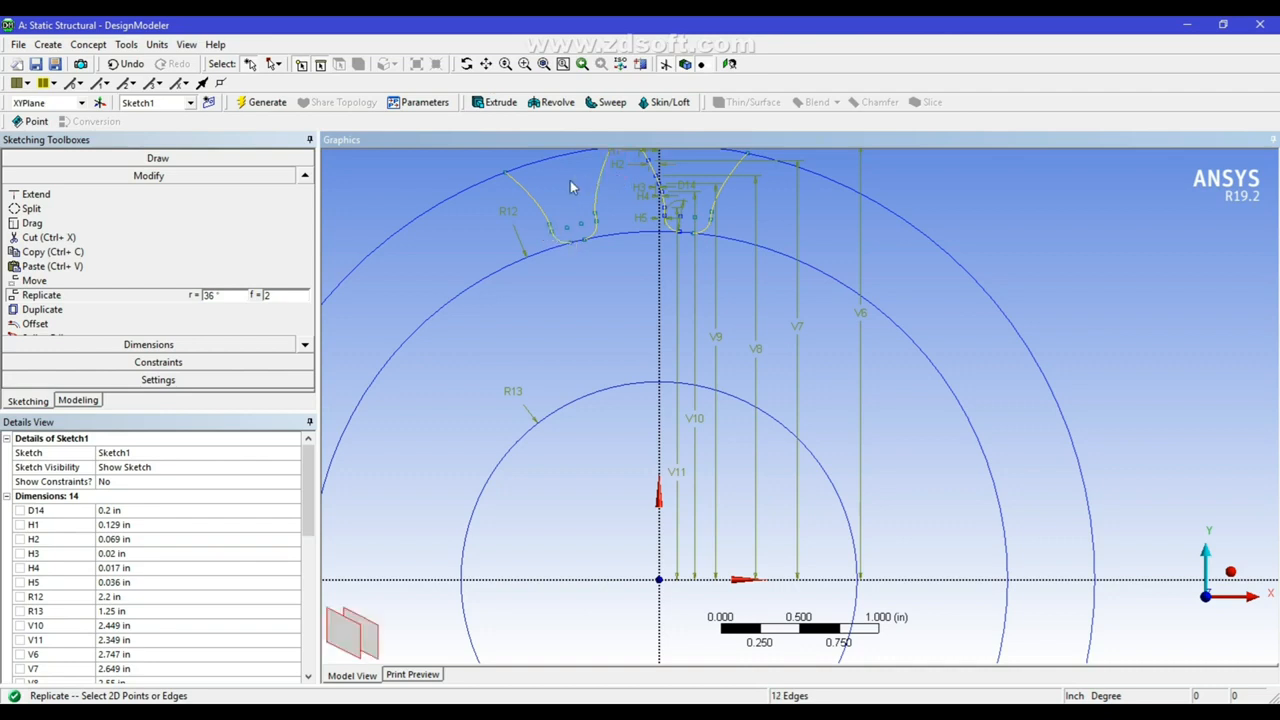
right_click(570, 183)
left_click(586, 219)
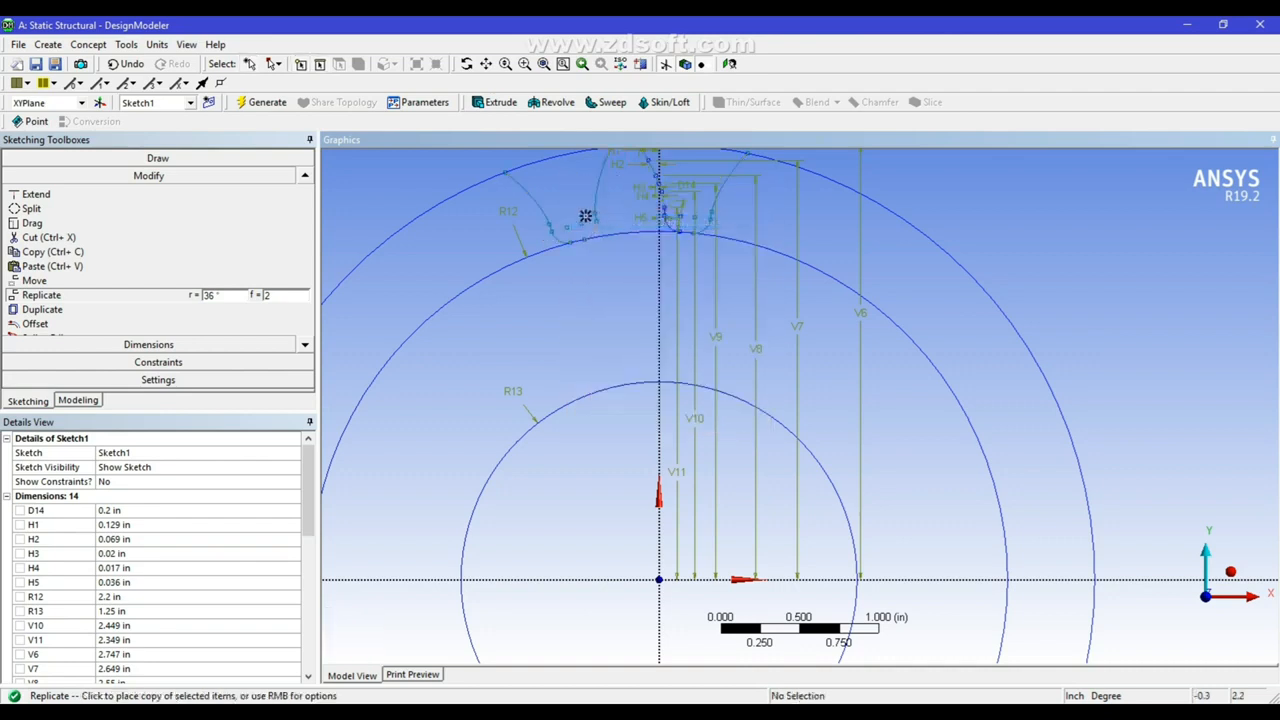
- Rotate the copied pair of tooth gaps by 36° and place it at the plane origin
right_click(557, 202)
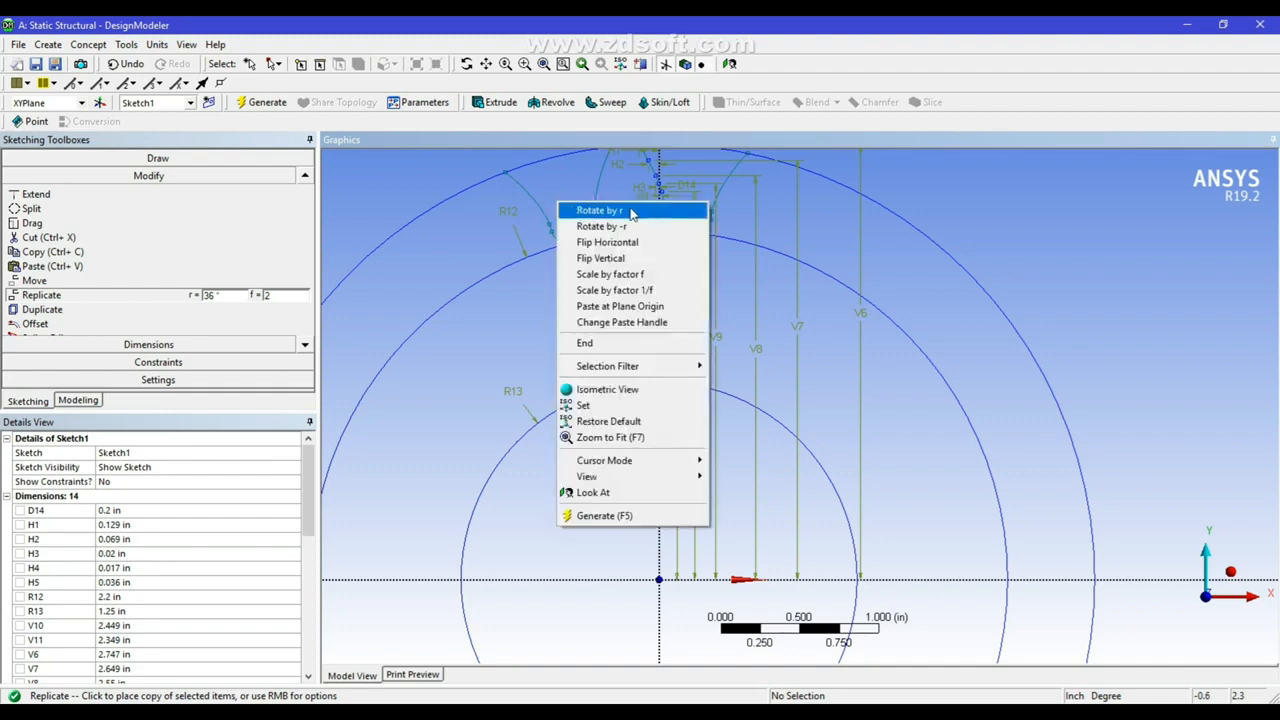
left_click(631, 211)
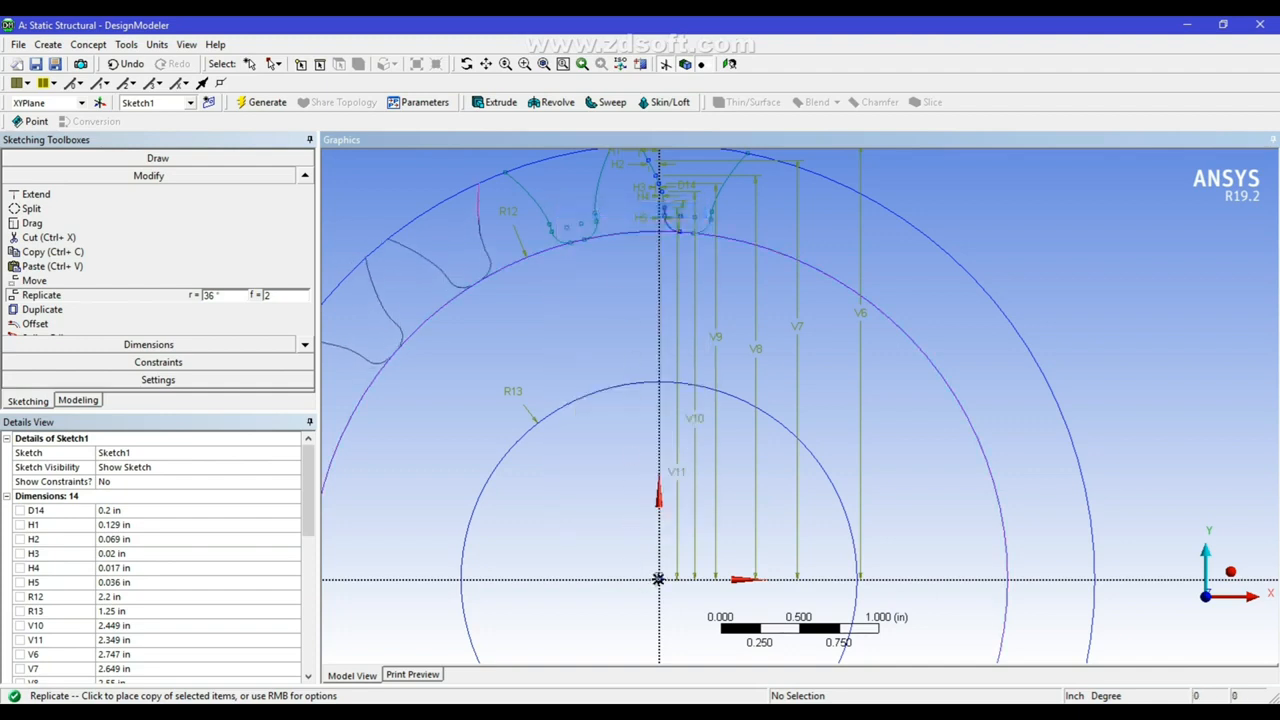
left_click(657, 579)
- Repeat the 36° rotation and placement at the plane origin until tooth gaps fill the whole circle, and end the Replicate
right_click(630, 408)
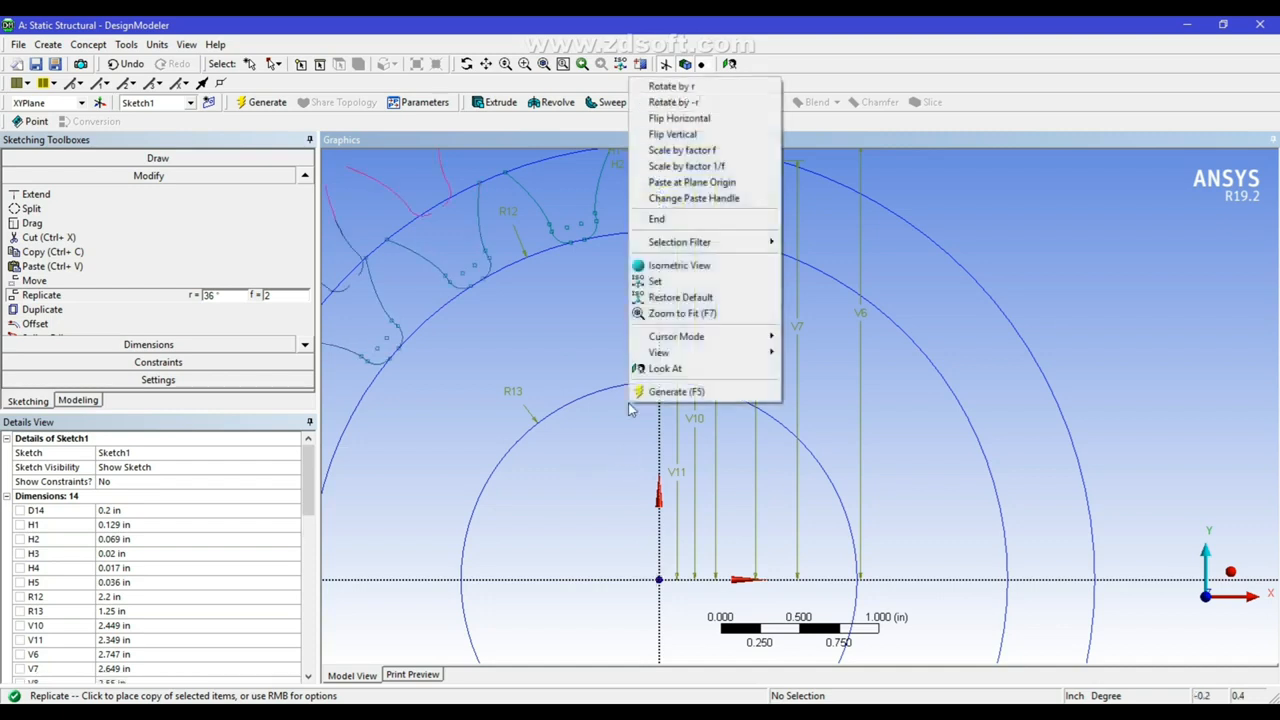
left_click(690, 86)
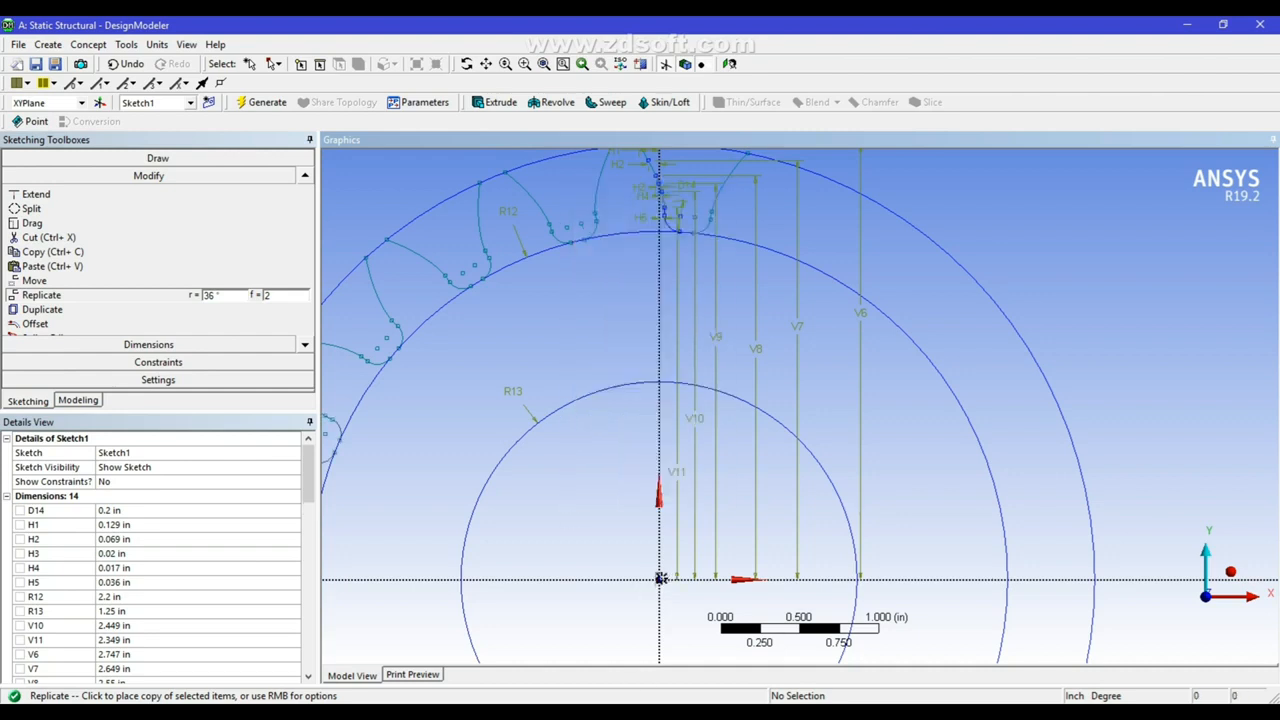
right_click(580, 495)
left_click(621, 176)
right_click(604, 555)
left_click(647, 234)
right_click(588, 512)
left_click(630, 192)
right_click(633, 544)
left_click(662, 214)
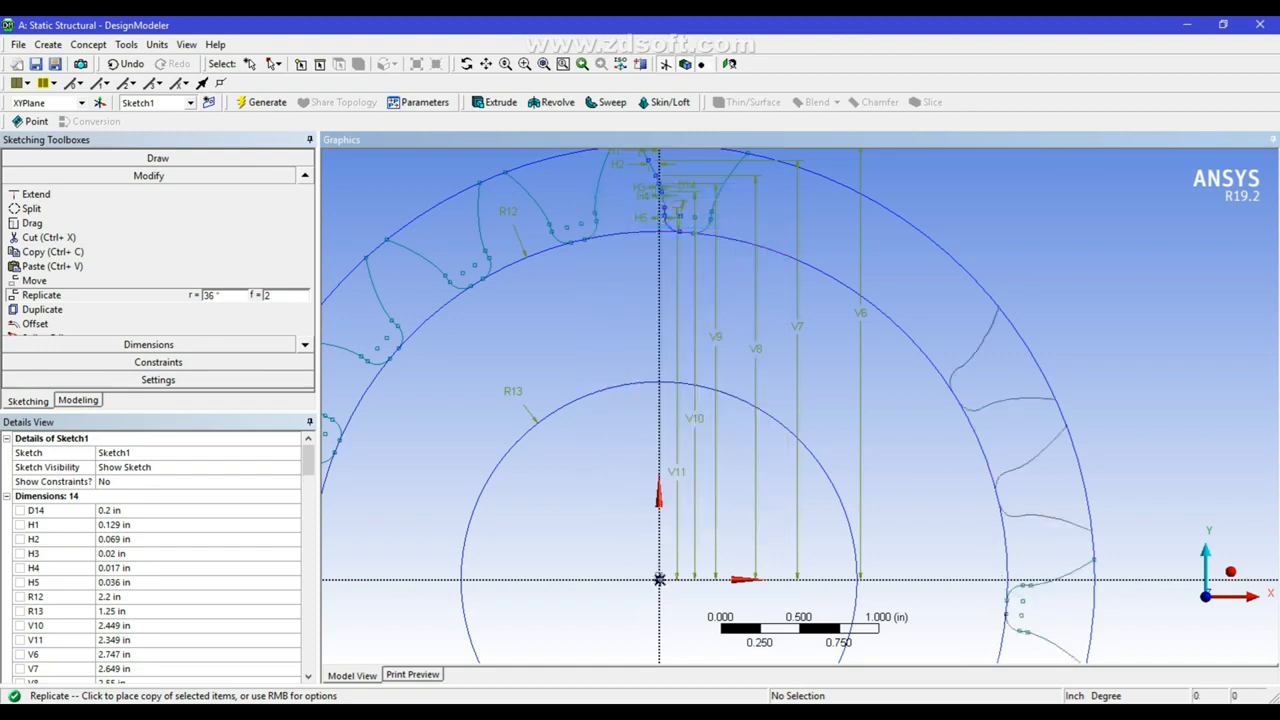
left_click(660, 580)
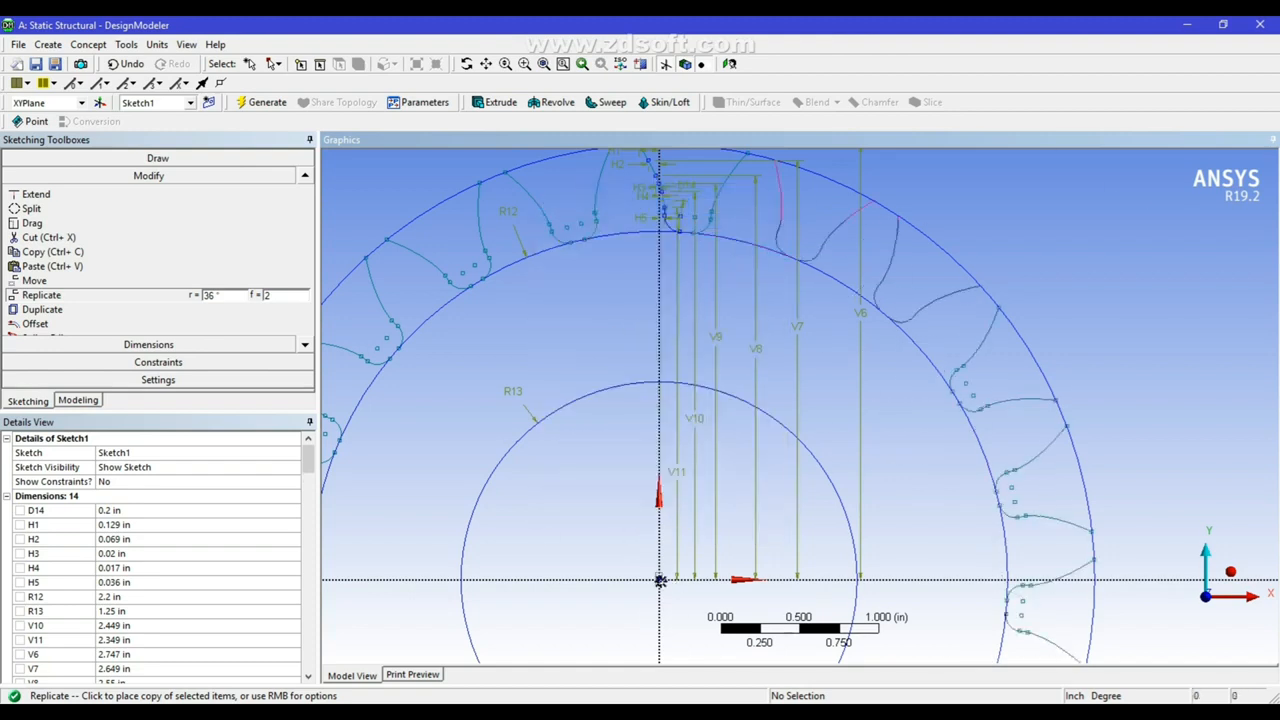
key("Escape")
- Trim the outer circle across the tooth gaps and the middle circle beneath the teeth around most of the gear
scroll(635, 528, "down", 3)
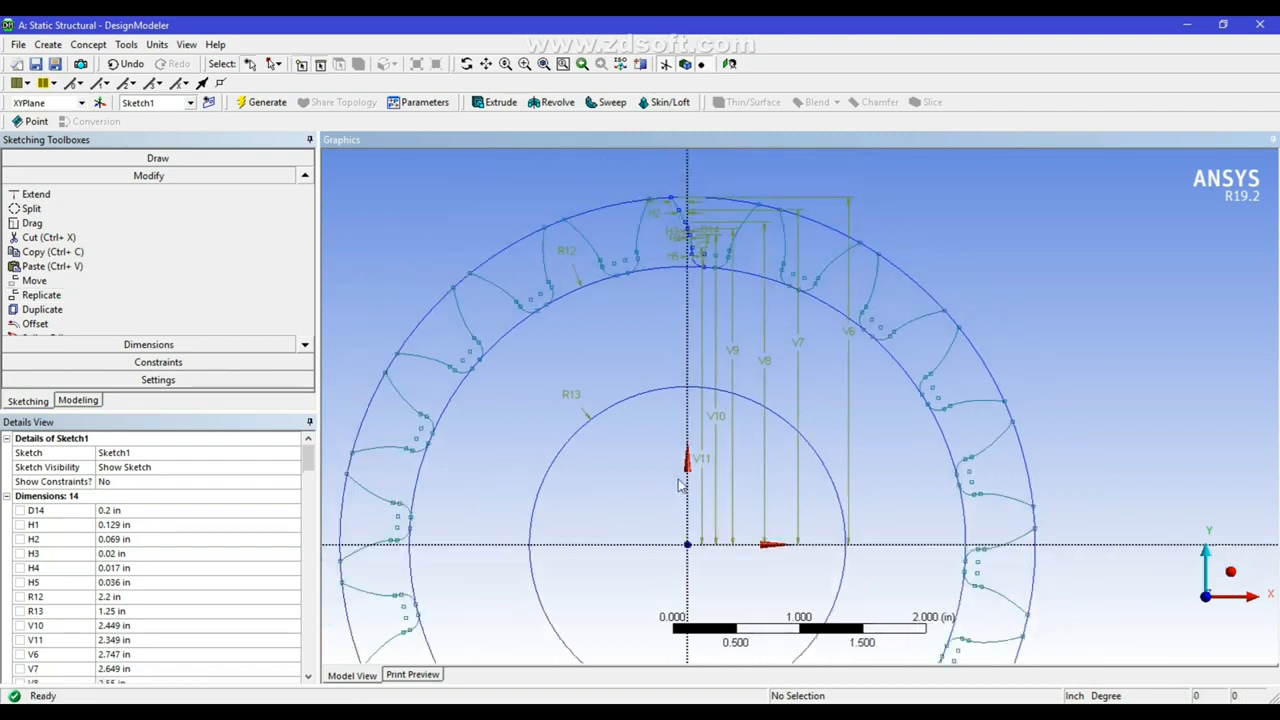
scroll(868, 406, "down", 2)
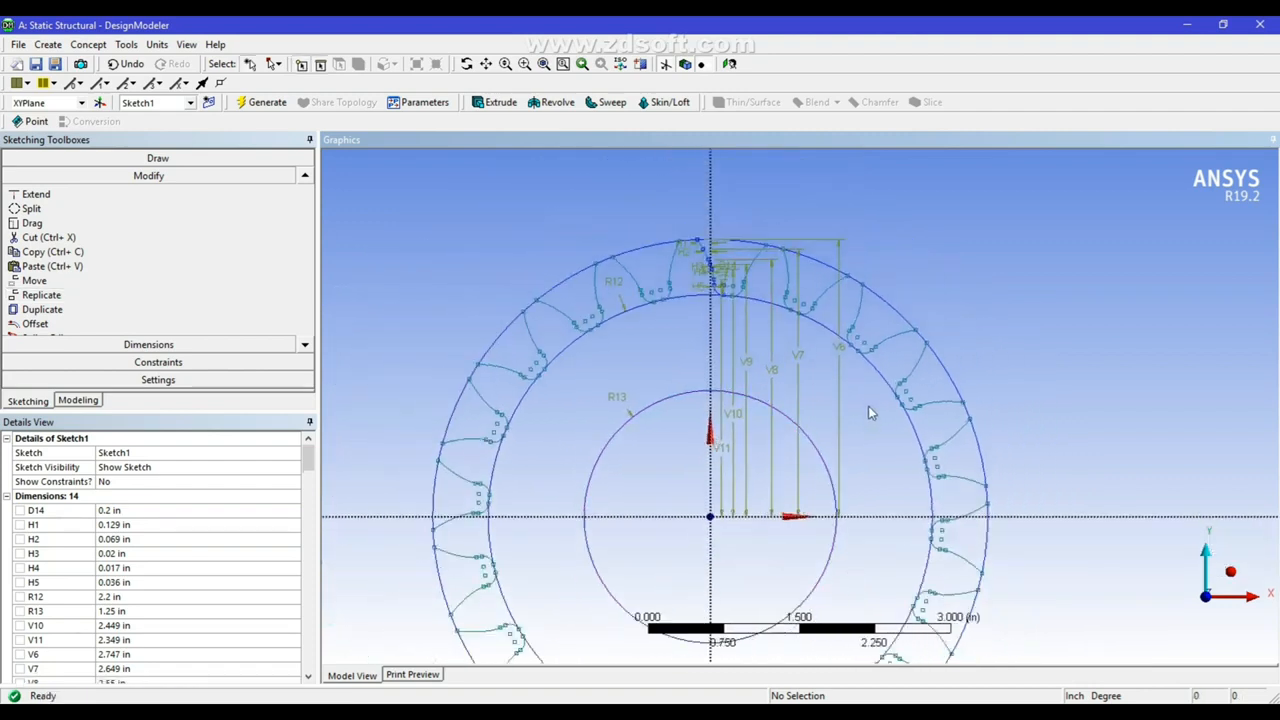
scroll(868, 425, "down", 1)
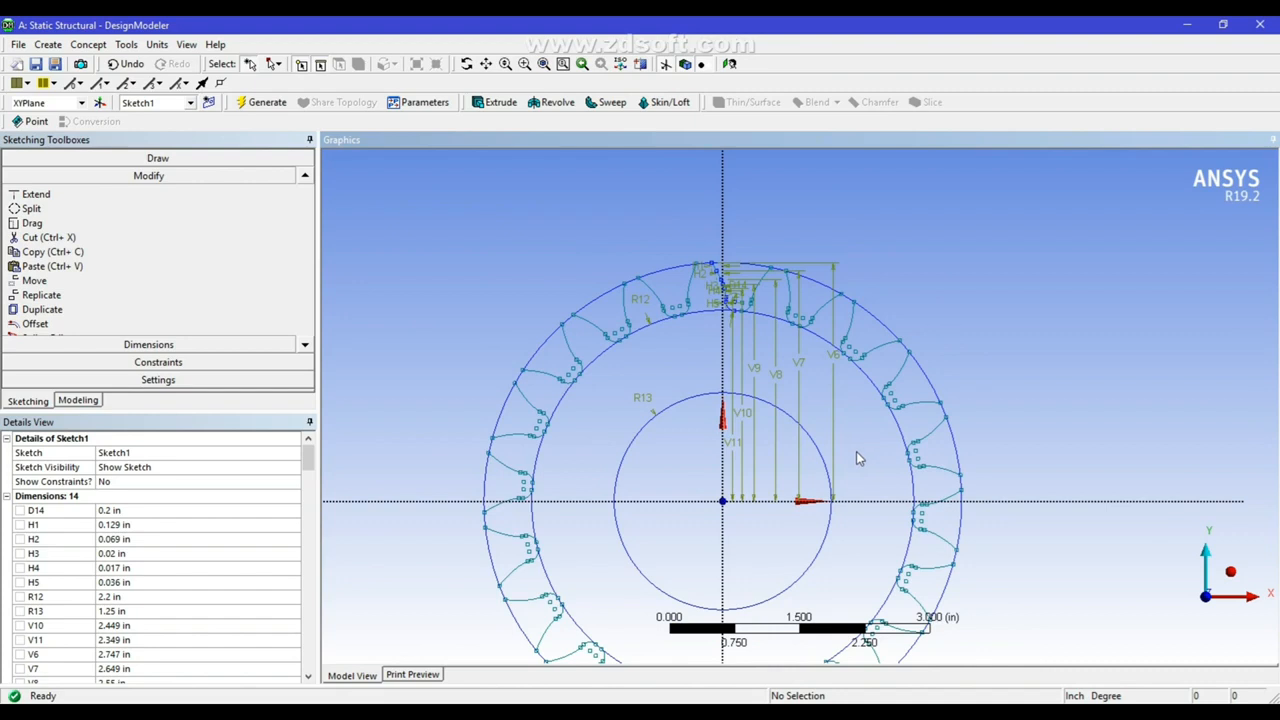
scroll(857, 458, "down", 1)
left_click(486, 63)
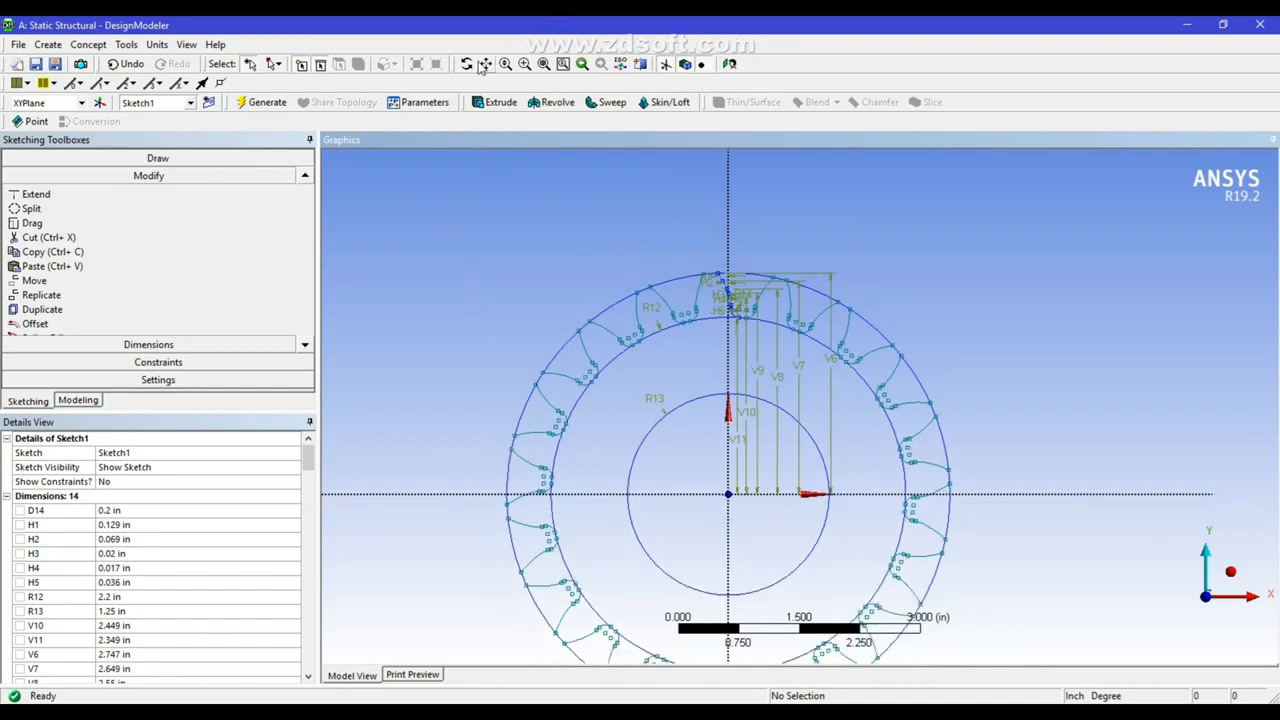
left_click_drag(736, 423, 708, 341)
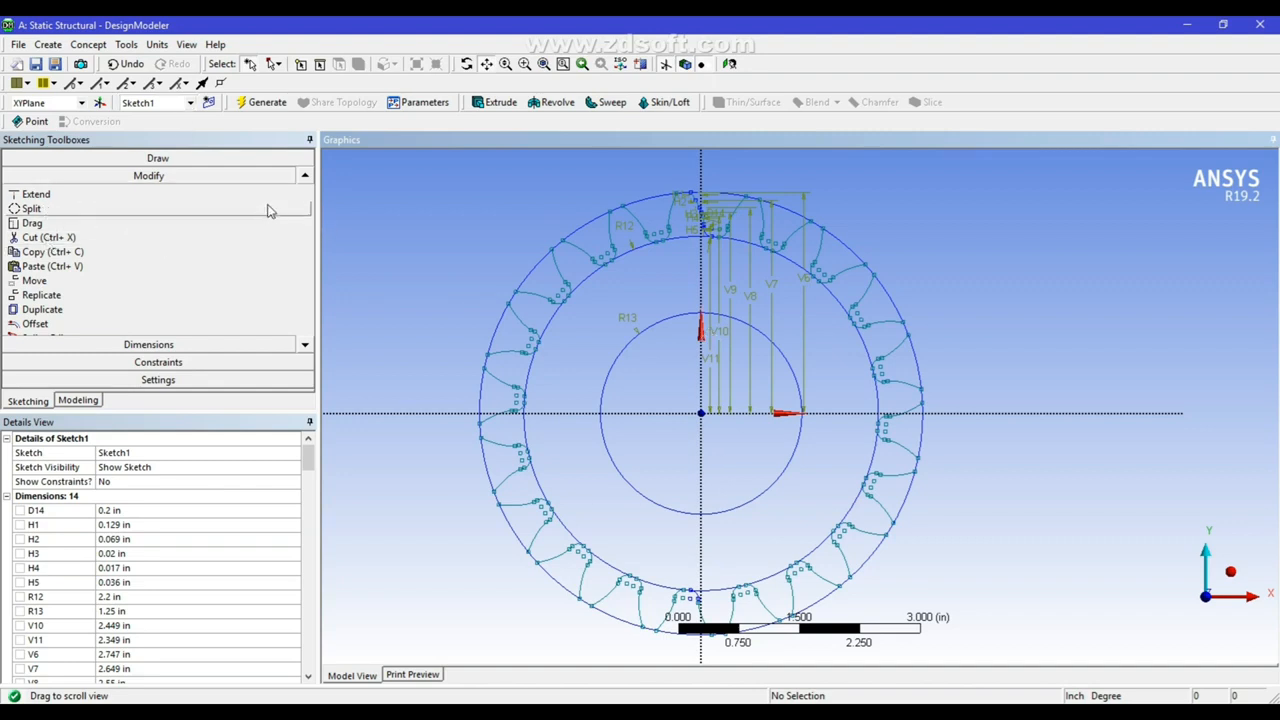
left_click(305, 178)
left_click(305, 178)
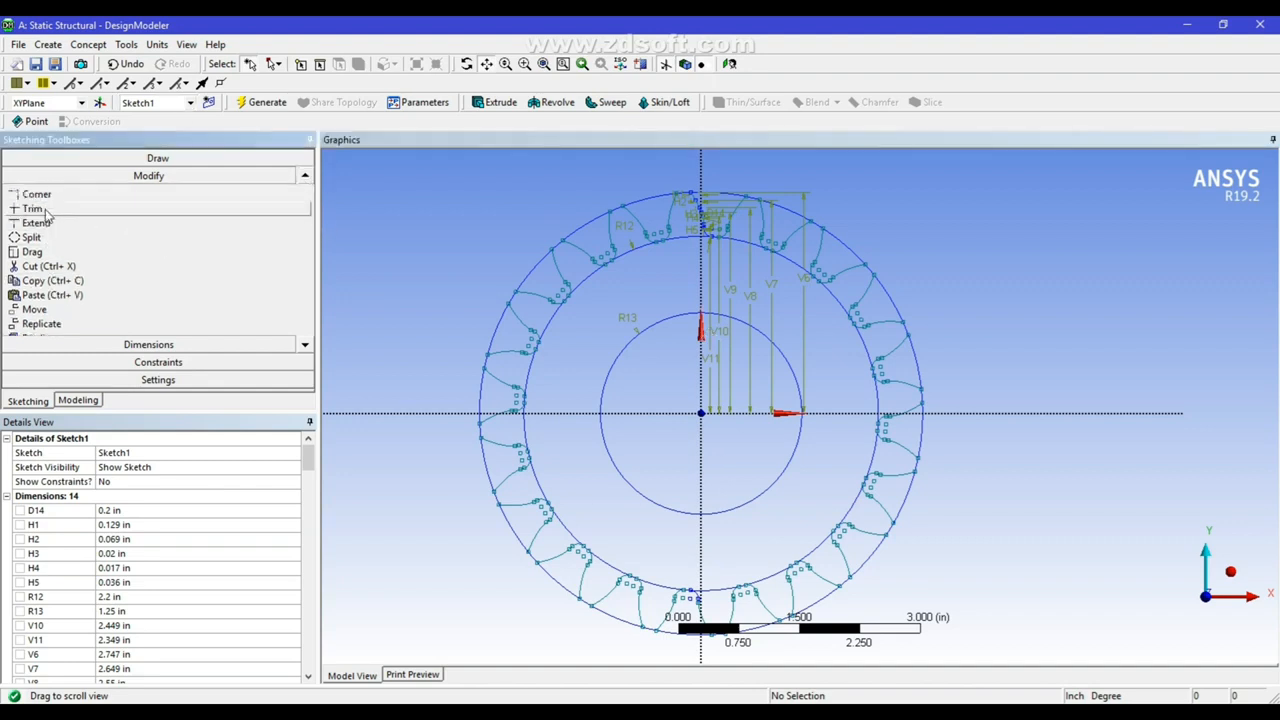
left_click(130, 210)
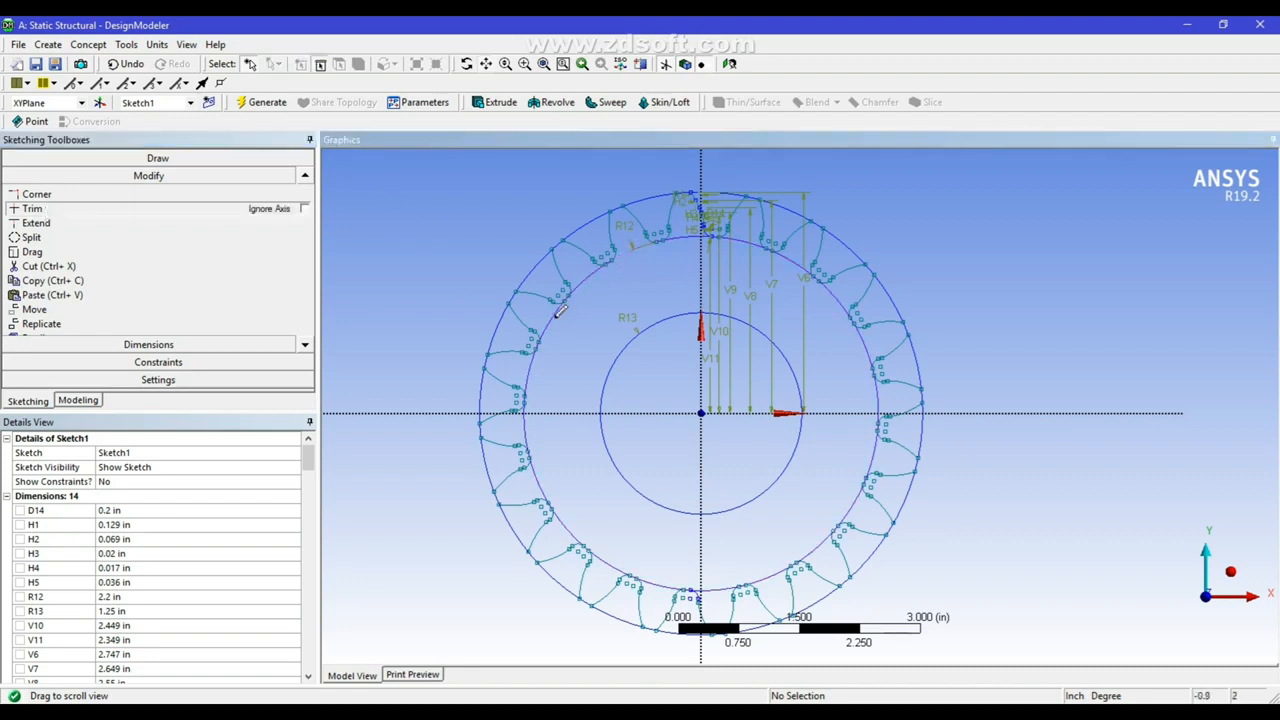
left_click(538, 265)
left_click(594, 223)
left_click(650, 199)
left_click(698, 192)
mouse_move(786, 214)
left_mouse_down()
mouse_move(923, 371)
mouse_move(846, 438)
mouse_move(878, 426)
mouse_move(850, 570)
mouse_move(670, 615)
mouse_move(612, 557)
mouse_move(534, 437)
mouse_move(546, 434)
left_mouse_up()
scroll(589, 486, "down", 1)
- Undo the last trims and trim the remaining outer and middle circle segments on the gear's left side to leave a clean tooth outline
left_click(128, 64)
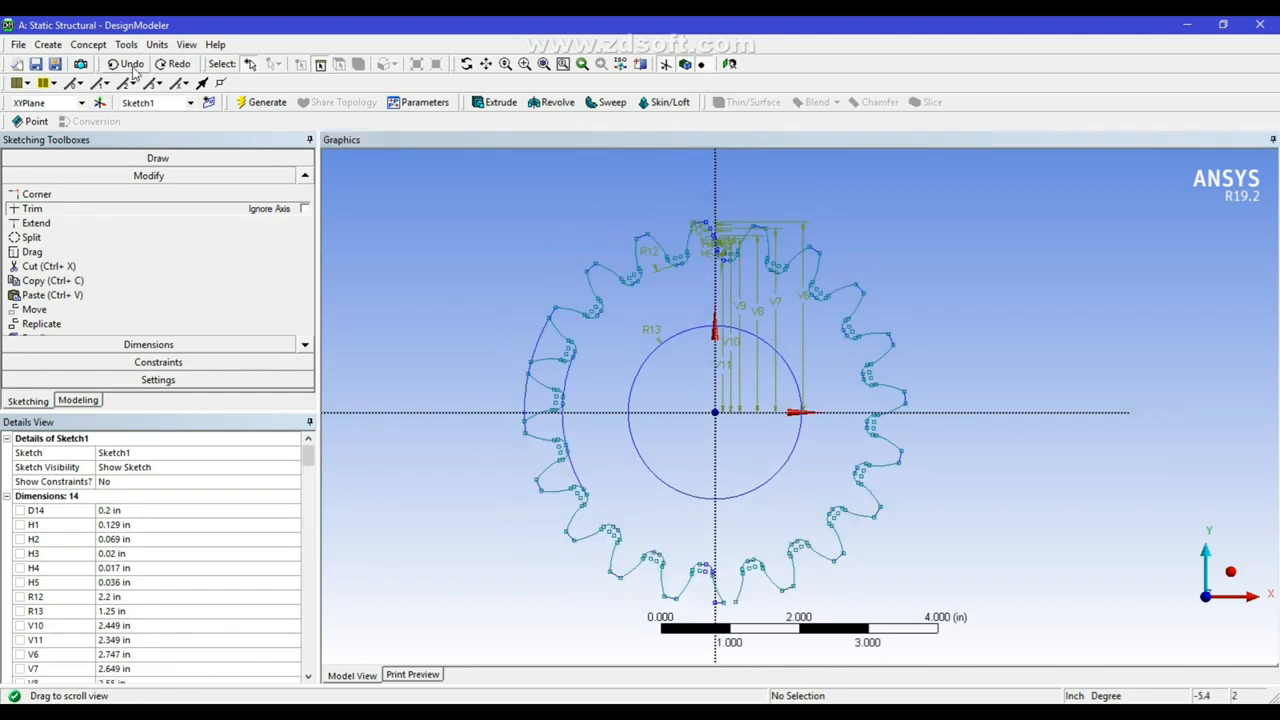
left_click(132, 68)
left_click(685, 563)
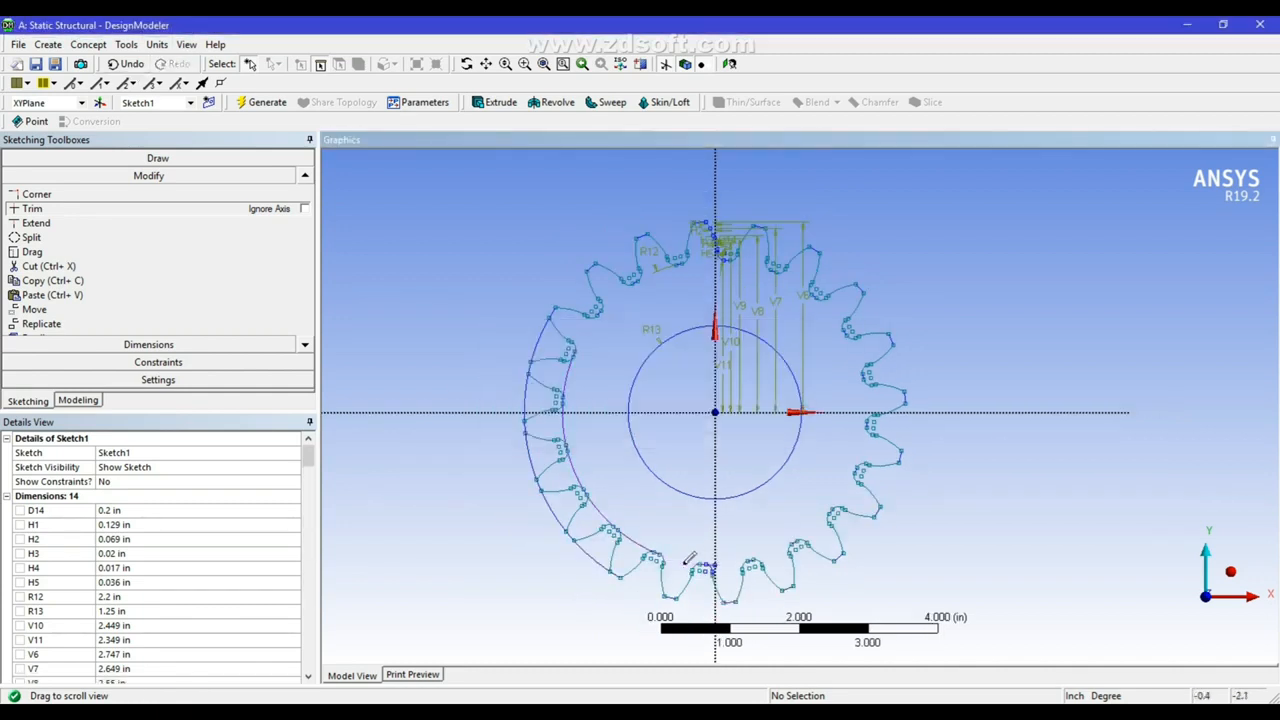
mouse_move(604, 516)
left_mouse_down()
mouse_move(532, 462)
mouse_move(560, 369)
mouse_move(566, 423)
left_mouse_up()
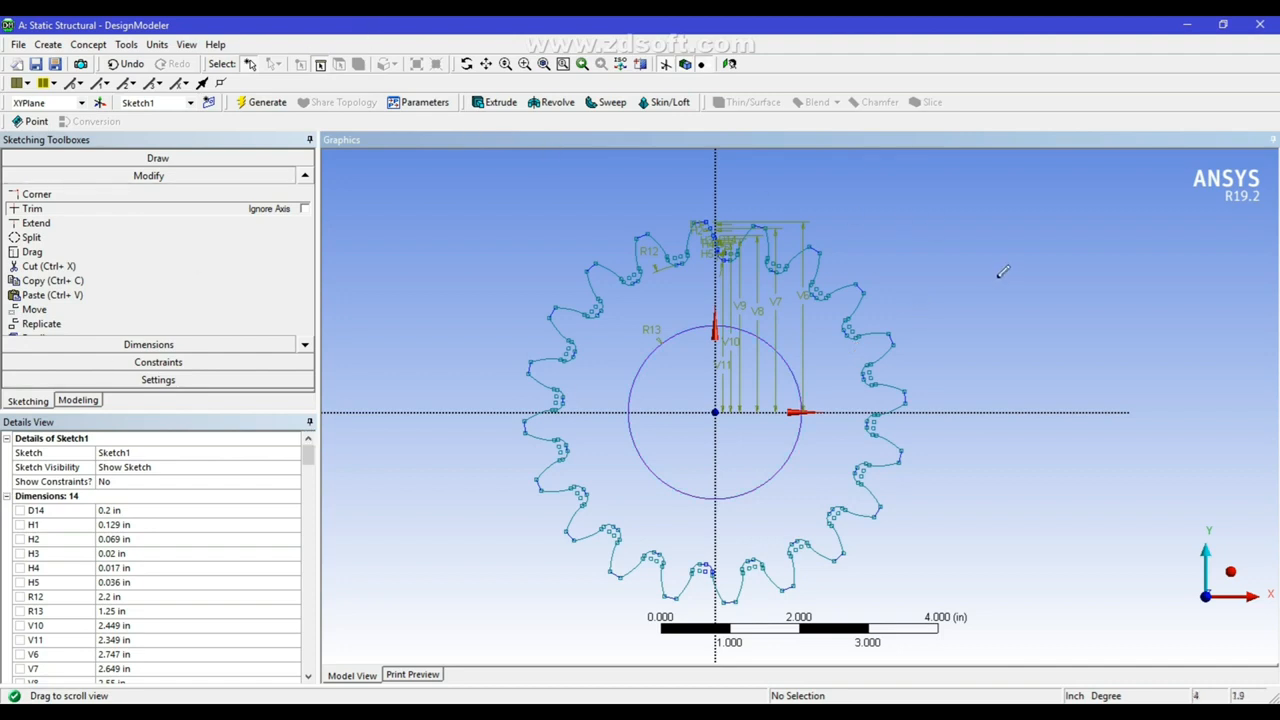
- Extrude the gear sketch symmetrically in both directions with a depth of 0.5 in and generate the gear body
left_click(500, 103)
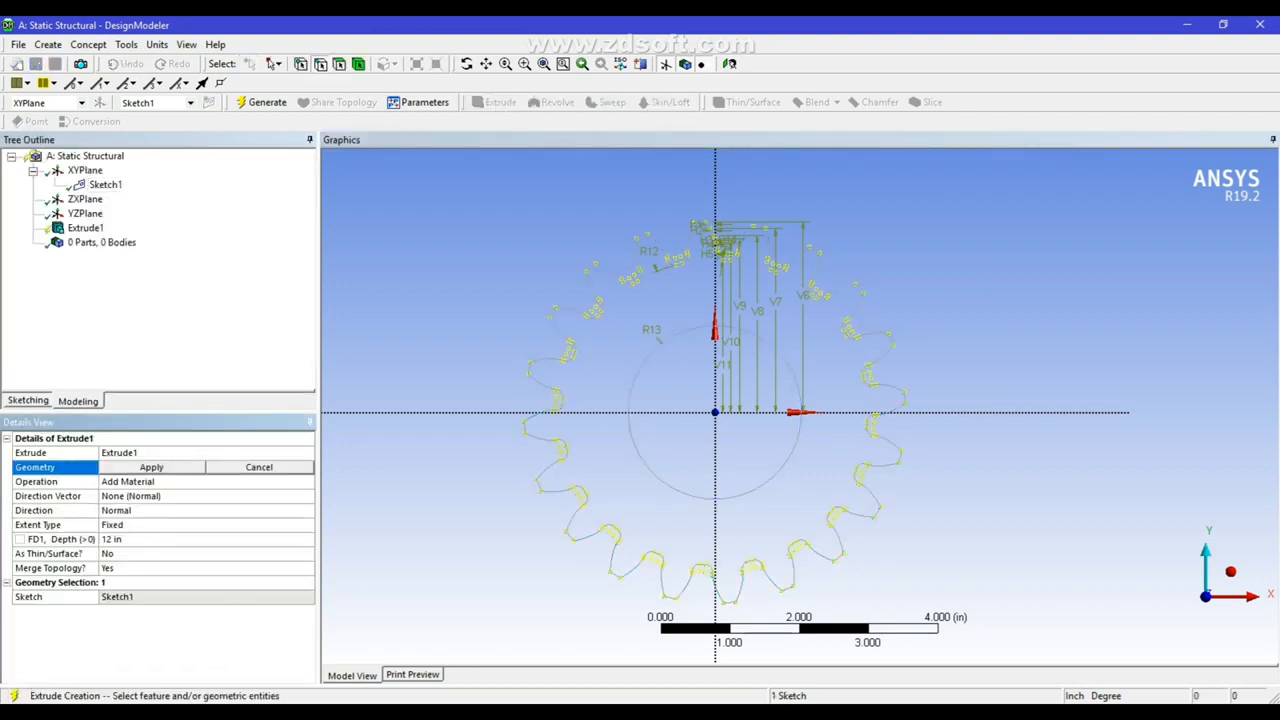
left_click(152, 467)
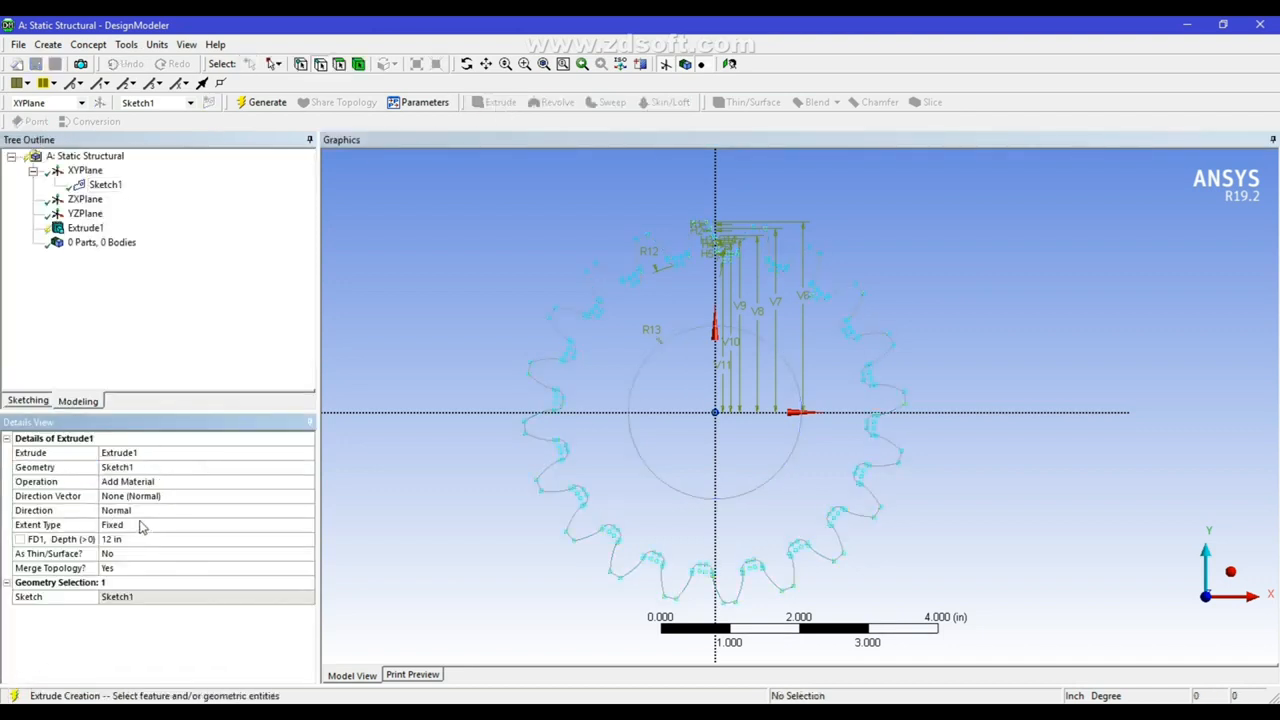
left_click(142, 512)
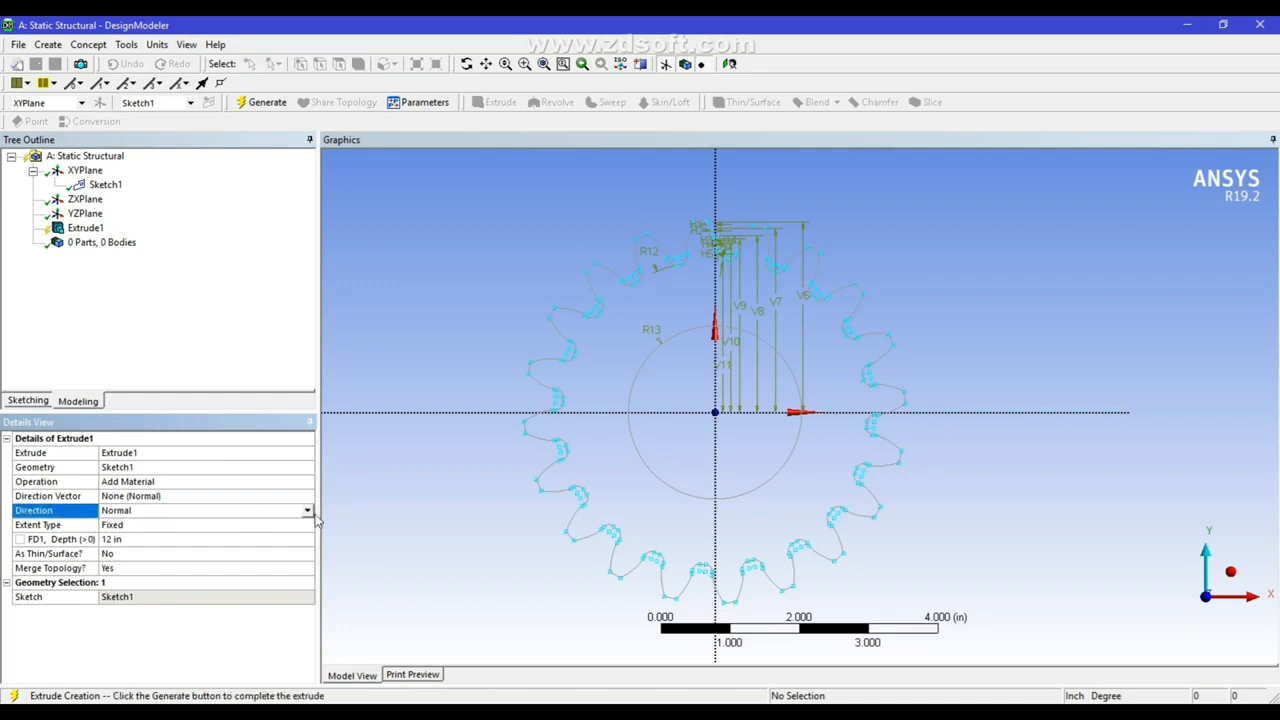
left_click(308, 512)
left_click(155, 552)
left_click(118, 540)
key("BackSpace")
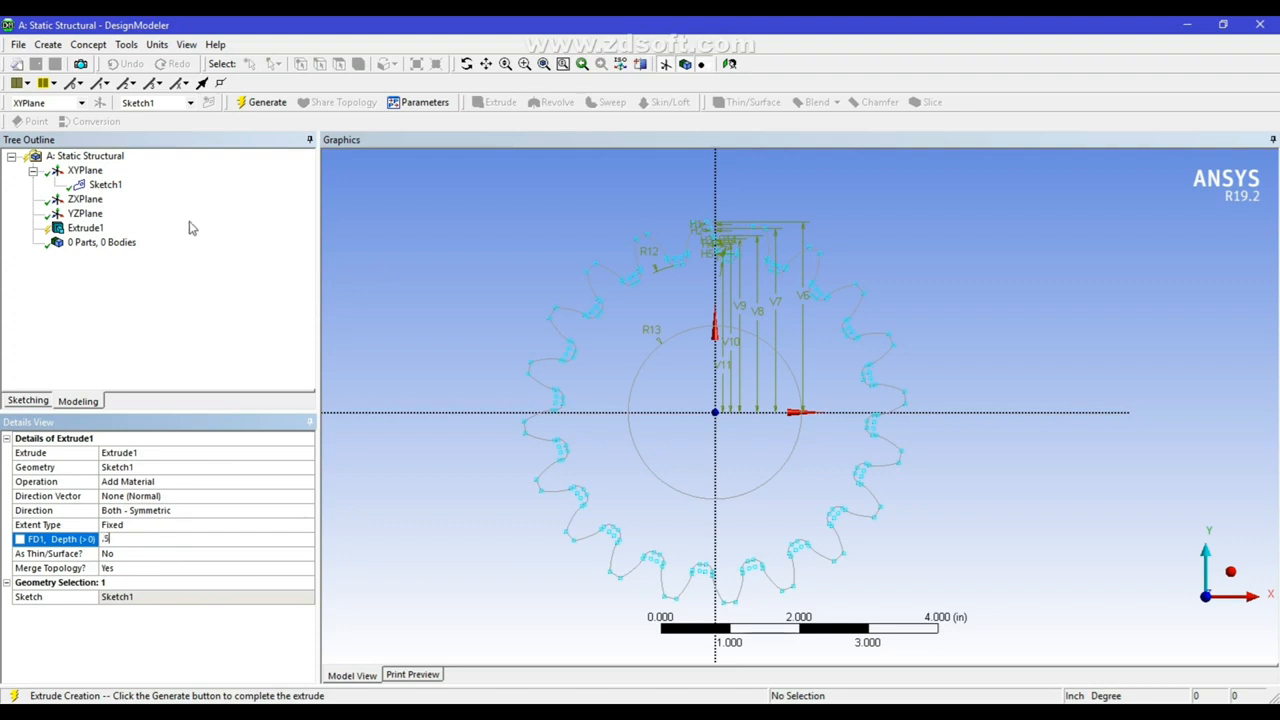
left_click(256, 106)
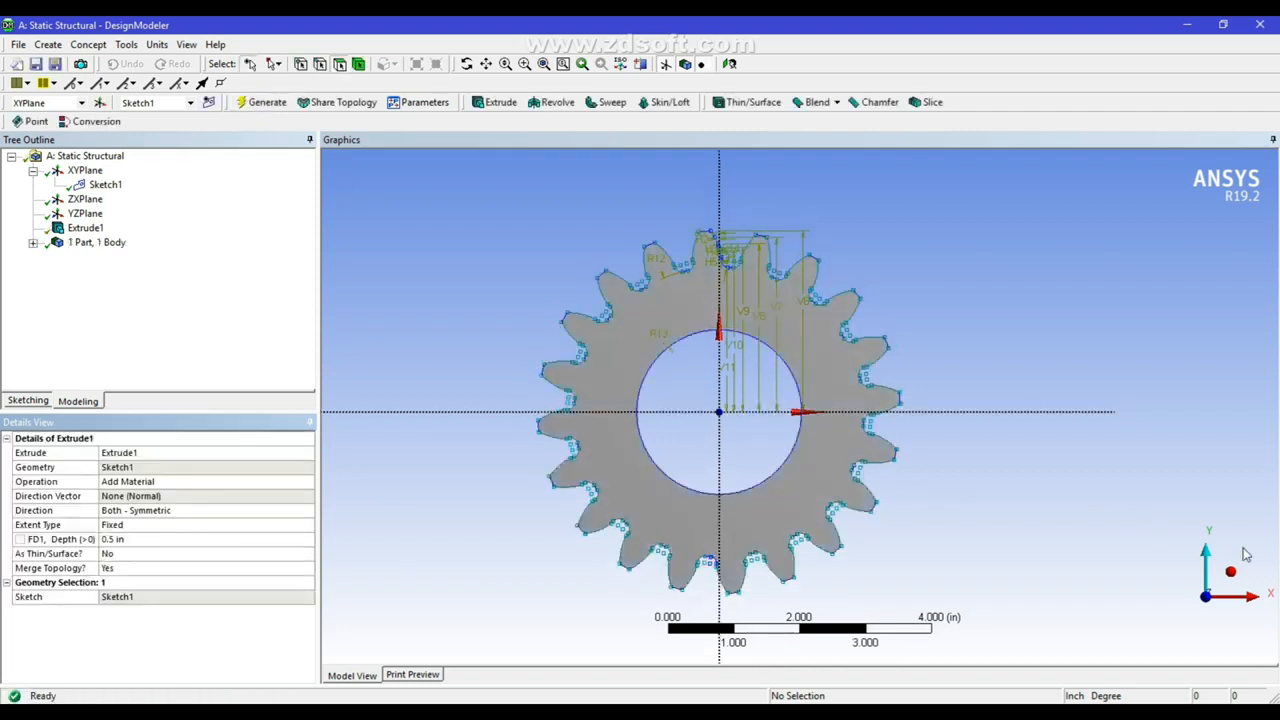
left_click(1230, 574)
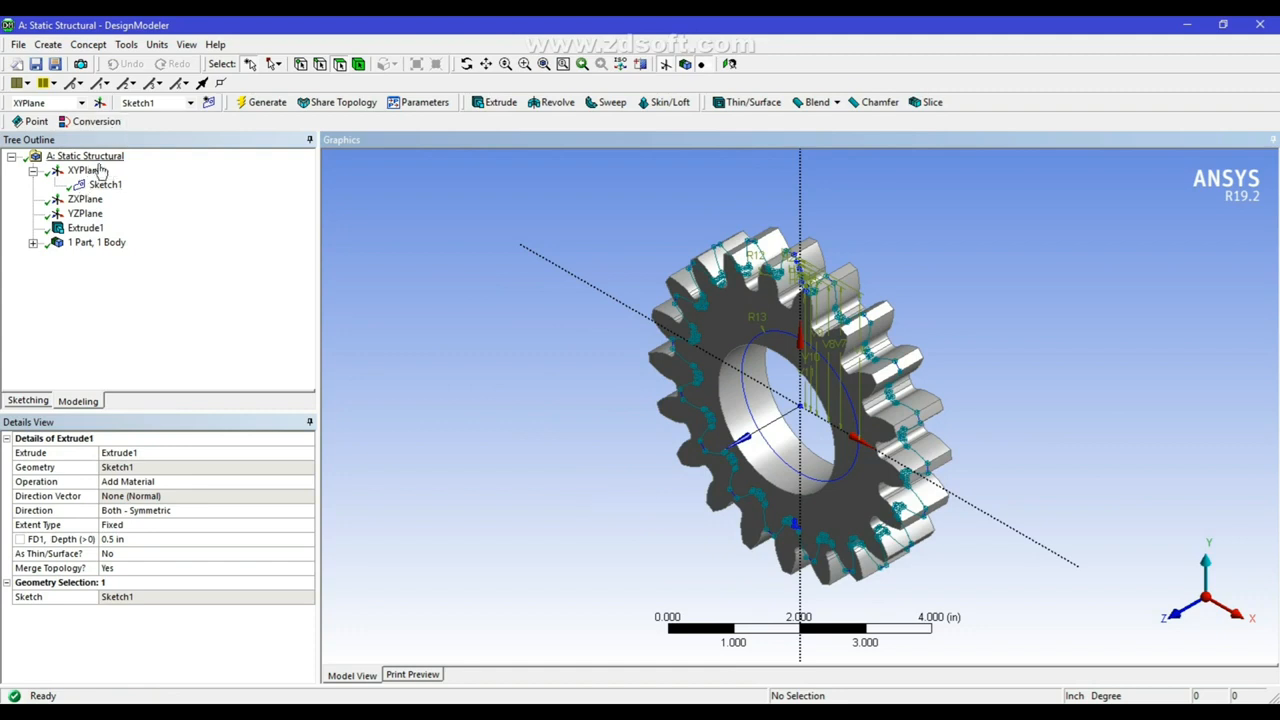
- Create and generate a new plane based on XYPlane without any transform
left_click(98, 103)
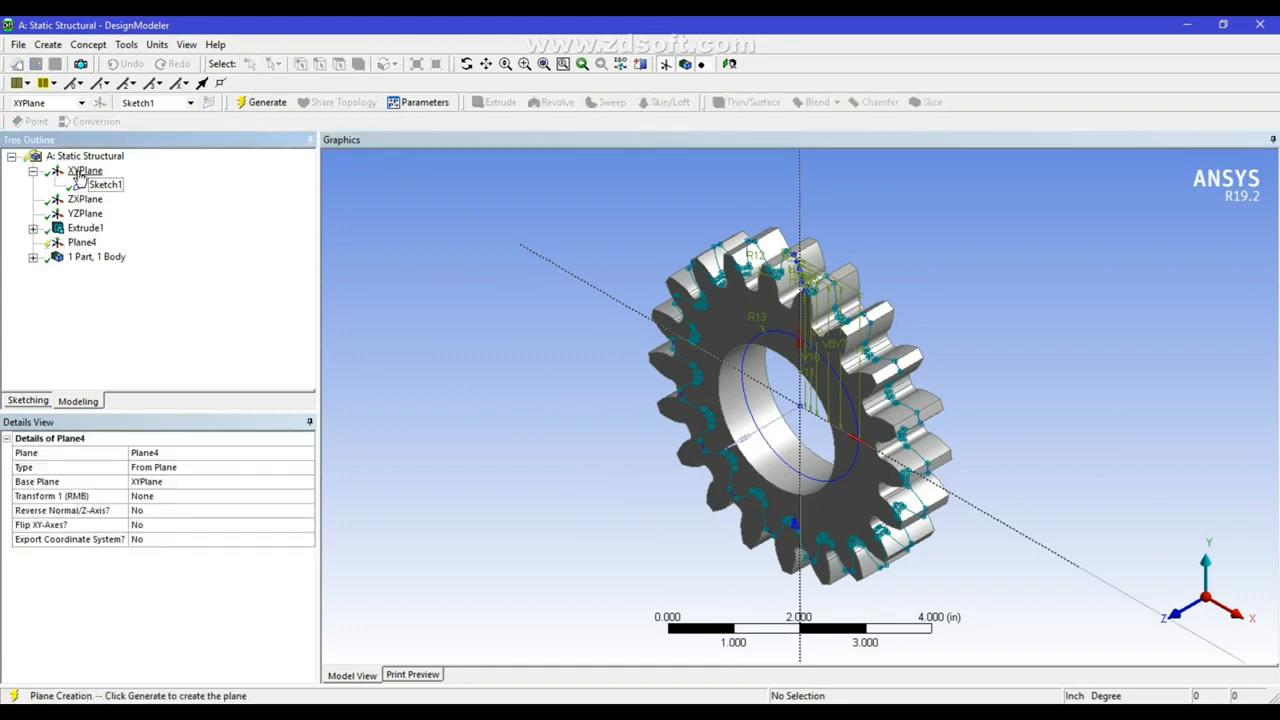
left_click(80, 172)
left_click(153, 484)
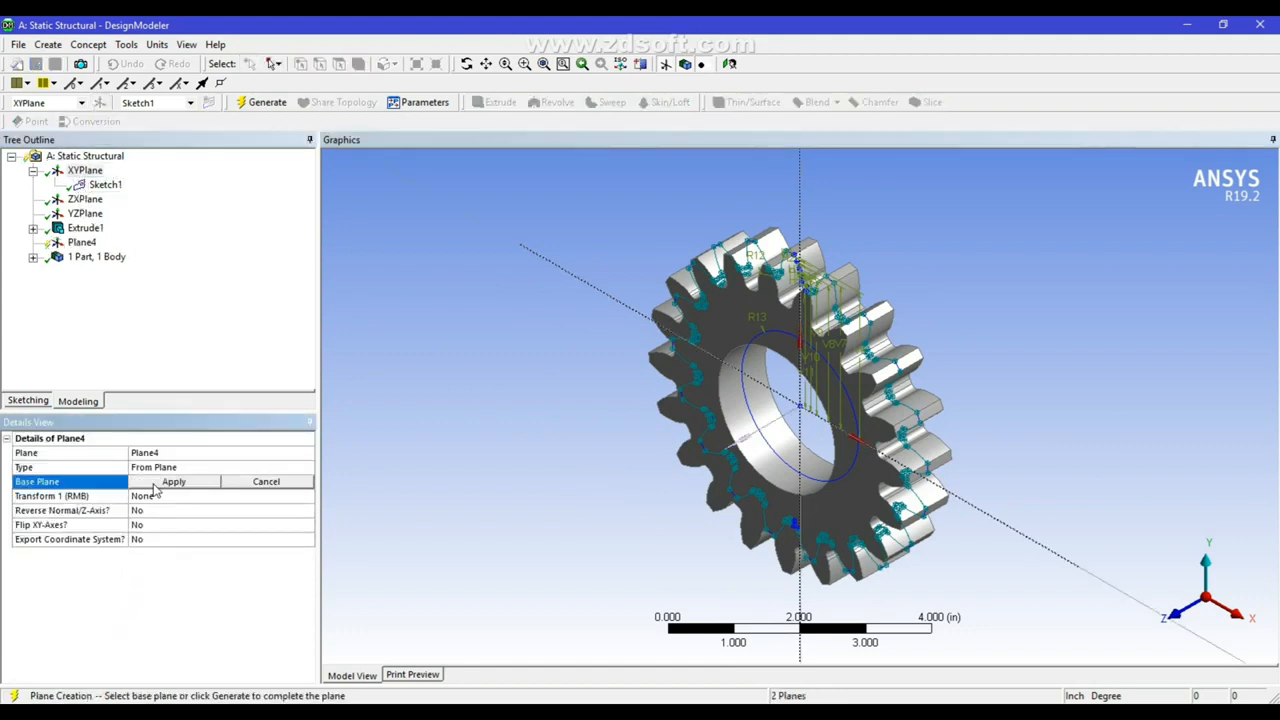
left_click(172, 482)
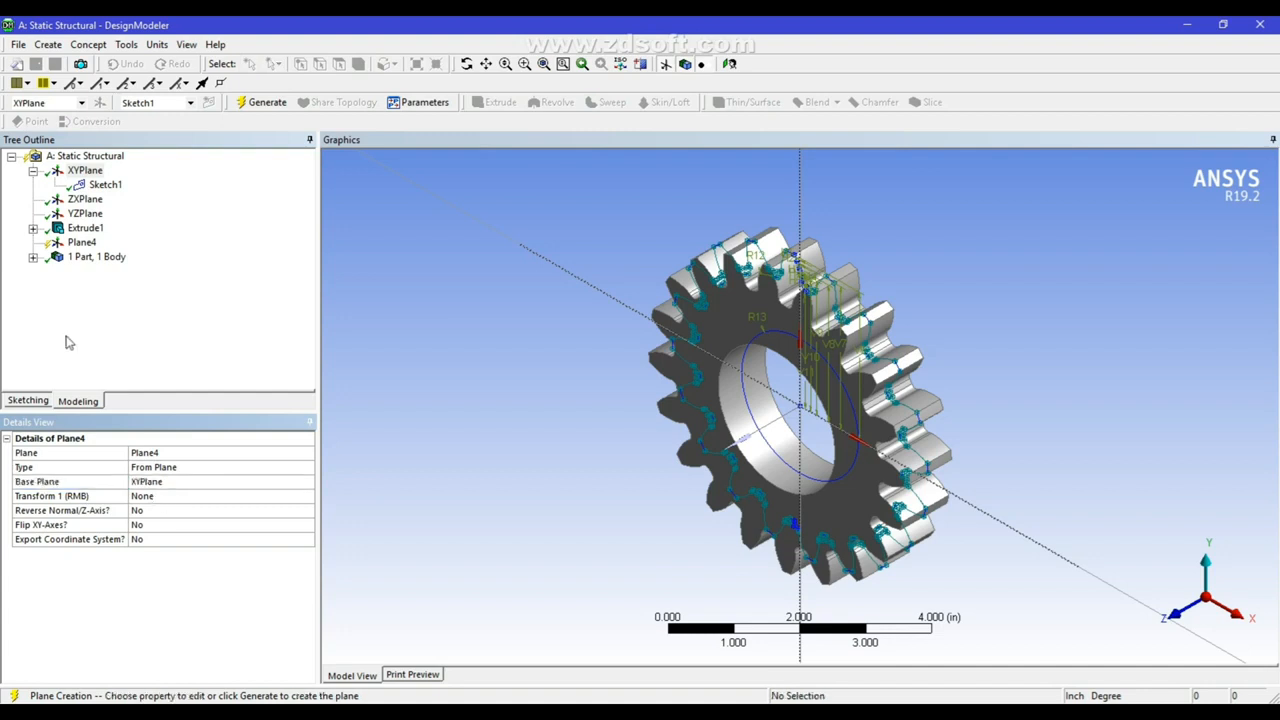
left_click(262, 102)
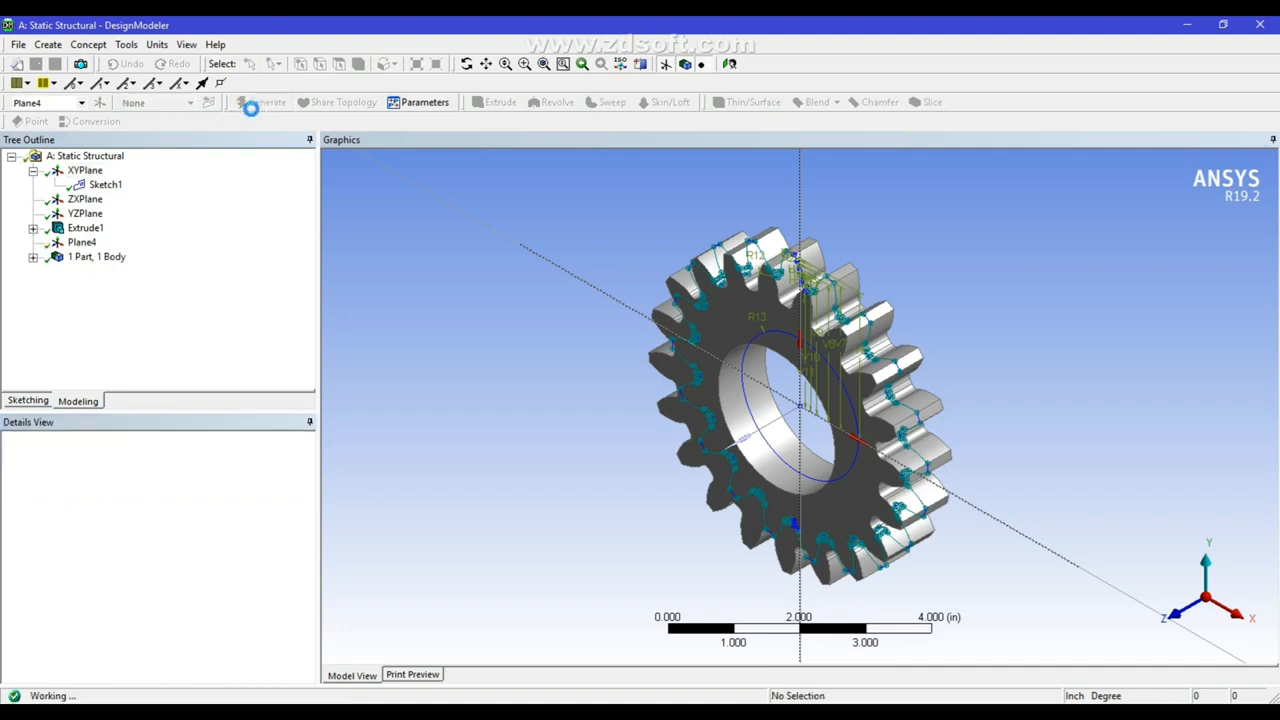
- Sketch a circle of about 0.76 in radius on the new plane, centred at the origin inside the gear bore
left_click(86, 244)
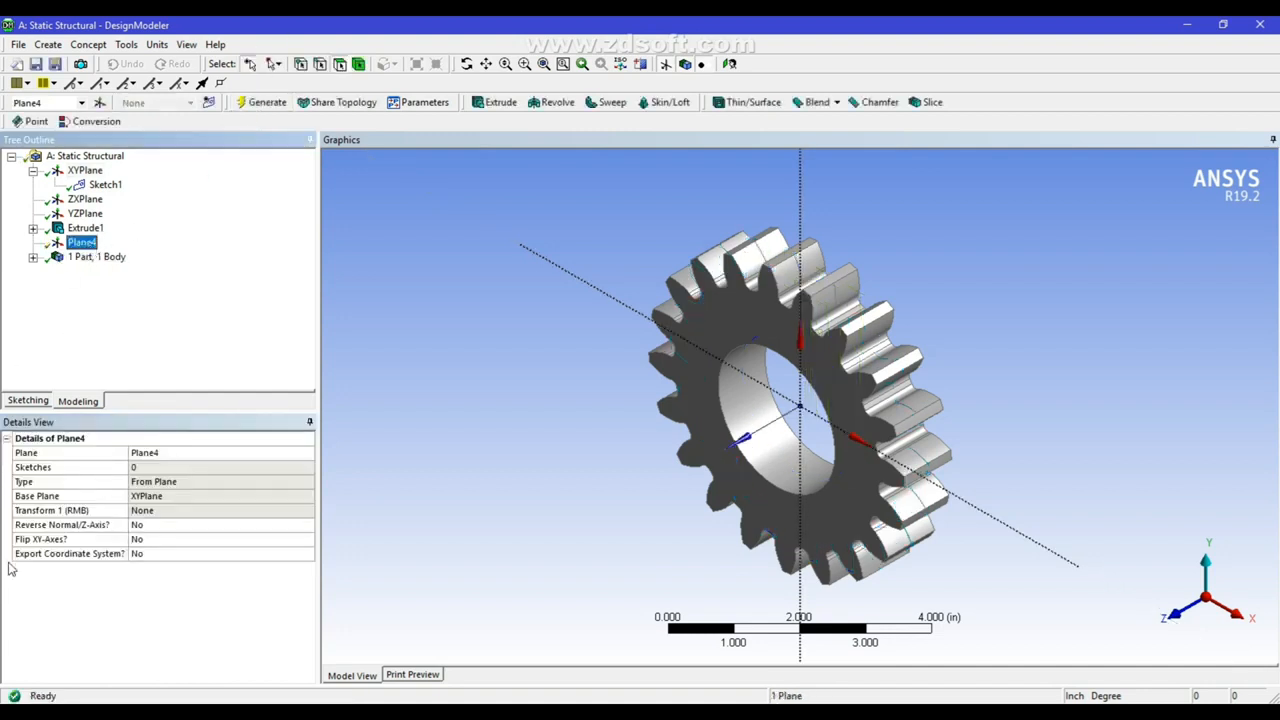
left_click(26, 401)
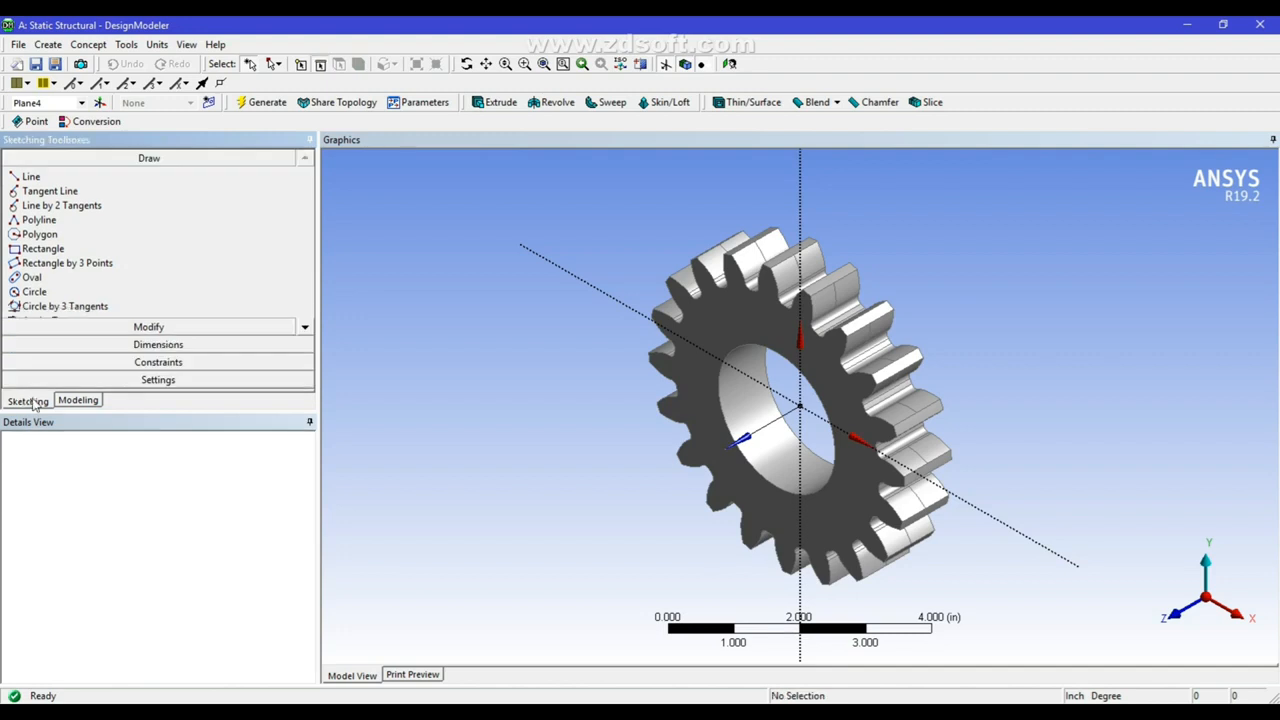
left_click(33, 292)
left_click(729, 63)
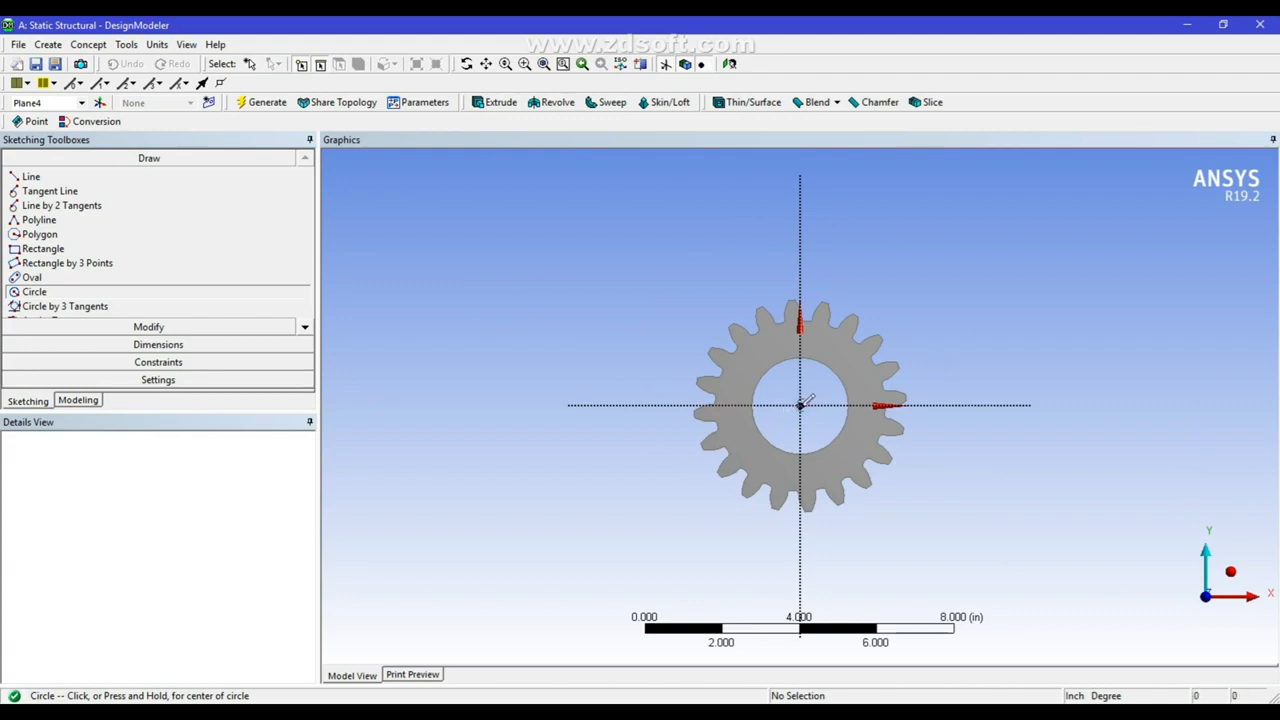
left_click_drag(800, 404, 804, 374)
- Add a radius dimension to the circle in the gear bore and set it to 1.25 in
left_click(158, 346)
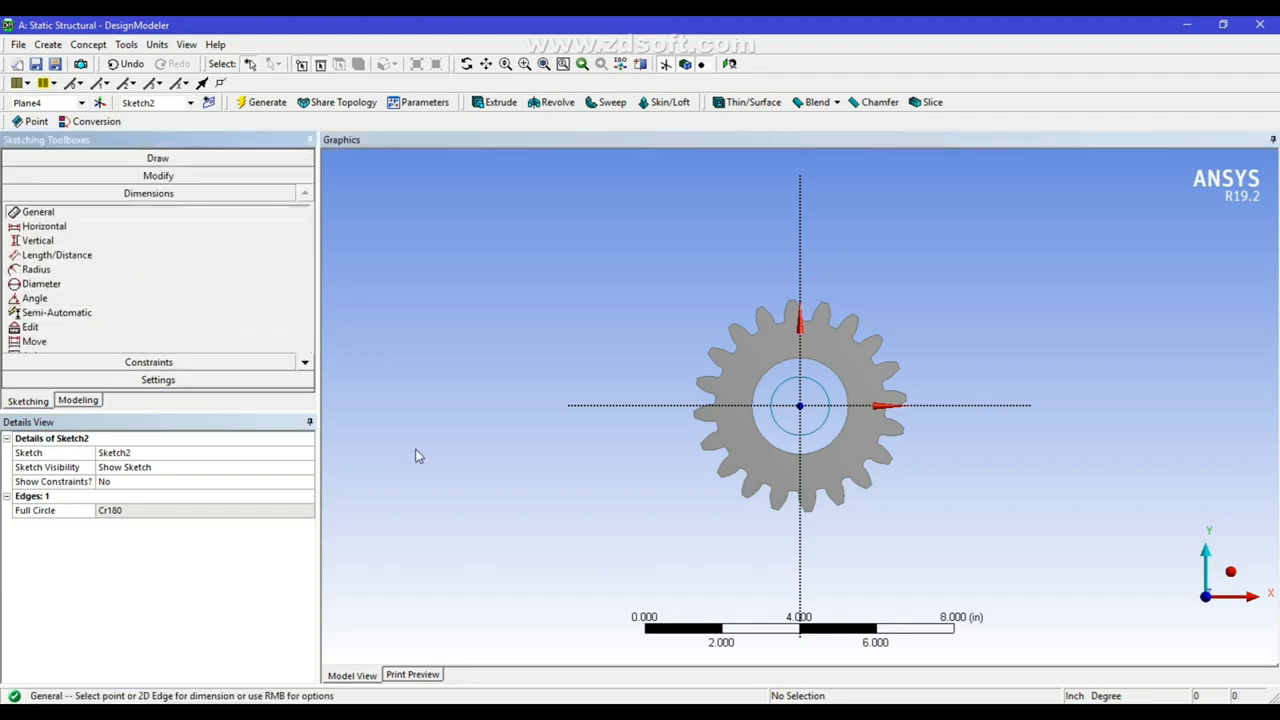
left_click(36, 269)
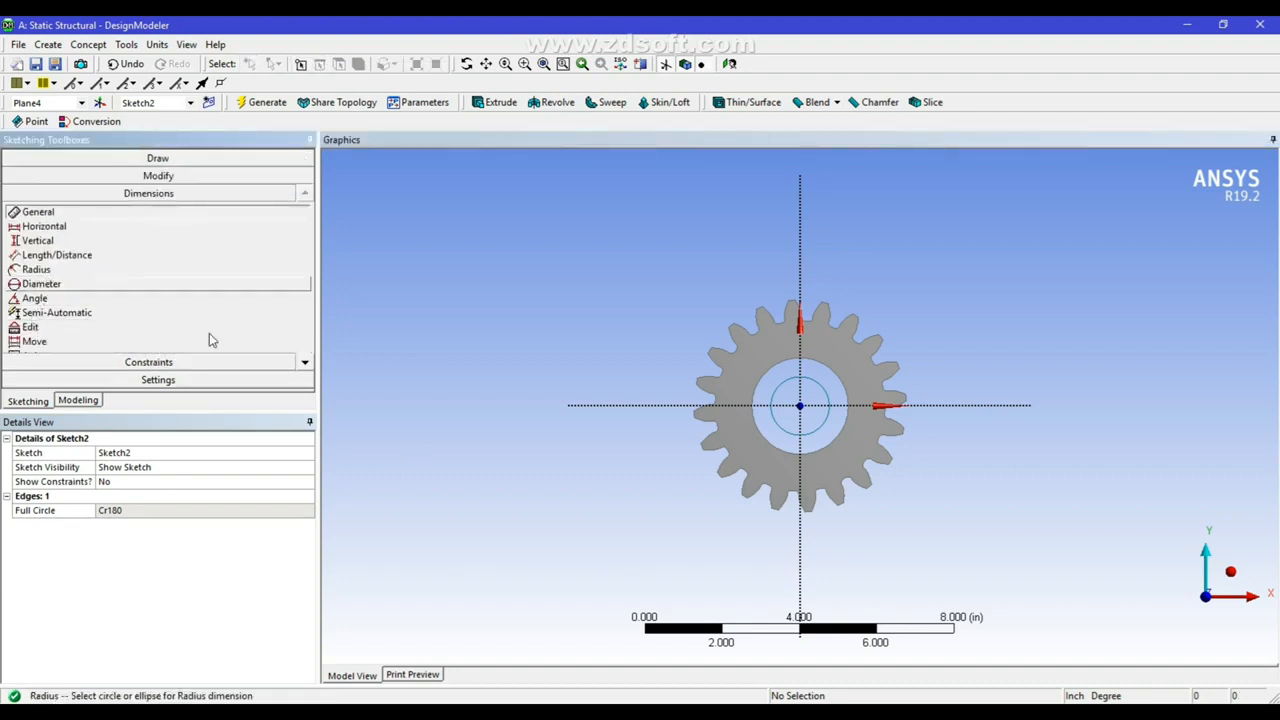
left_click(783, 392)
left_click(776, 362)
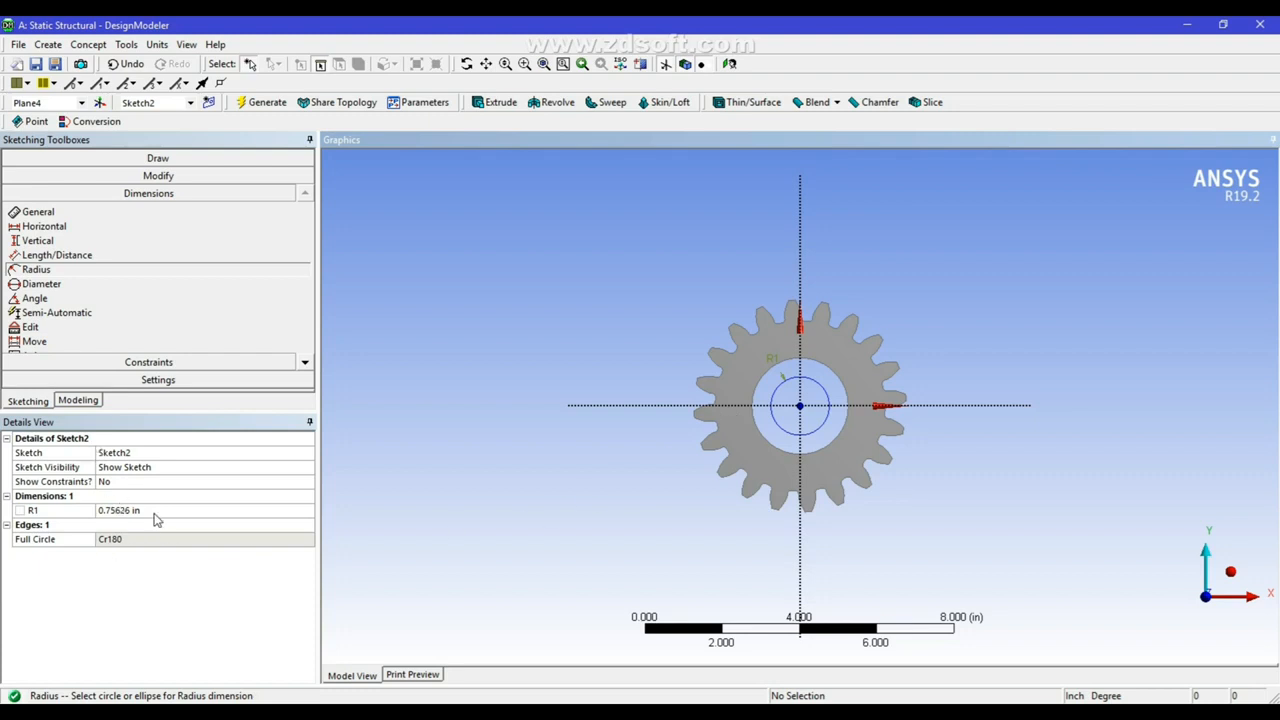
left_click(155, 512)
type("1.25")
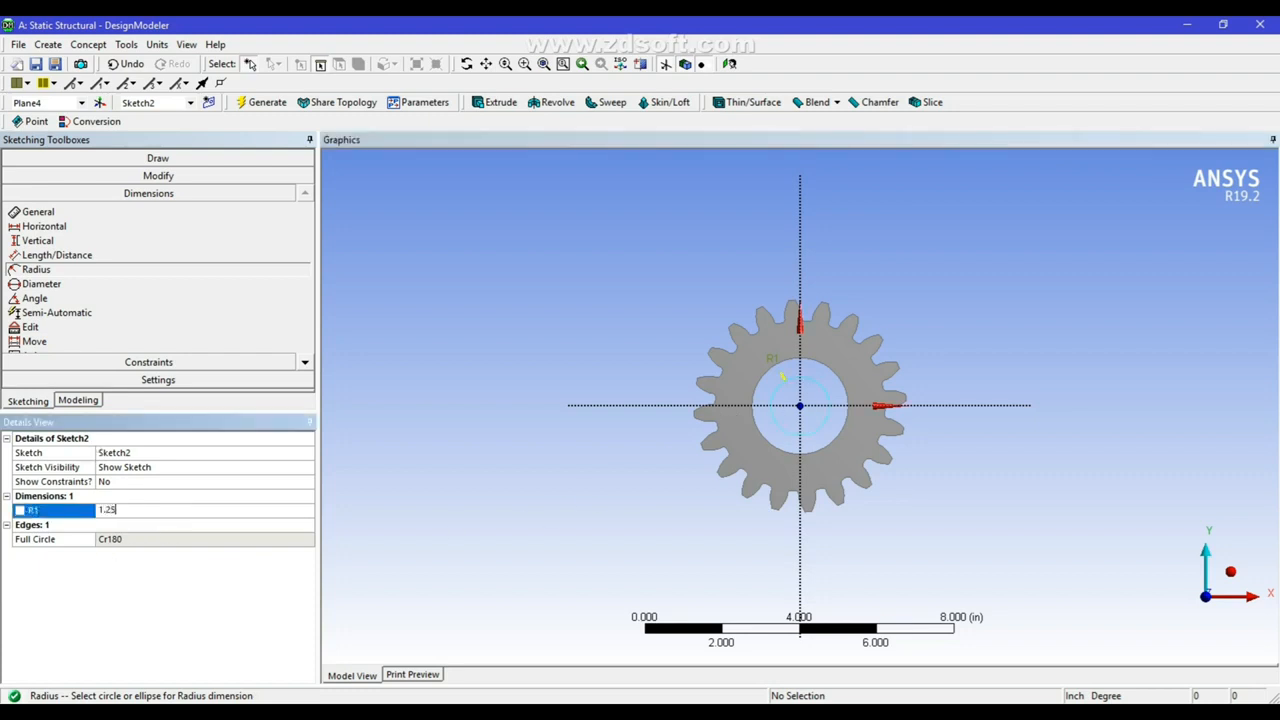
key("Return")
- Extrude the bore circle as an Add Frozen shaft, Both - Symmetric with a depth of 6 in, and generate it
left_click(499, 104)
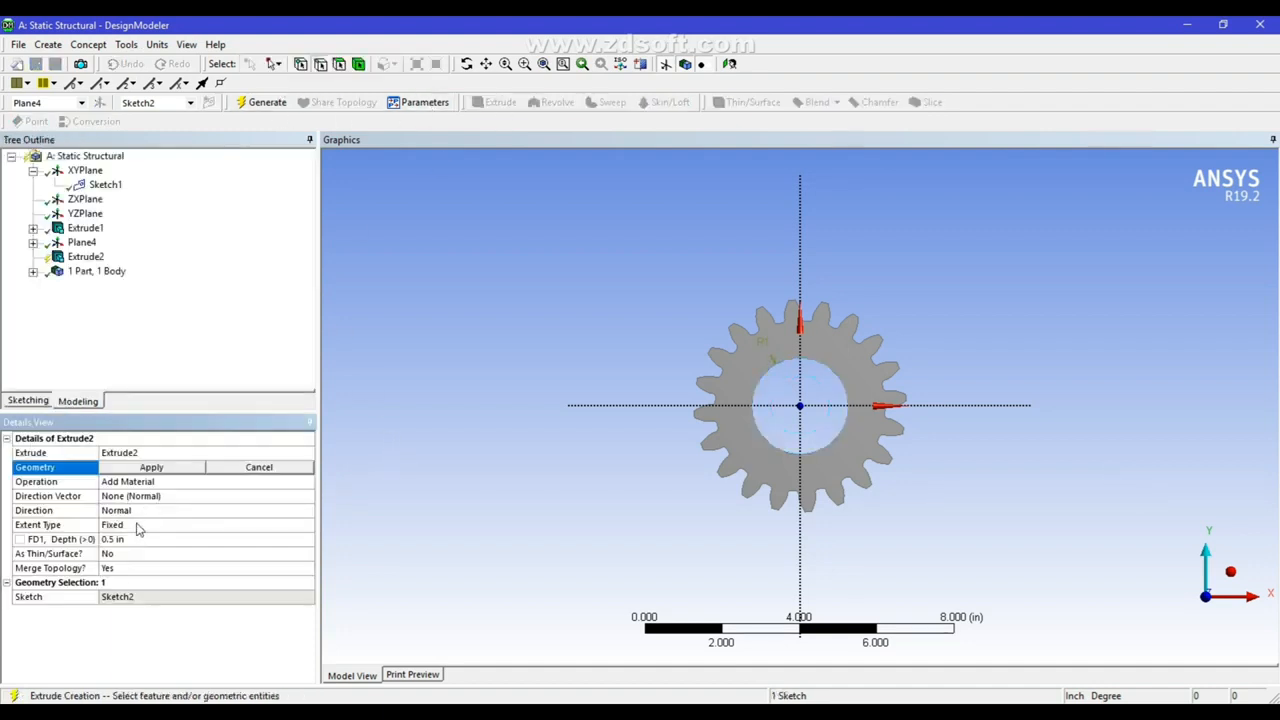
left_click(148, 484)
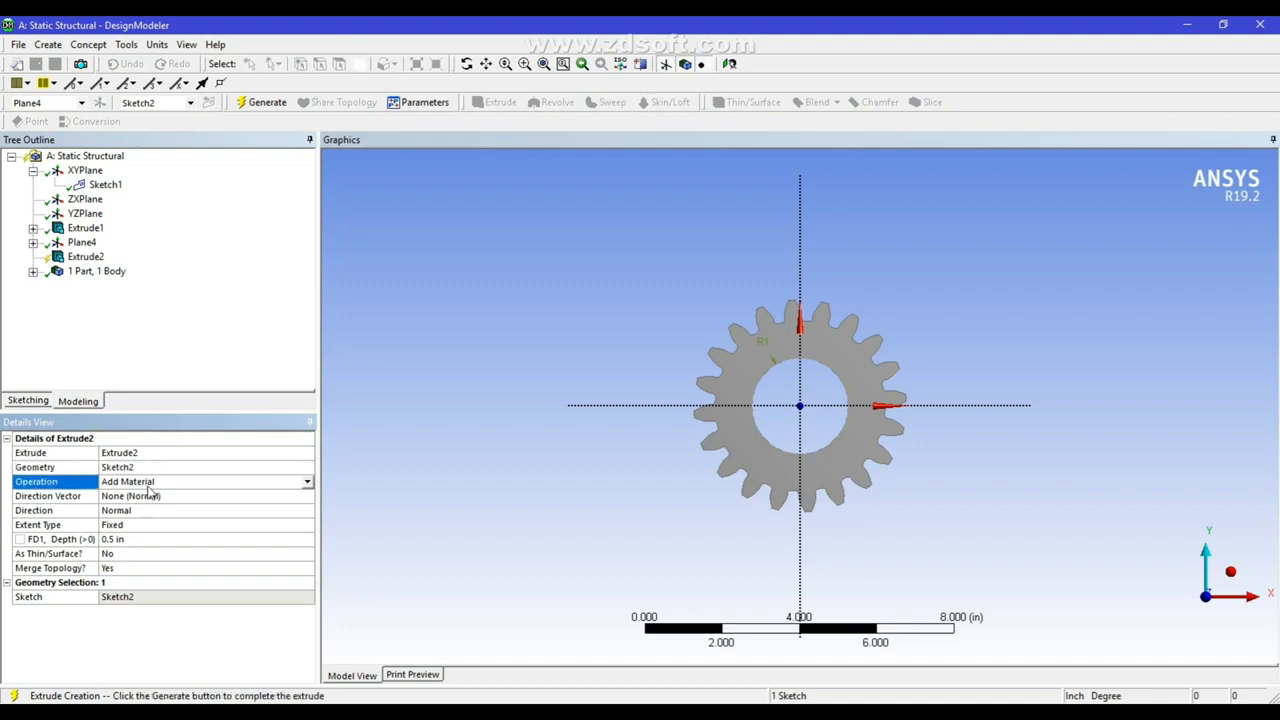
left_click(308, 482)
left_click(158, 494)
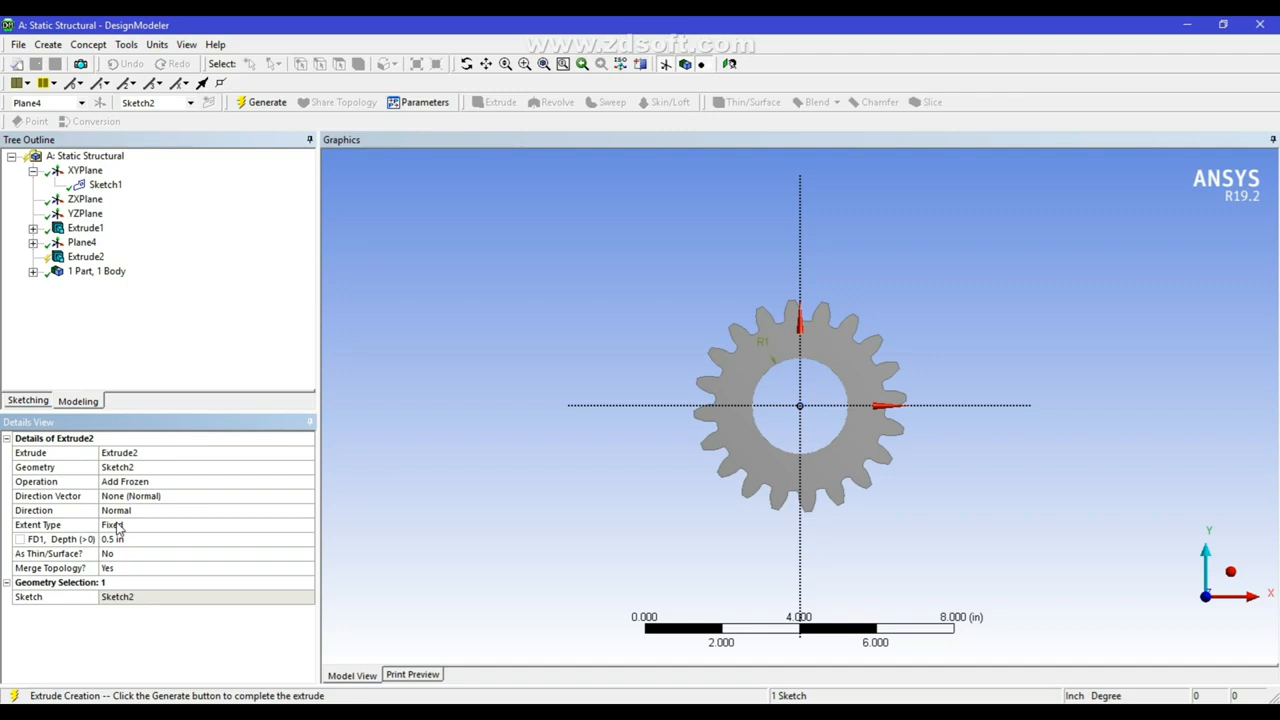
left_click(148, 512)
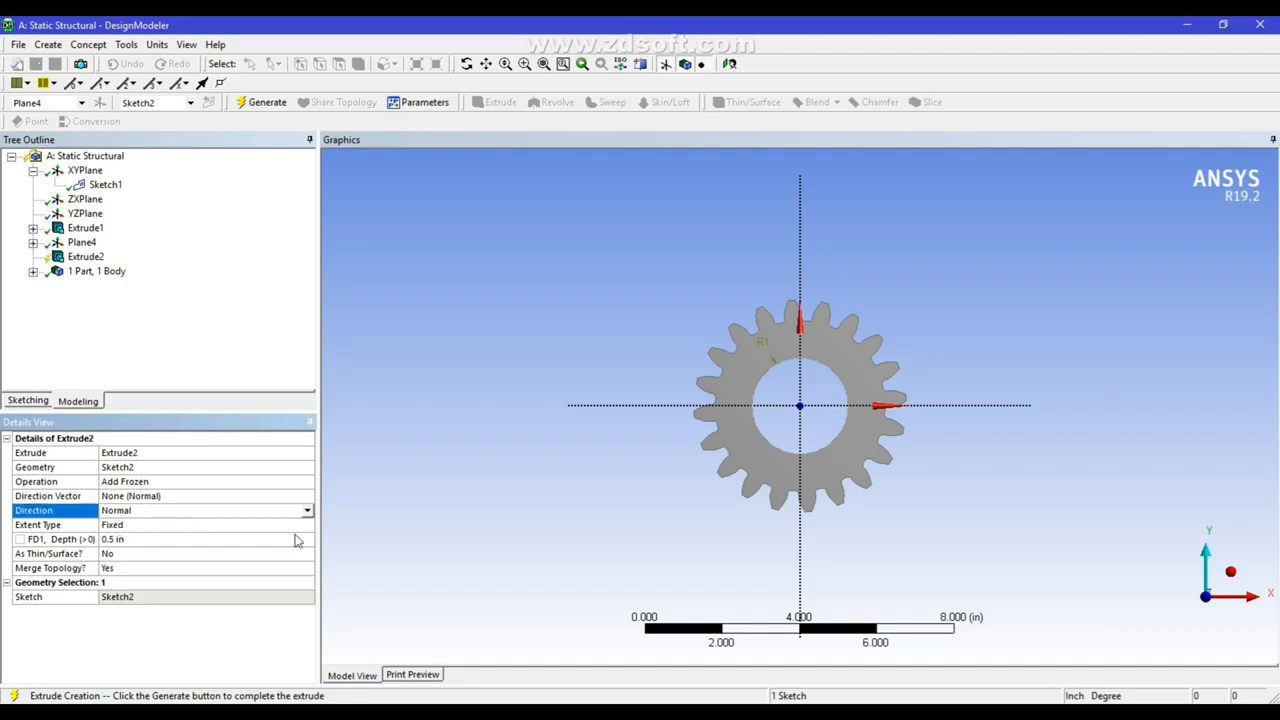
left_click(308, 511)
left_click(205, 545)
left_click(124, 539)
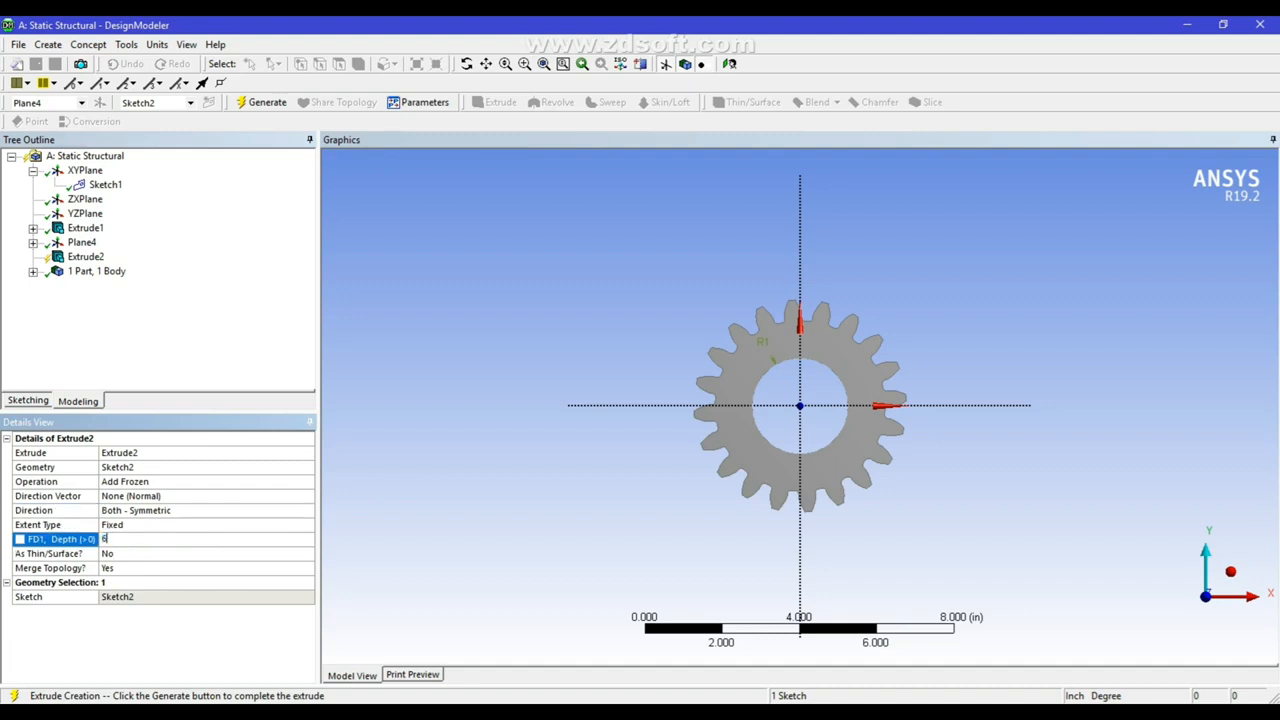
left_click(333, 357)
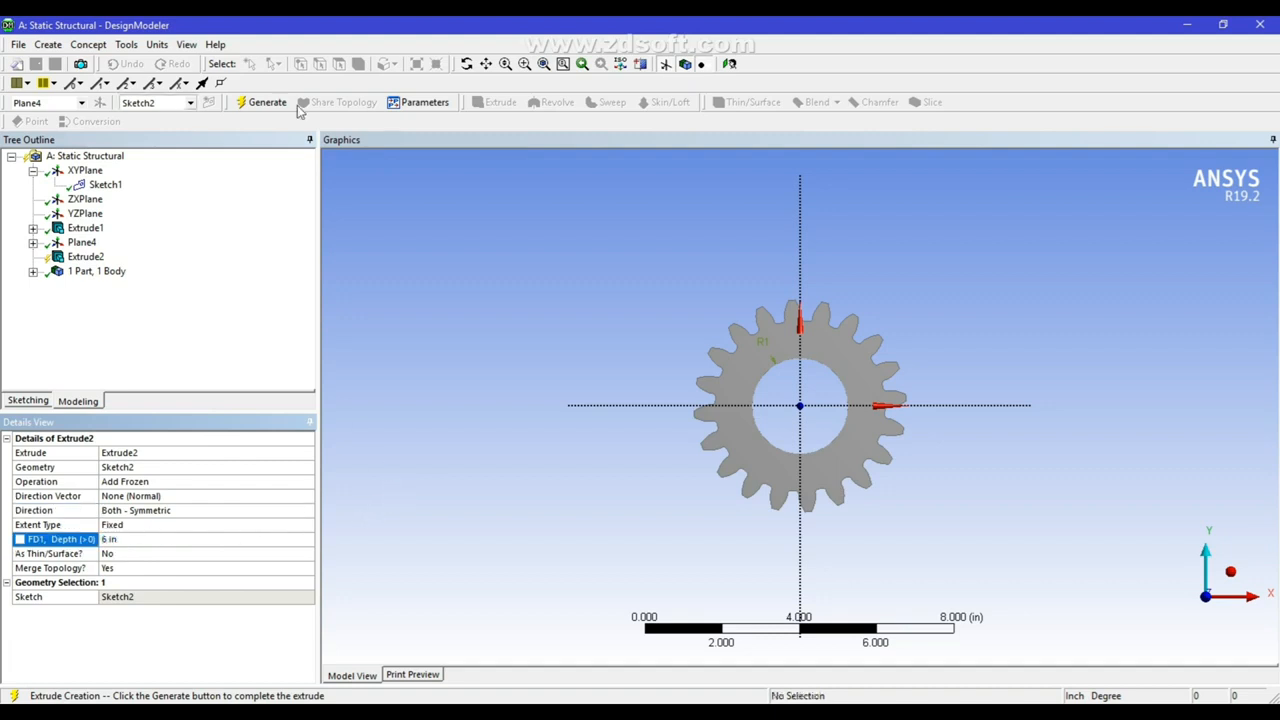
left_click(265, 104)
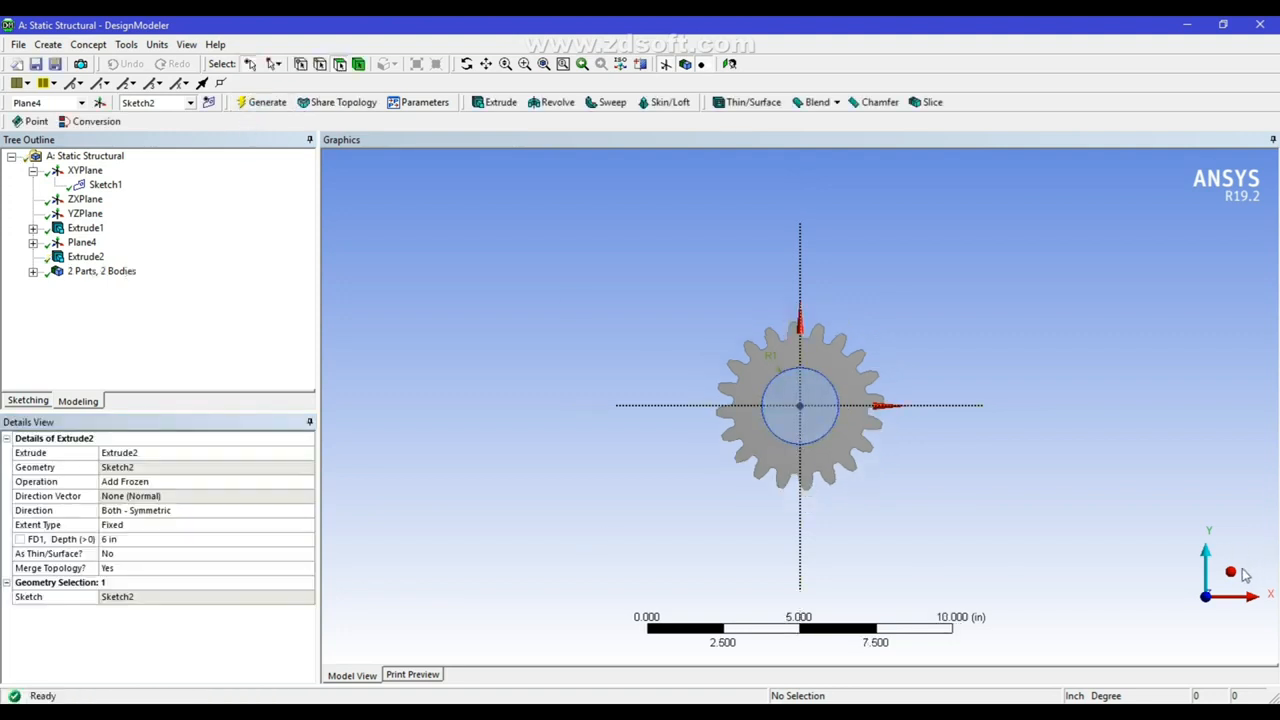
left_click(1231, 572)
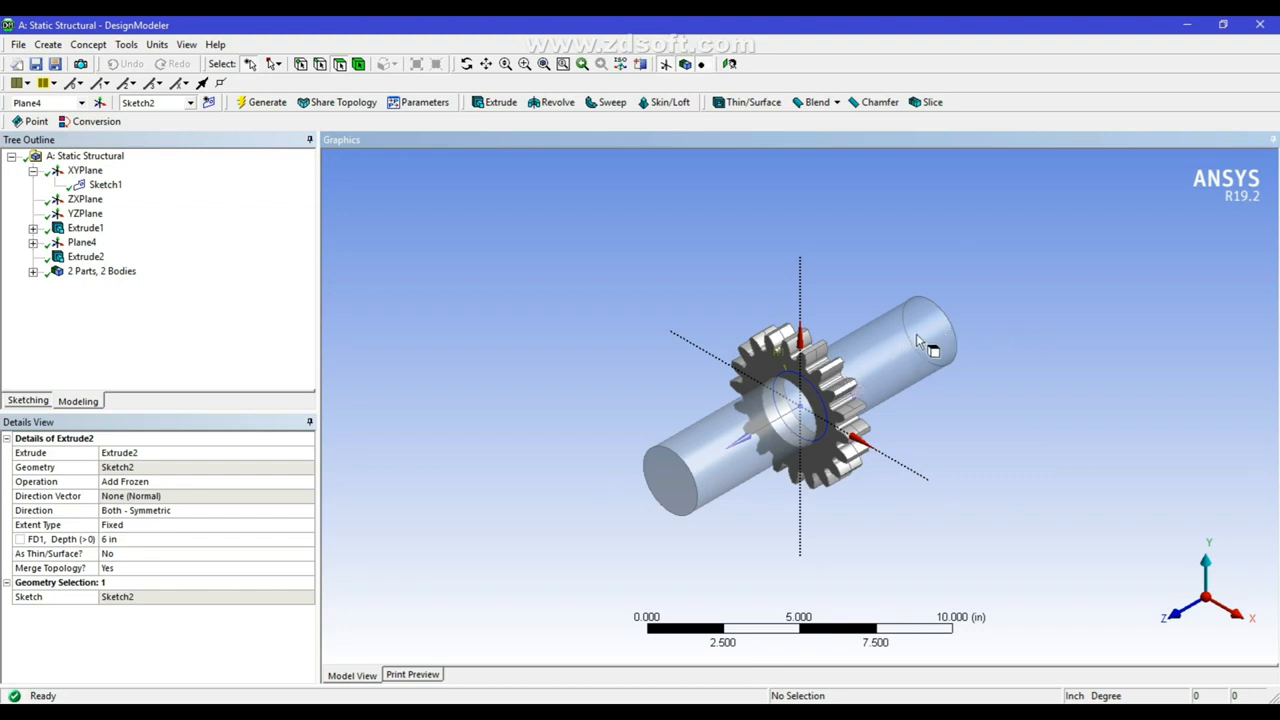
- Create and generate a plane based on XYPlane with an Offset Z transform of 4 in
left_click(99, 102)
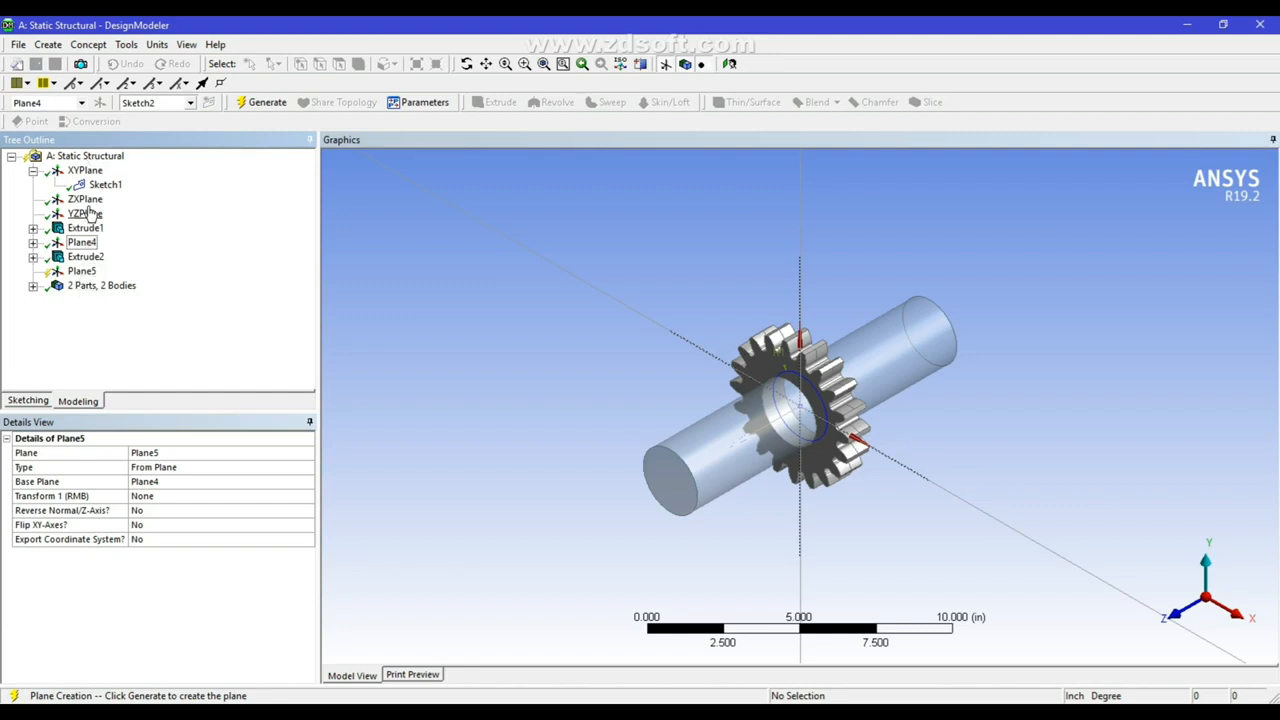
left_click(85, 170)
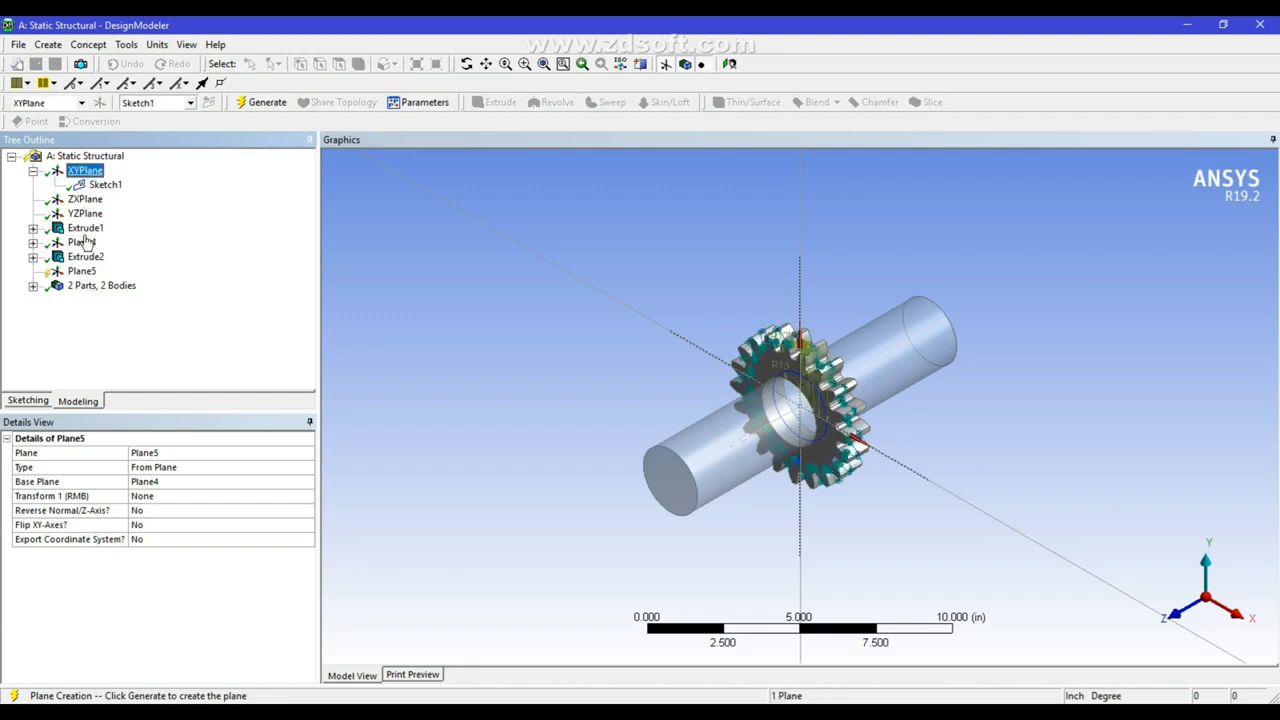
left_click(150, 482)
left_click(168, 484)
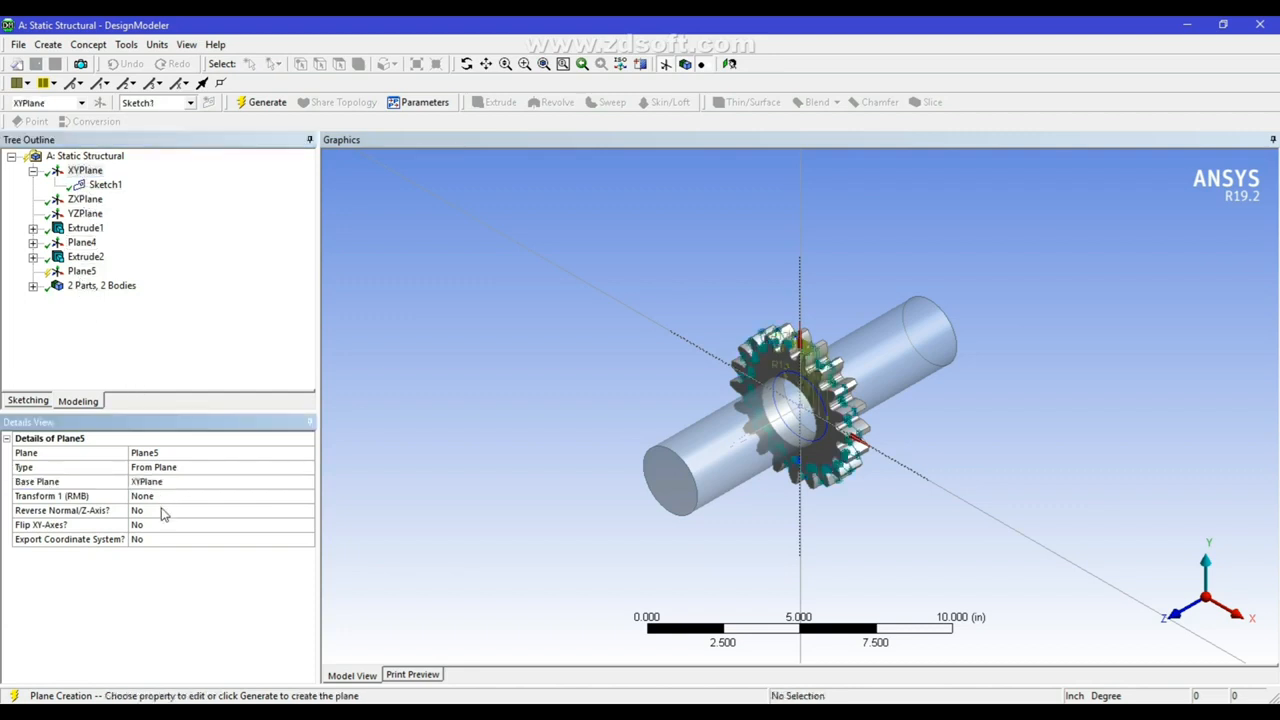
left_click(155, 497)
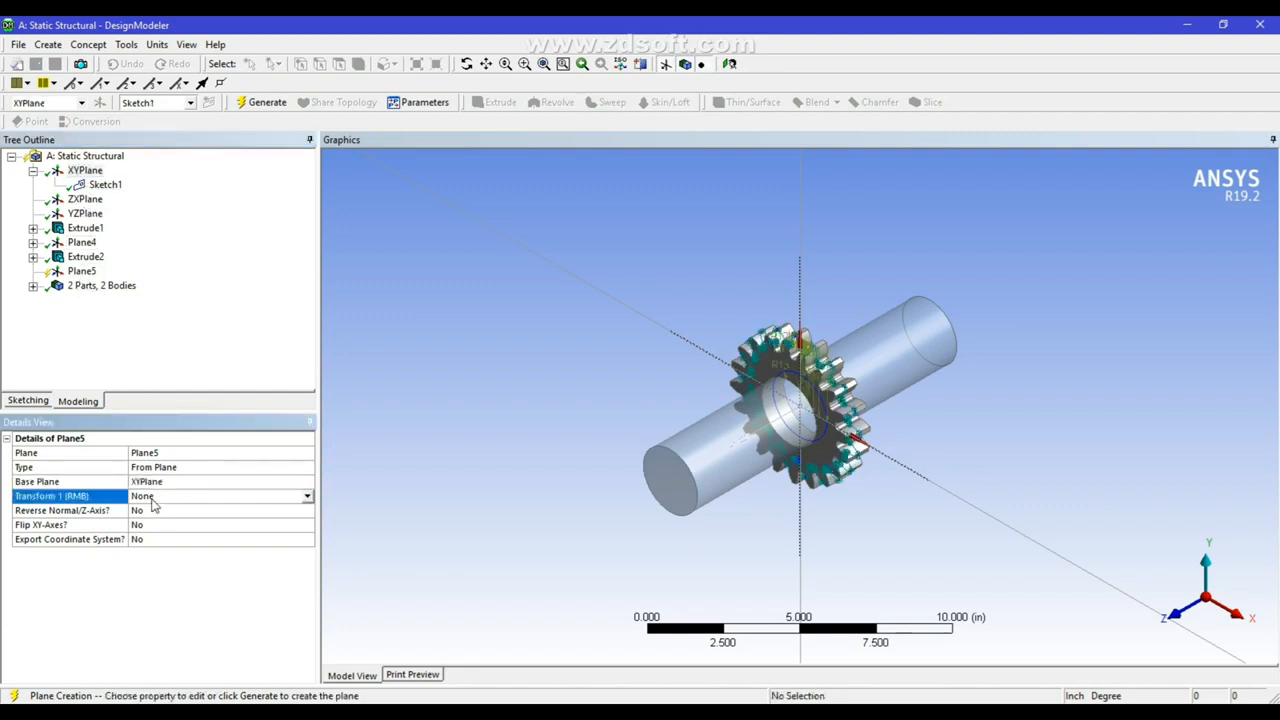
left_click(307, 497)
left_click(144, 563)
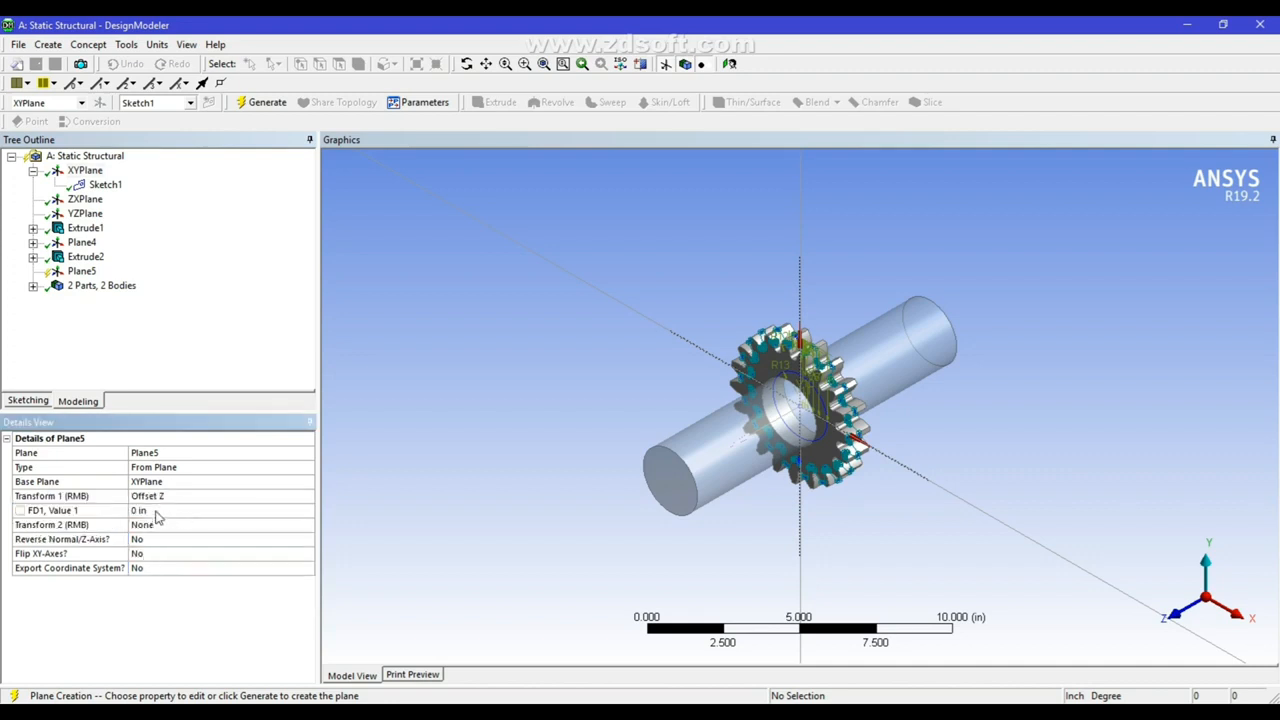
left_click(156, 512)
type("4")
key("Return")
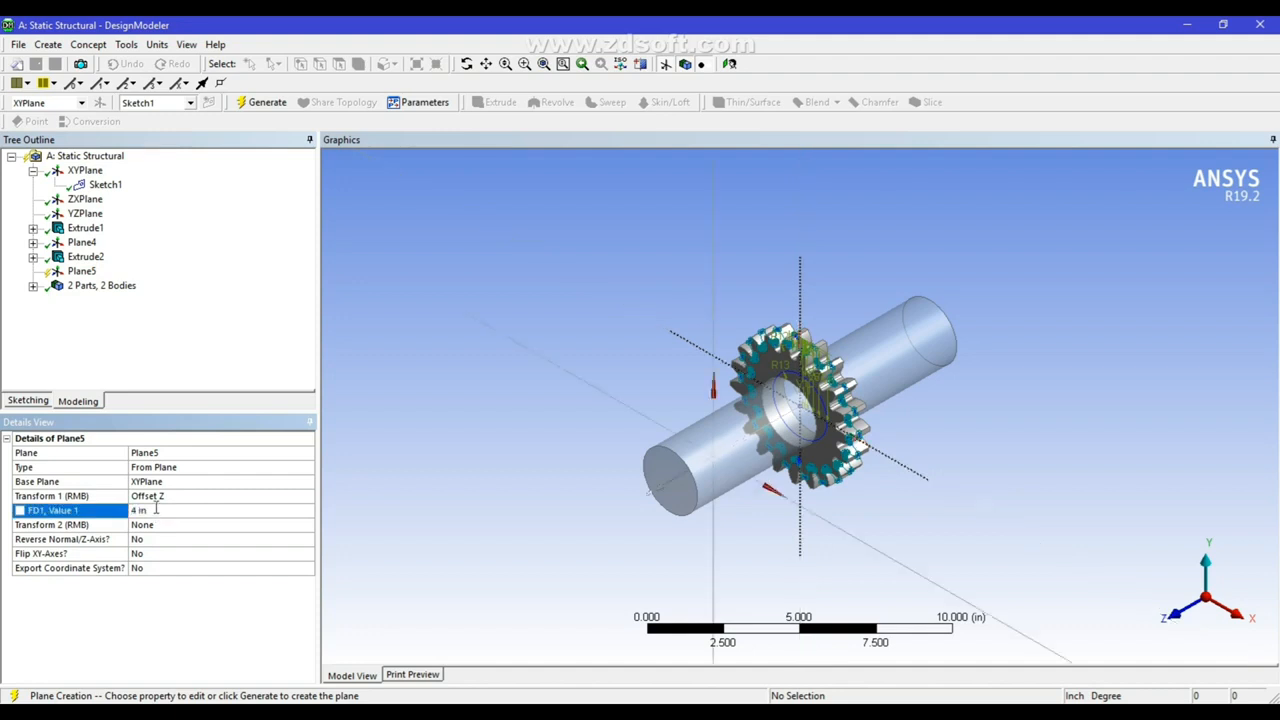
left_click(258, 104)
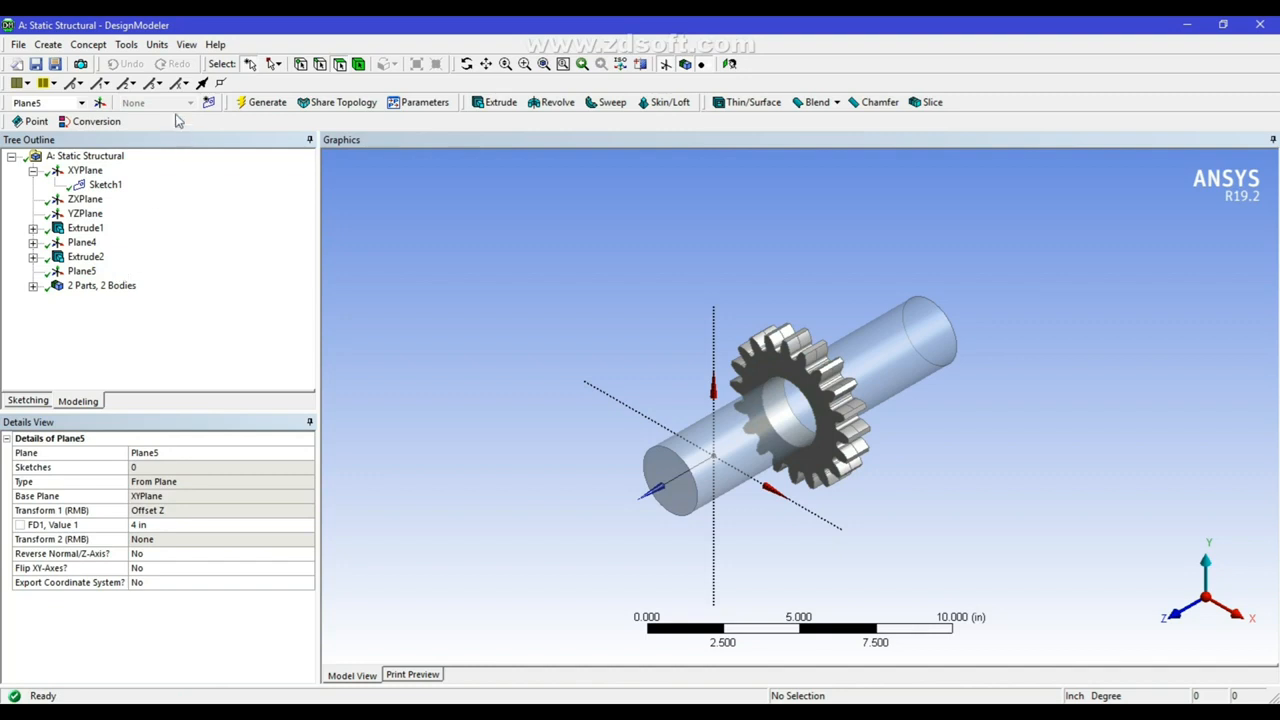
- Create and generate a plane based on XYPlane with an Offset Z transform of -4 in
left_click(100, 102)
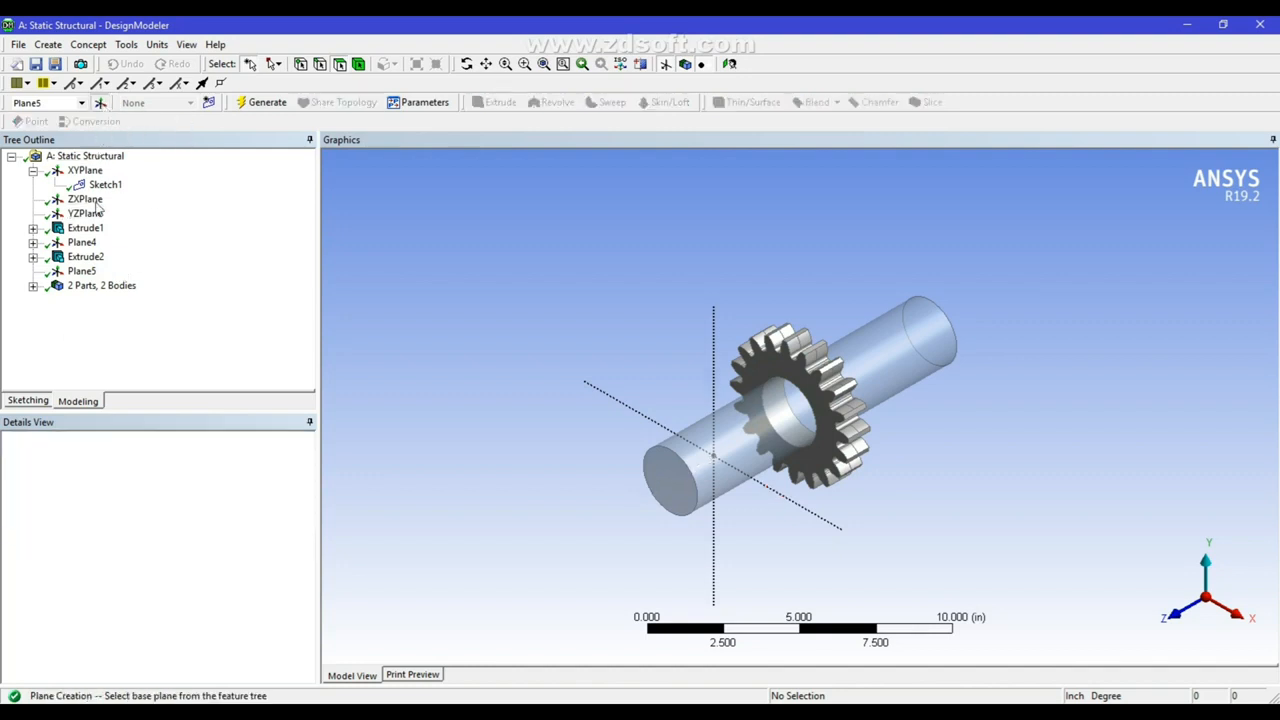
left_click(82, 271)
left_click(145, 482)
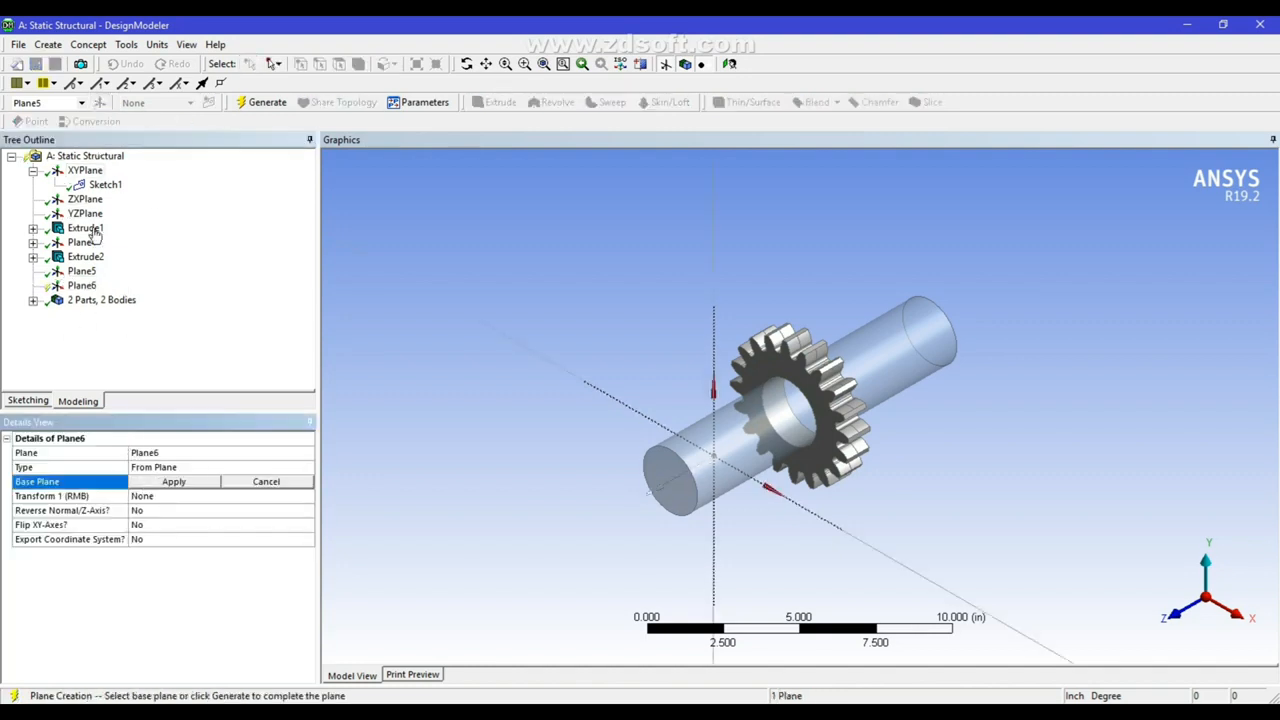
left_click(85, 171)
left_click(174, 481)
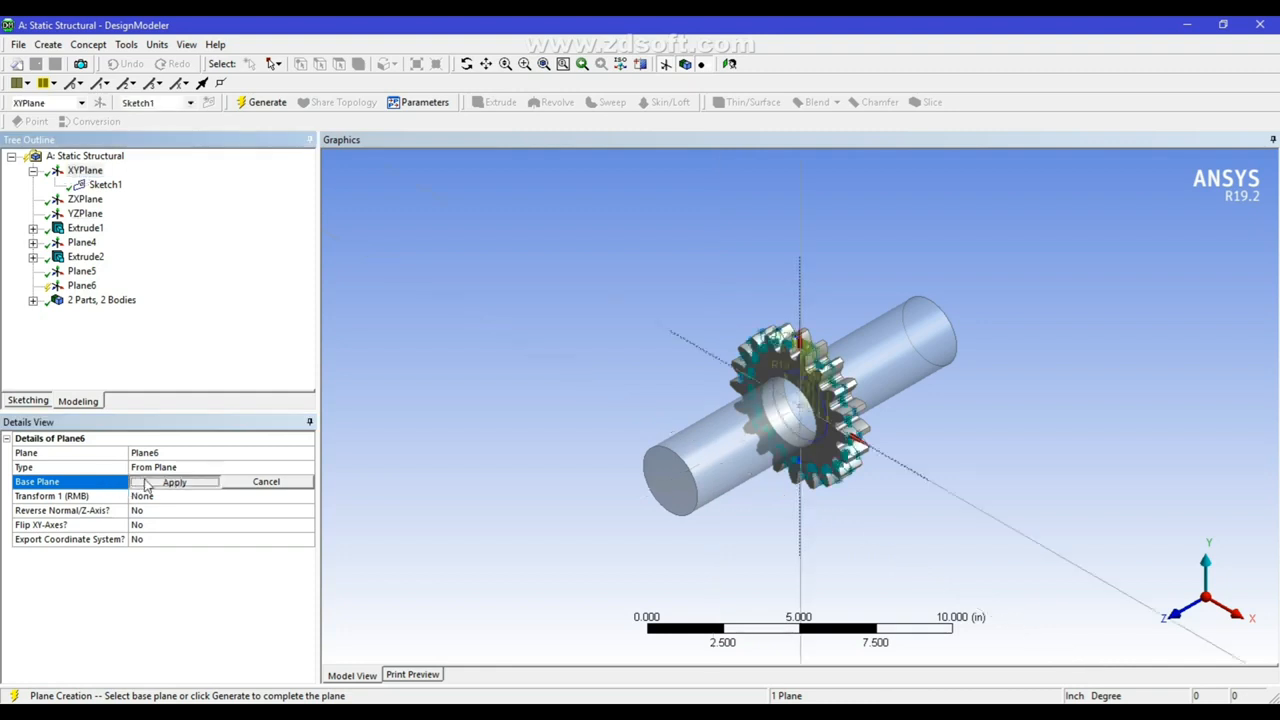
left_click(150, 497)
left_click(307, 497)
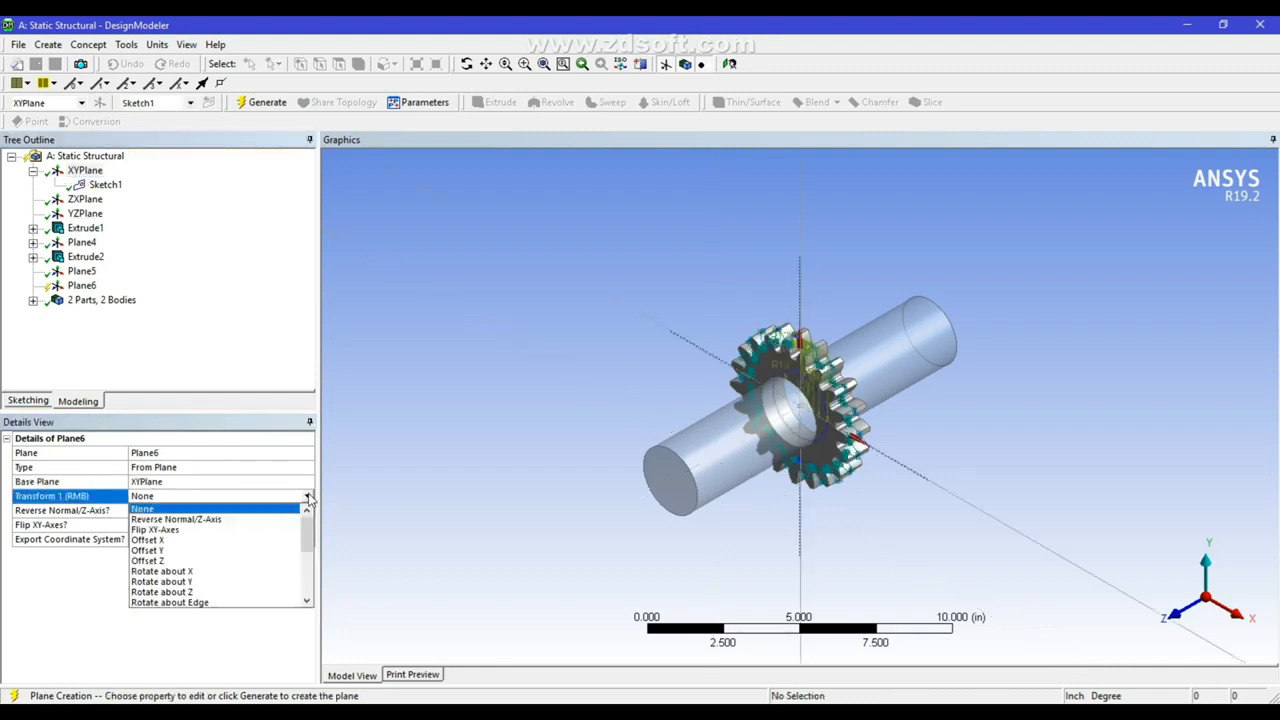
left_click(185, 561)
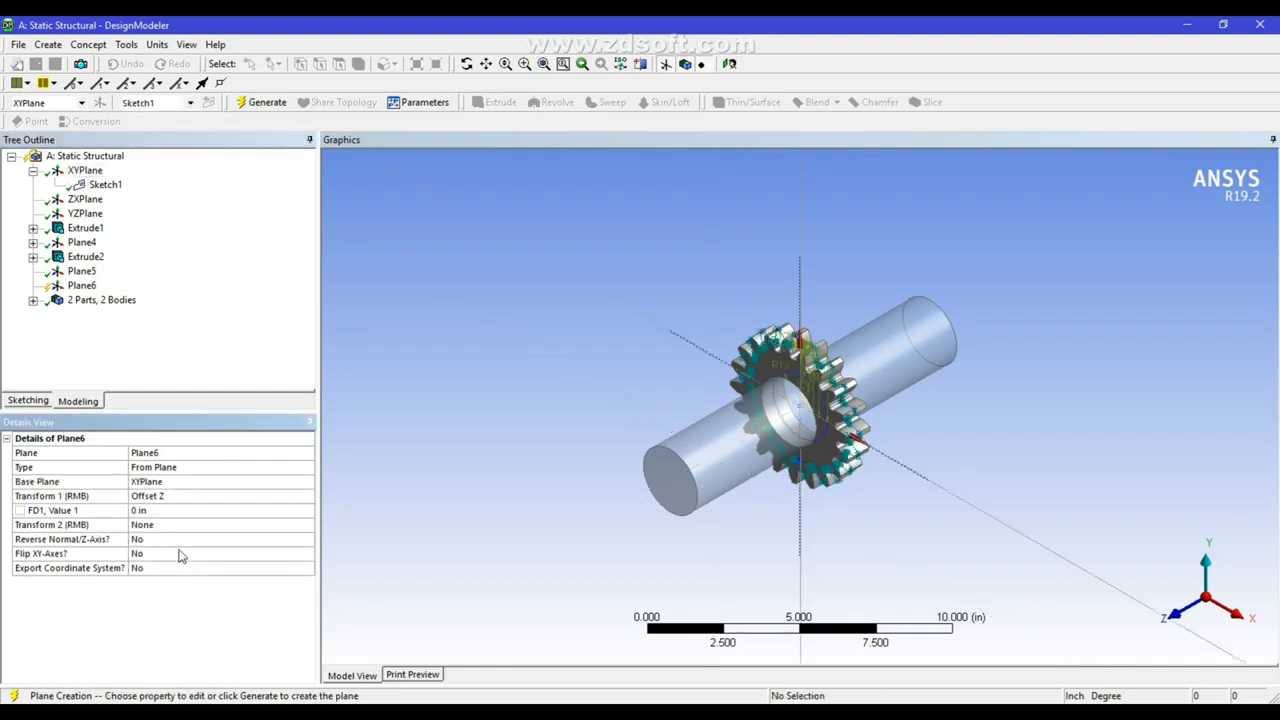
left_click(165, 511)
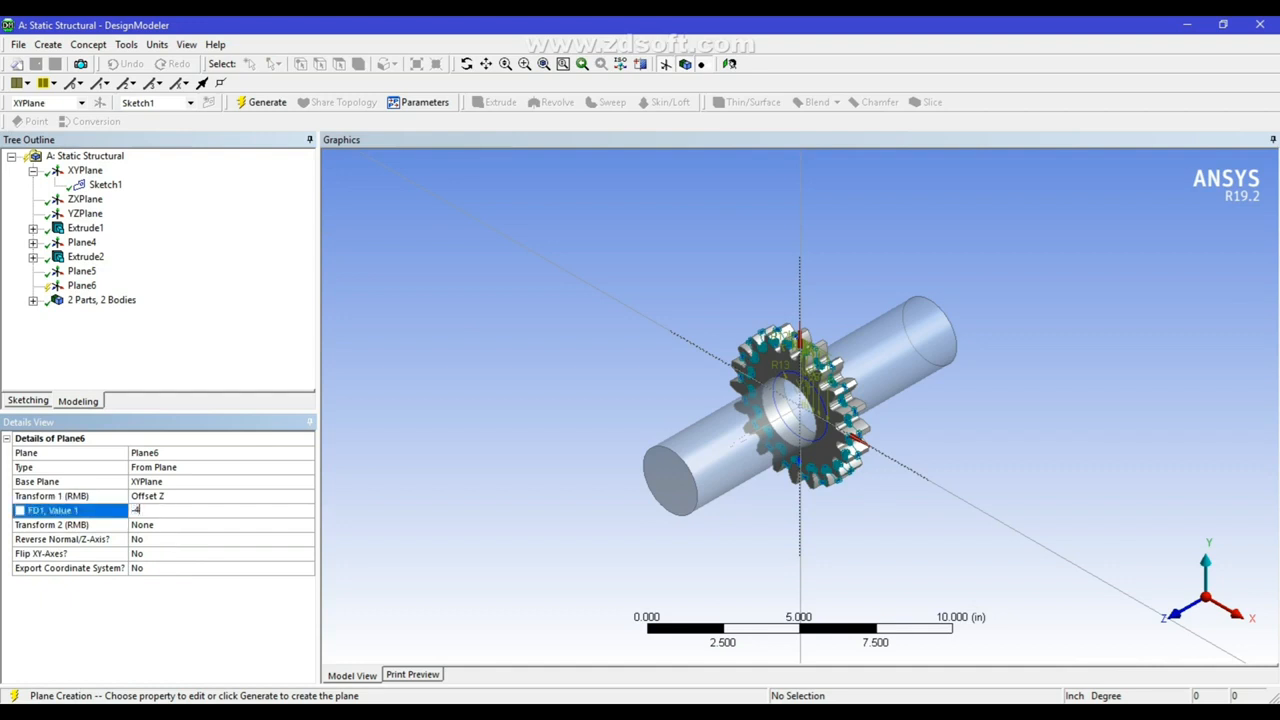
key("Return")
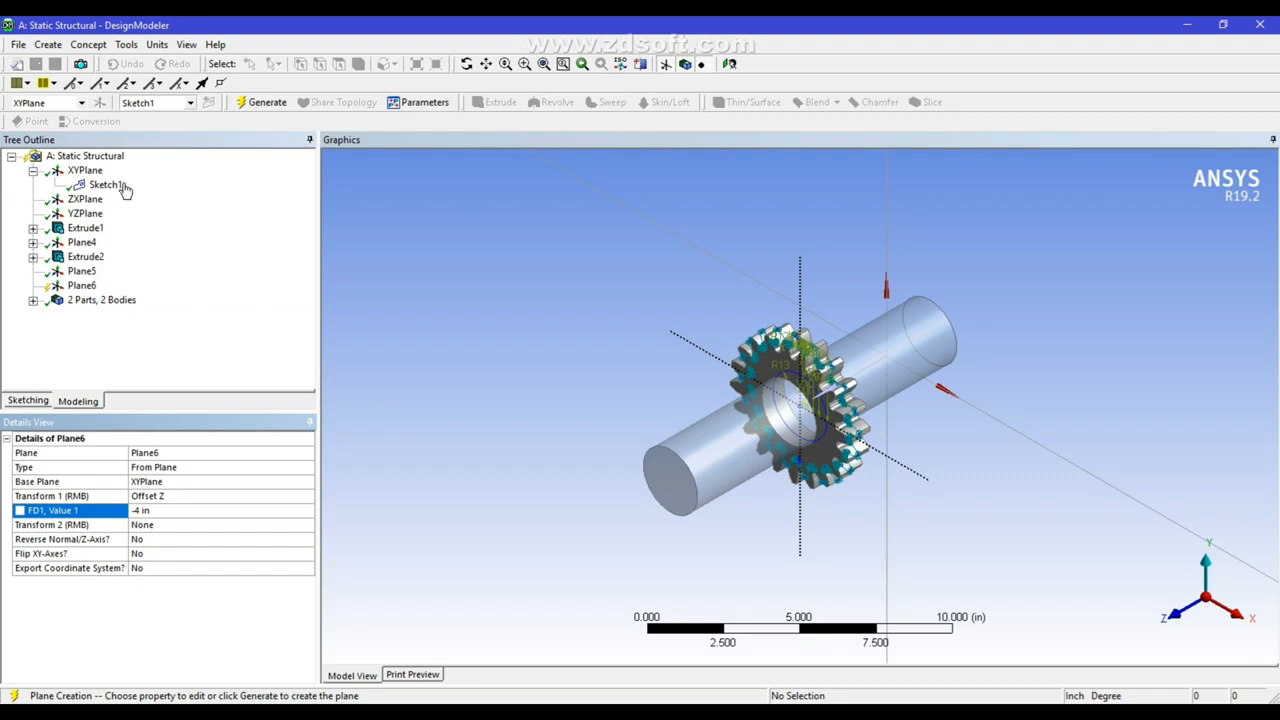
left_click(262, 102)
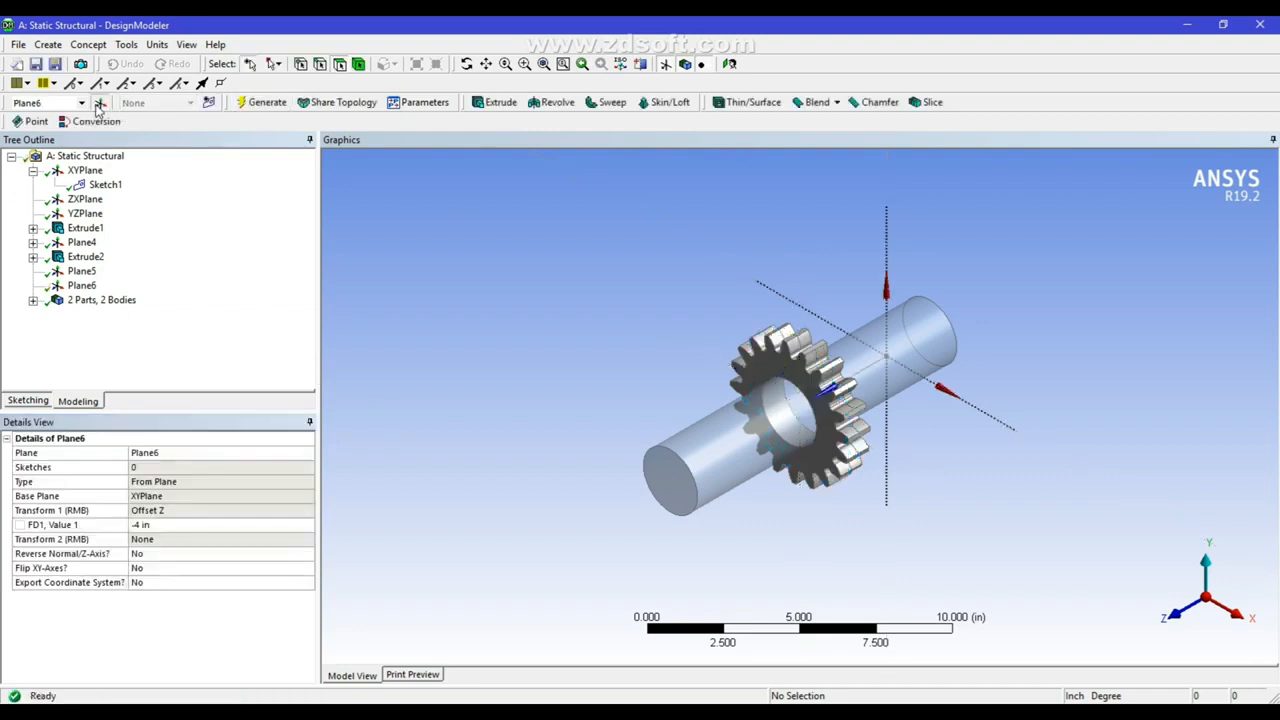
- Create and generate a plane based on XYPlane with an Offset Z transform of 5 in
left_click(99, 102)
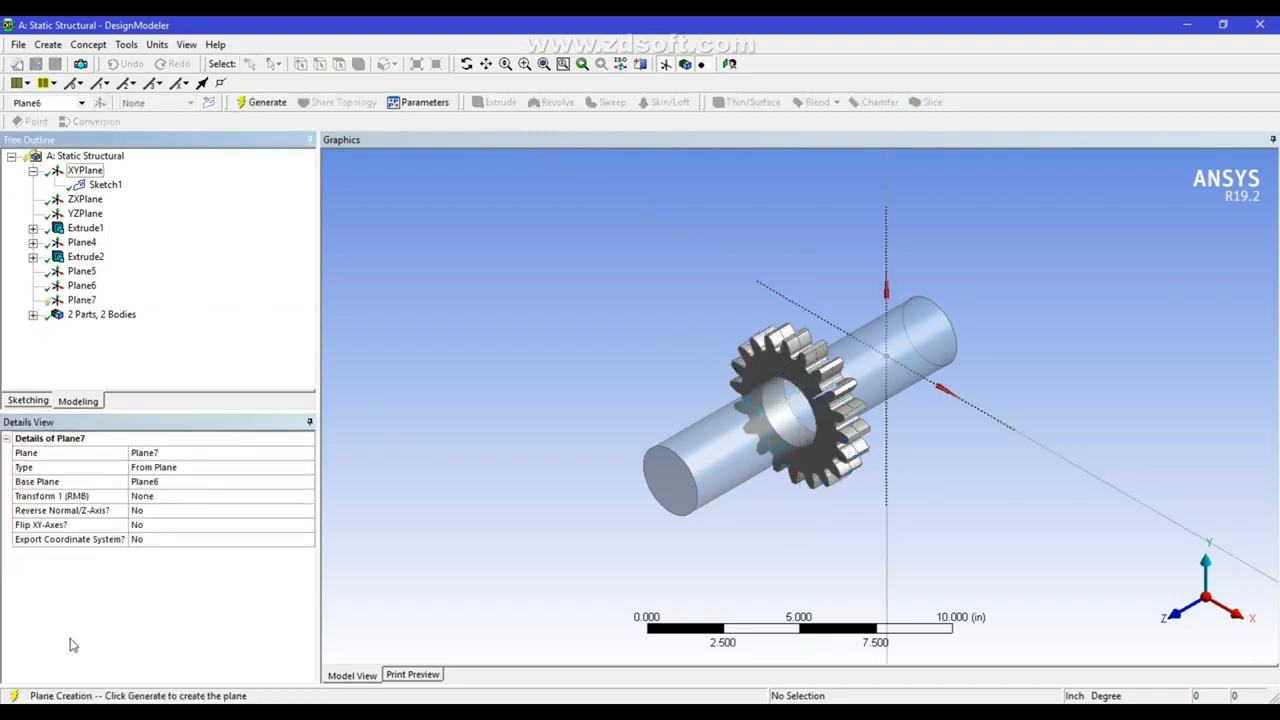
left_click(158, 484)
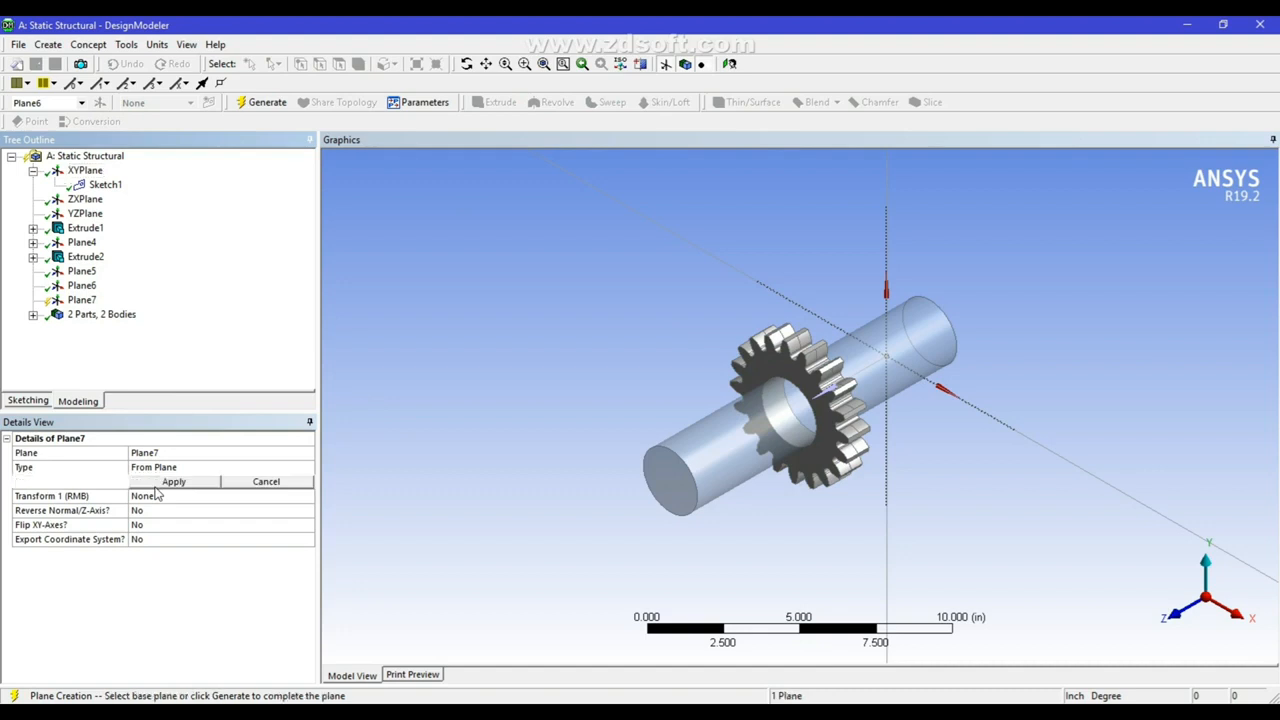
left_click(85, 171)
left_click(178, 484)
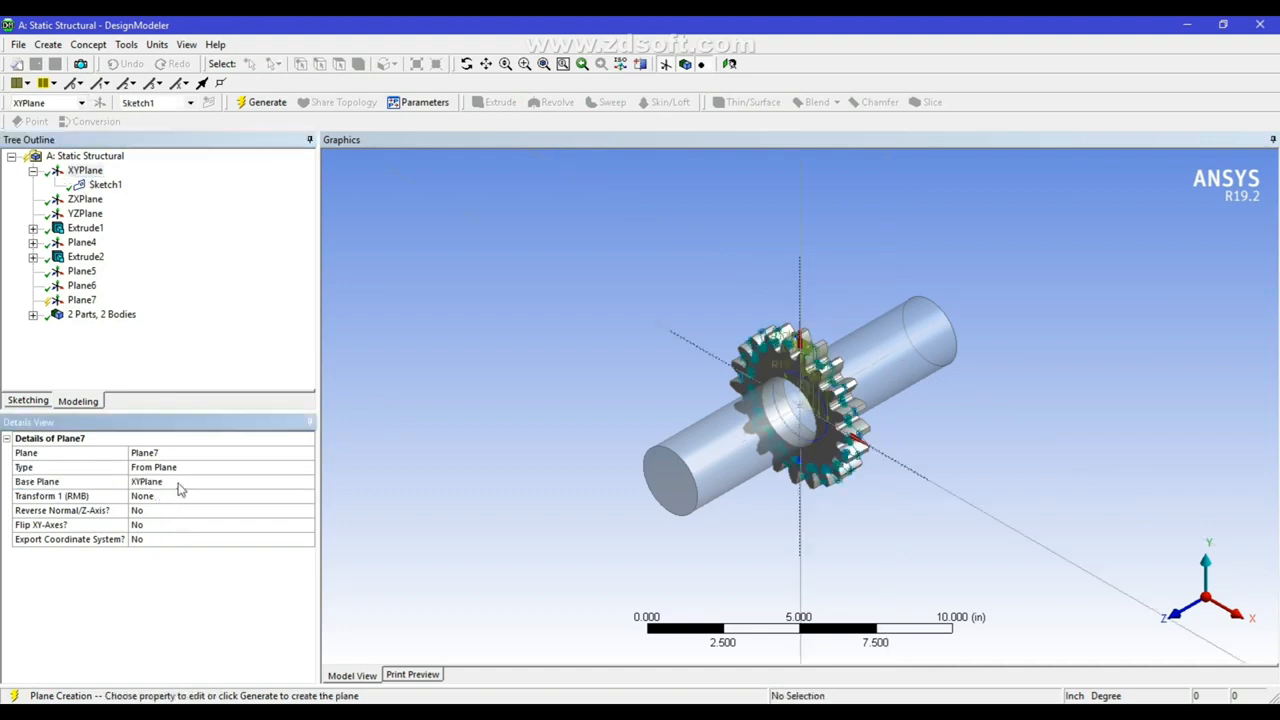
left_click(168, 500)
left_click(307, 498)
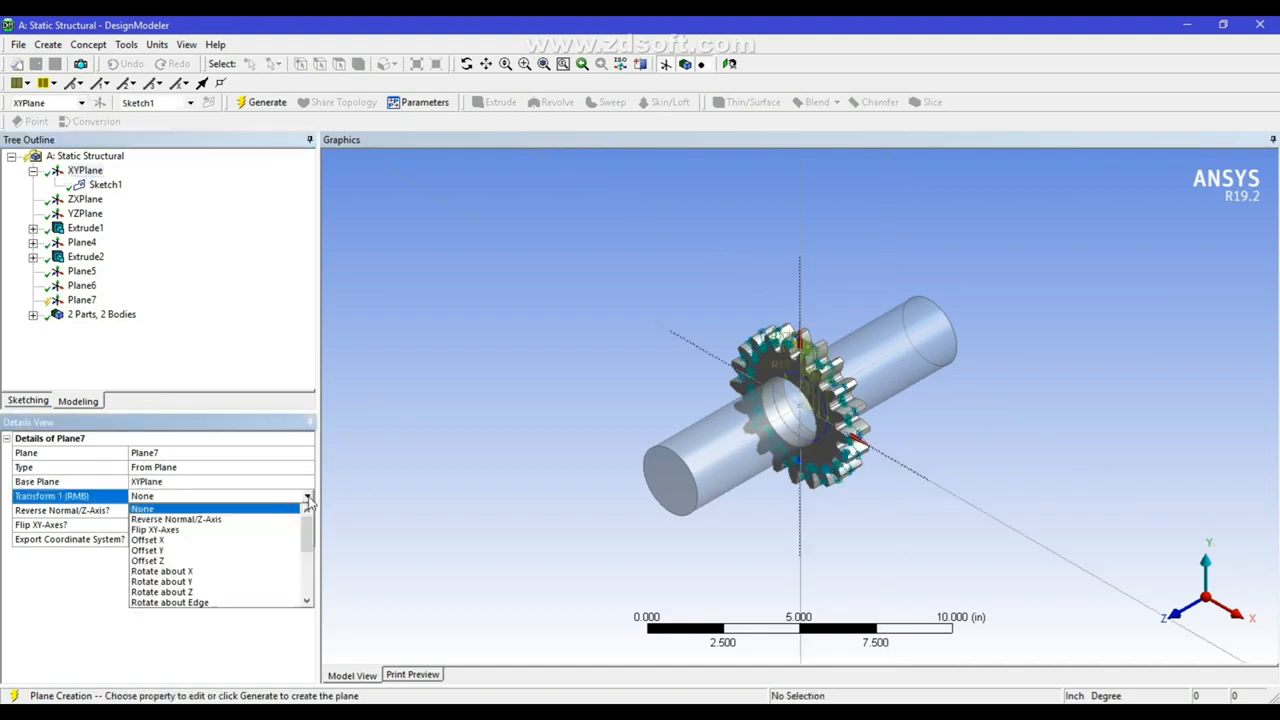
left_click(158, 558)
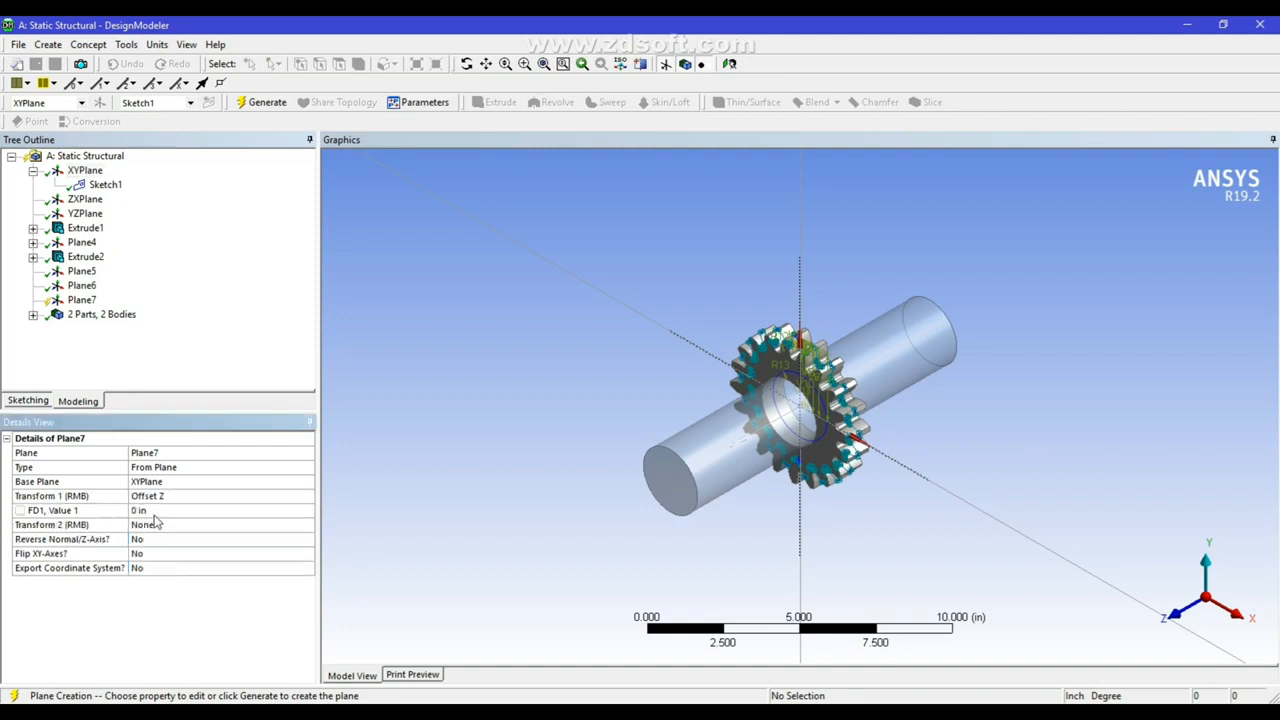
left_click(155, 512)
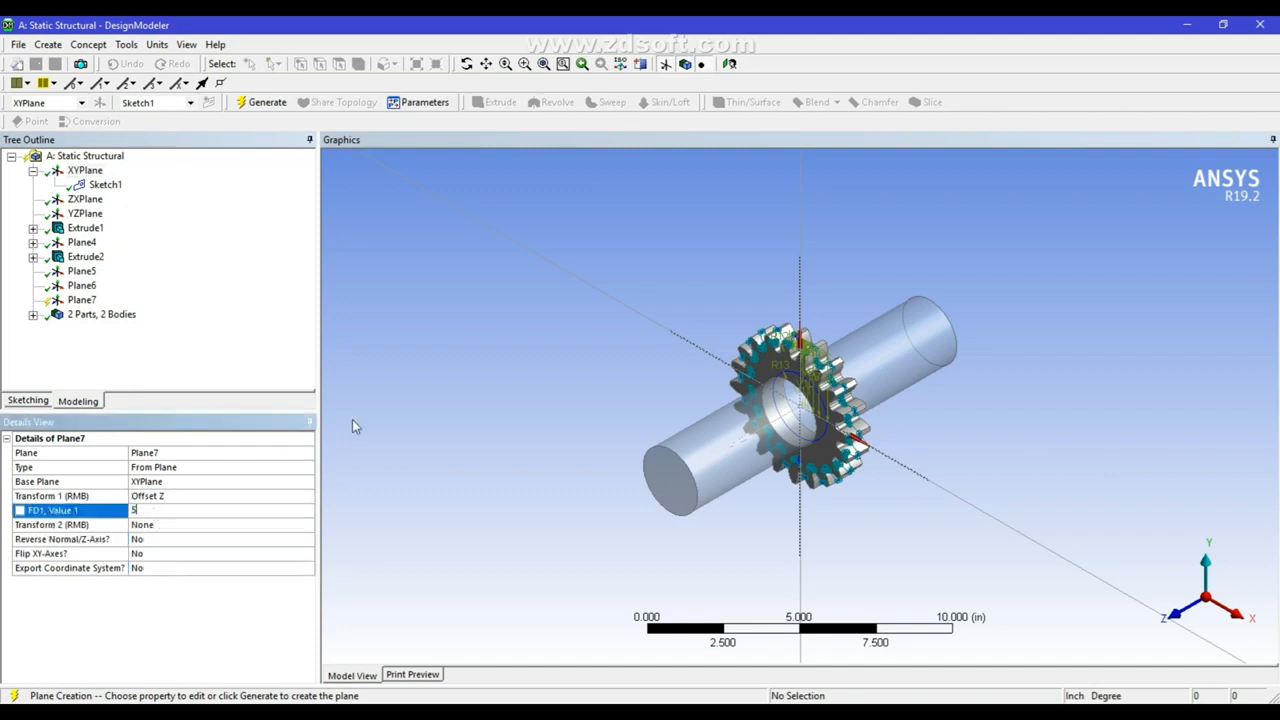
key("Return")
left_click(262, 102)
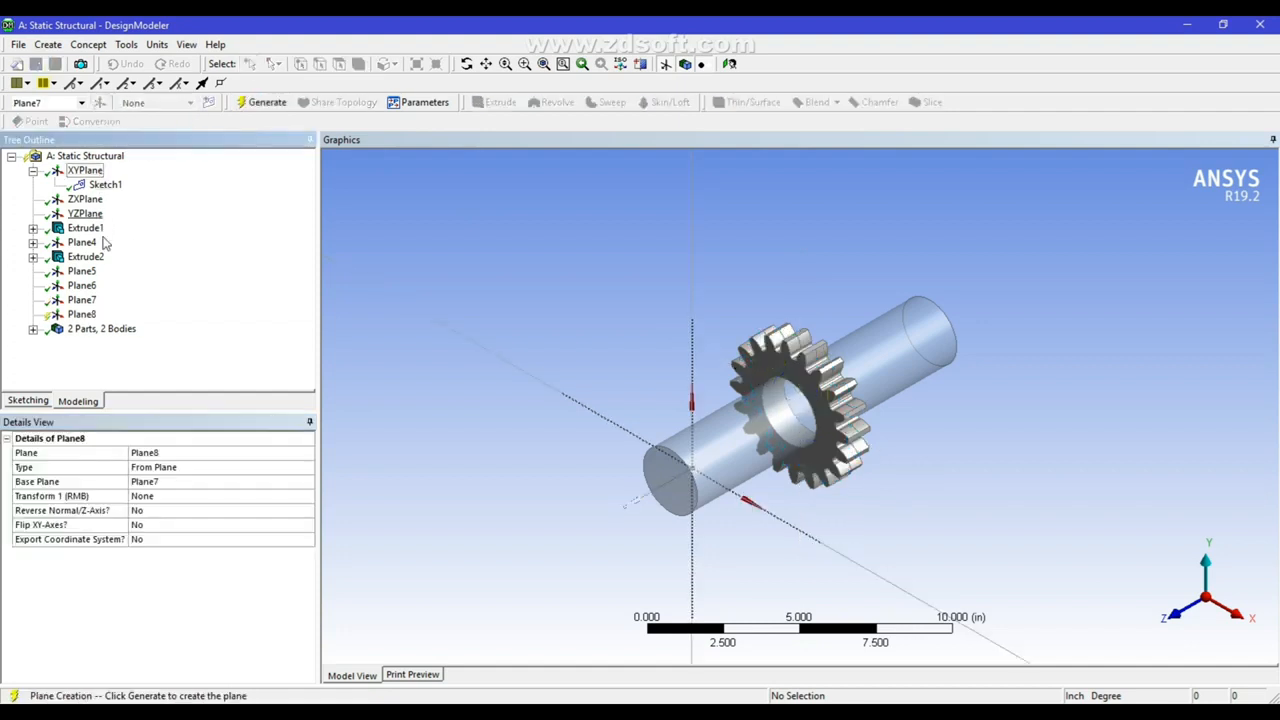
- Create and generate a plane based on XYPlane with an Offset Z transform of -5 in
left_click(145, 482)
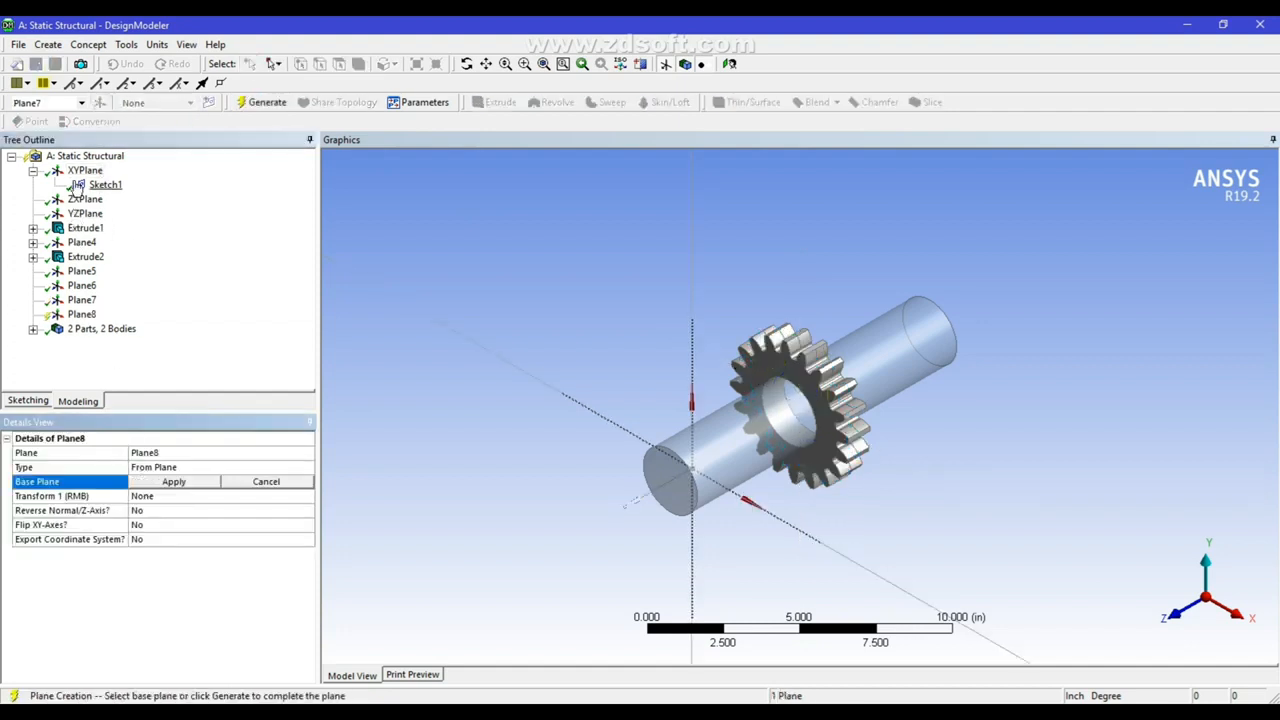
left_click(85, 170)
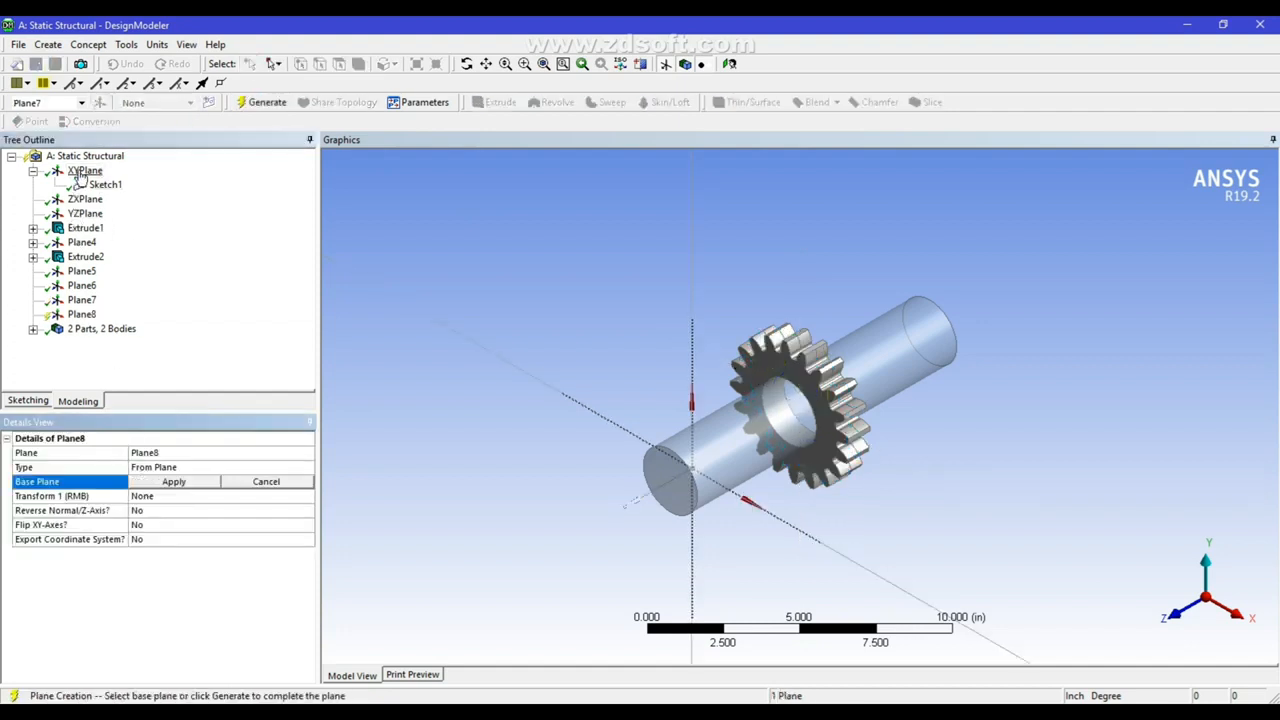
left_click(170, 483)
left_click(168, 497)
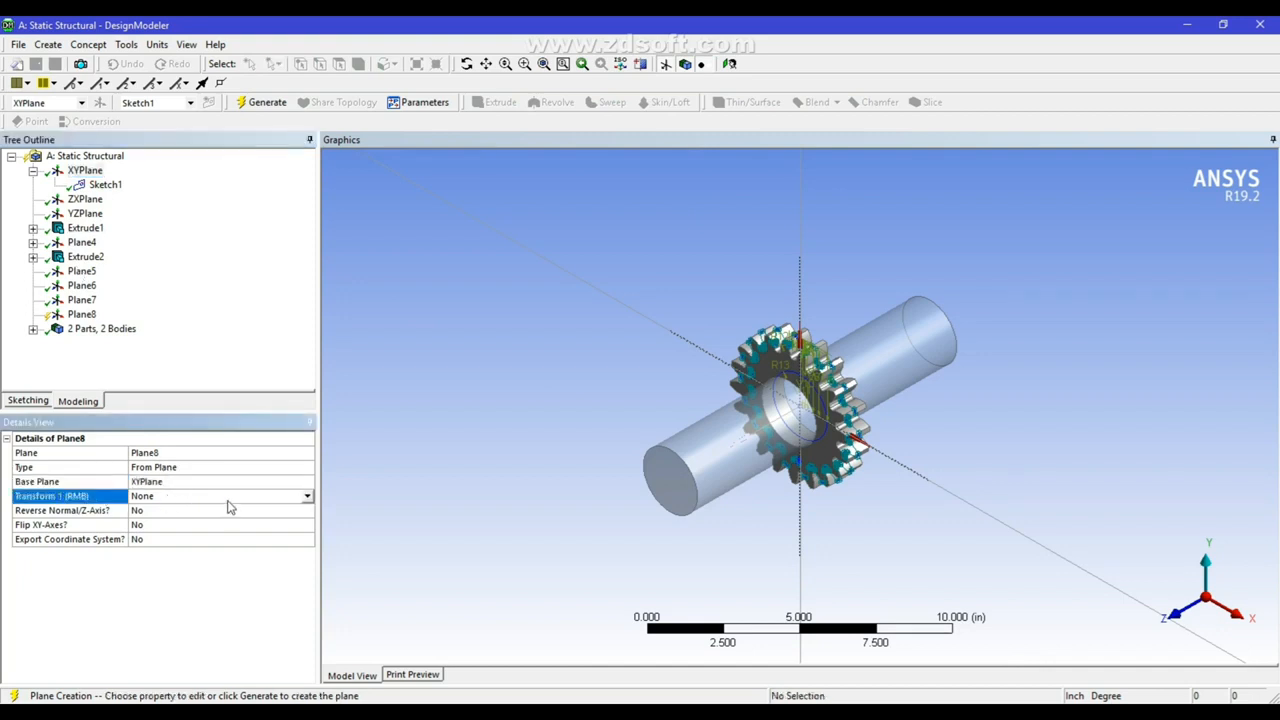
left_click(308, 497)
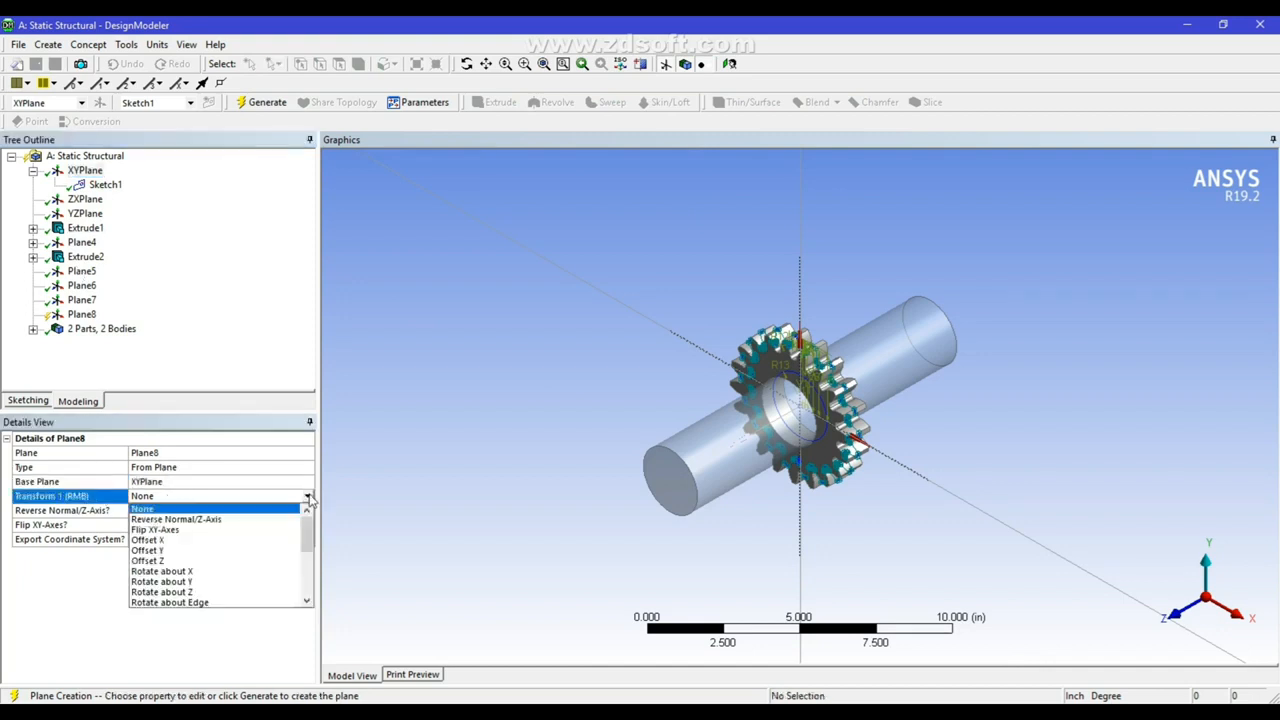
left_click(162, 562)
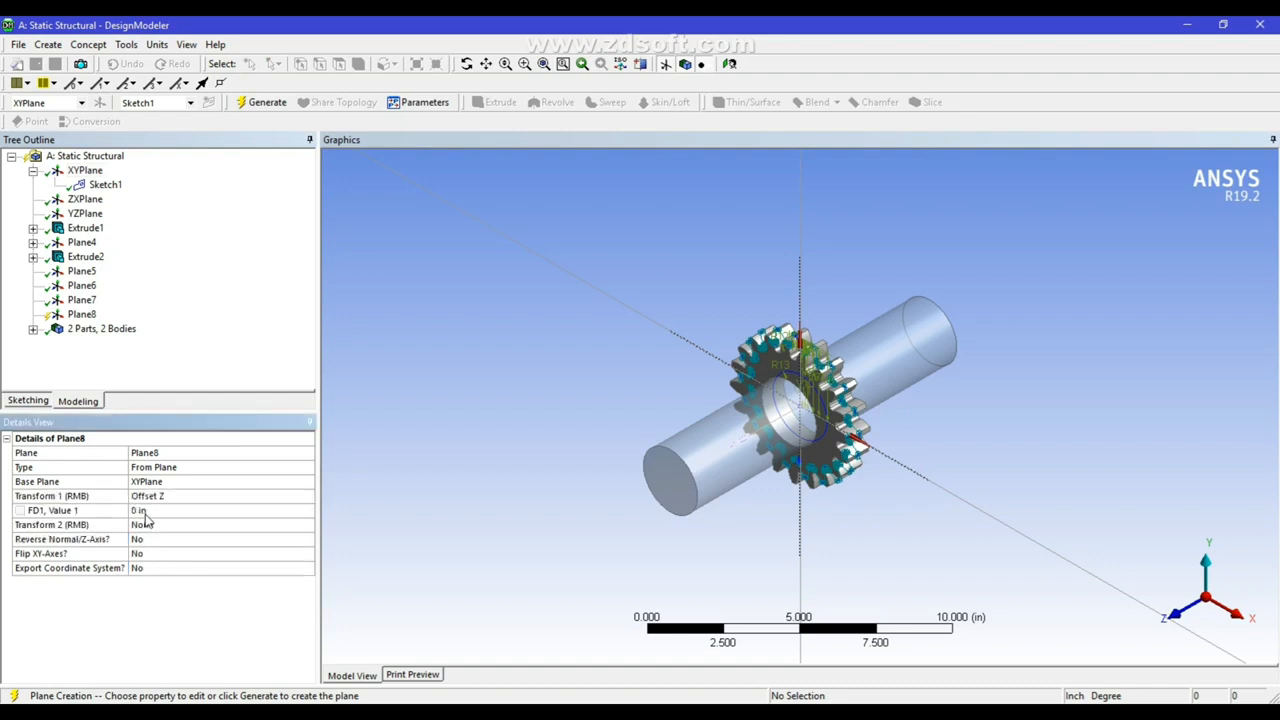
left_click(146, 511)
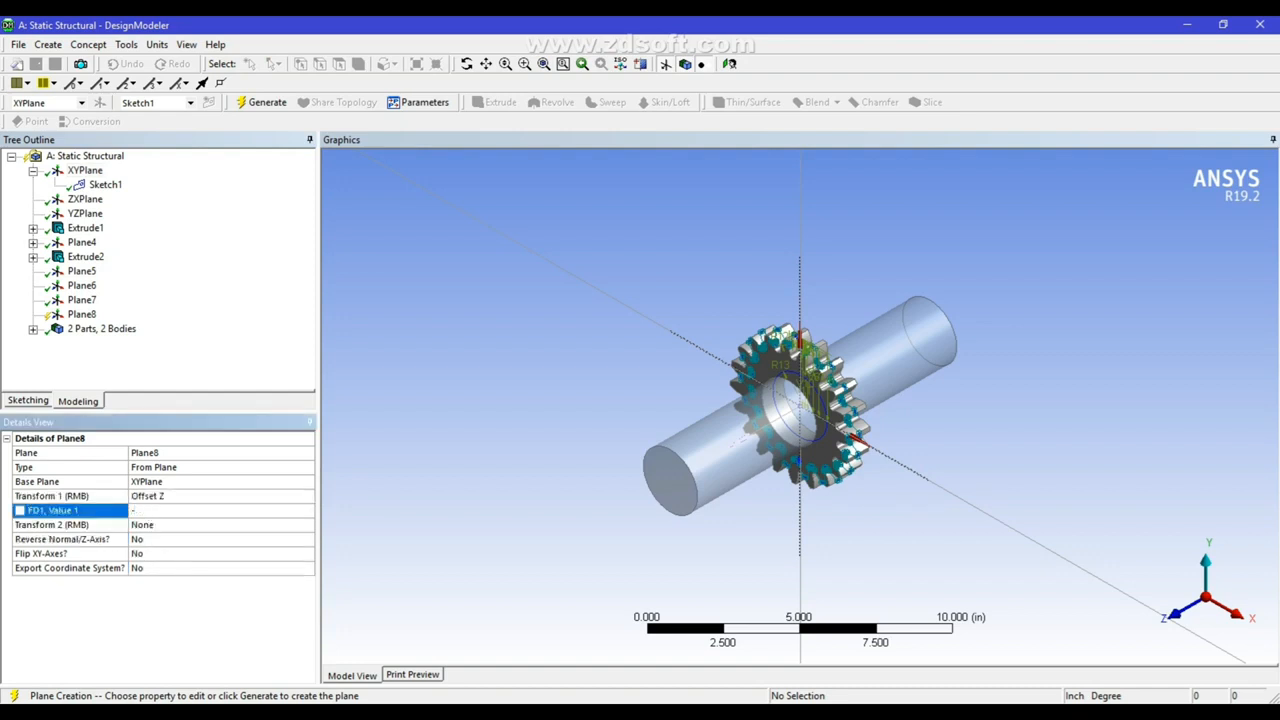
key("Return")
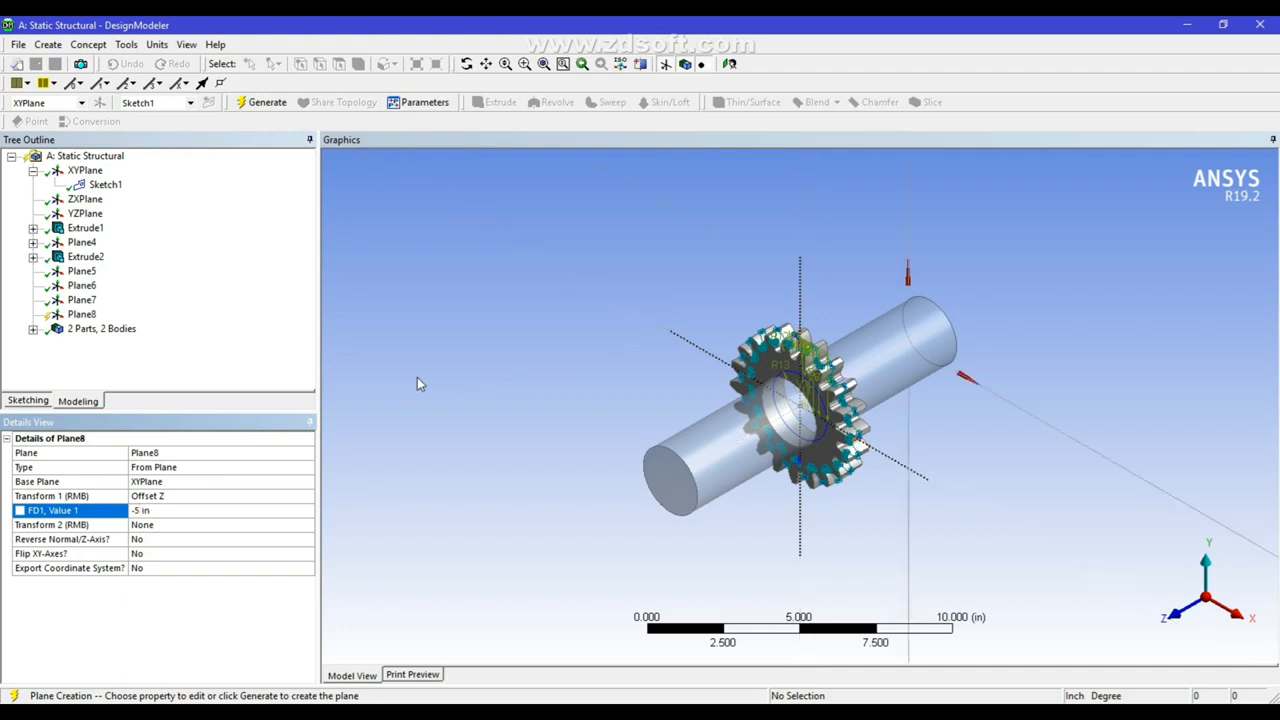
left_click(258, 102)
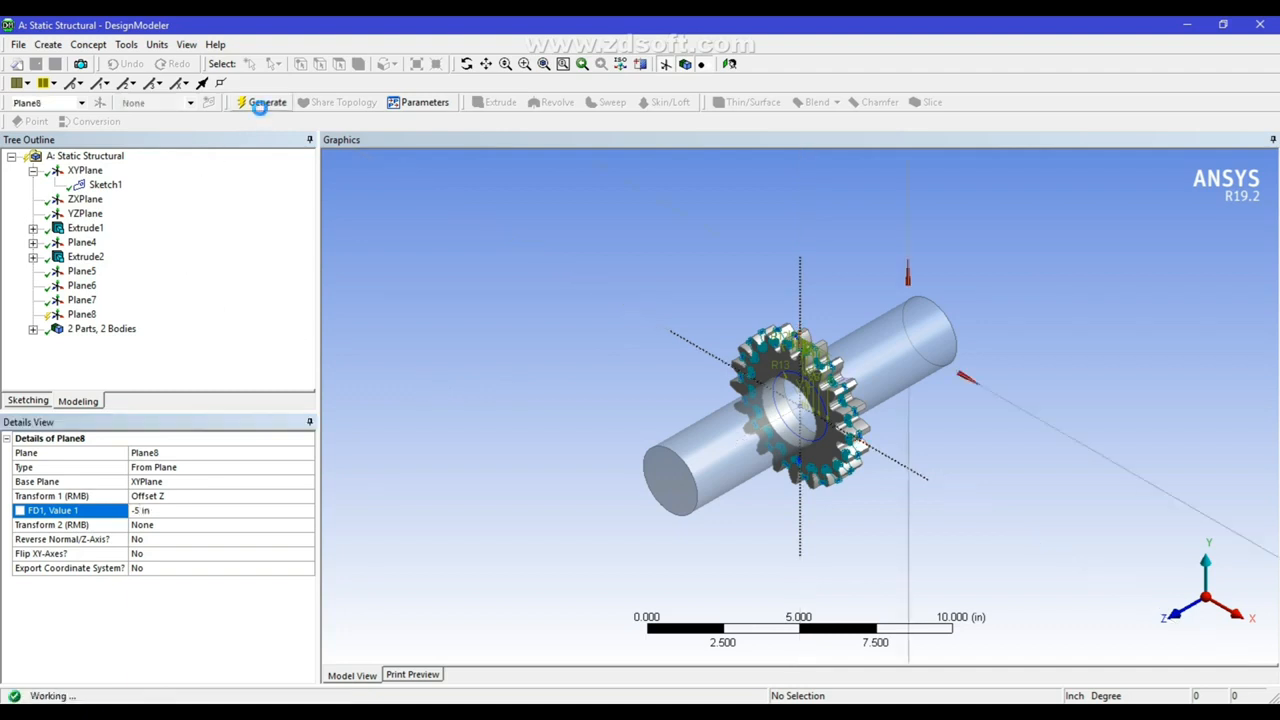
- Start a Face Split of type By Plane with the shaft's cylindrical face as the target face
left_click(126, 44)
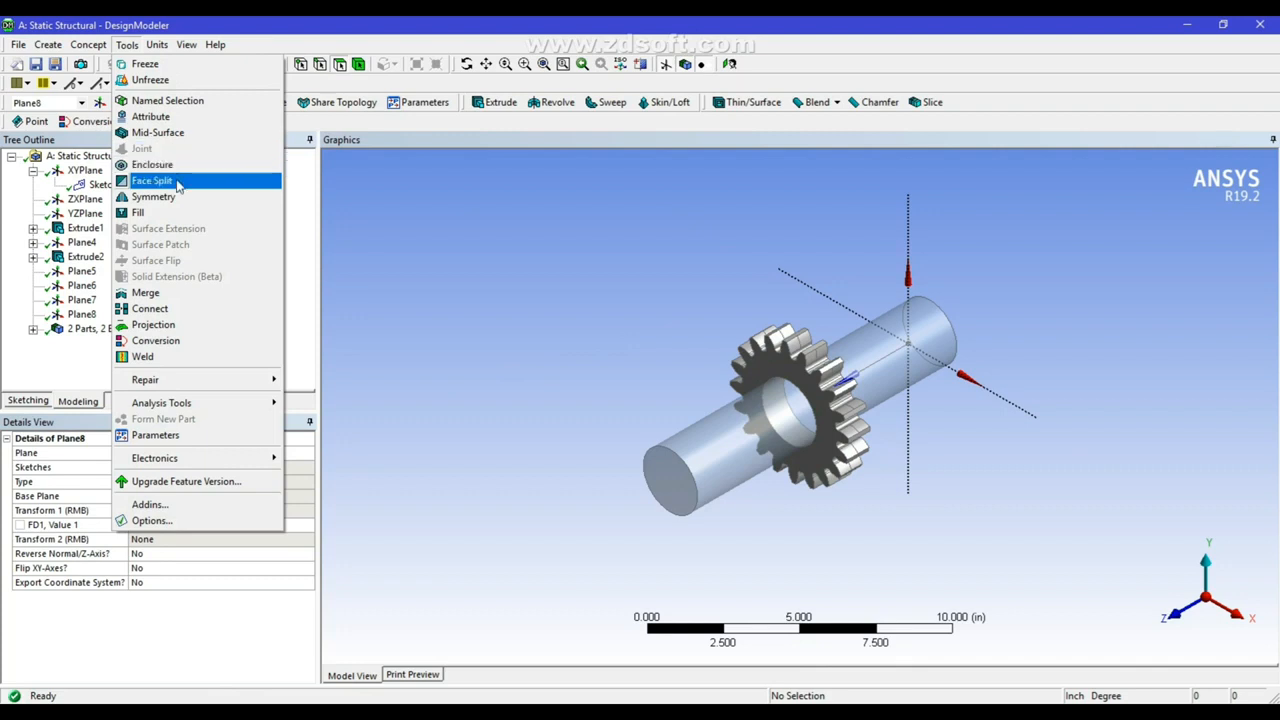
left_click(152, 181)
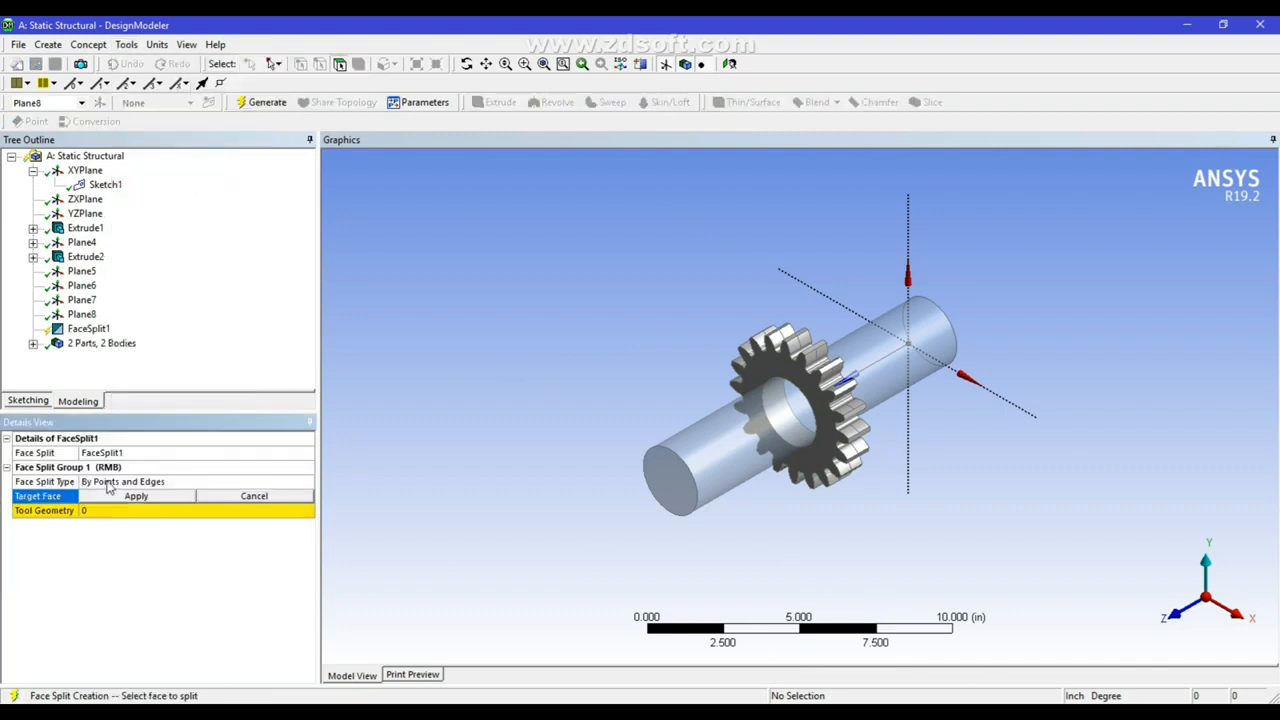
left_click(110, 485)
left_click(307, 481)
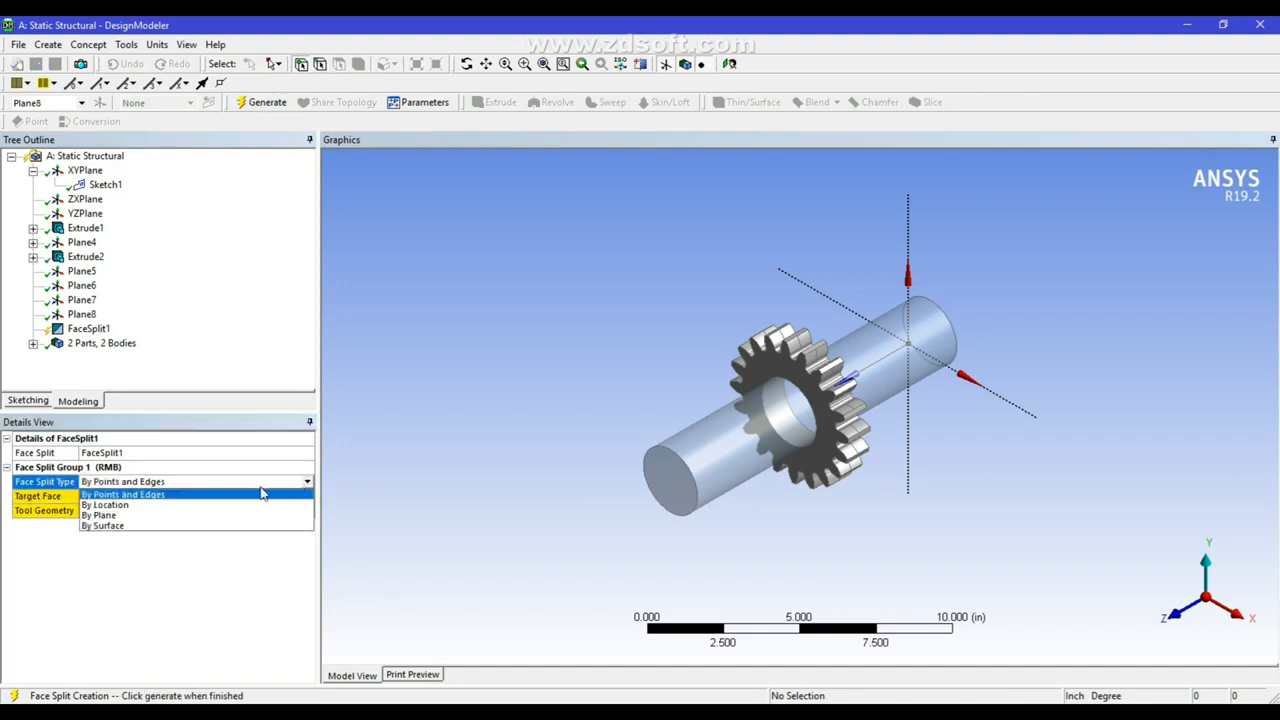
left_click(120, 516)
left_click(122, 497)
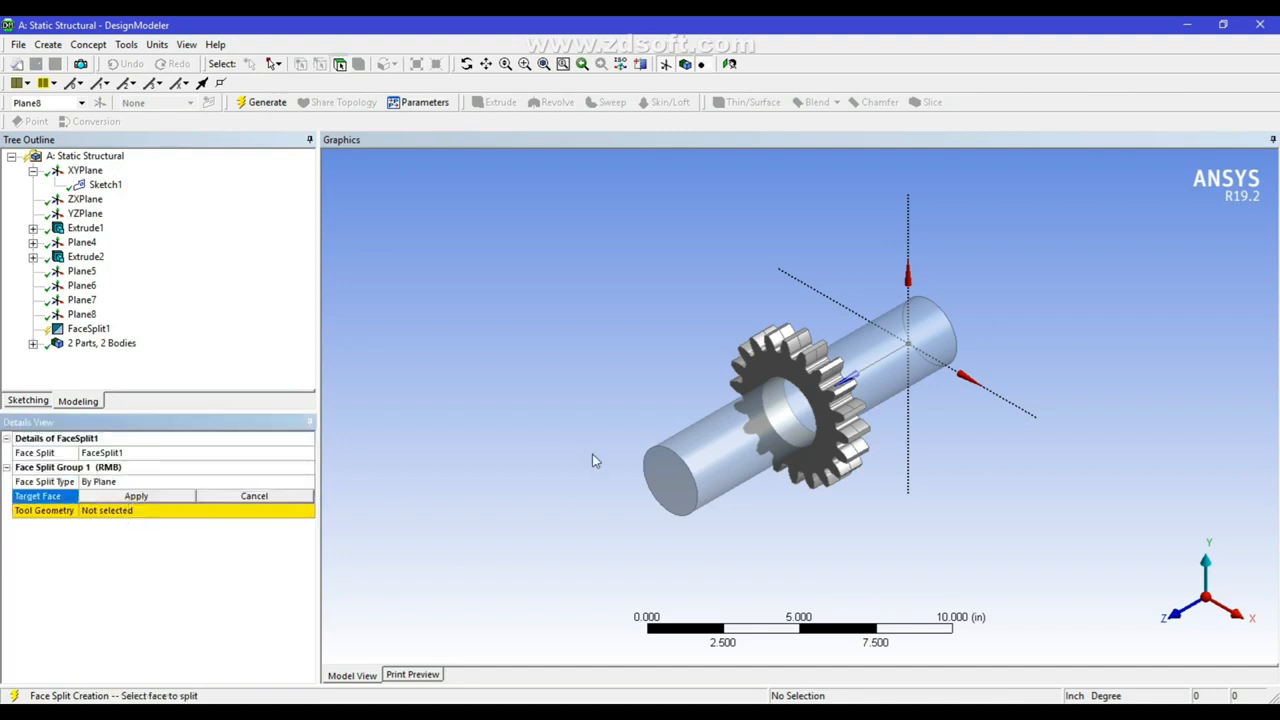
left_click(758, 432)
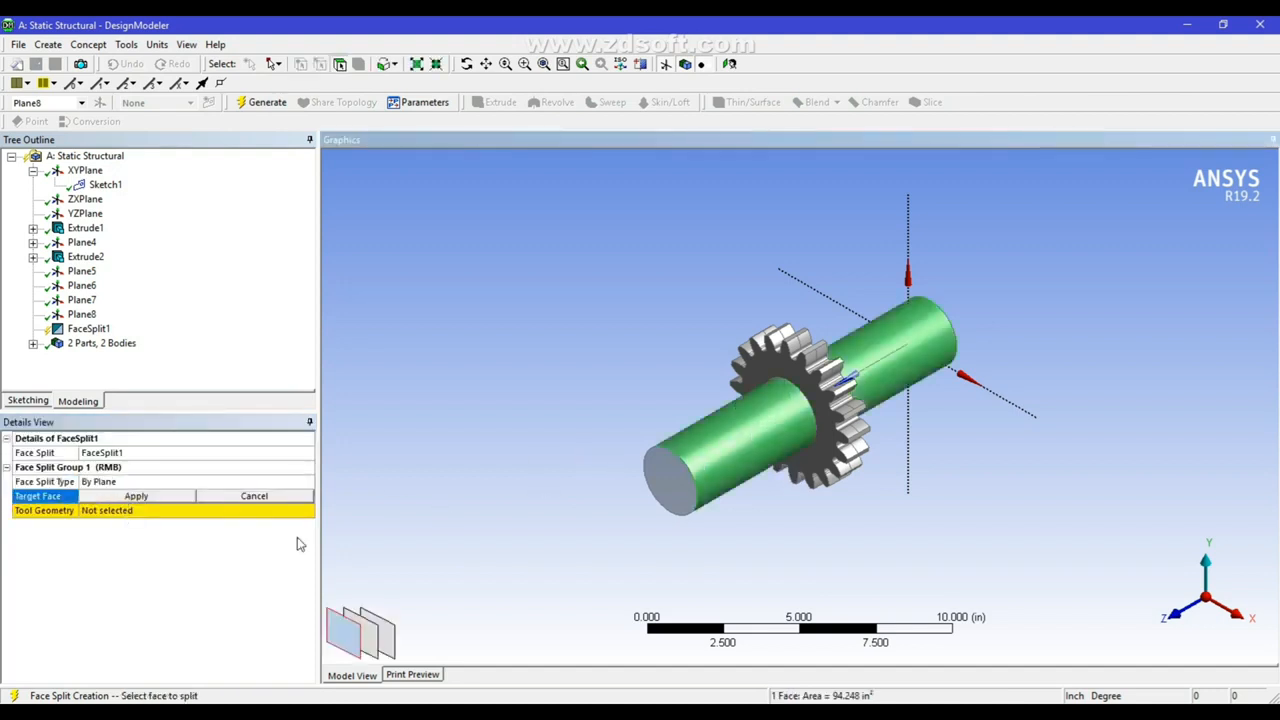
left_click(137, 497)
- Assign Plane5 as the tool geometry of the shaft's face split and generate it
left_click(114, 511)
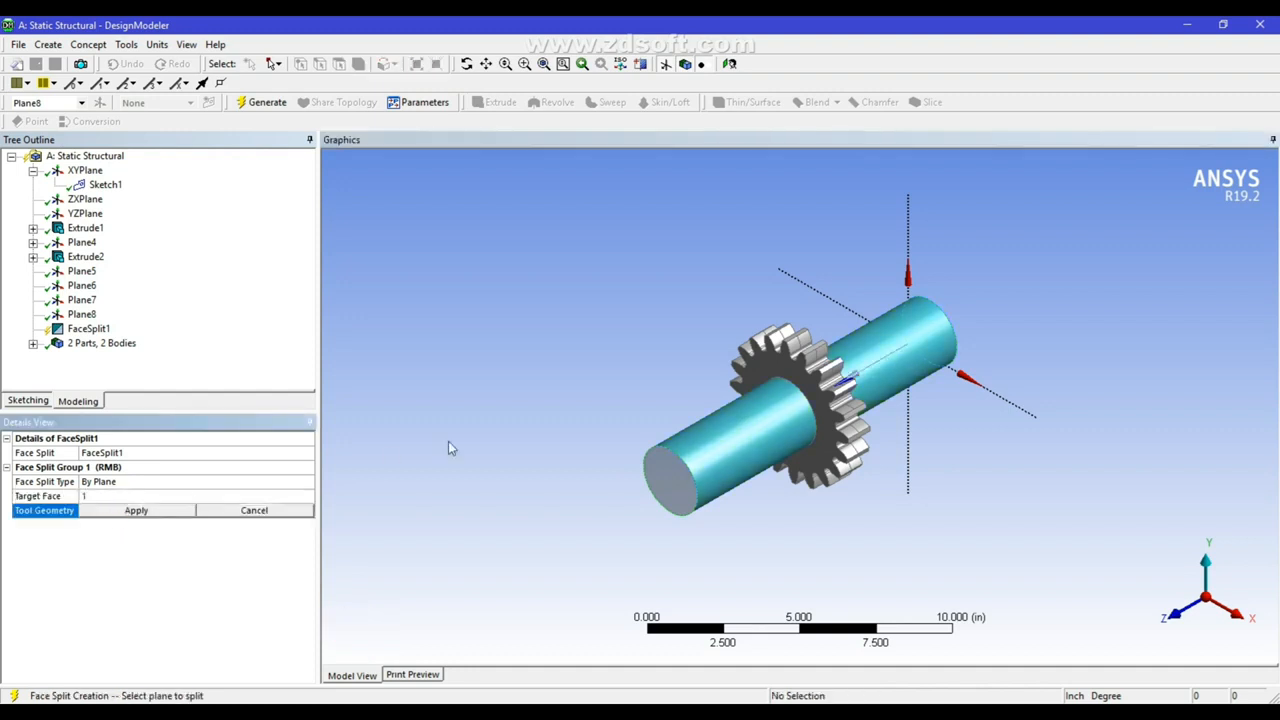
left_click(82, 271)
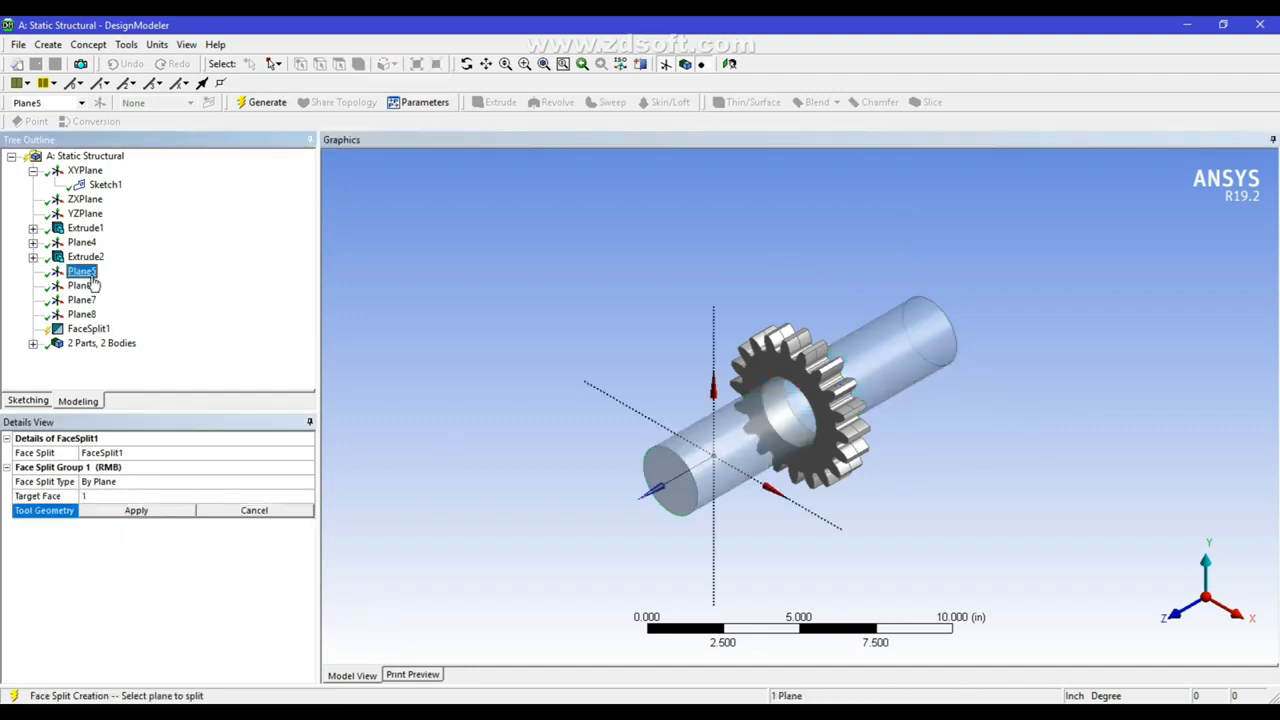
left_click(136, 511)
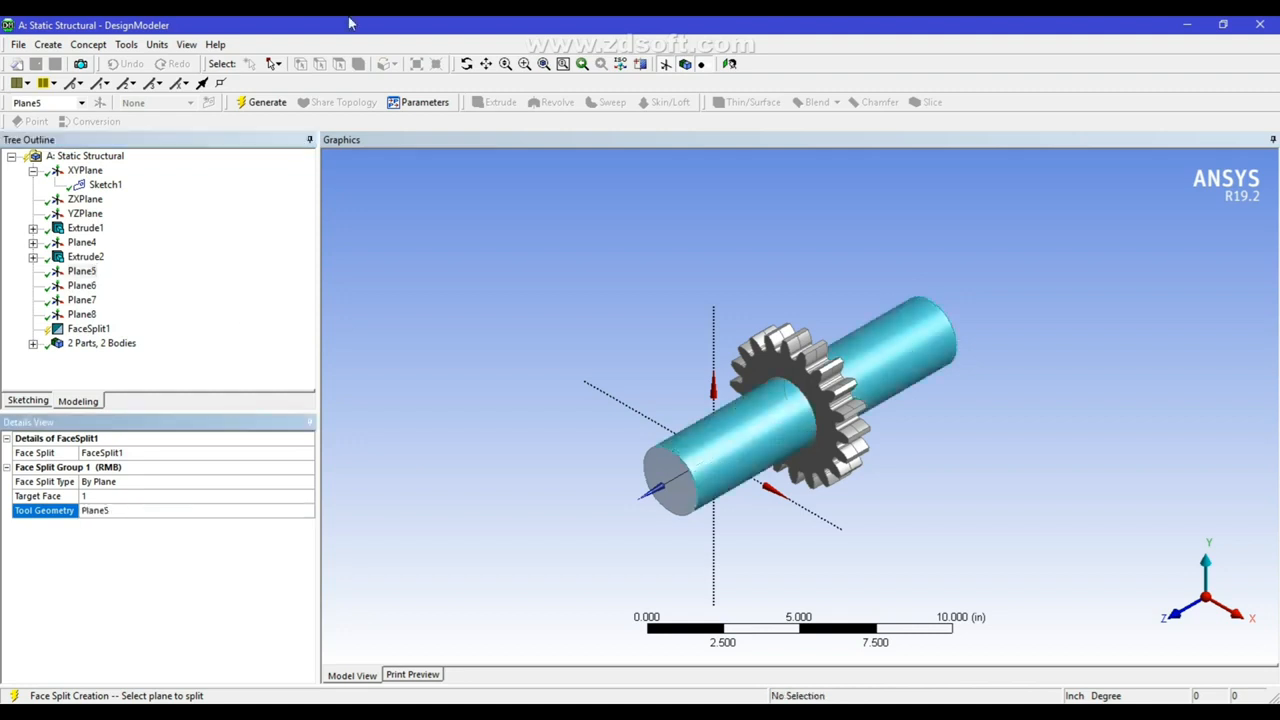
left_click(262, 102)
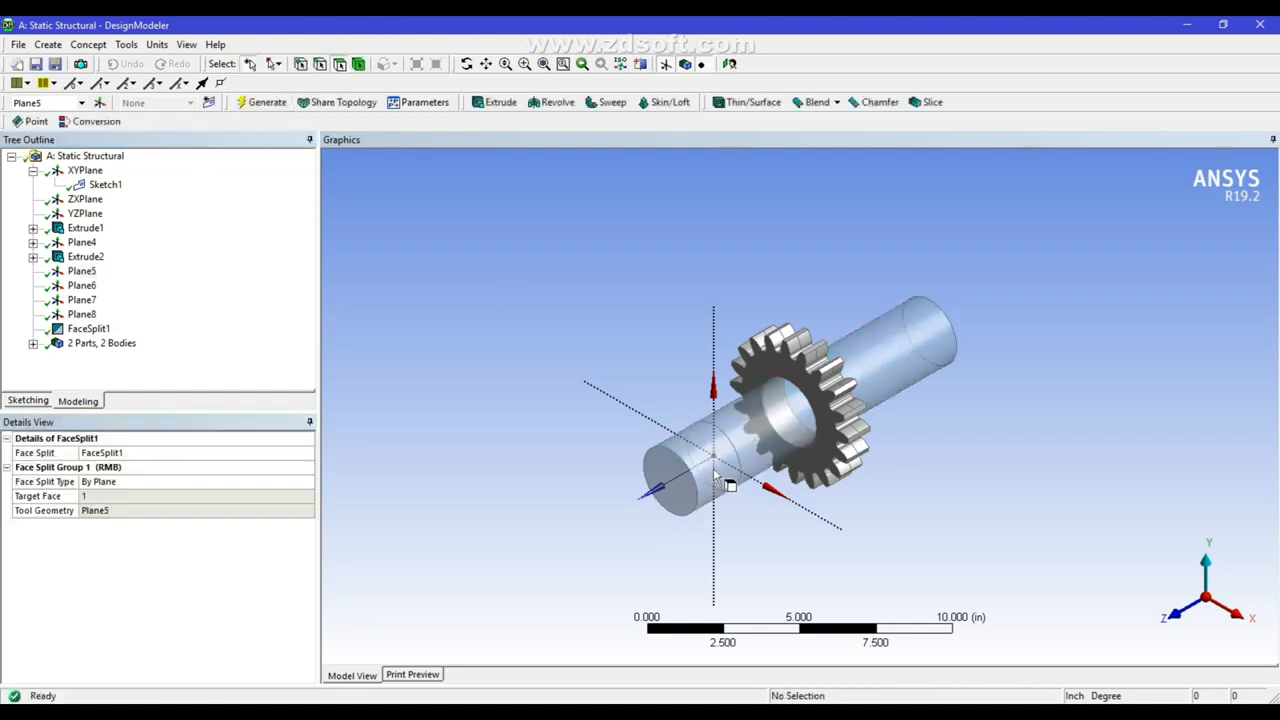
- Start a Face Split of type By Plane with the short cylindrical face at the shaft's +Z end as the target face
left_click(752, 438)
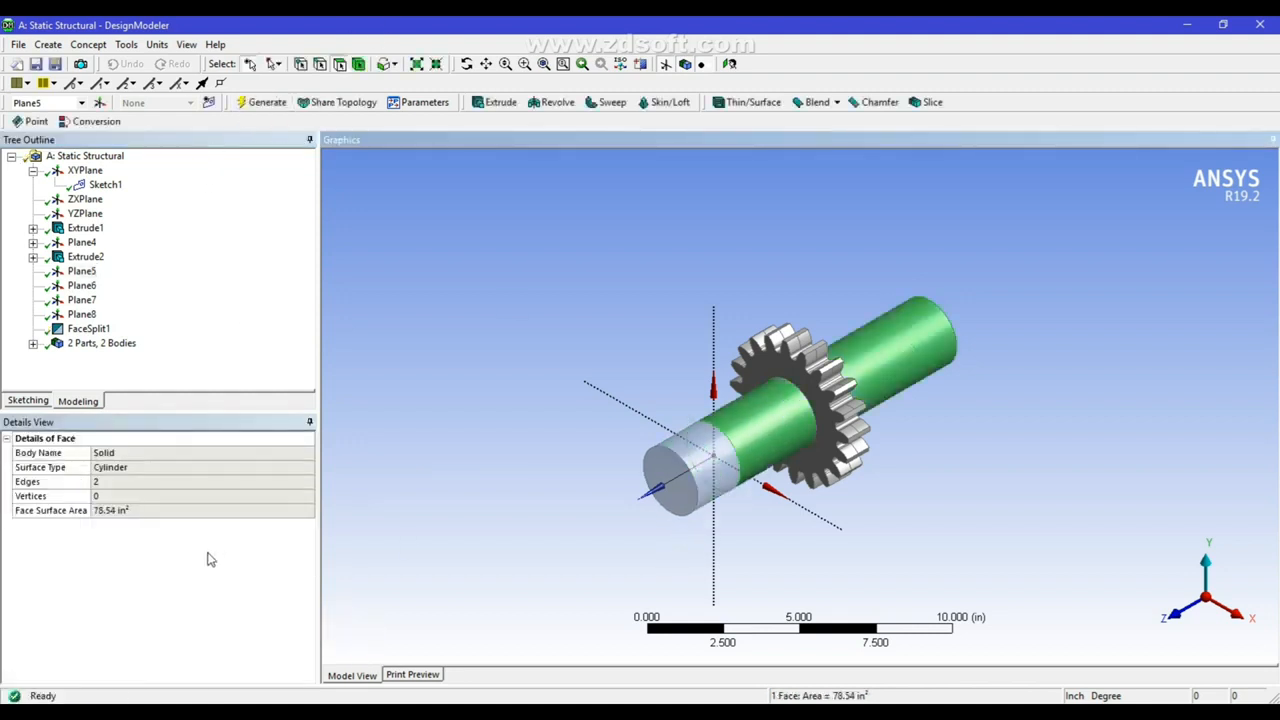
left_click(137, 46)
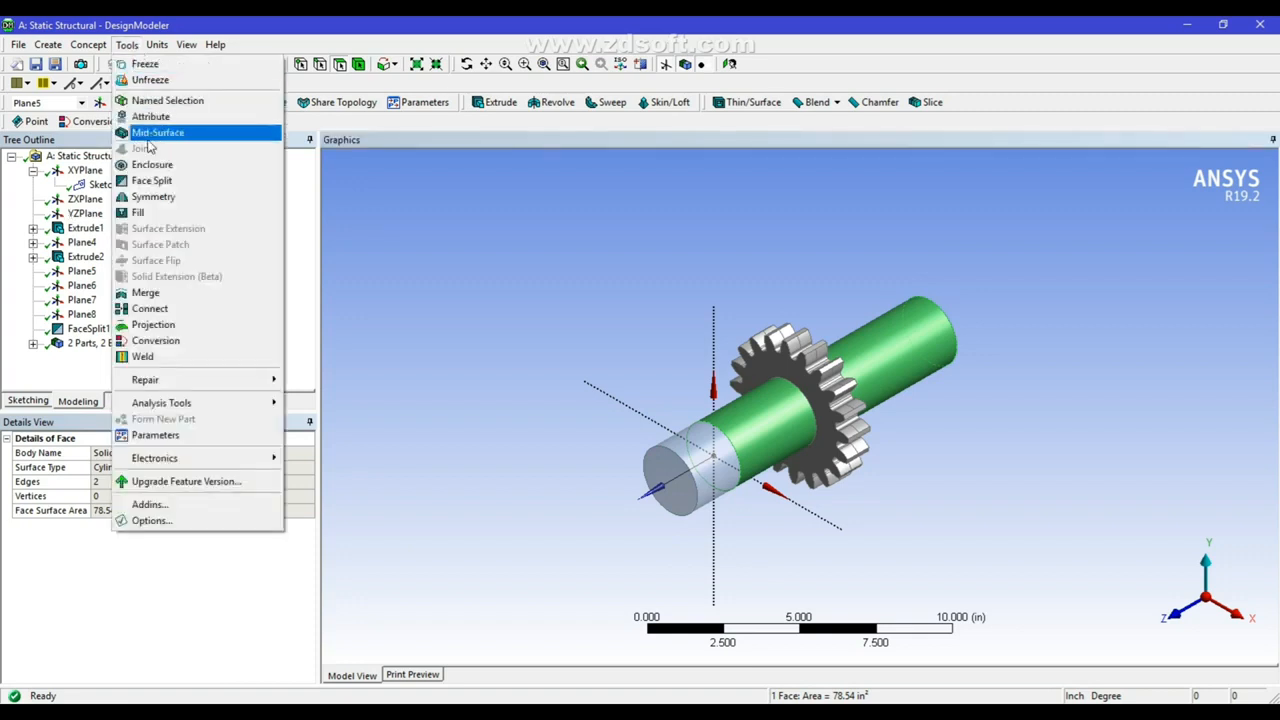
left_click(151, 182)
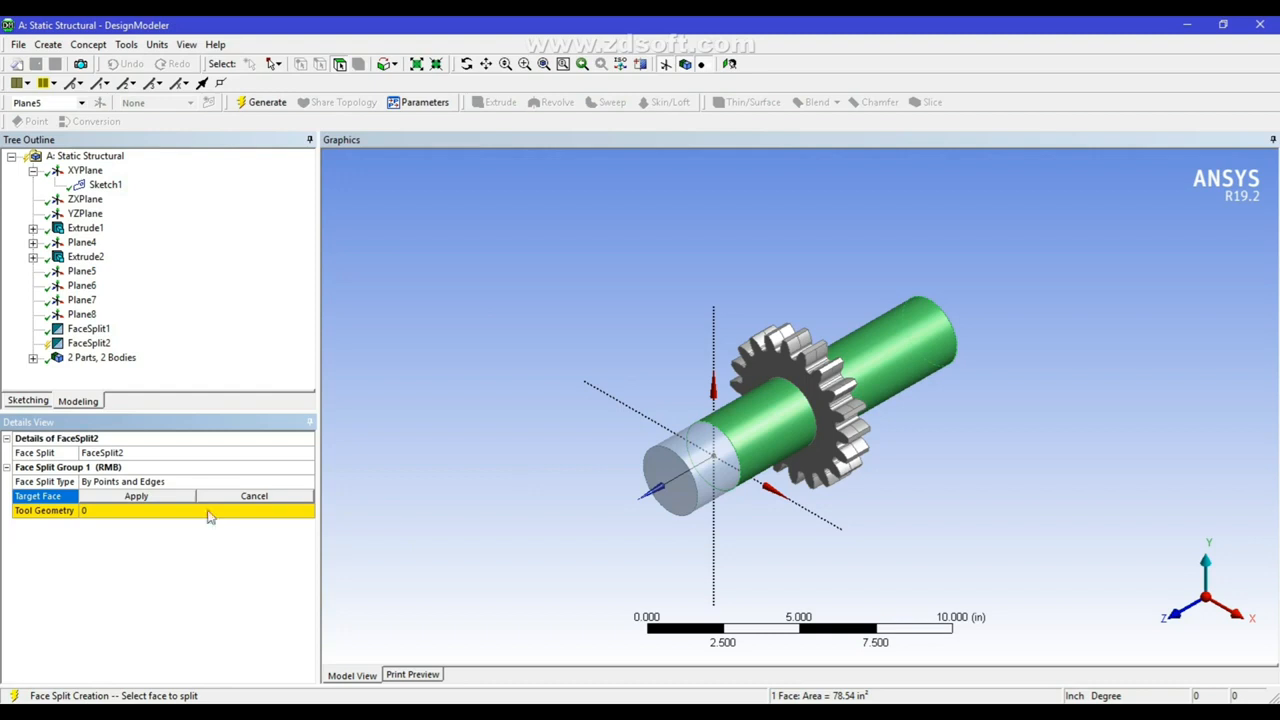
left_click(170, 494)
left_click(270, 484)
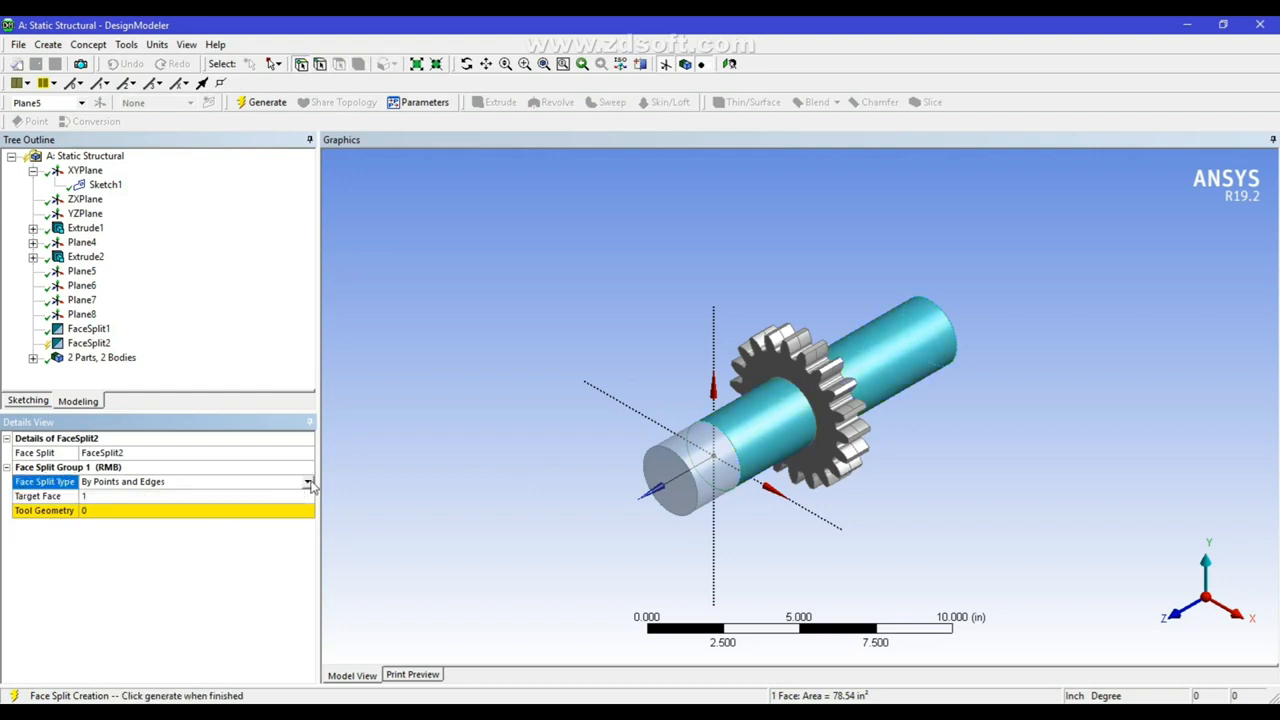
left_click(308, 482)
left_click(95, 524)
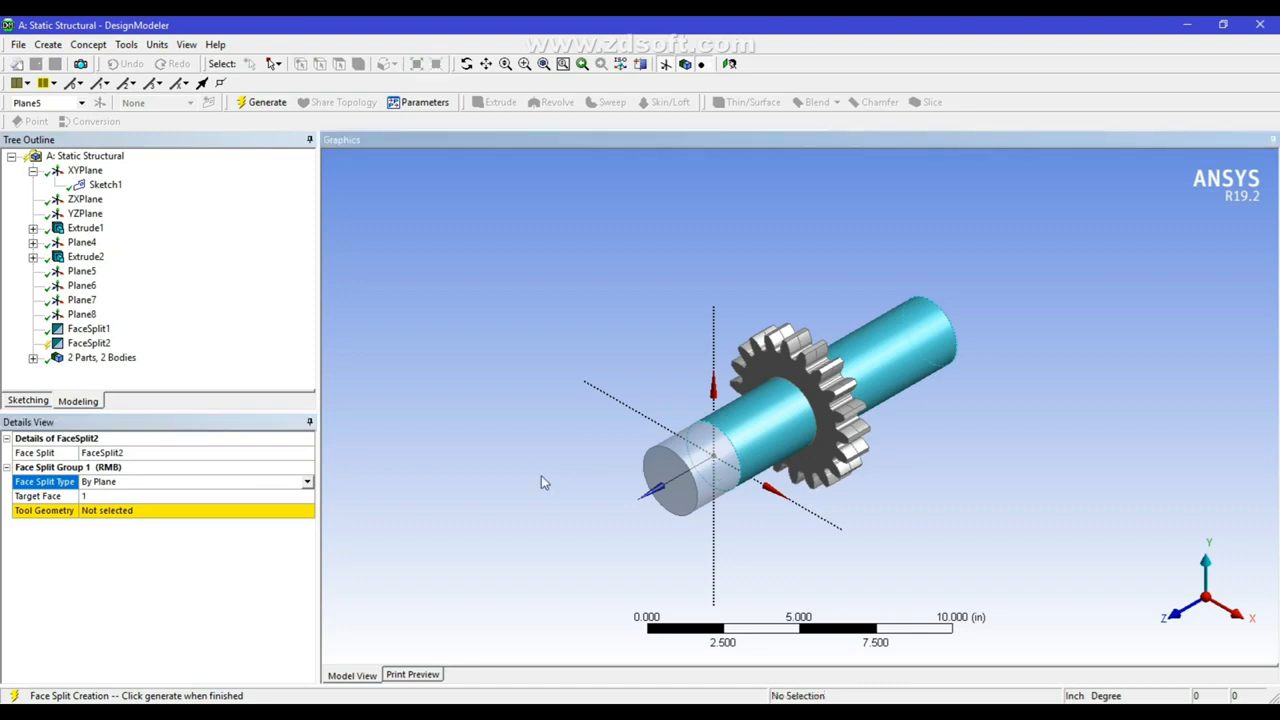
left_click(125, 496)
left_click(685, 462)
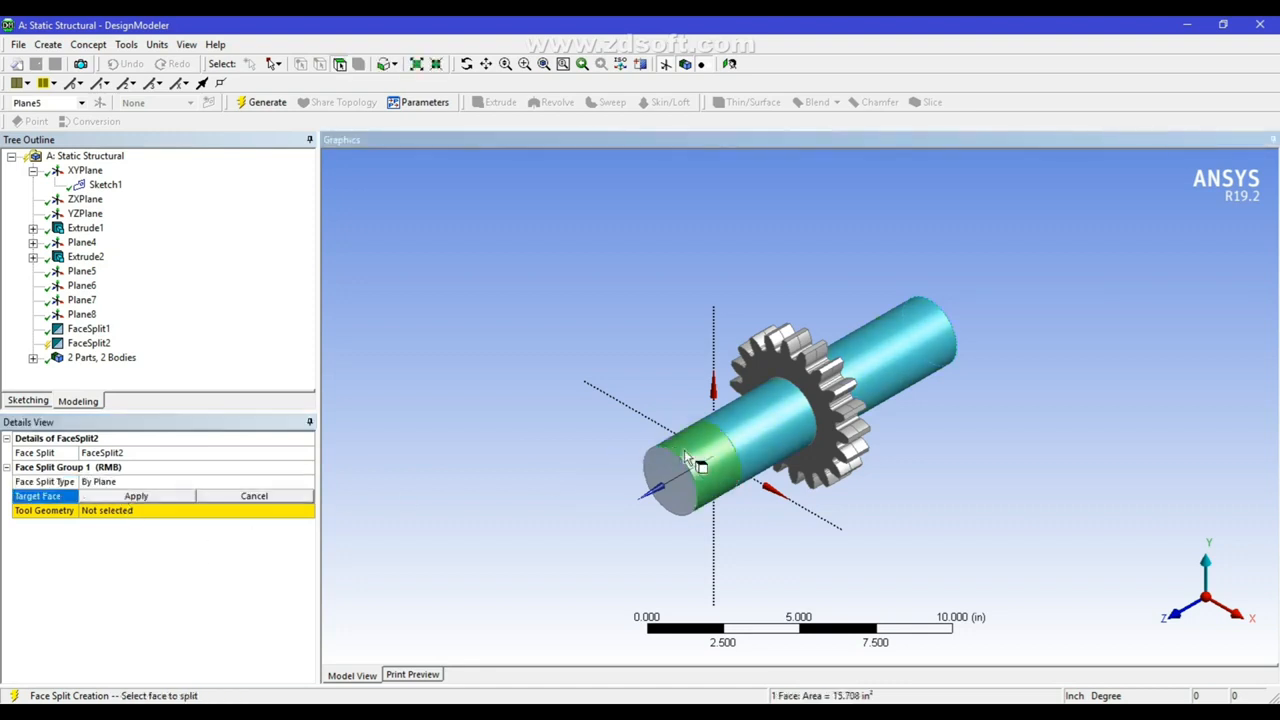
left_click(136, 496)
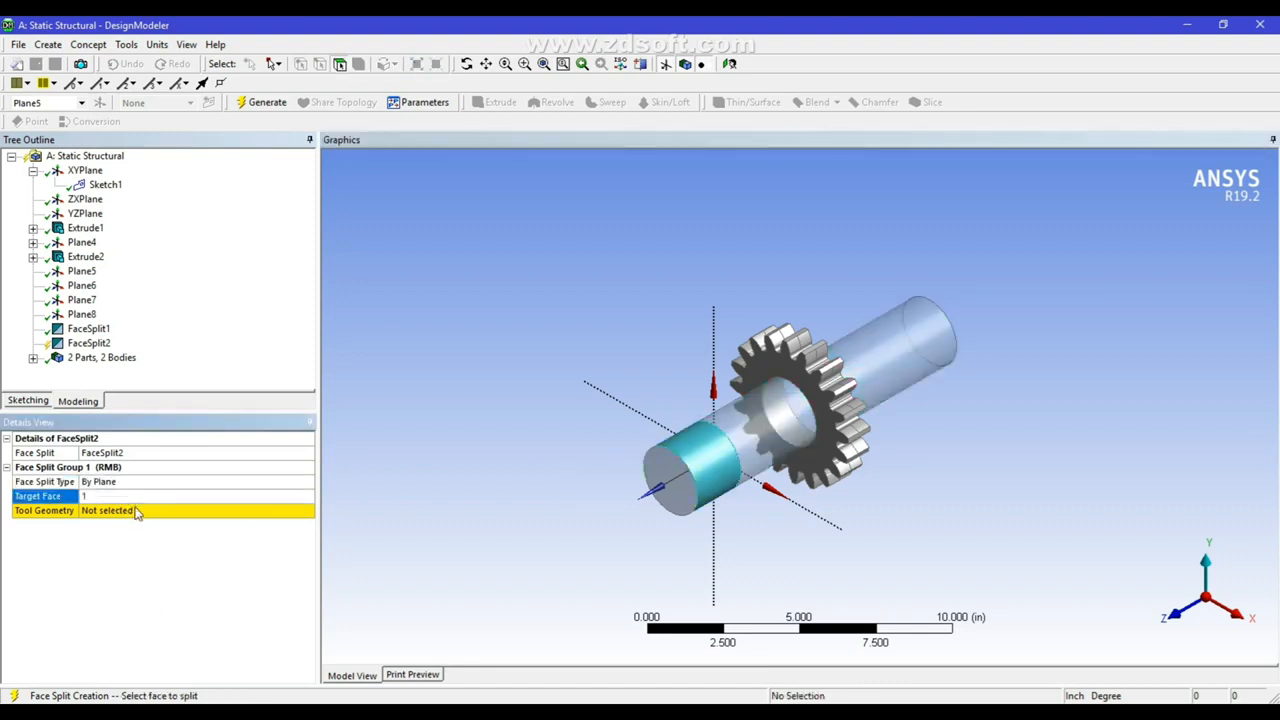
- Assign Plane7 as the tool geometry of the +Z end face's split, generate it and check the split faces
left_click(137, 510)
left_click(84, 301)
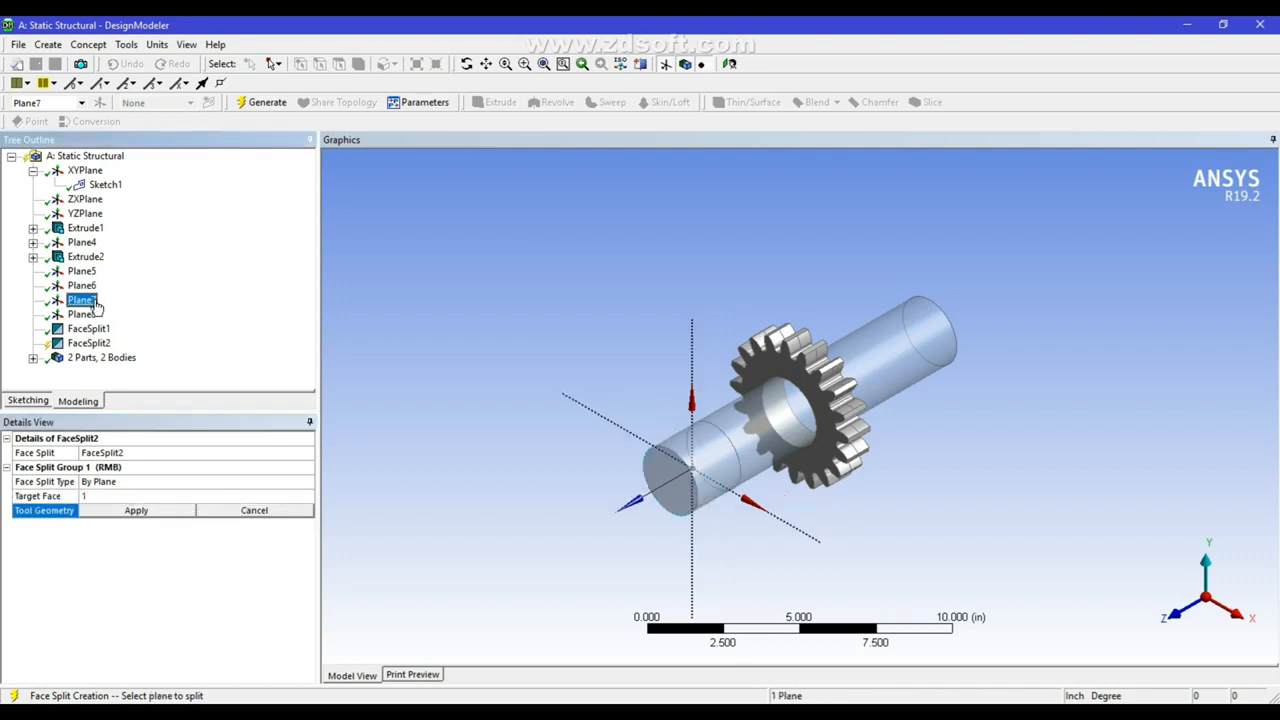
left_click(136, 510)
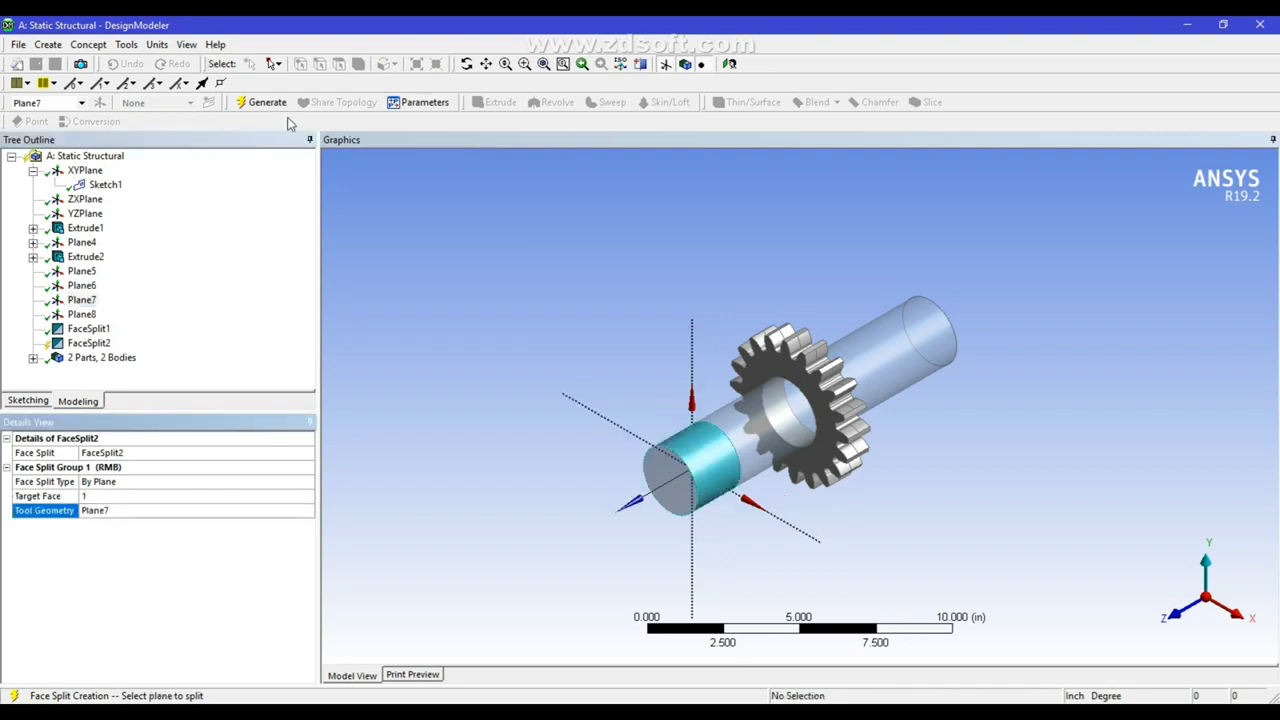
left_click(265, 102)
middle_click_drag(777, 529, 629, 532)
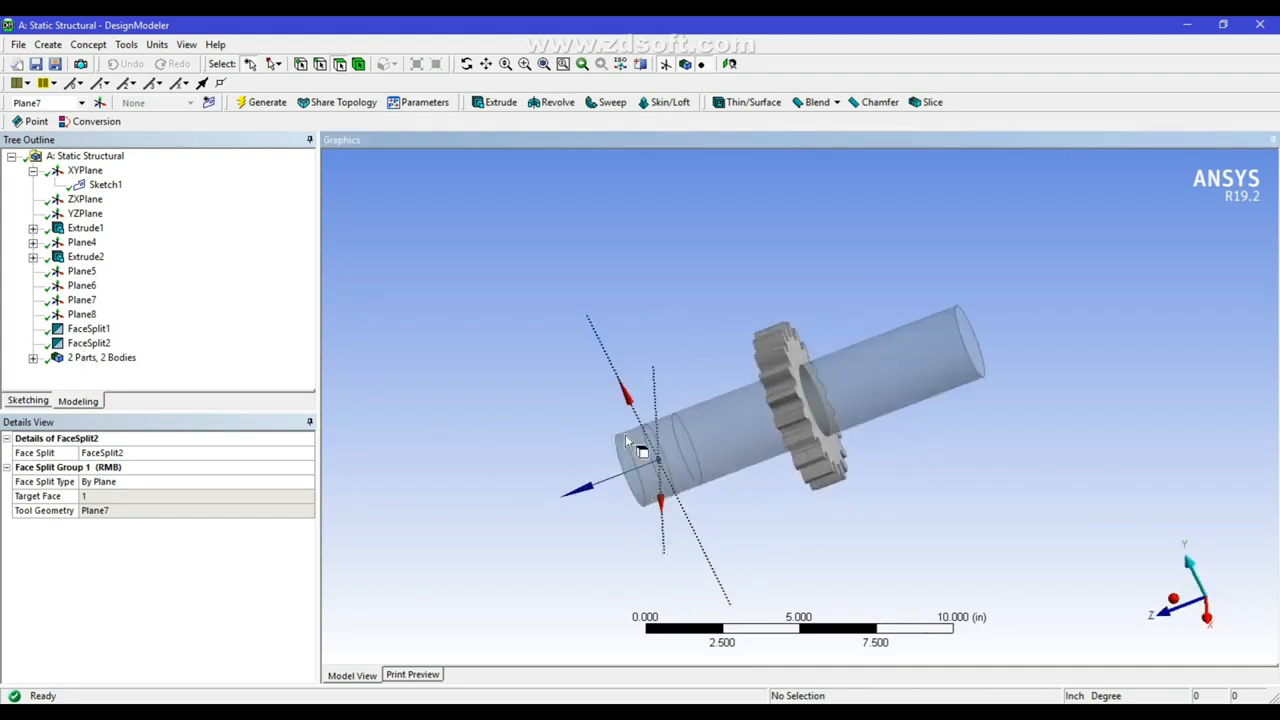
left_click(658, 446)
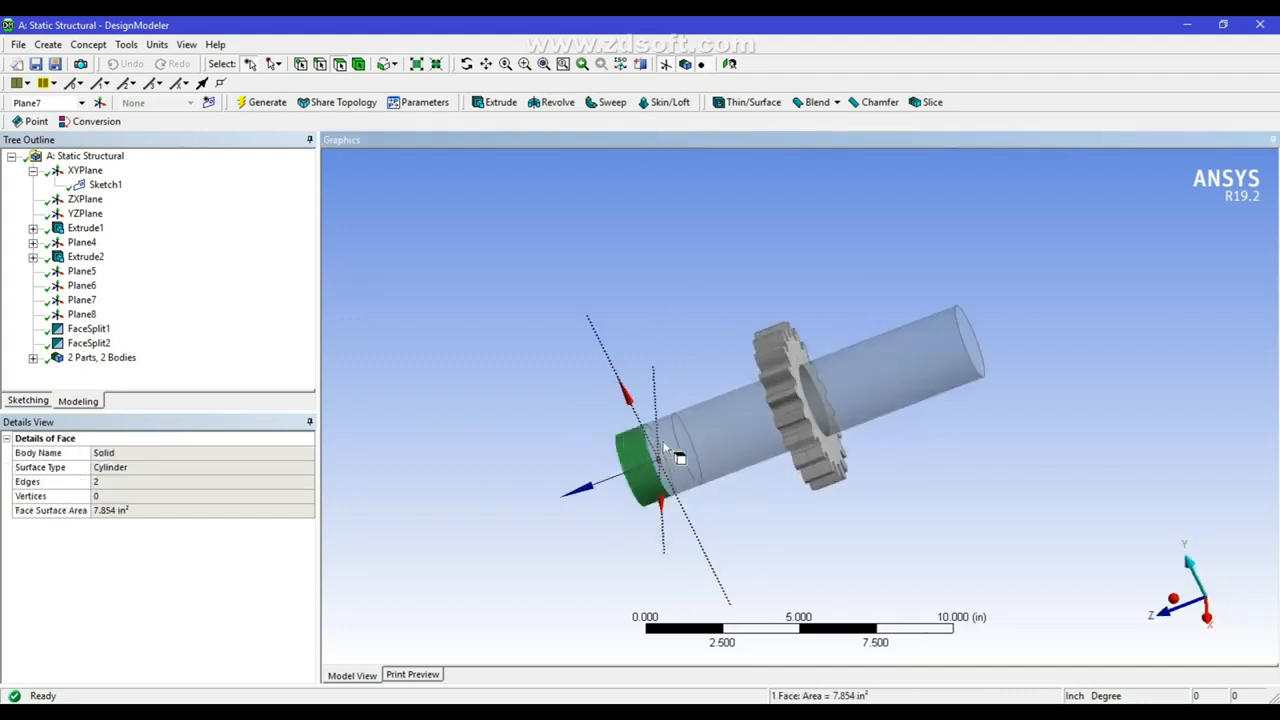
left_click(716, 440)
left_click(503, 429)
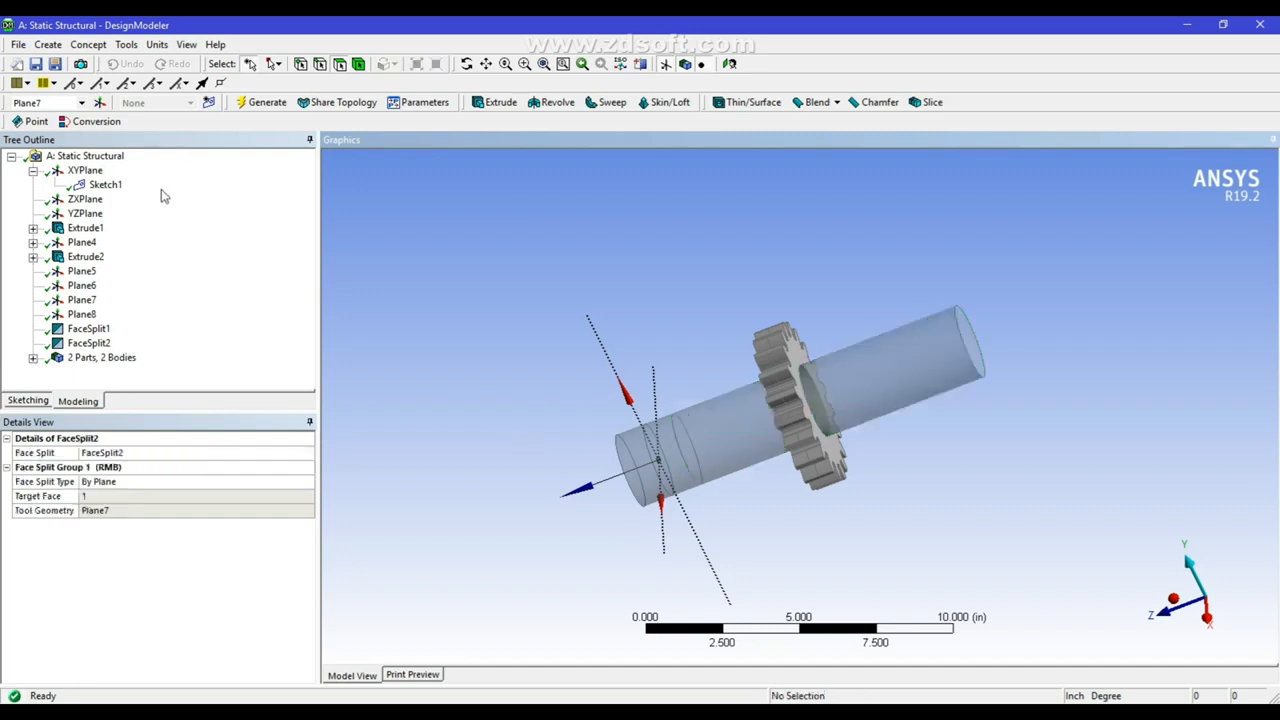
- Start another Face Split of type By Plane with the shaft's long cylindrical face through the gear as the target face
left_click(127, 44)
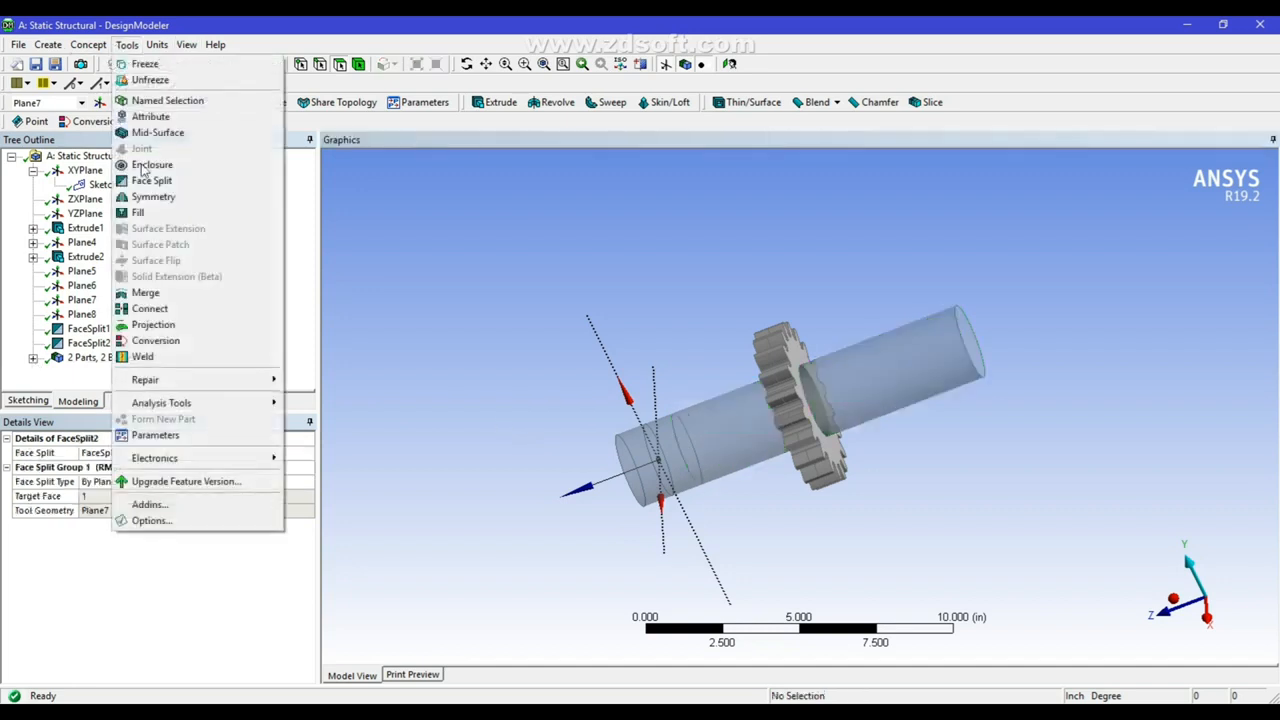
left_click(152, 180)
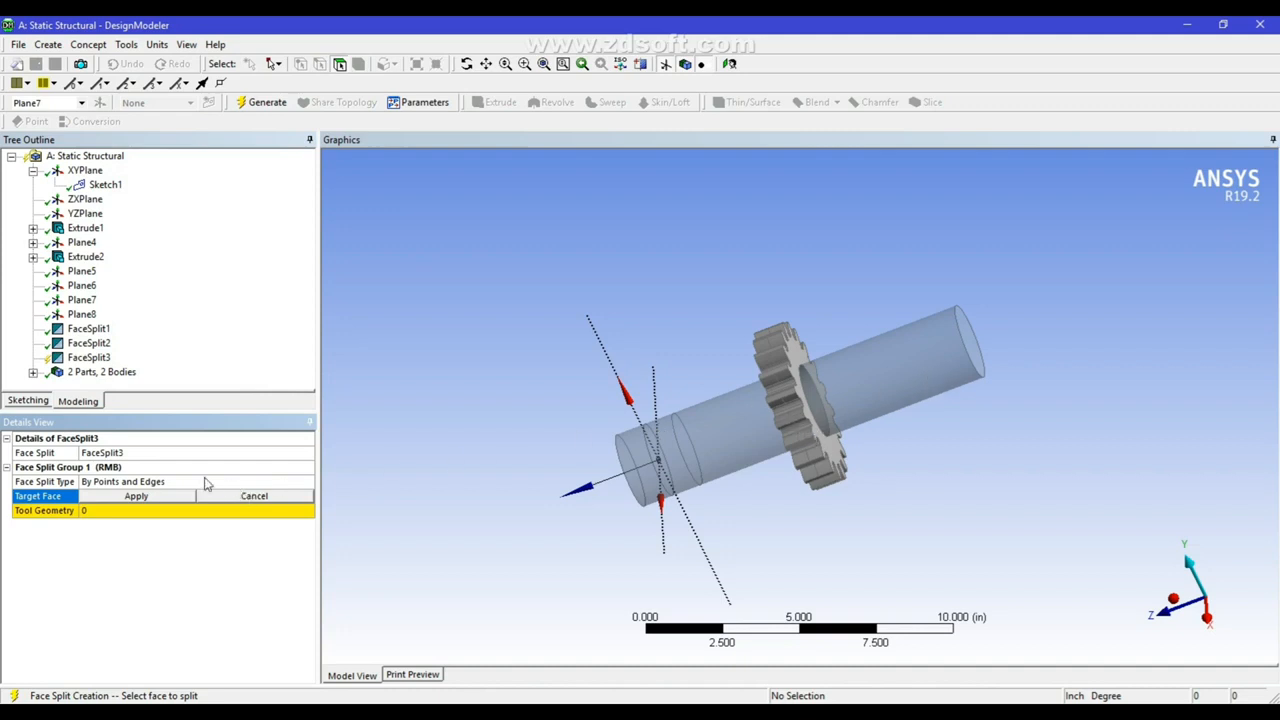
left_click(205, 483)
left_click(307, 483)
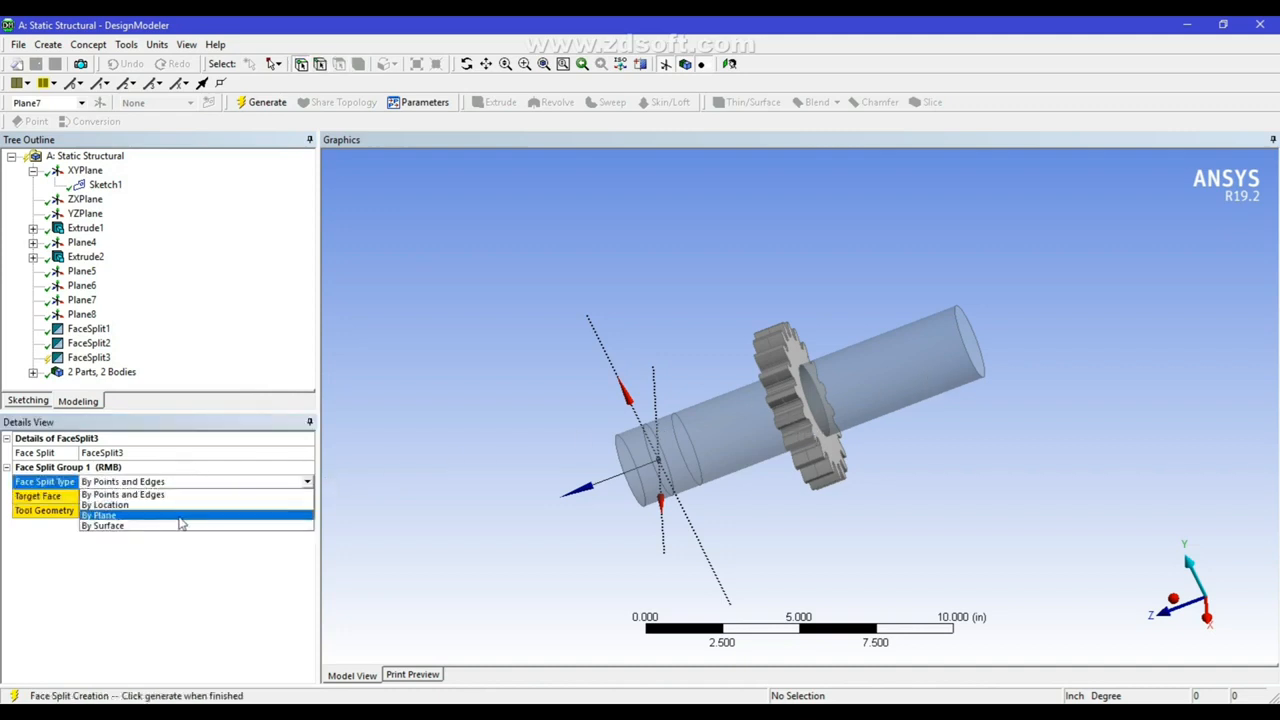
left_click(178, 516)
left_click(126, 497)
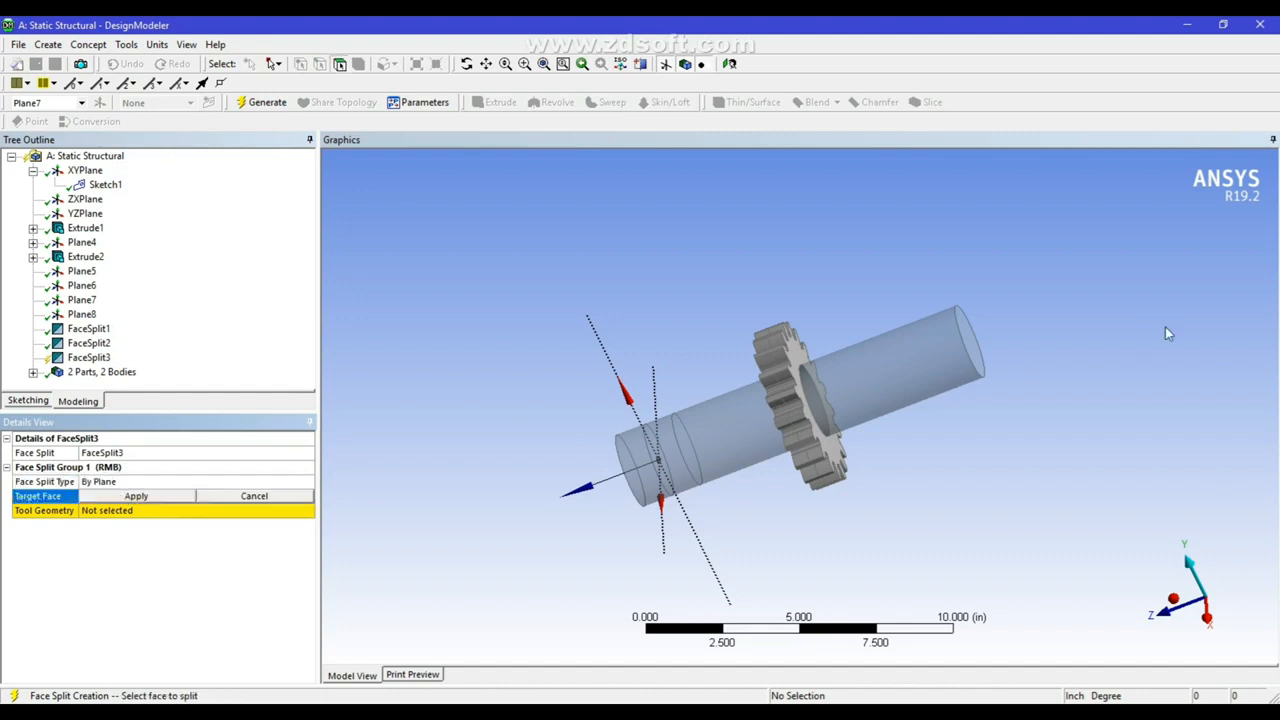
left_click(914, 370)
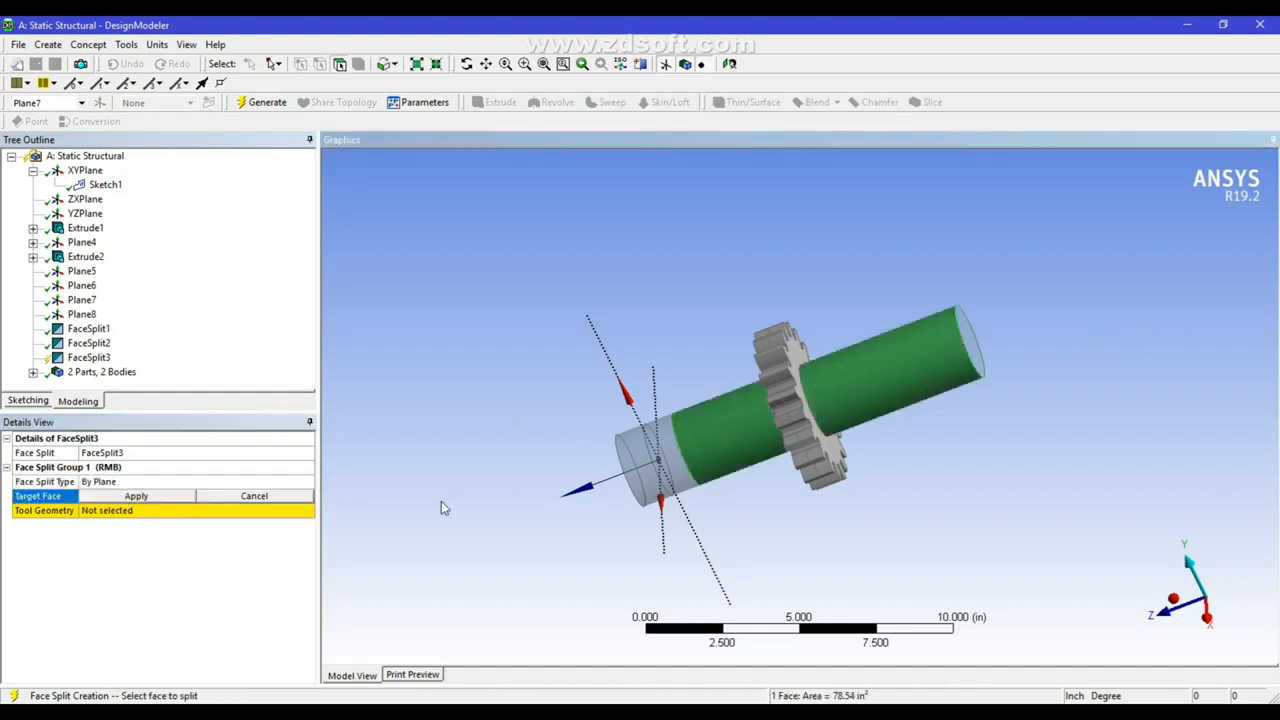
left_click(137, 497)
- Assign Plane6 as the tool geometry of the long cylindrical face's split and generate it
left_click(112, 512)
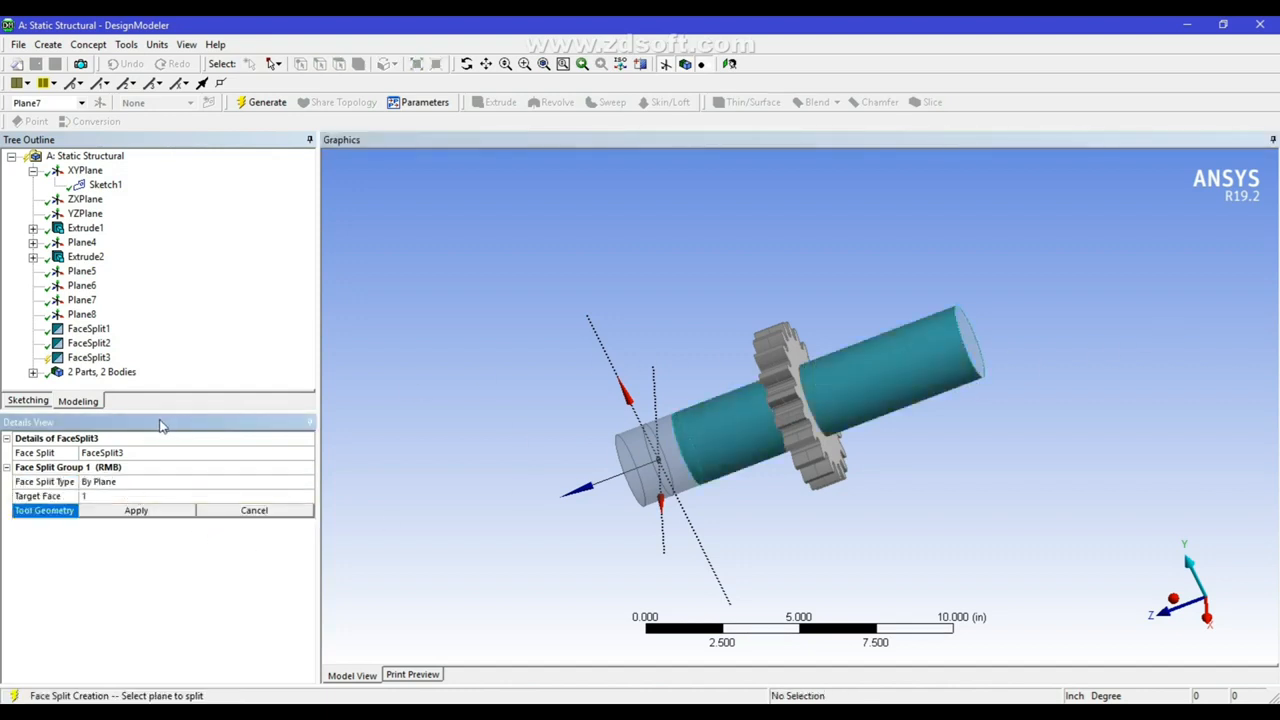
left_click(90, 287)
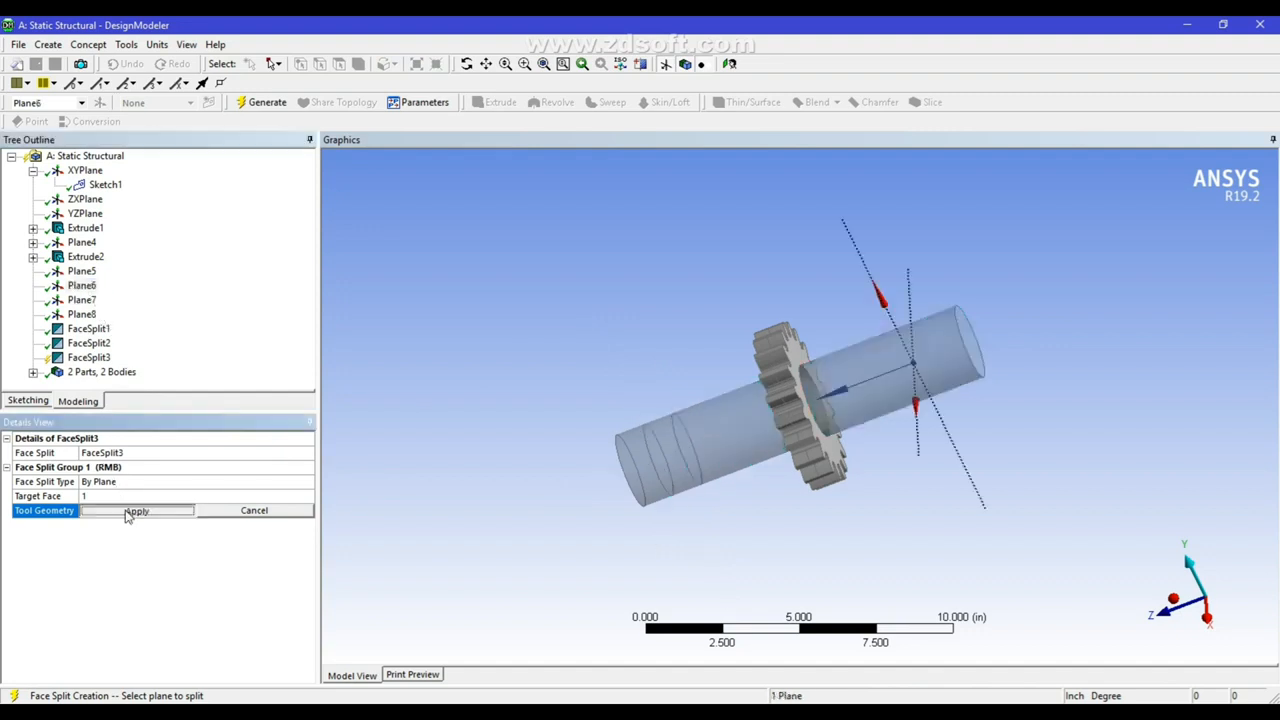
left_click(136, 511)
left_click(262, 102)
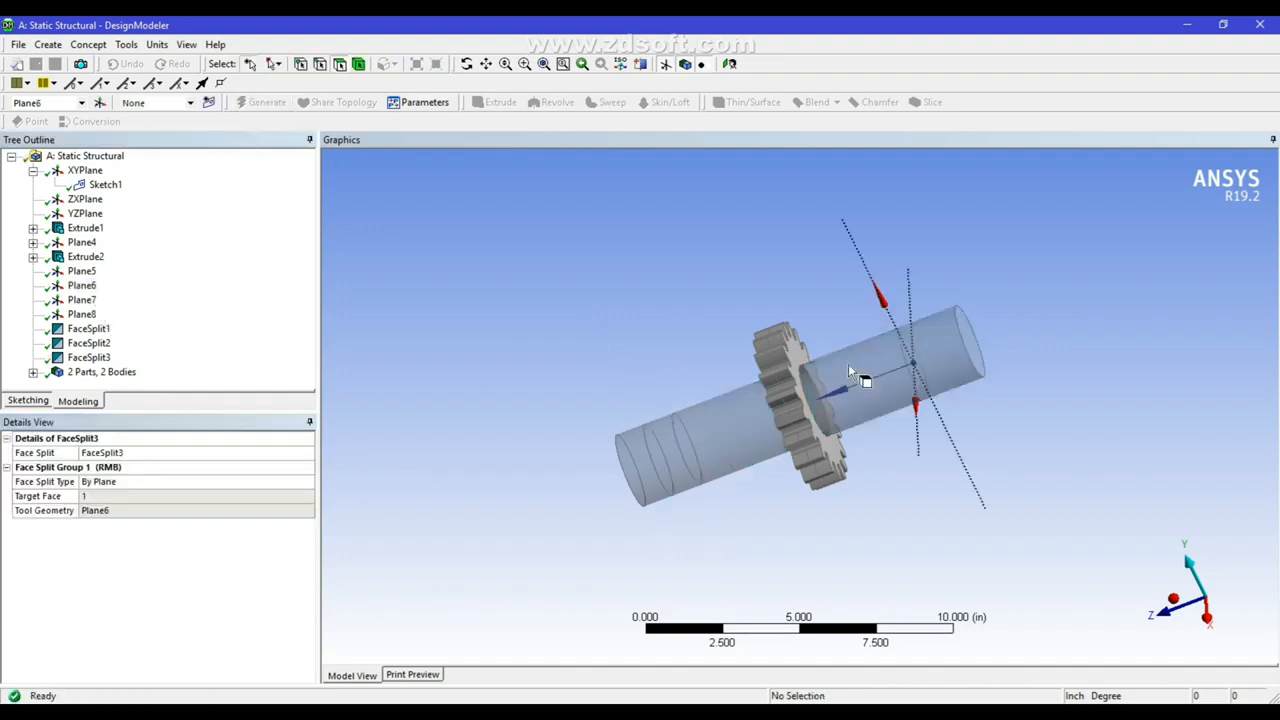
left_click(878, 370)
- Start a Face Split of type By Plane with the short cylindrical face at the shaft's -Z end as the target face
left_click(943, 360)
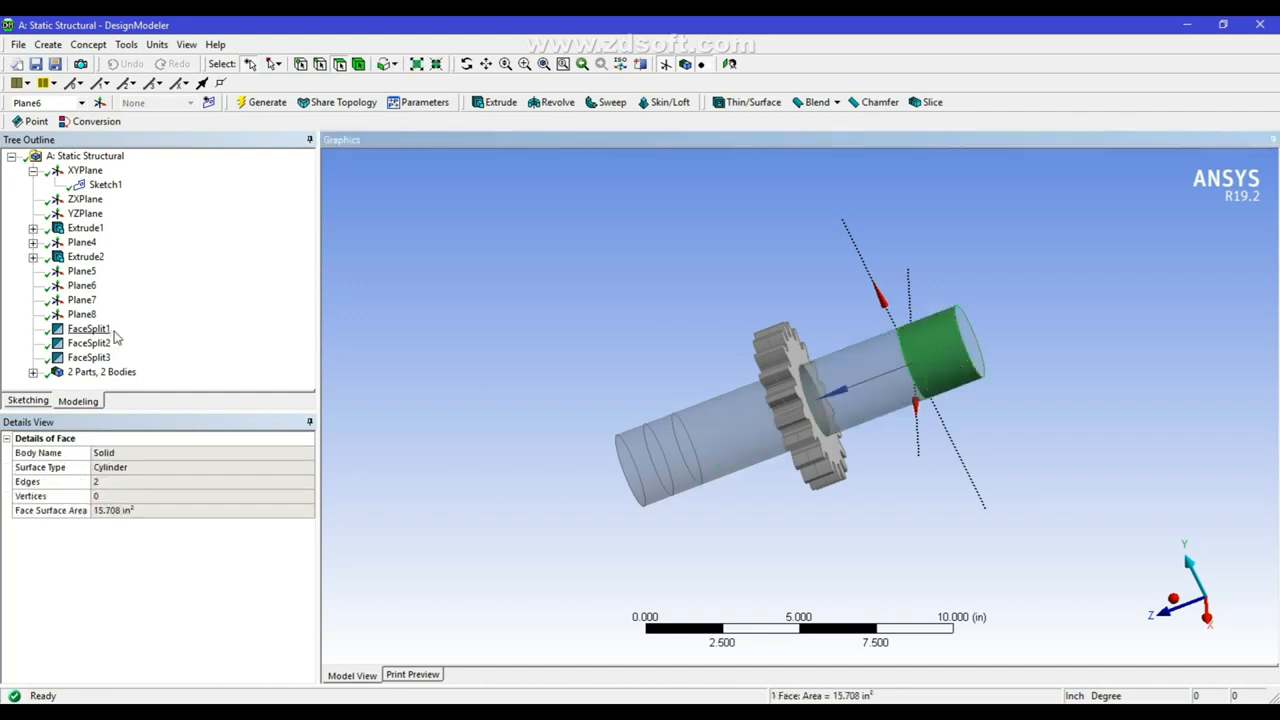
left_click(126, 44)
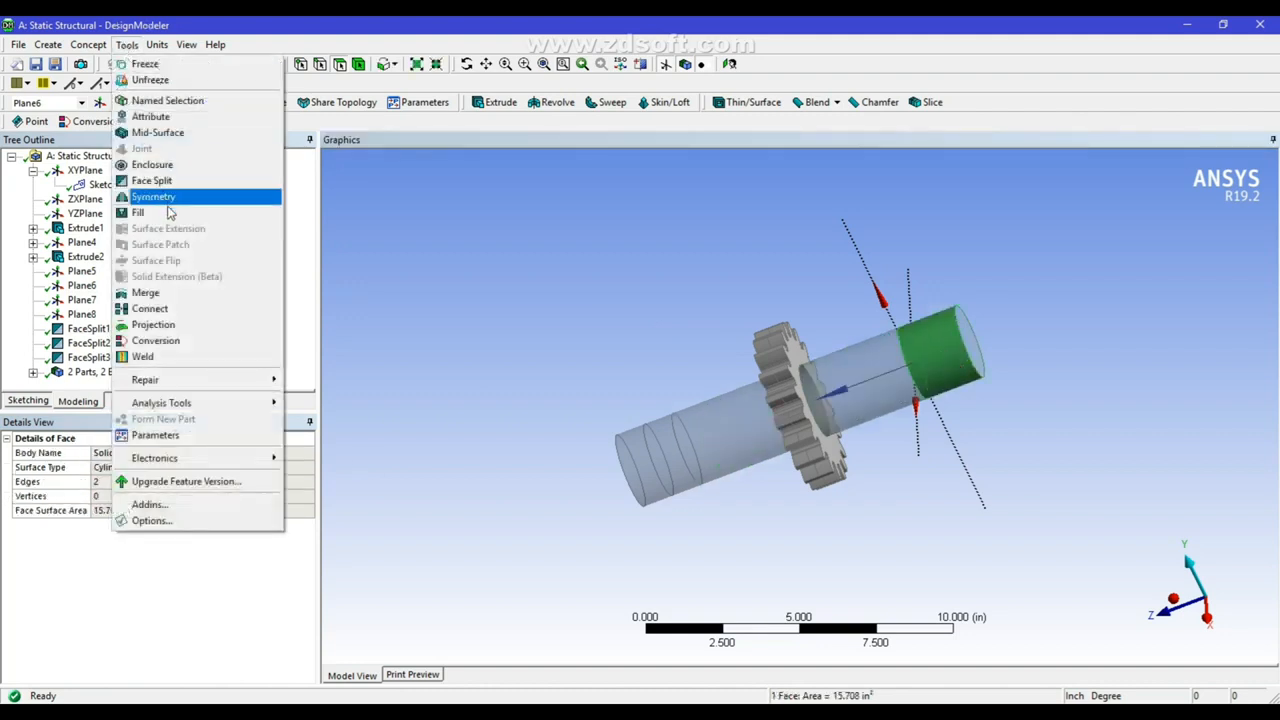
left_click(151, 180)
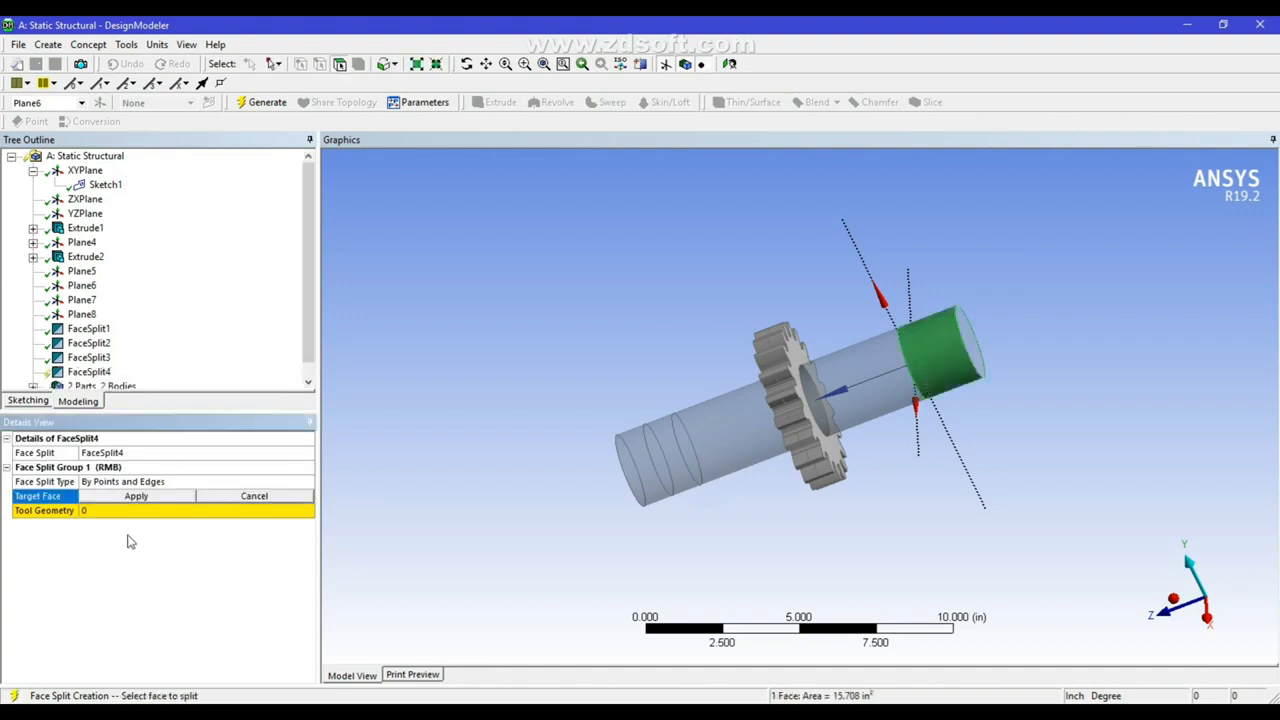
left_click(125, 496)
left_click(232, 482)
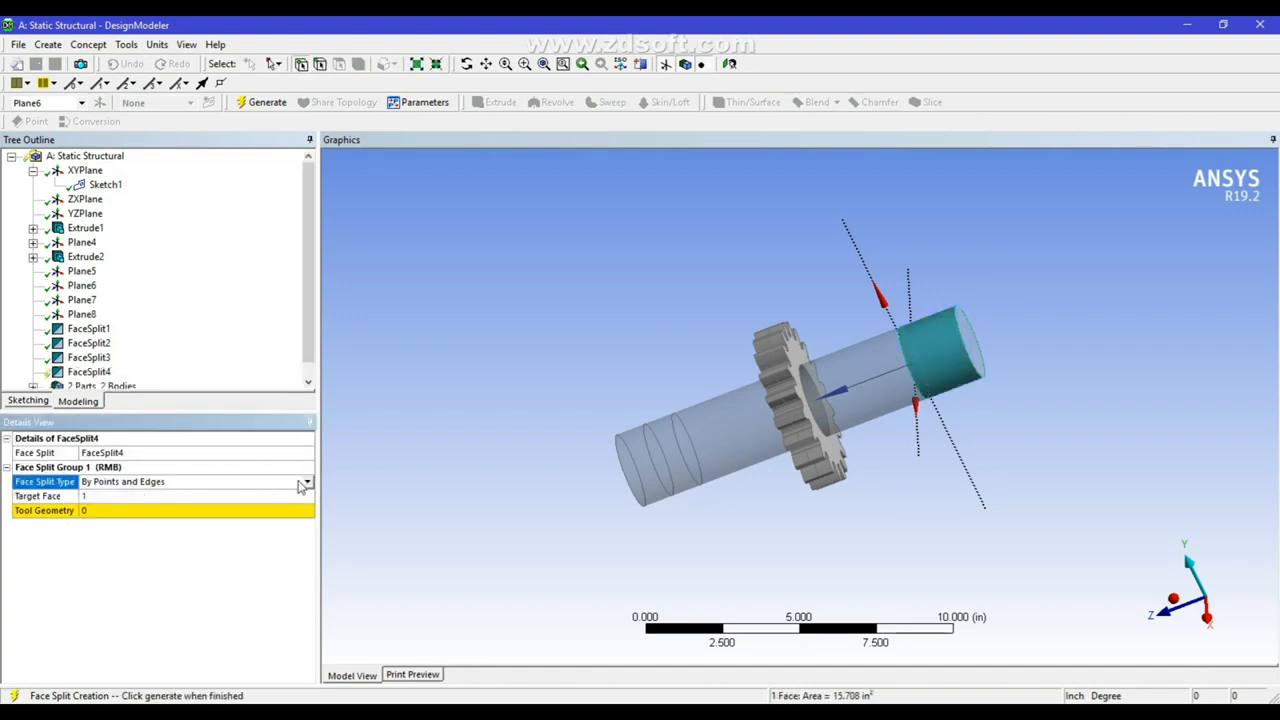
left_click(309, 482)
left_click(129, 514)
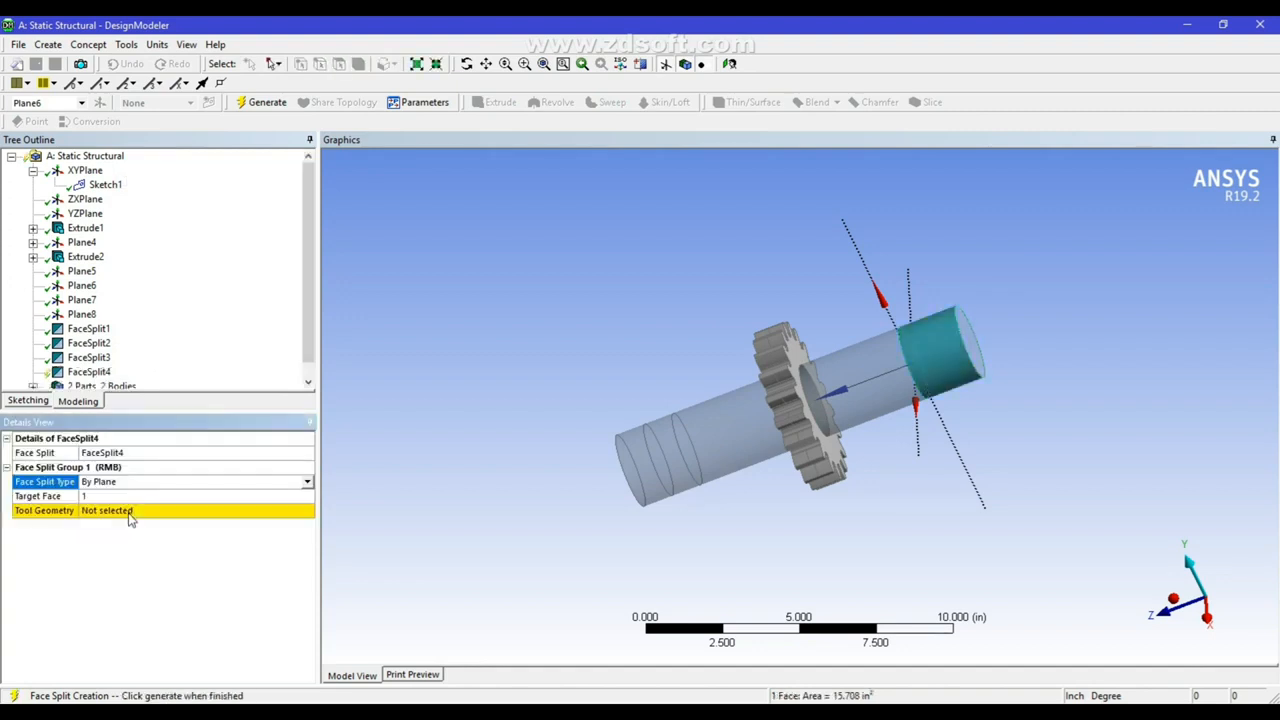
left_click(118, 497)
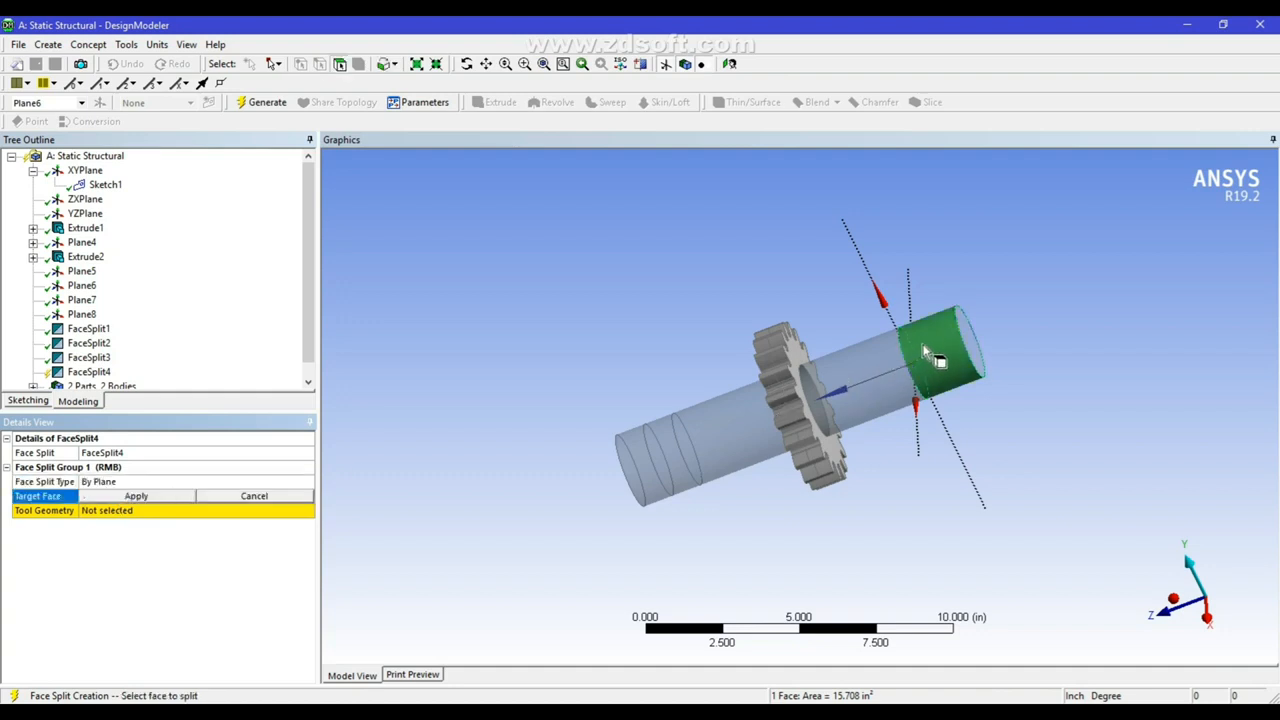
left_click(128, 497)
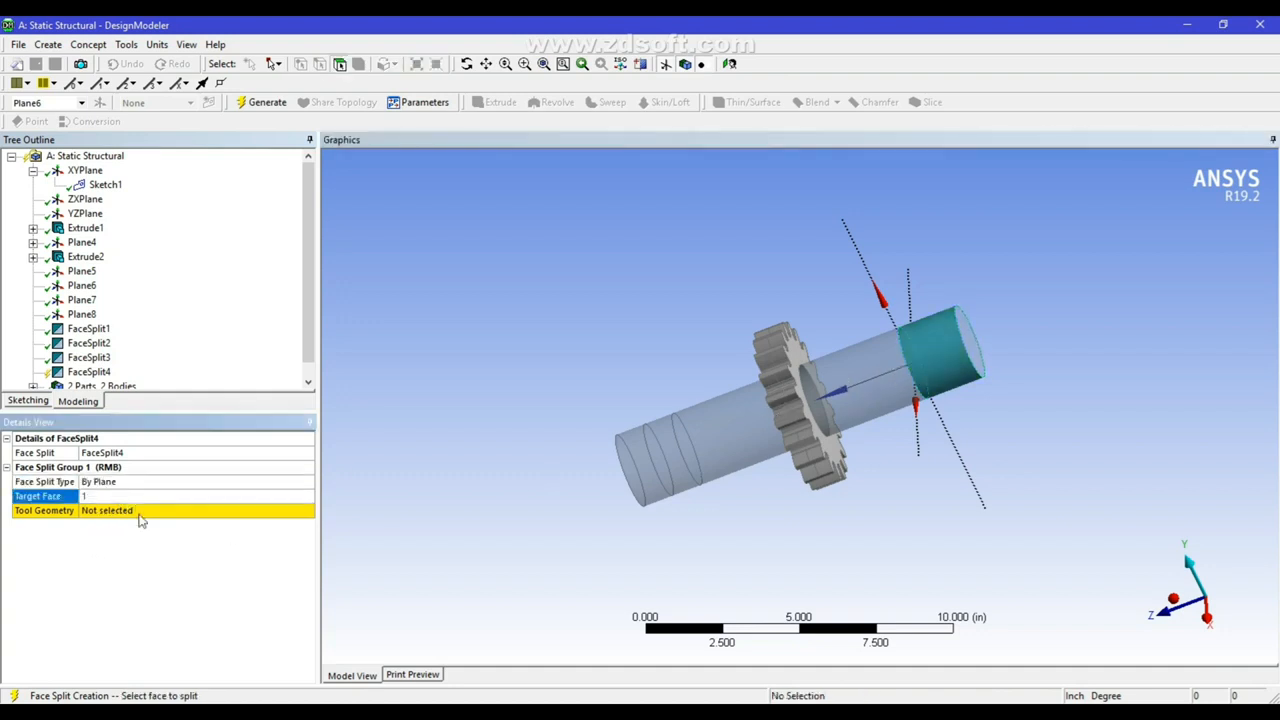
- Assign Plane8 as the tool geometry of the -Z end face's split, generate it and check the shaft's split faces
left_click(140, 511)
left_click(82, 315)
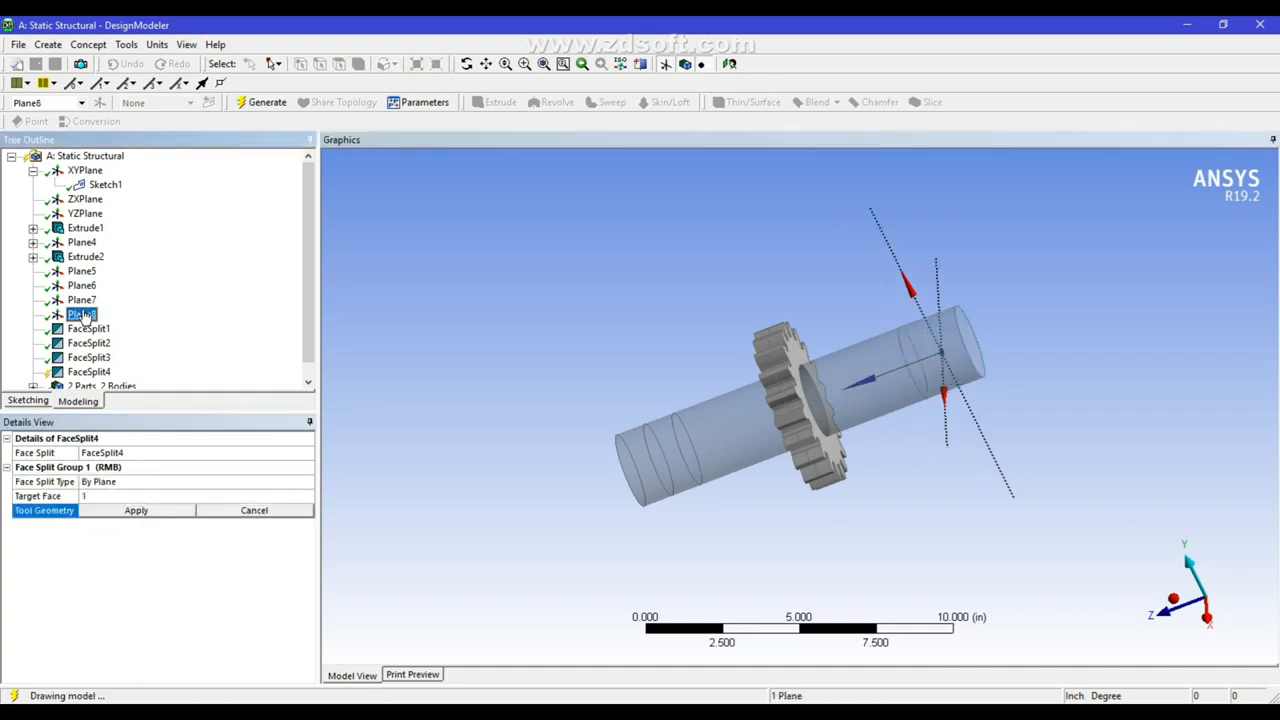
left_click(133, 511)
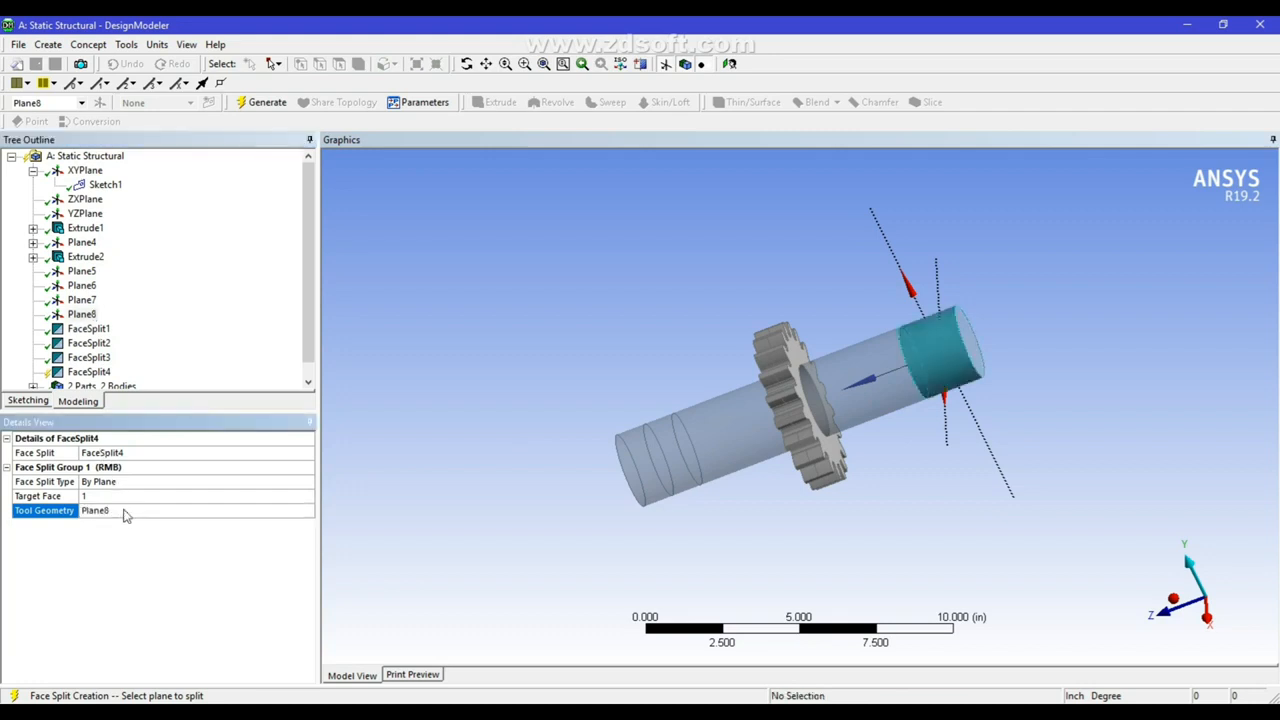
left_click(262, 102)
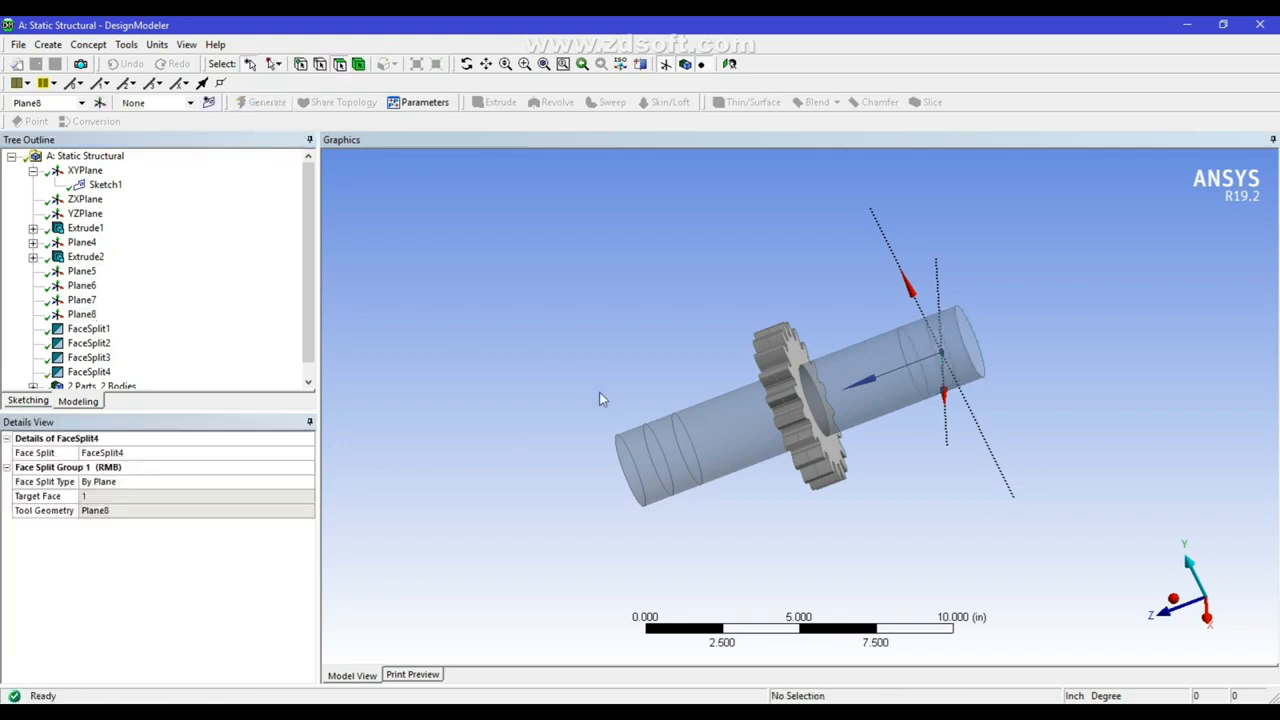
middle_click_drag(599, 392, 720, 366)
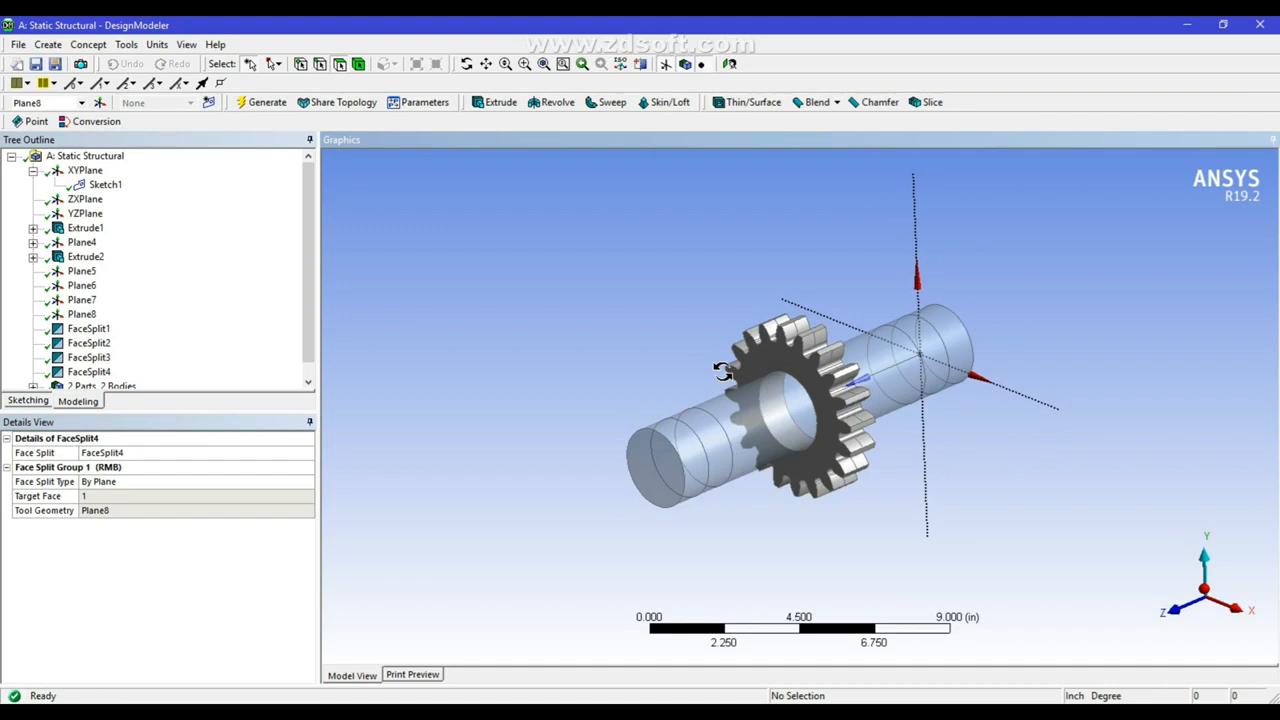
left_click(684, 445)
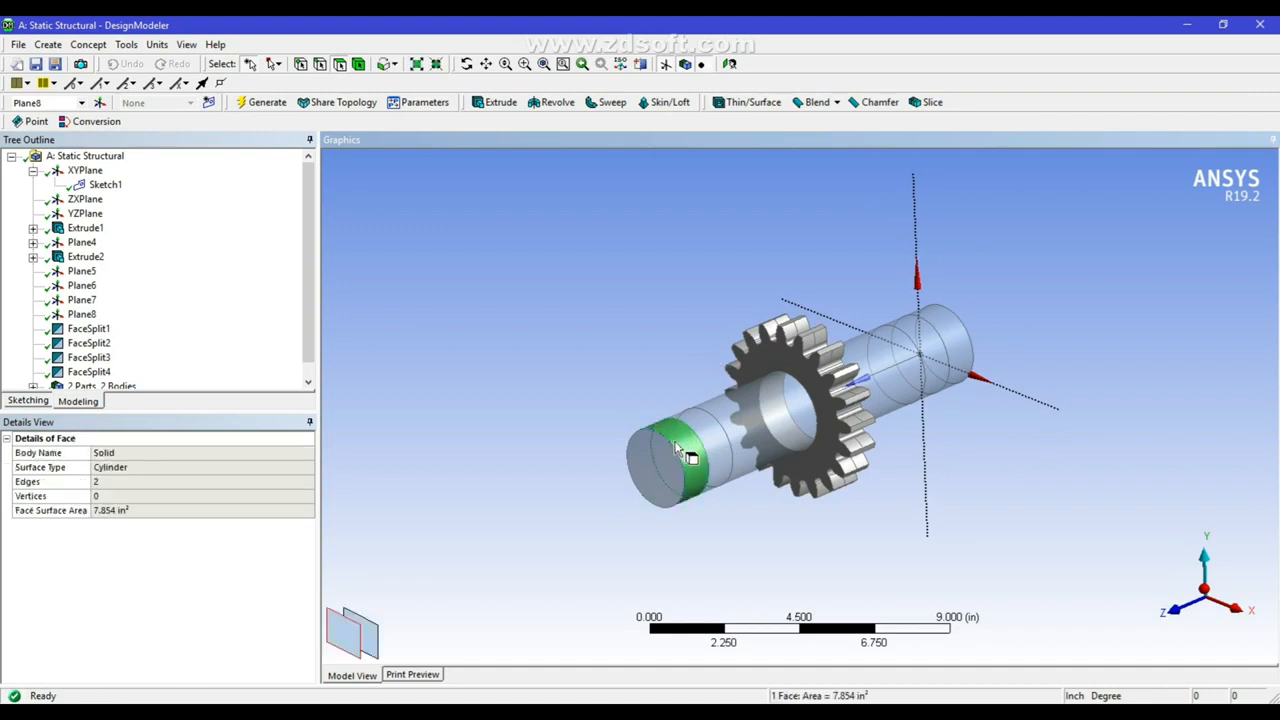
left_click(708, 434)
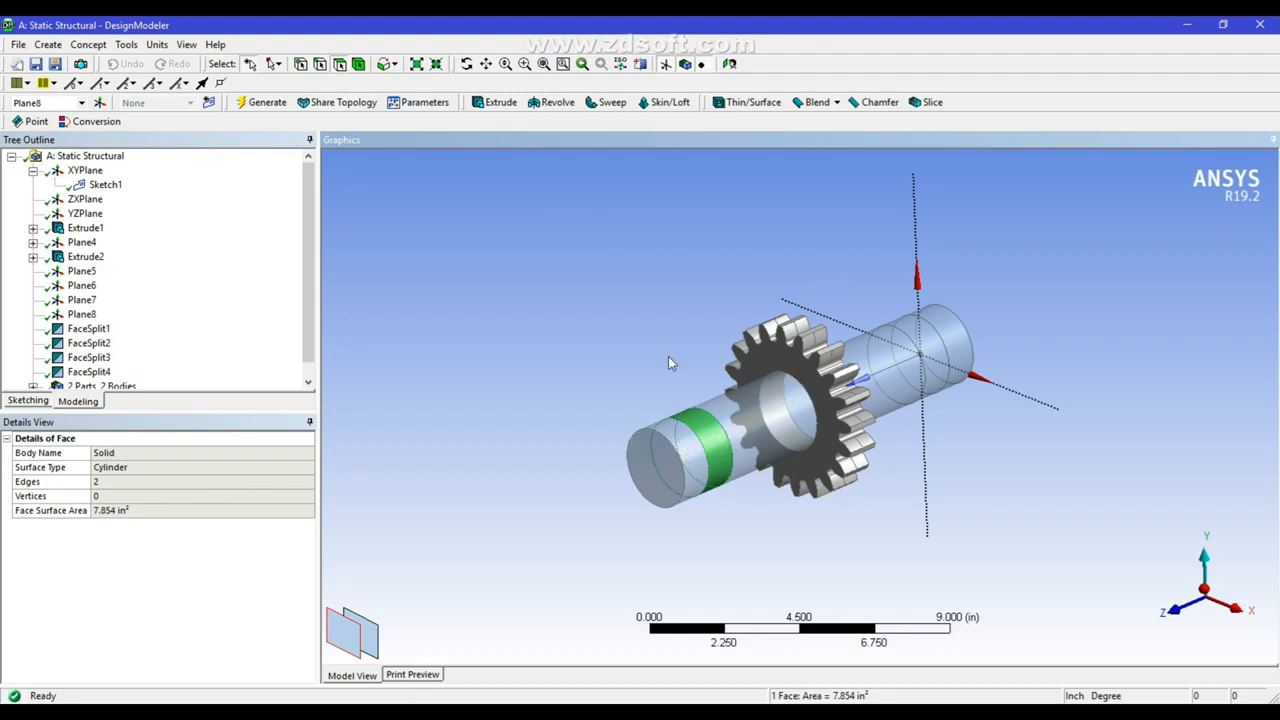
left_click(757, 430)
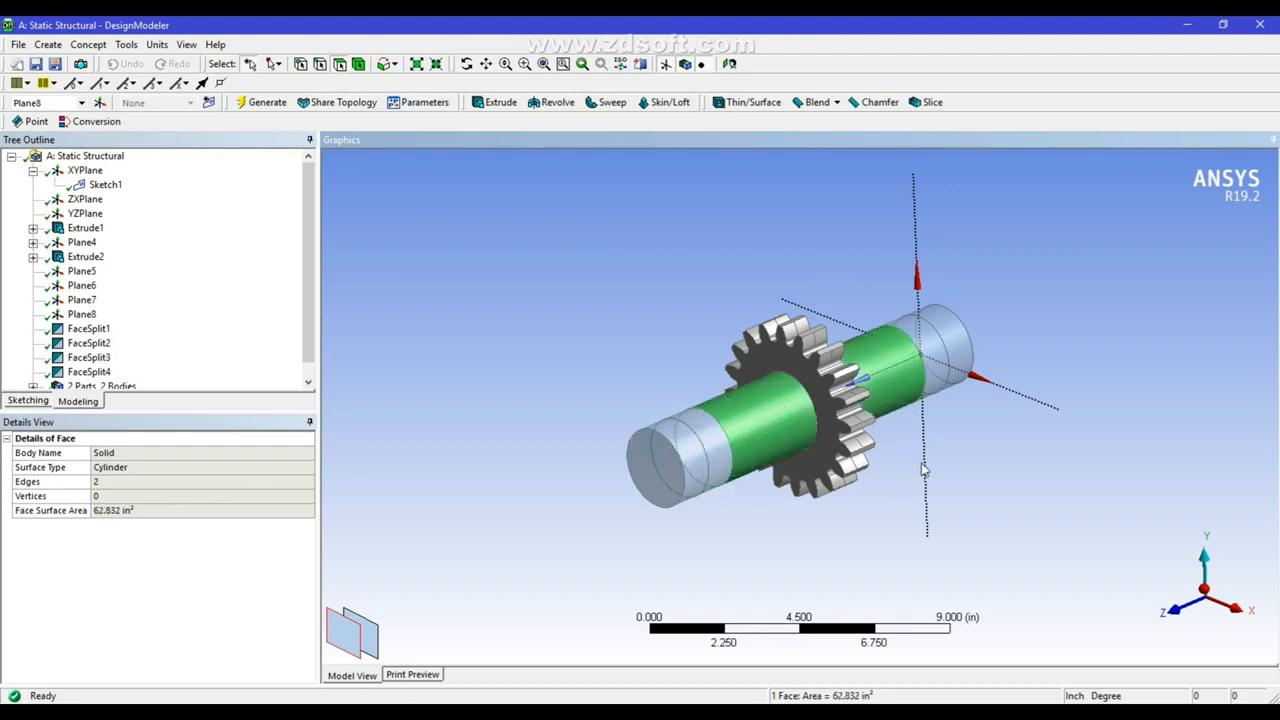
middle_click_drag(955, 472, 900, 457)
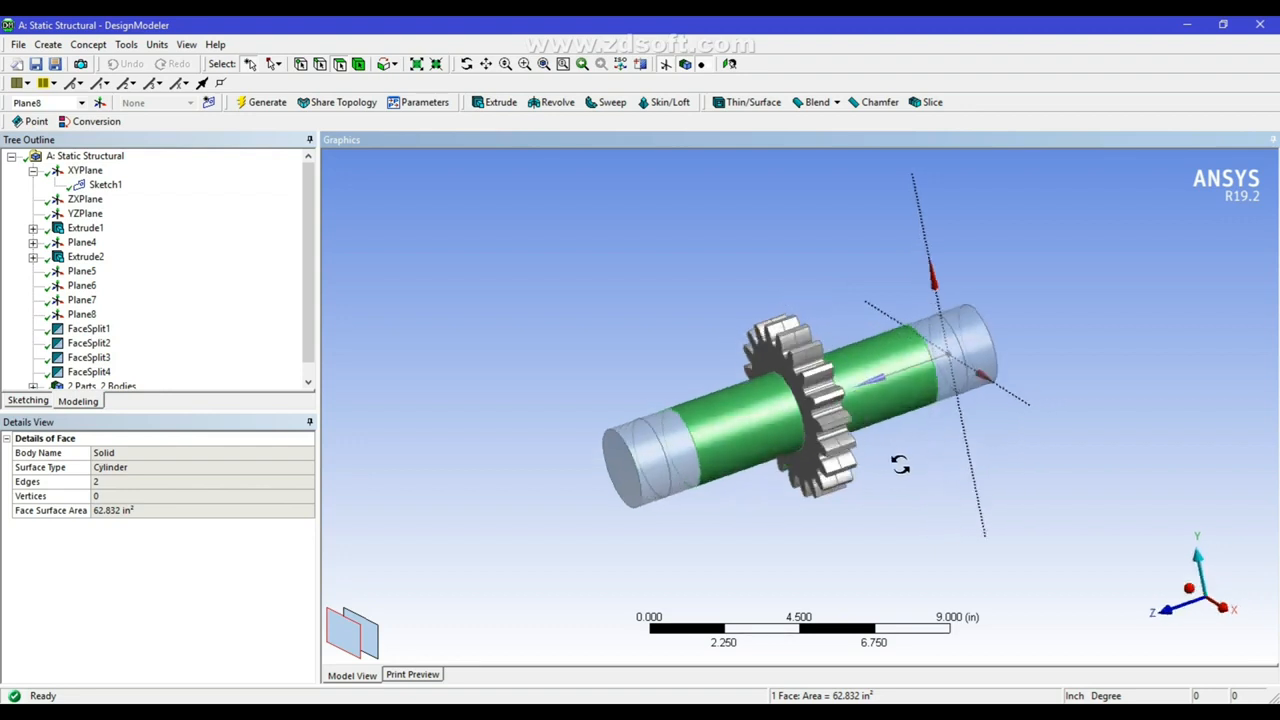
- Finish checking the split faces at the shaft's -Z end, leave DesignModeler and open the Static Structural system's Model in Mechanical
left_click(941, 370)
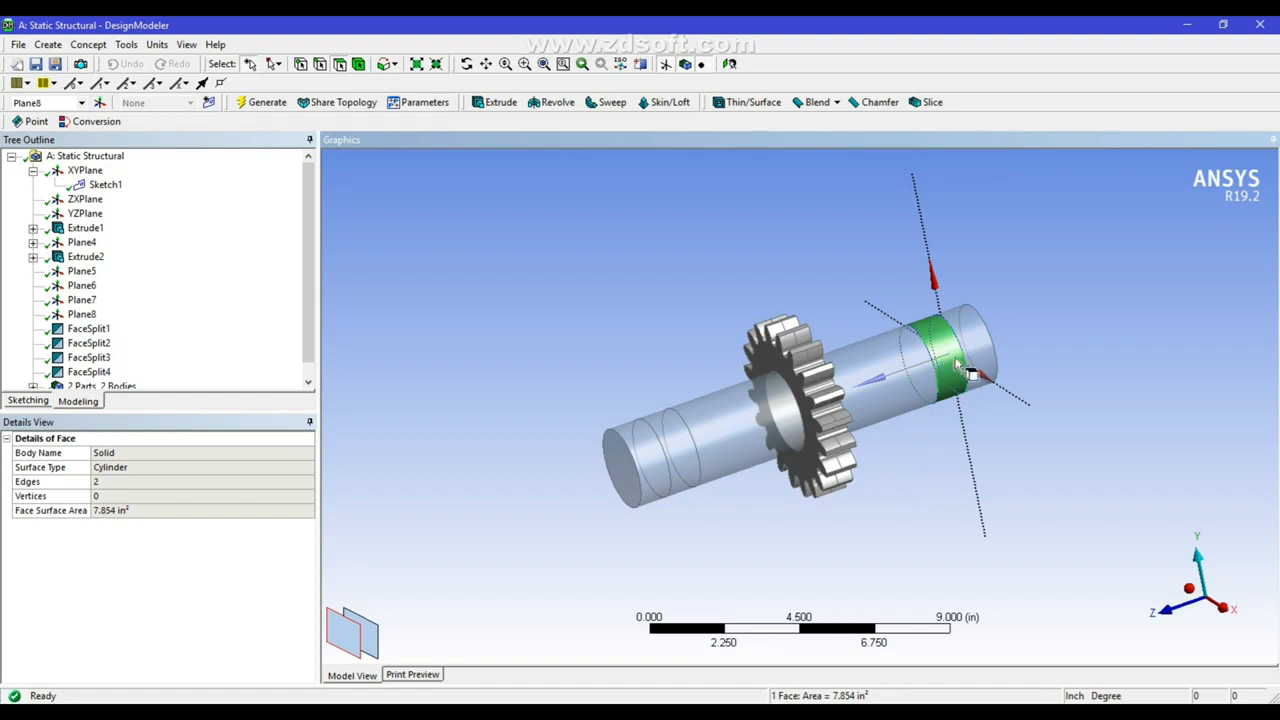
left_click(968, 340)
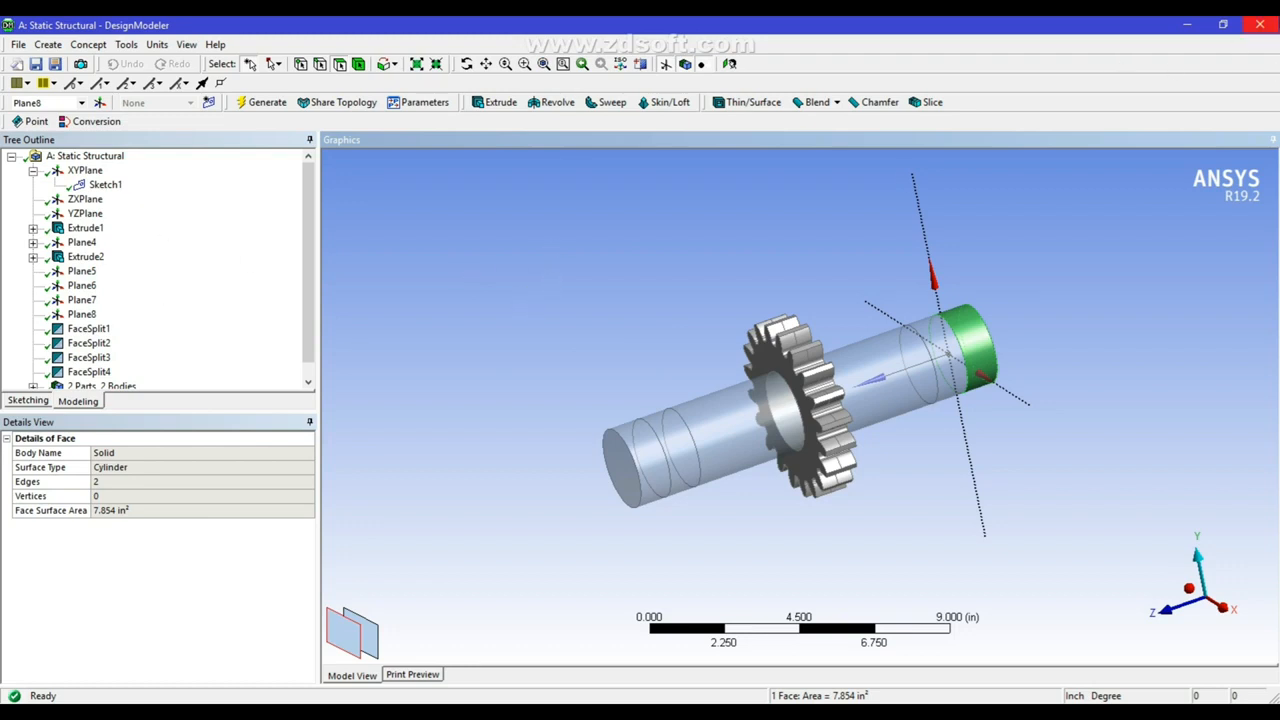
left_click(1256, 24)
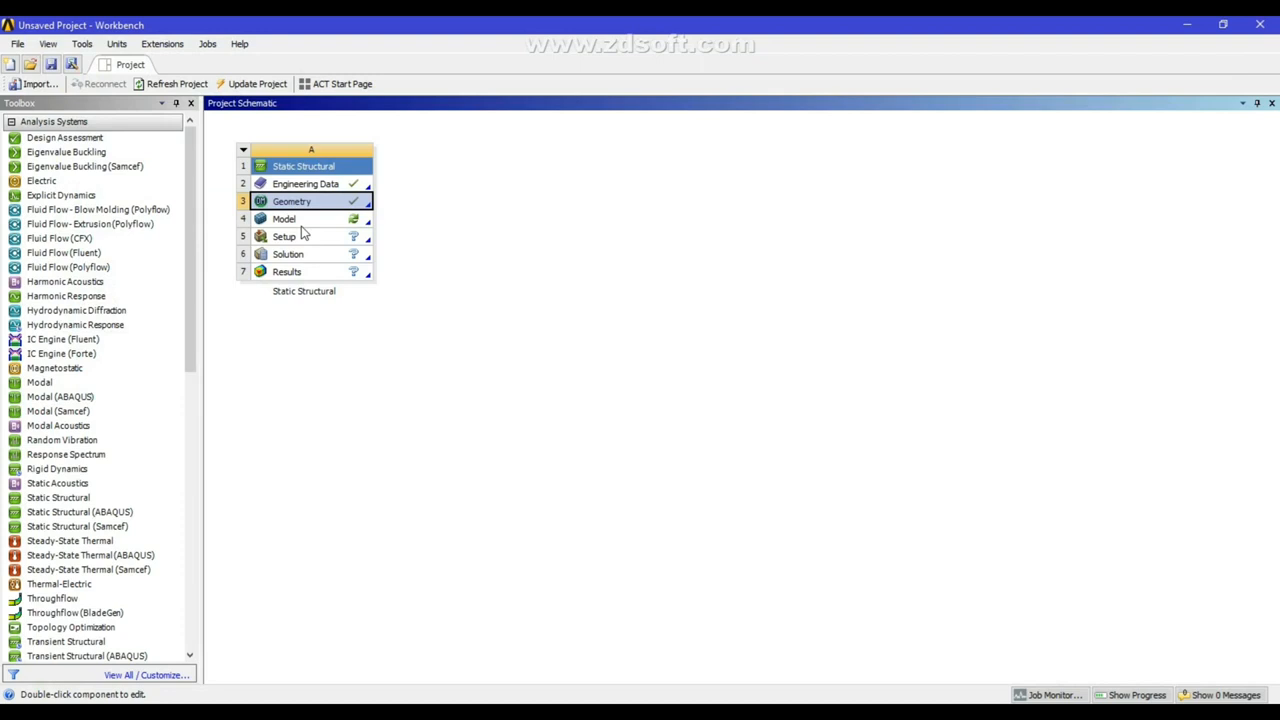
double_click(285, 219)
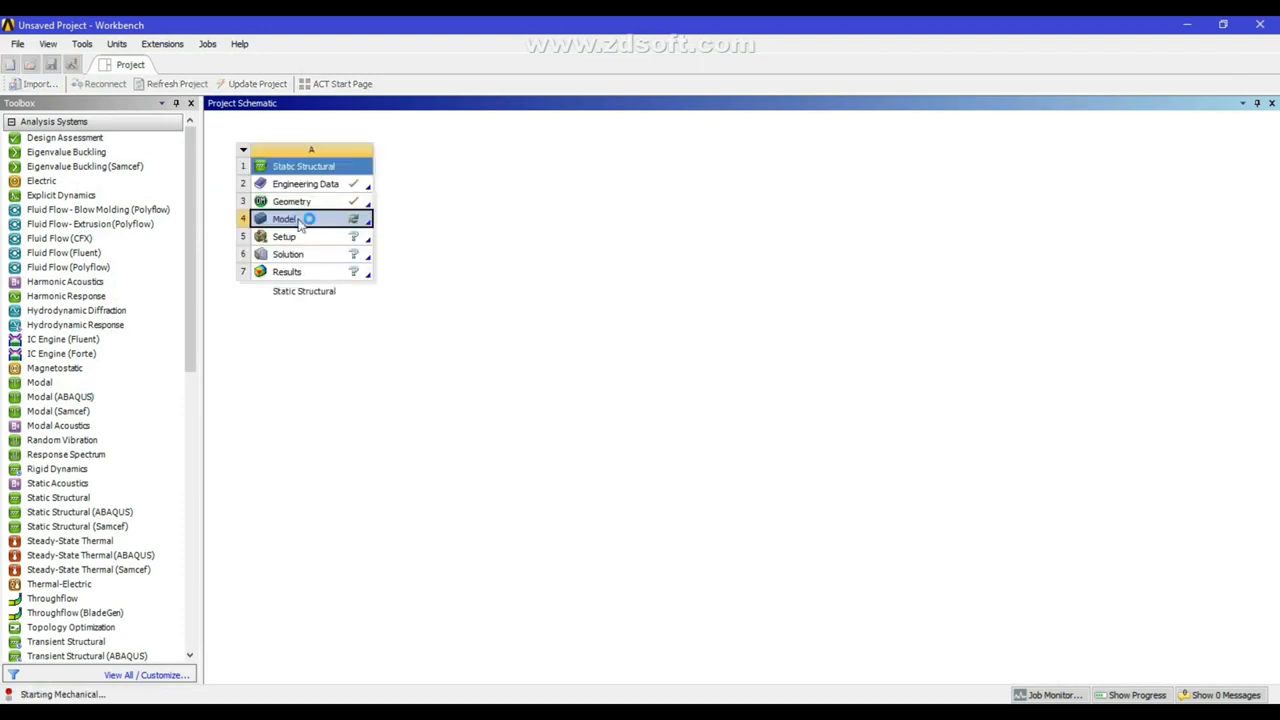
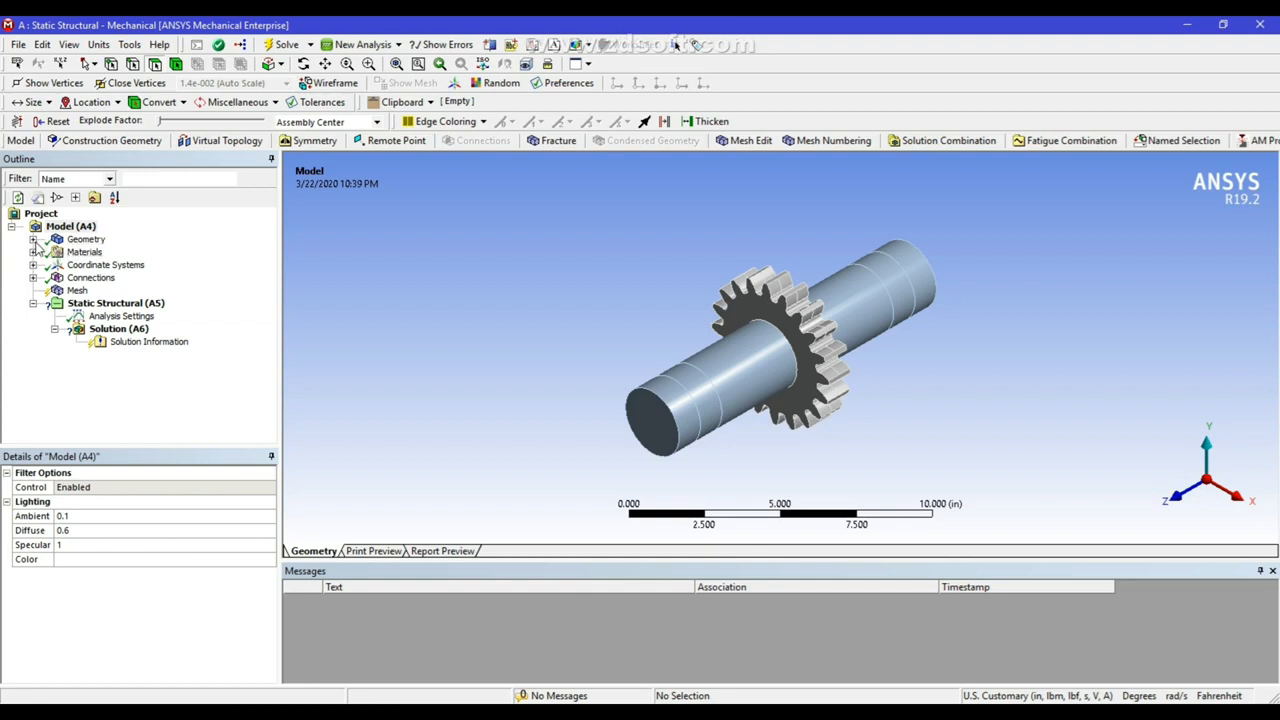
- Examine the gear and shaft solid bodies and the Structural Steel material assigned to them
left_click(33, 240)
left_click(96, 253)
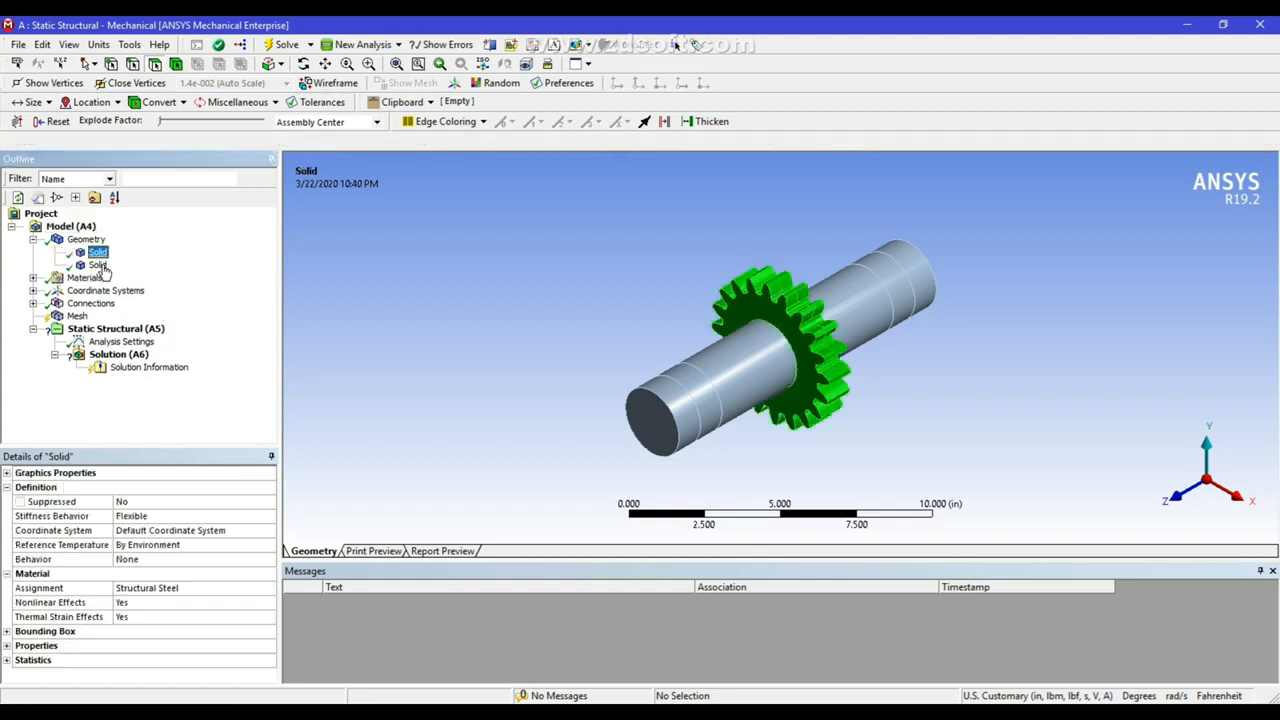
left_click(97, 265)
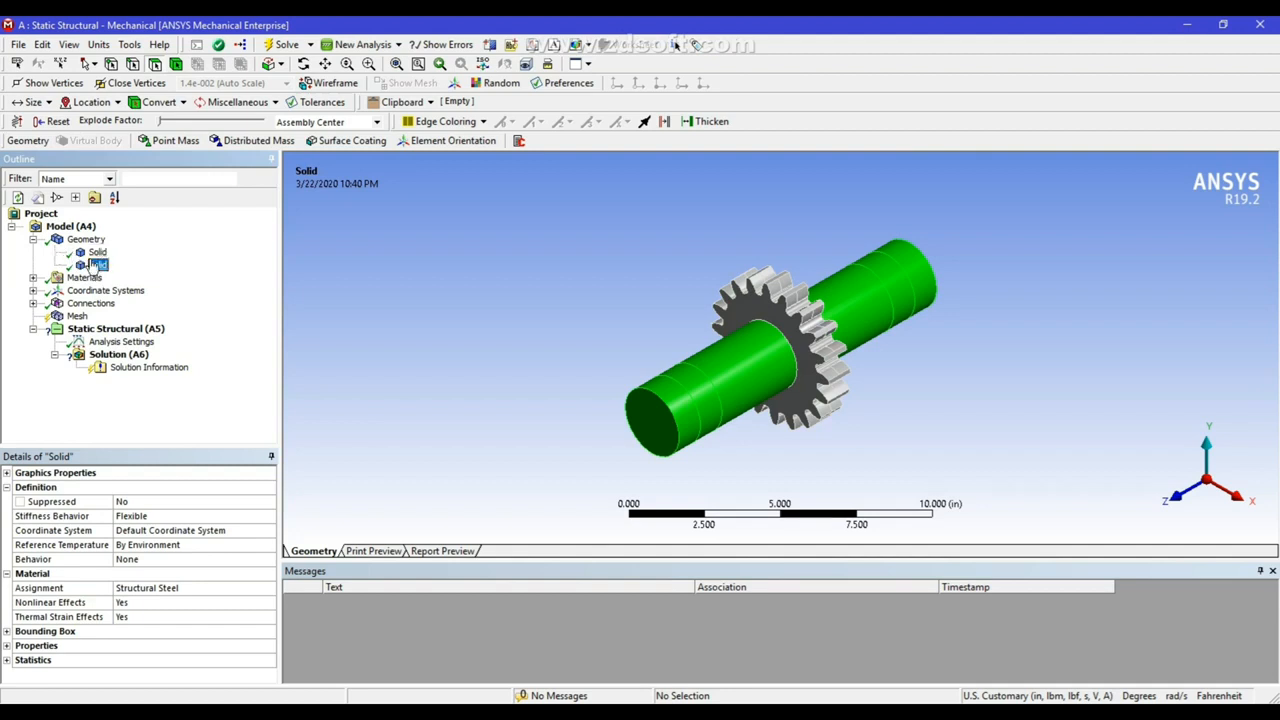
left_click(32, 240)
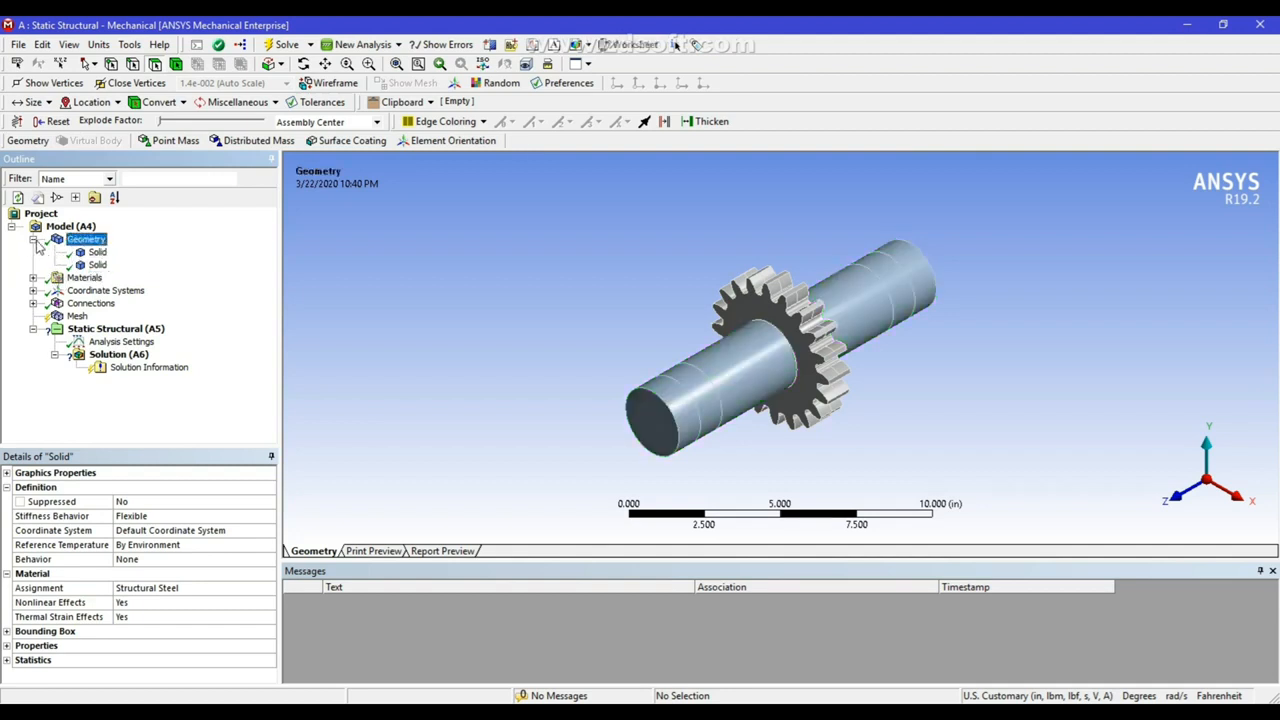
left_click(32, 252)
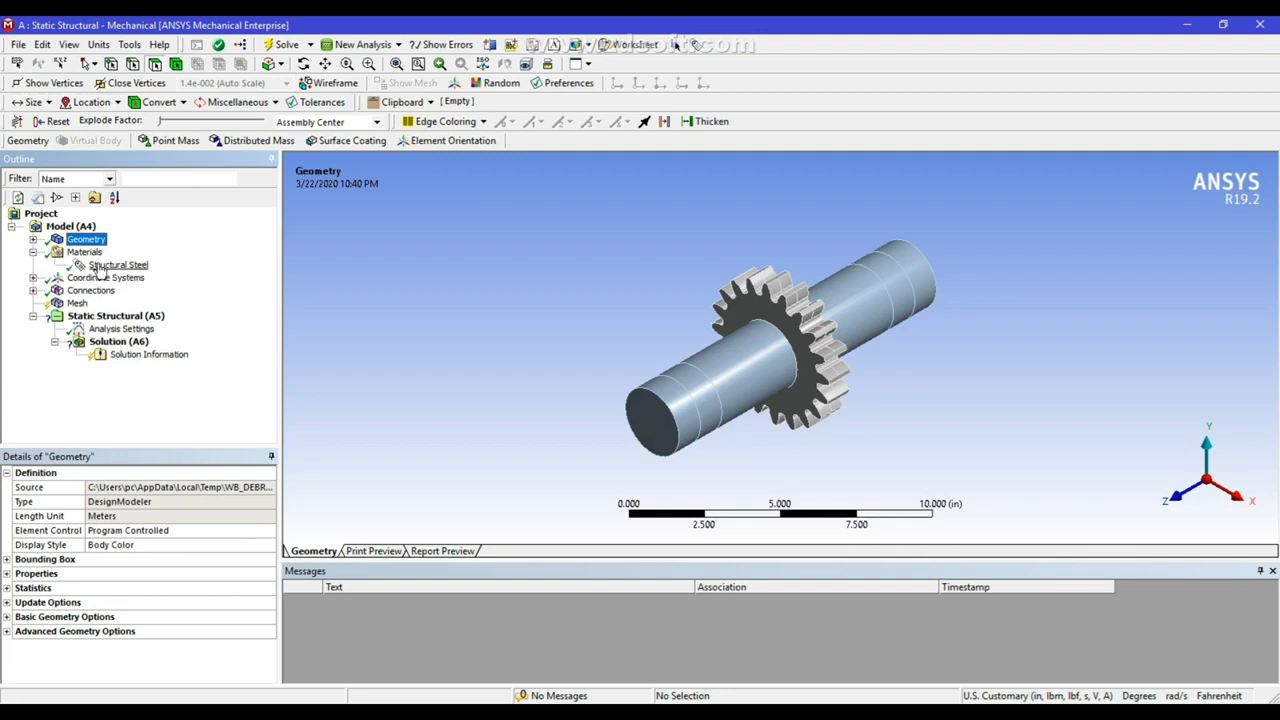
left_click(100, 266)
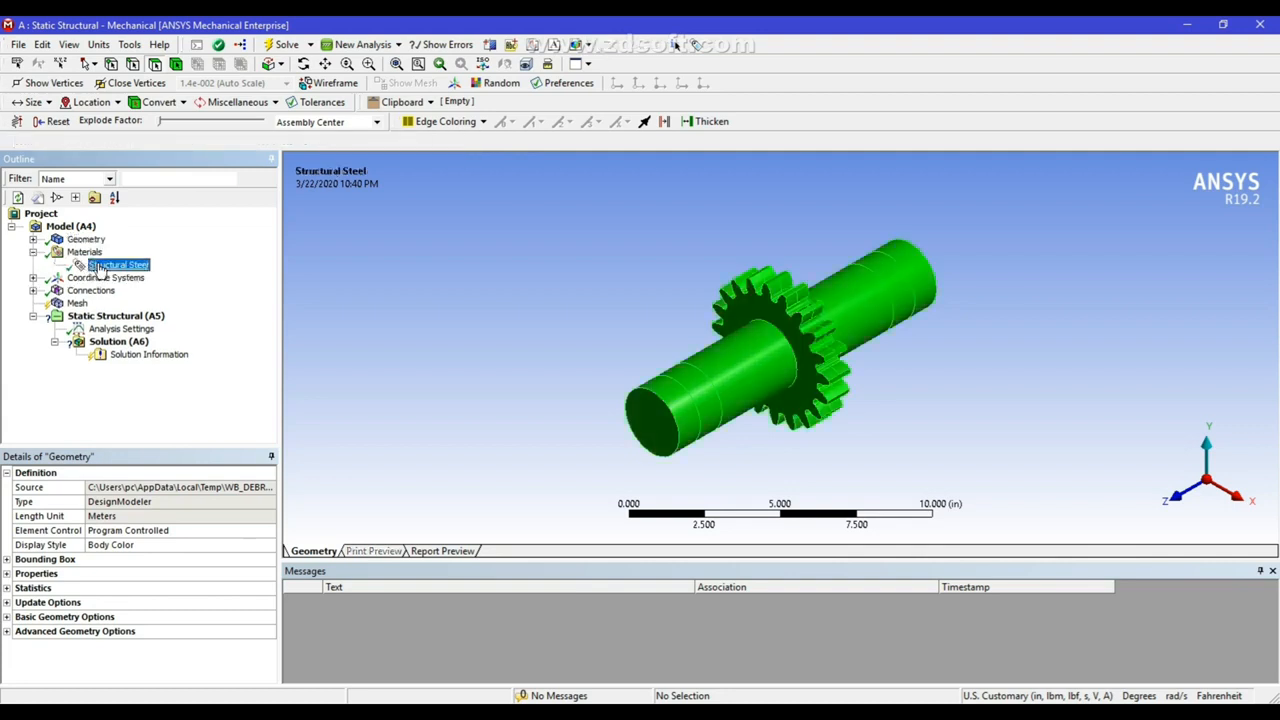
left_click(33, 252)
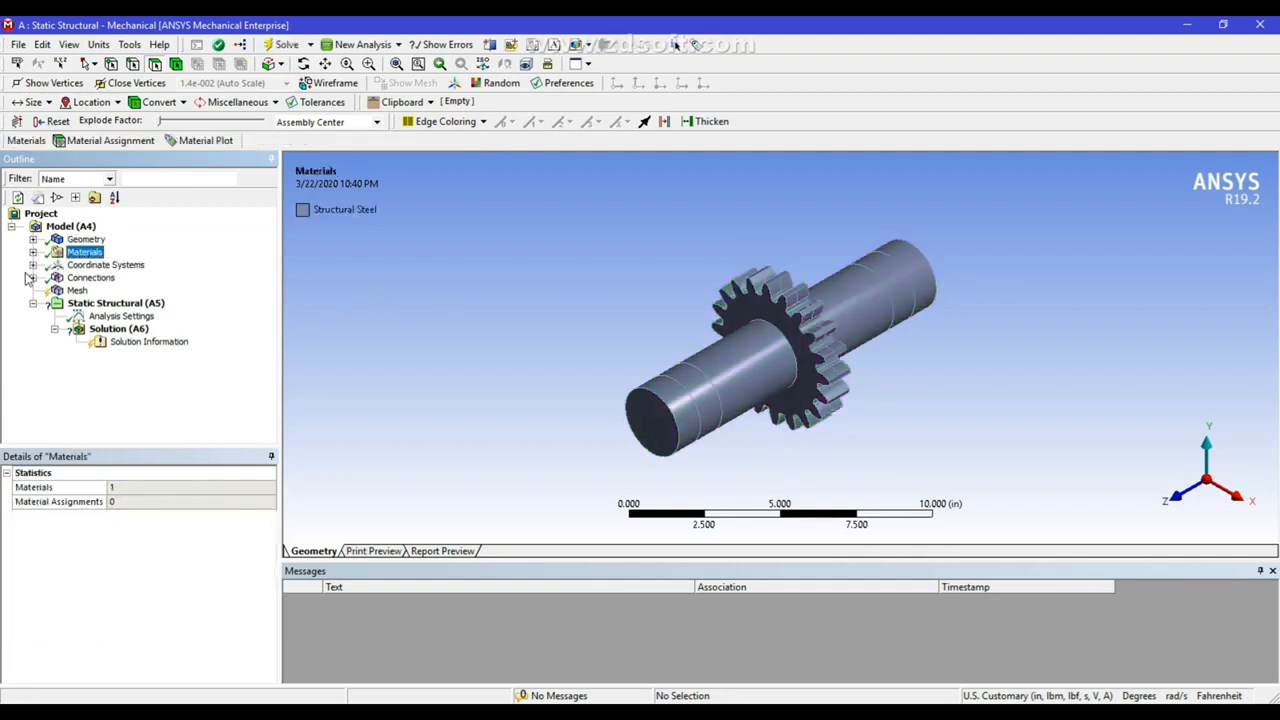
- Examine the Global Coordinate System and the contact region between the gear bore and the shaft
left_click(33, 265)
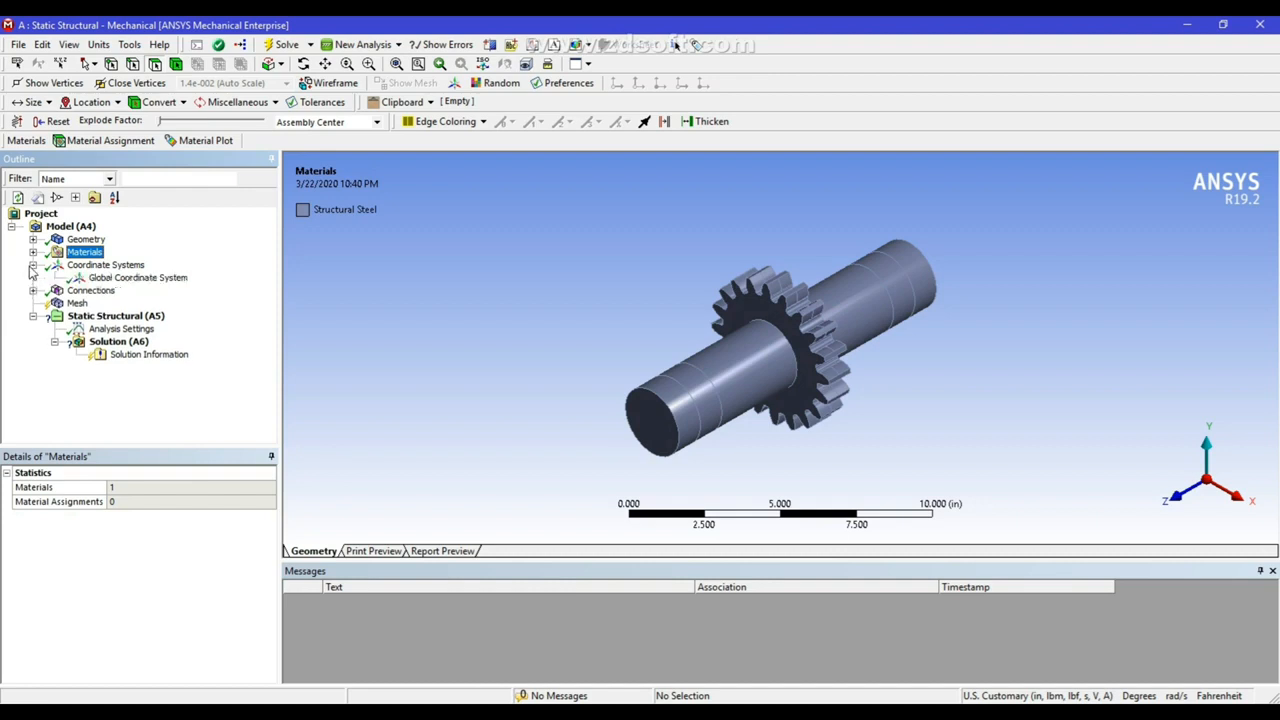
left_click(130, 278)
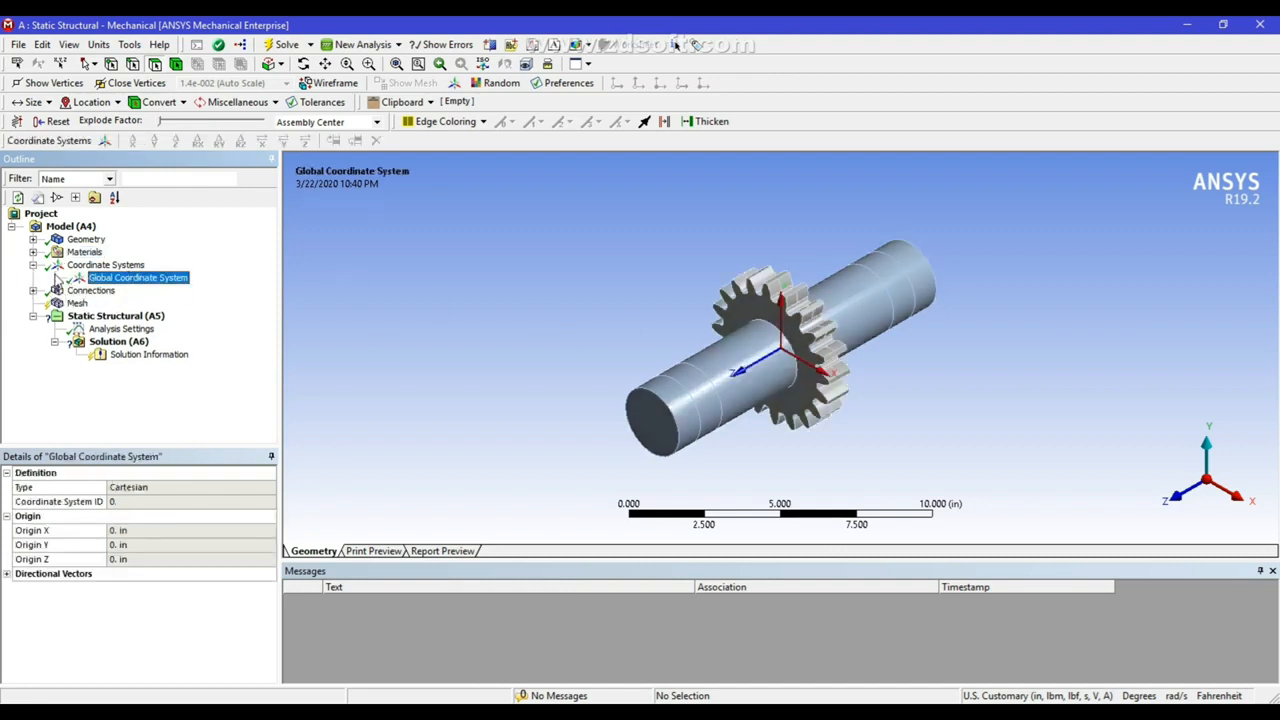
left_click(33, 265)
left_click(33, 277)
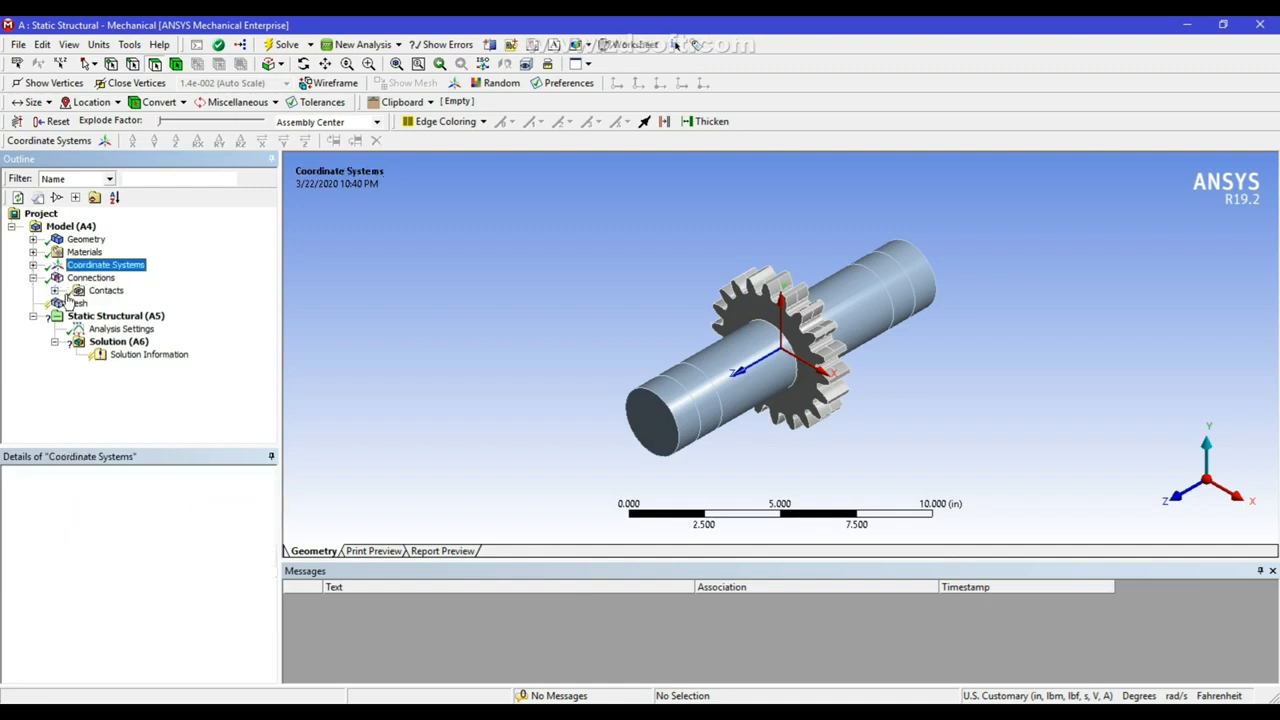
left_click(54, 290)
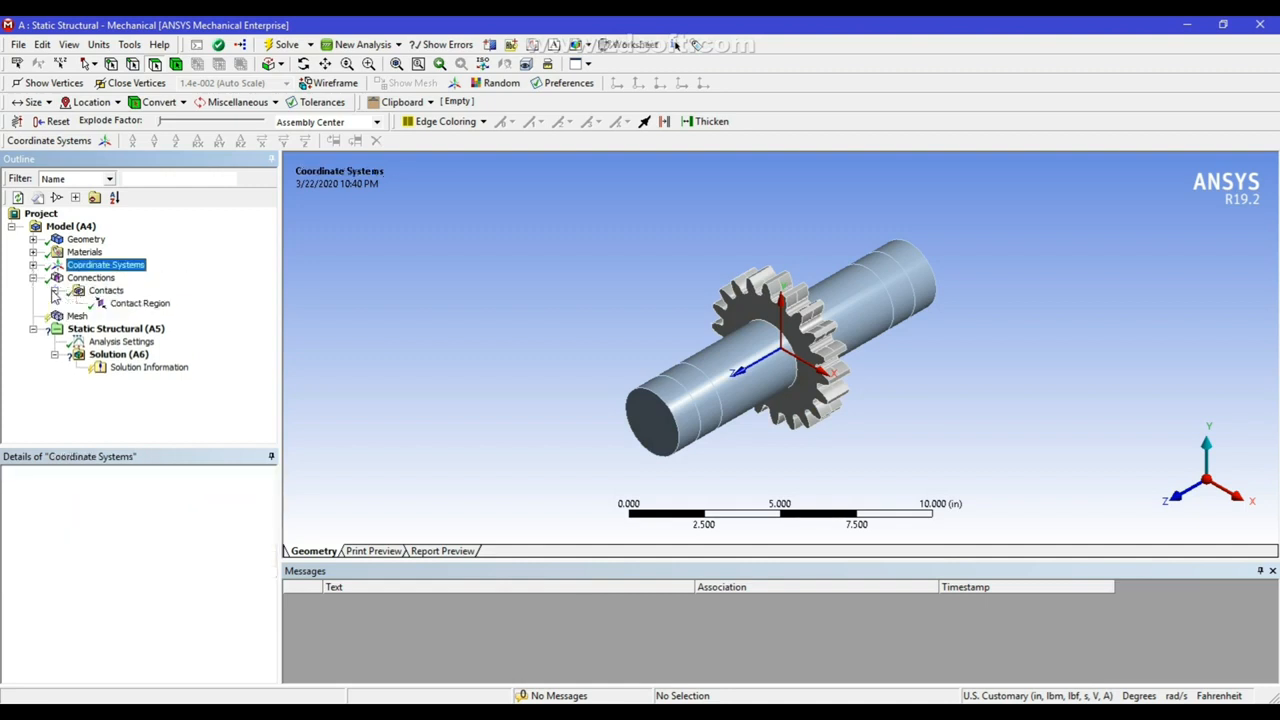
left_click(140, 304)
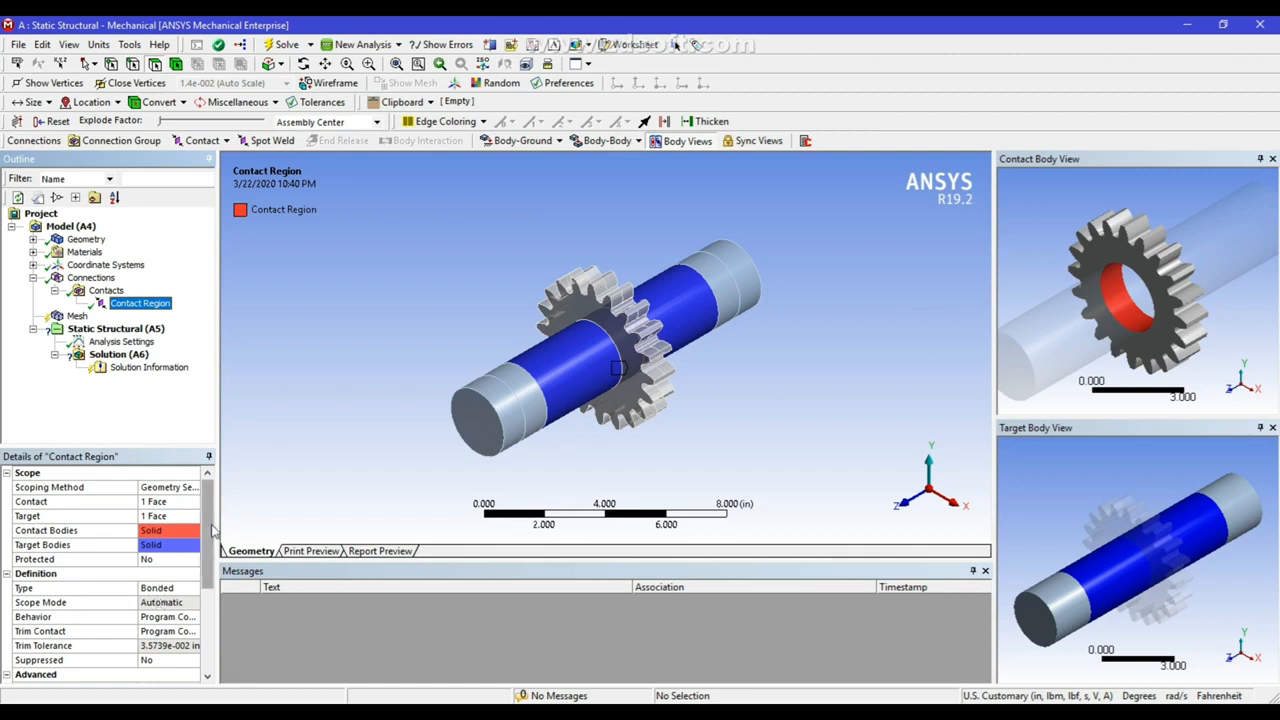
left_click(55, 290)
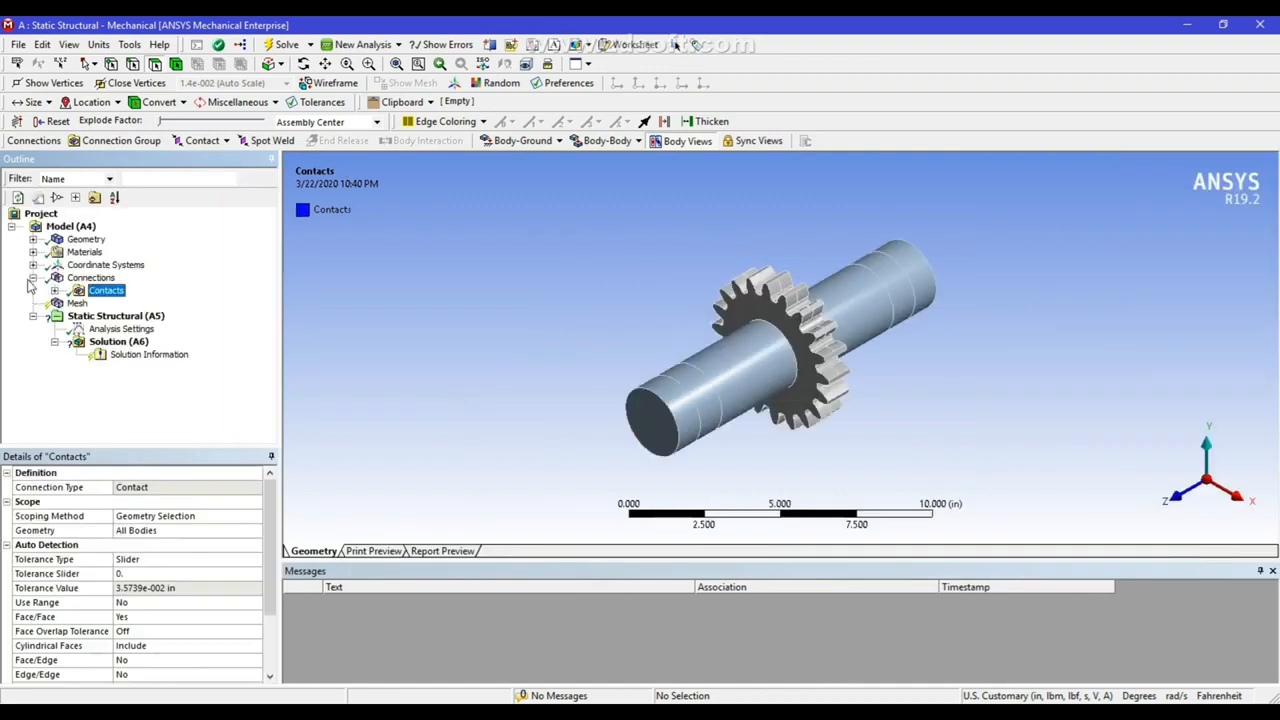
left_click(33, 278)
- Insert a Refinement control into the mesh
left_click(77, 290)
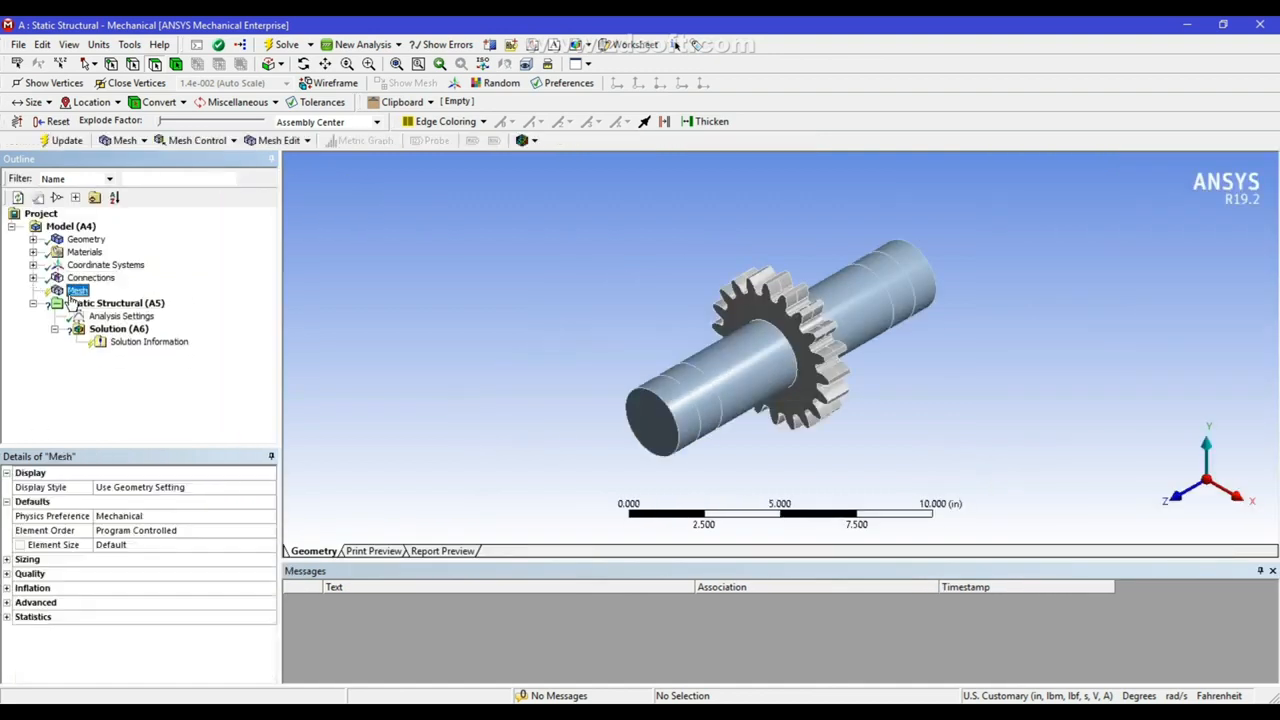
right_click(69, 295)
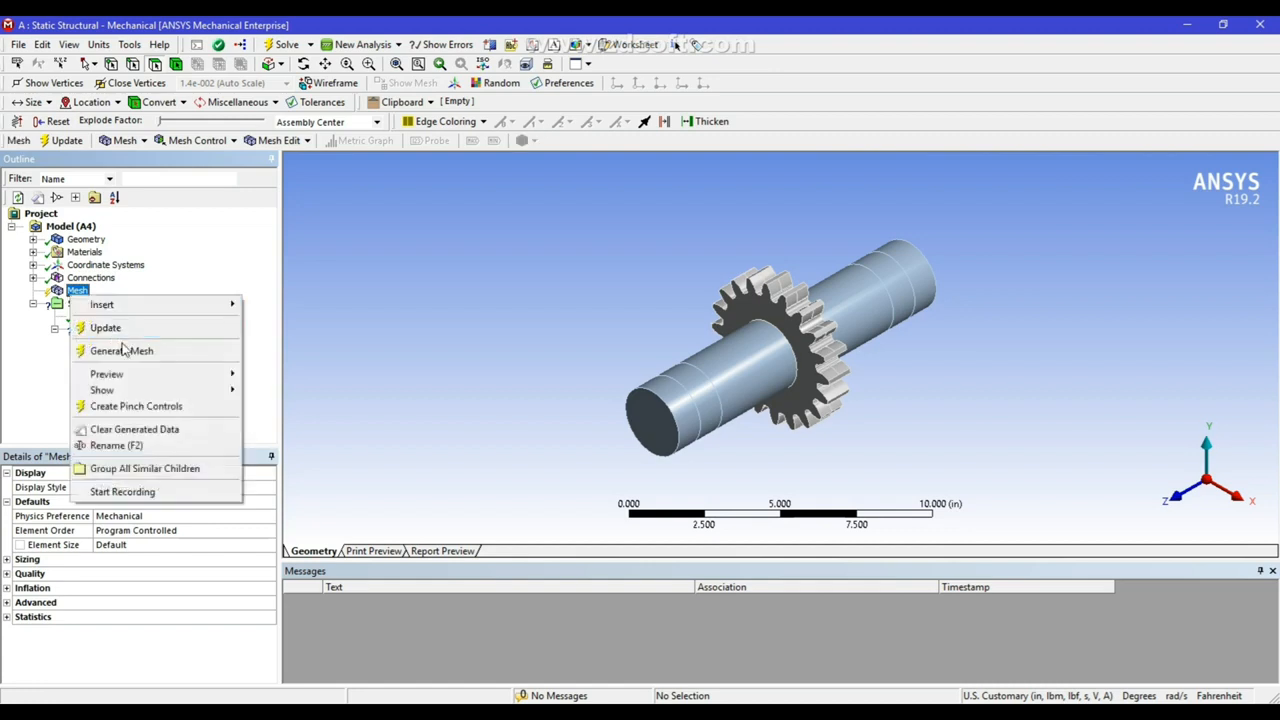
mouse_move(130, 306)
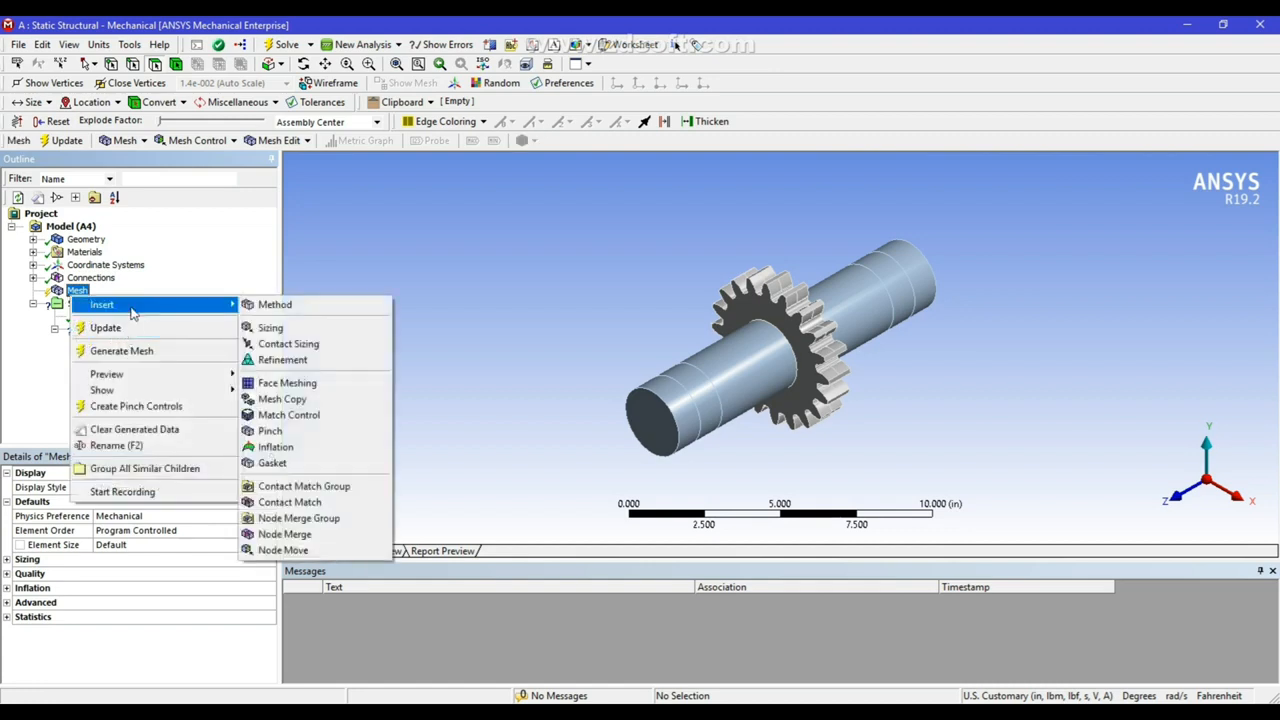
left_click(292, 360)
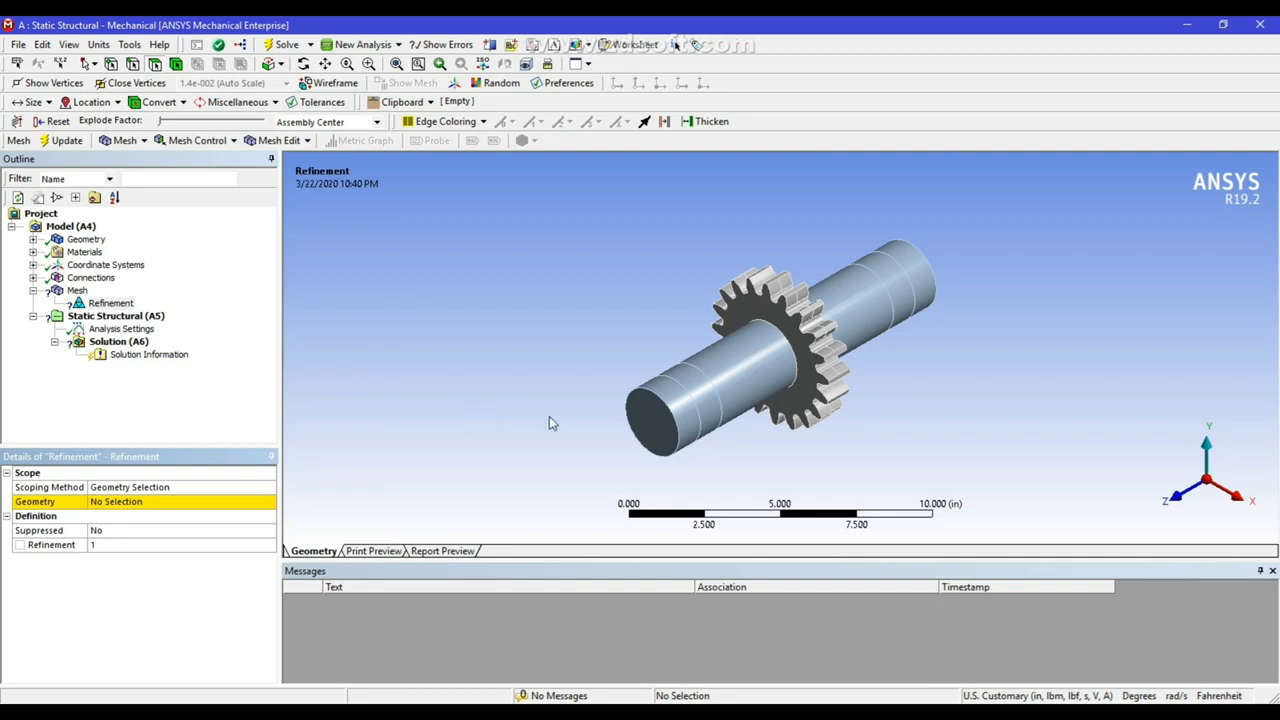
- Scope the refinement to nine faces: the shaft's five cylindrical faces, its two end faces and both flat sides of the gear
left_click(650, 425)
left_click(699, 394, "ctrl")
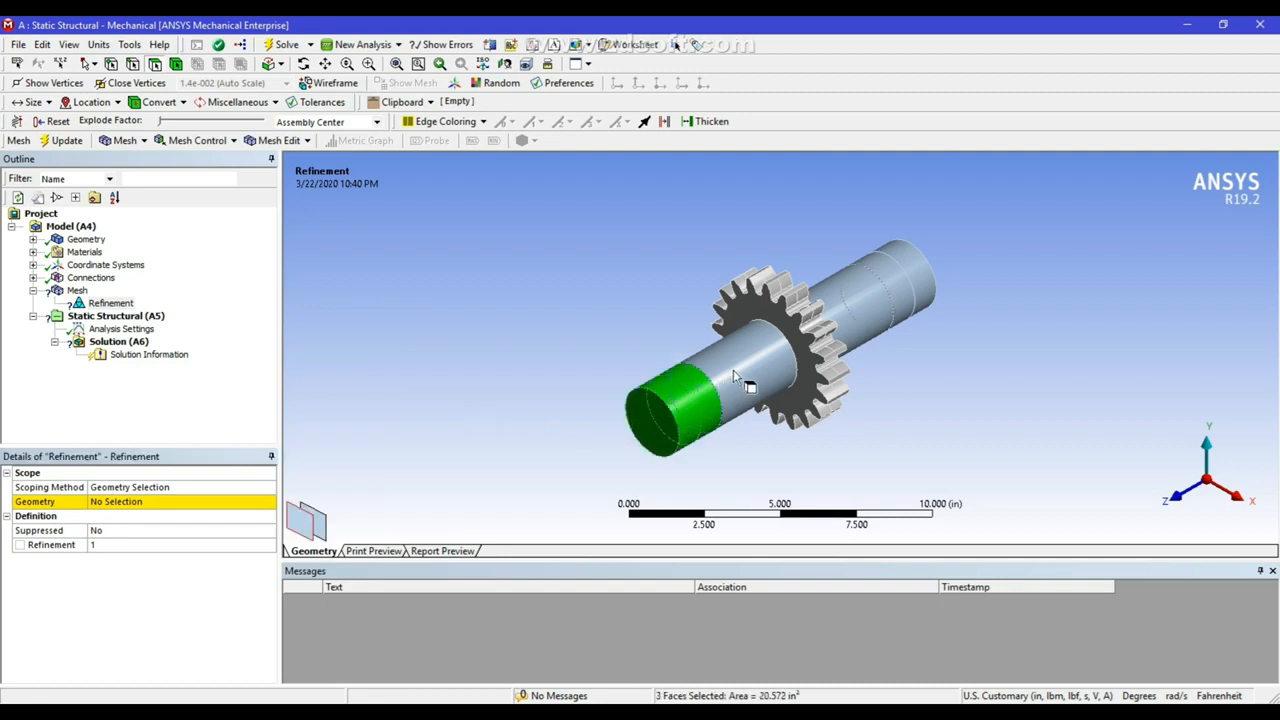
left_click(737, 378, "ctrl")
left_click(799, 332, "ctrl")
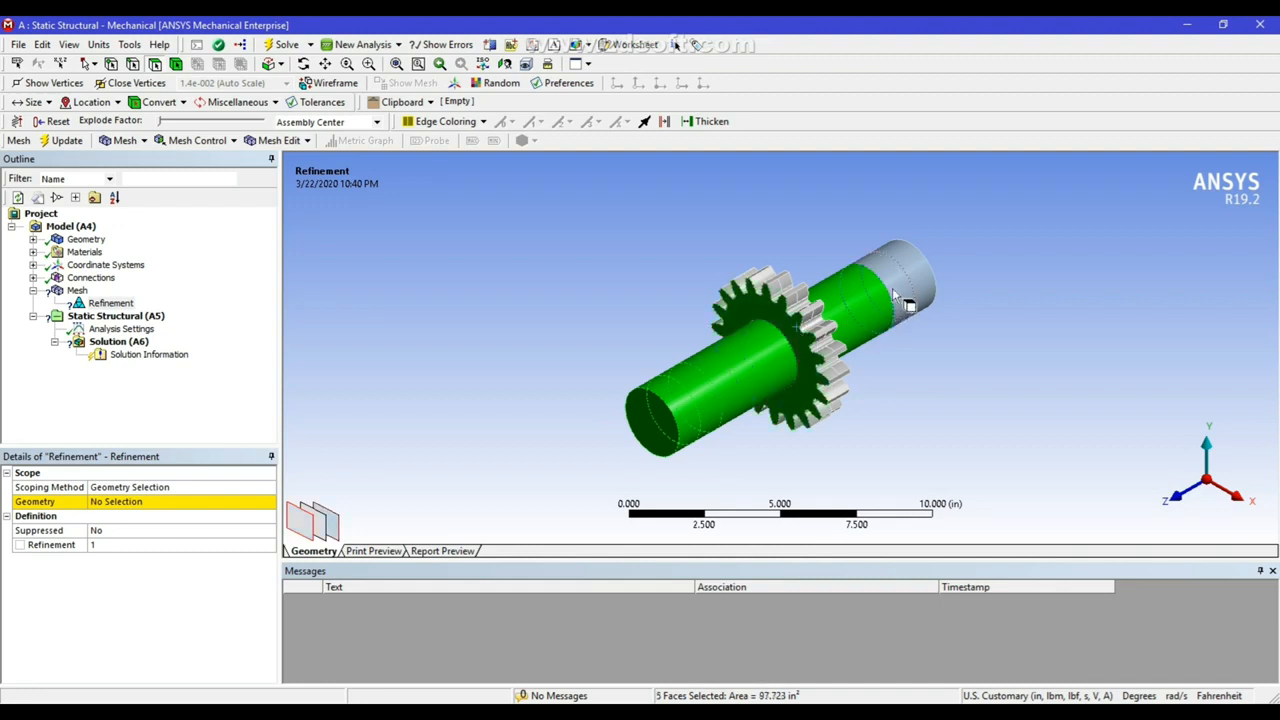
left_click(900, 298, "ctrl")
left_click(914, 275, "ctrl")
middle_click_drag(1009, 318, 906, 417)
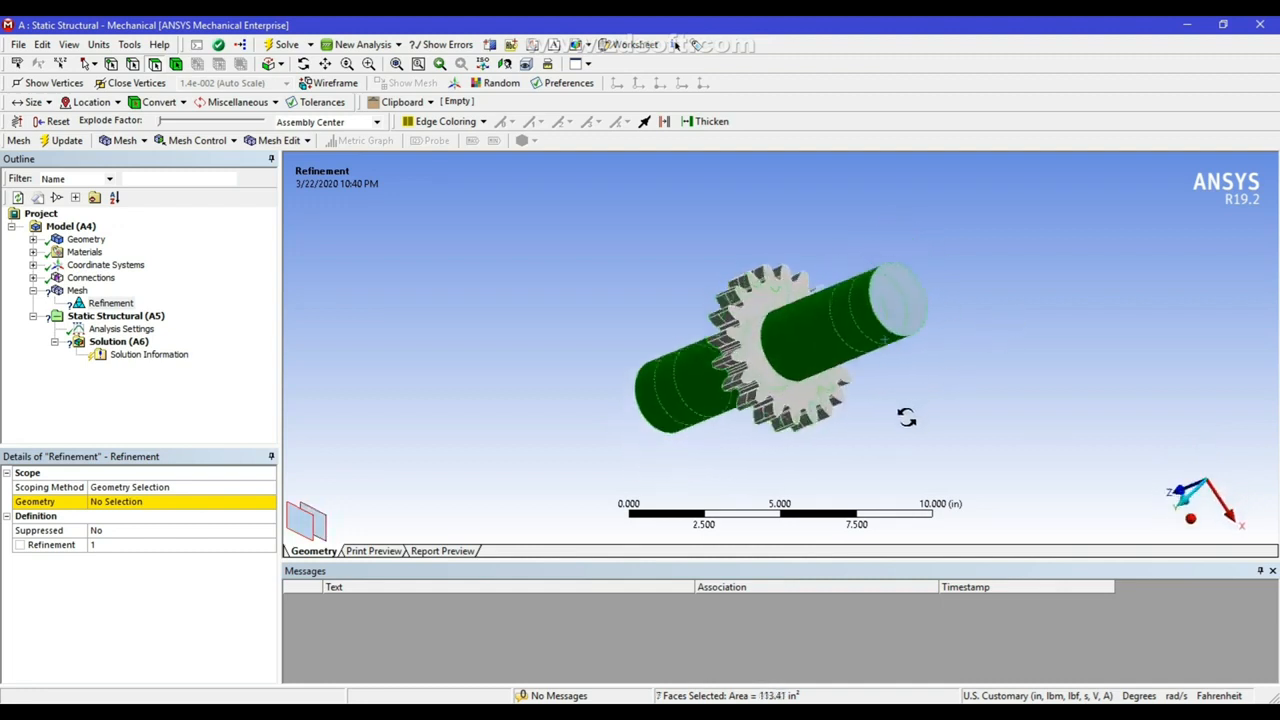
left_click(766, 386, "ctrl")
left_click(880, 300, "ctrl")
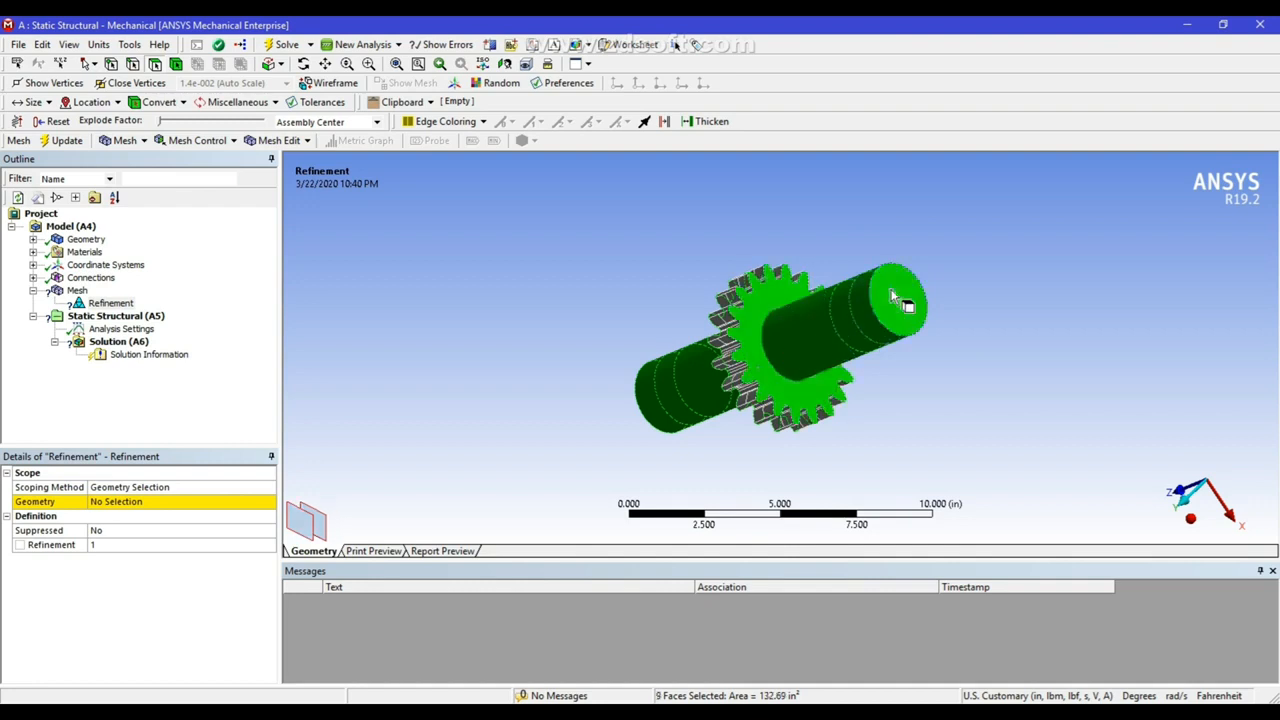
left_click(143, 503)
left_click(129, 507)
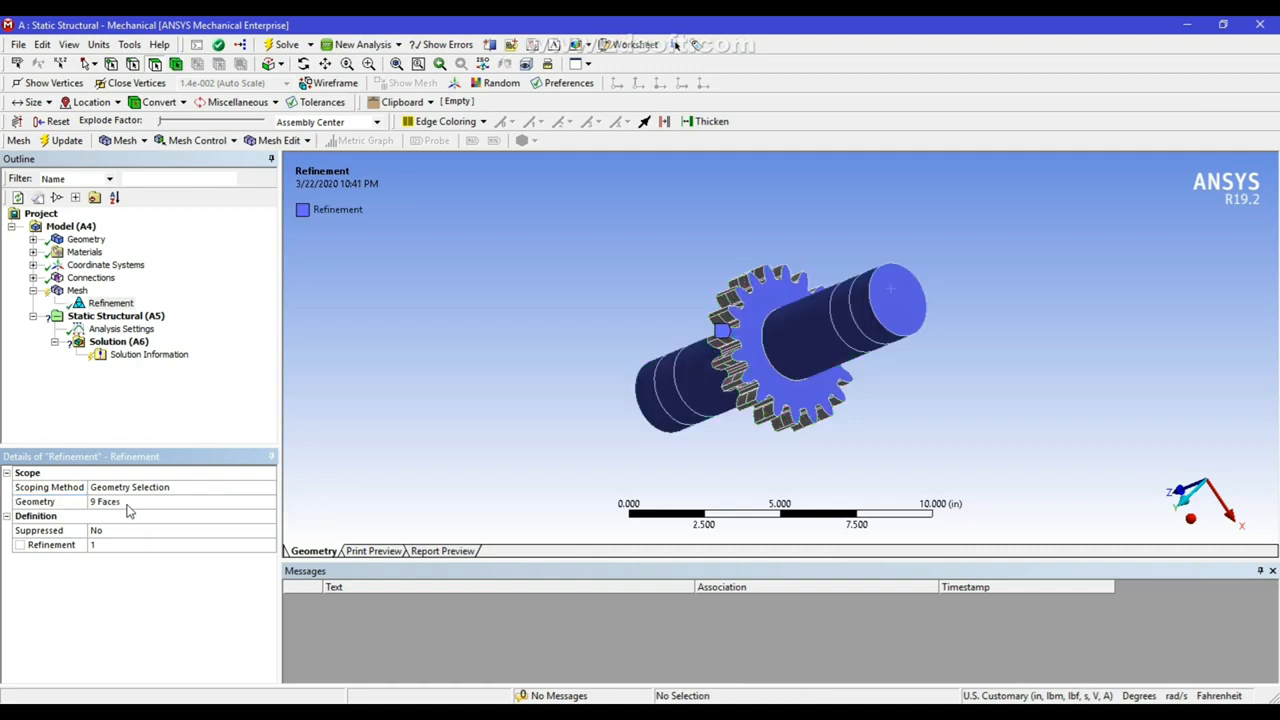
- Generate the mesh of the gear and shaft with the refinement and view it in isometric orientation
left_click(78, 291)
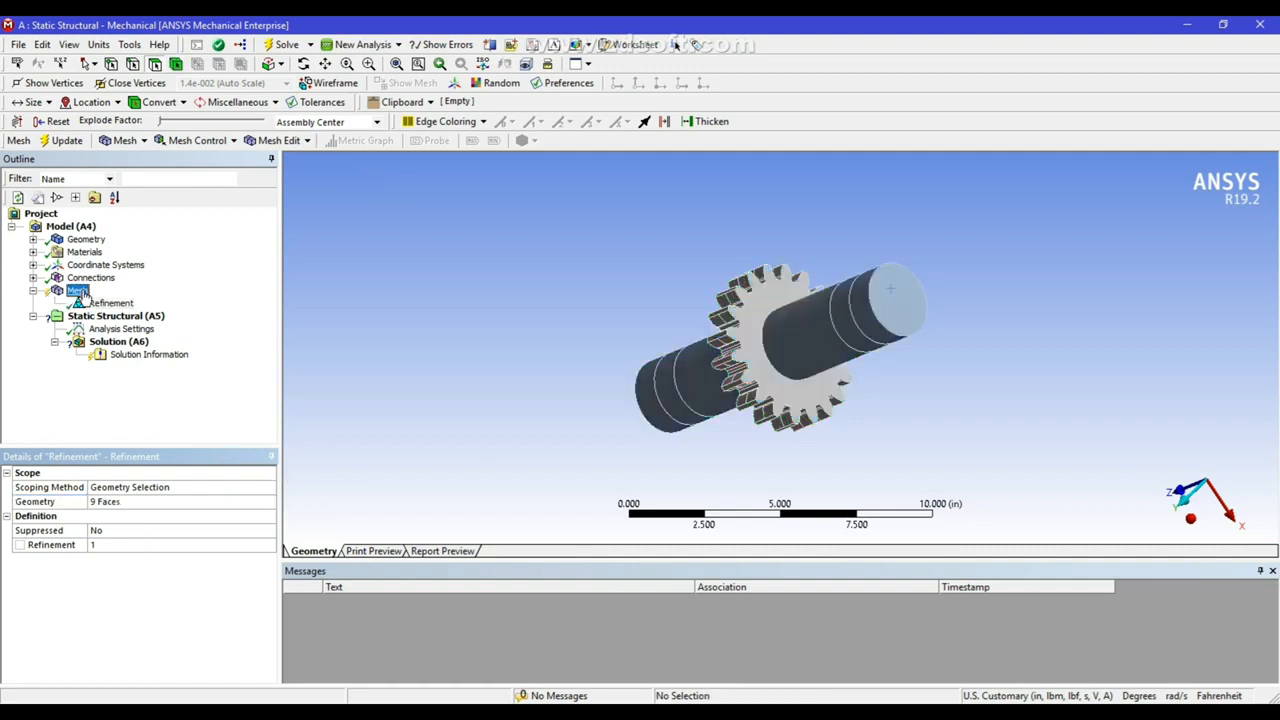
right_click(80, 291)
left_click(124, 347)
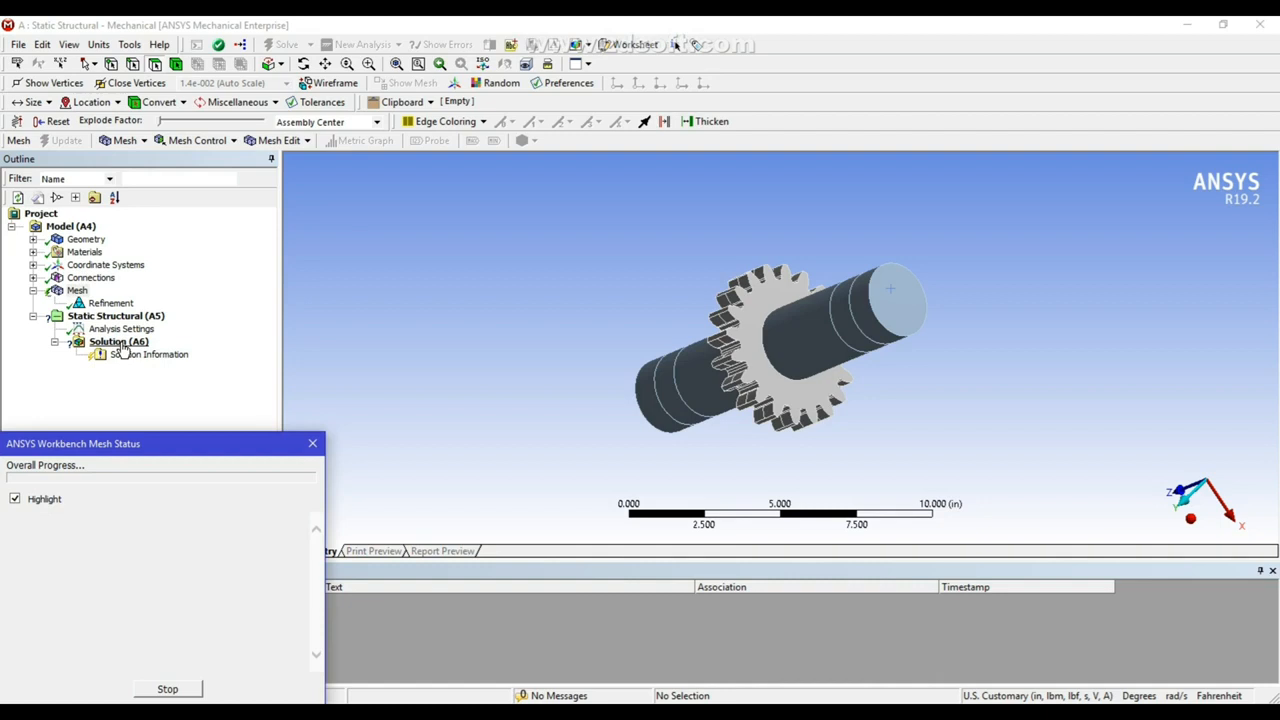
left_click(1190, 519)
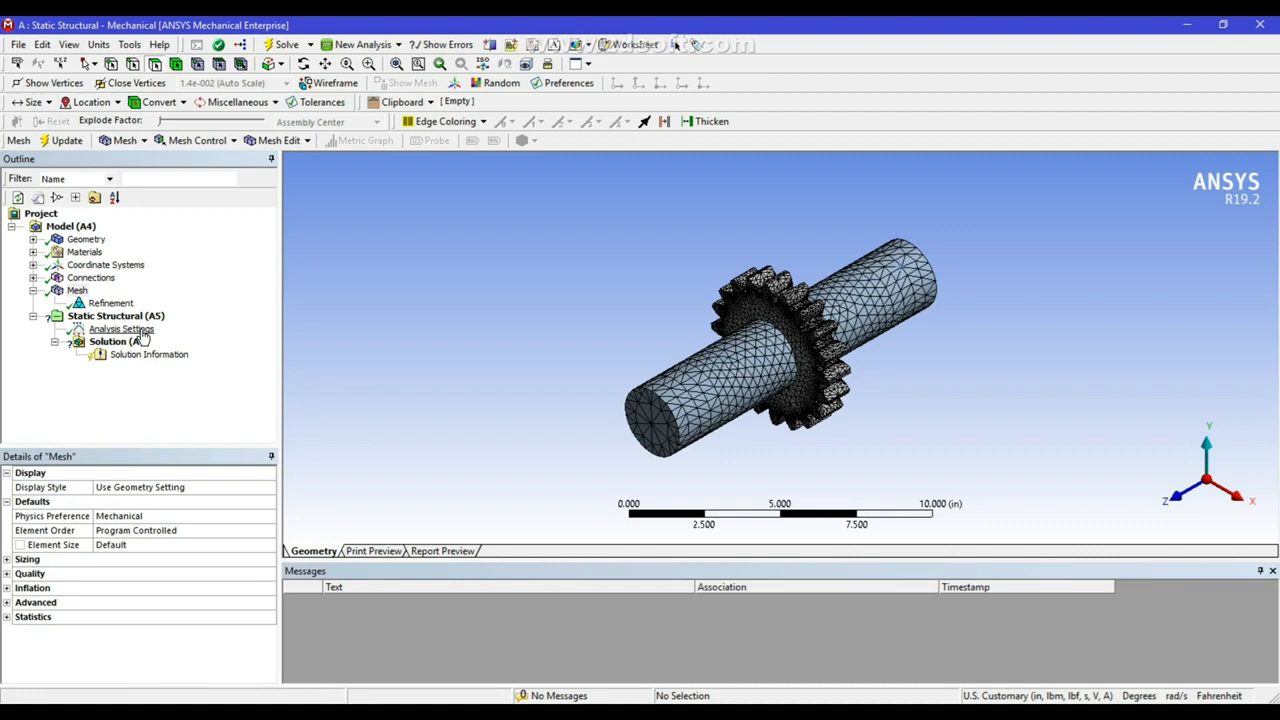
left_click(33, 290)
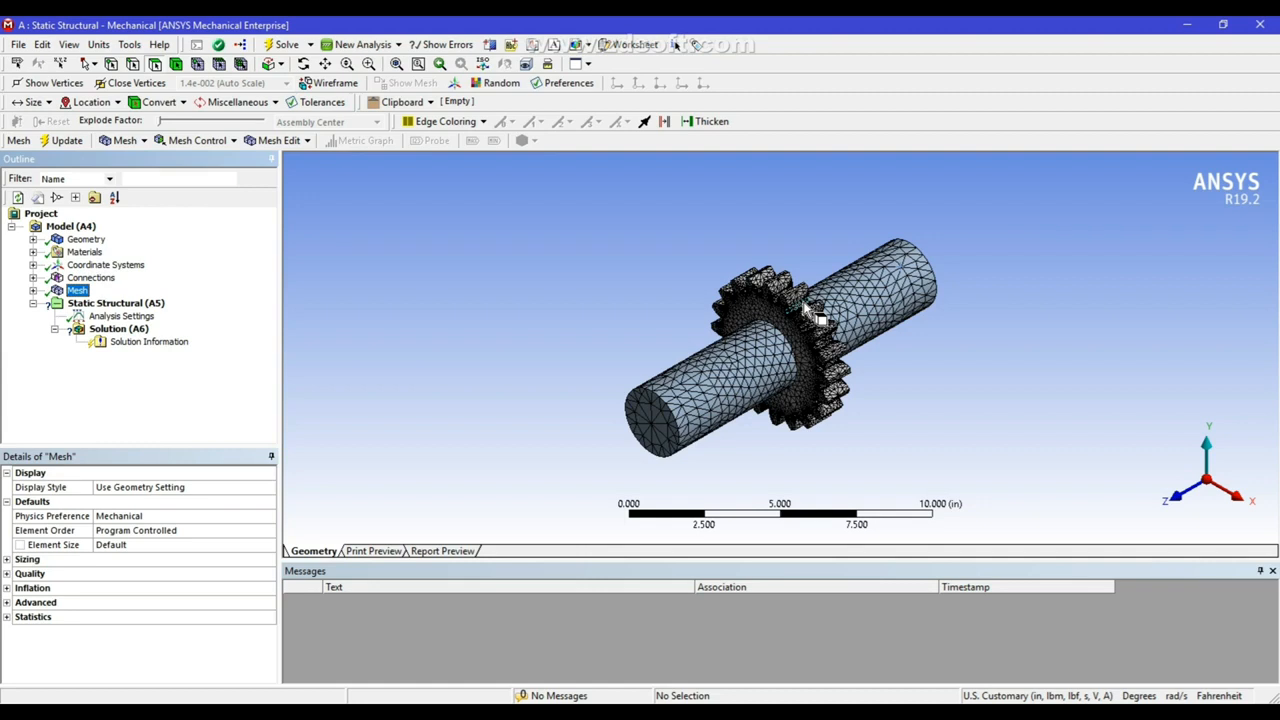
- Add a Fixed Support on the short cylindrical face at the shaft's -Z end
left_click(115, 303)
right_click(120, 306)
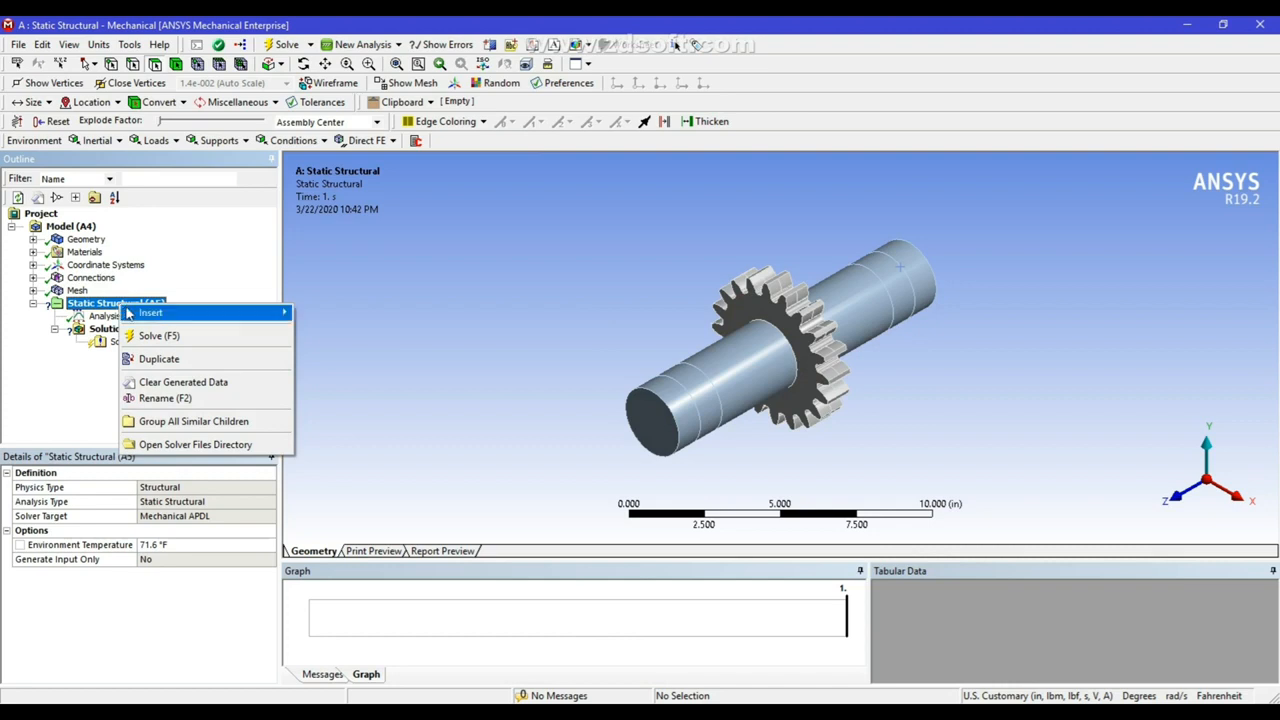
mouse_move(142, 313)
left_click(340, 425)
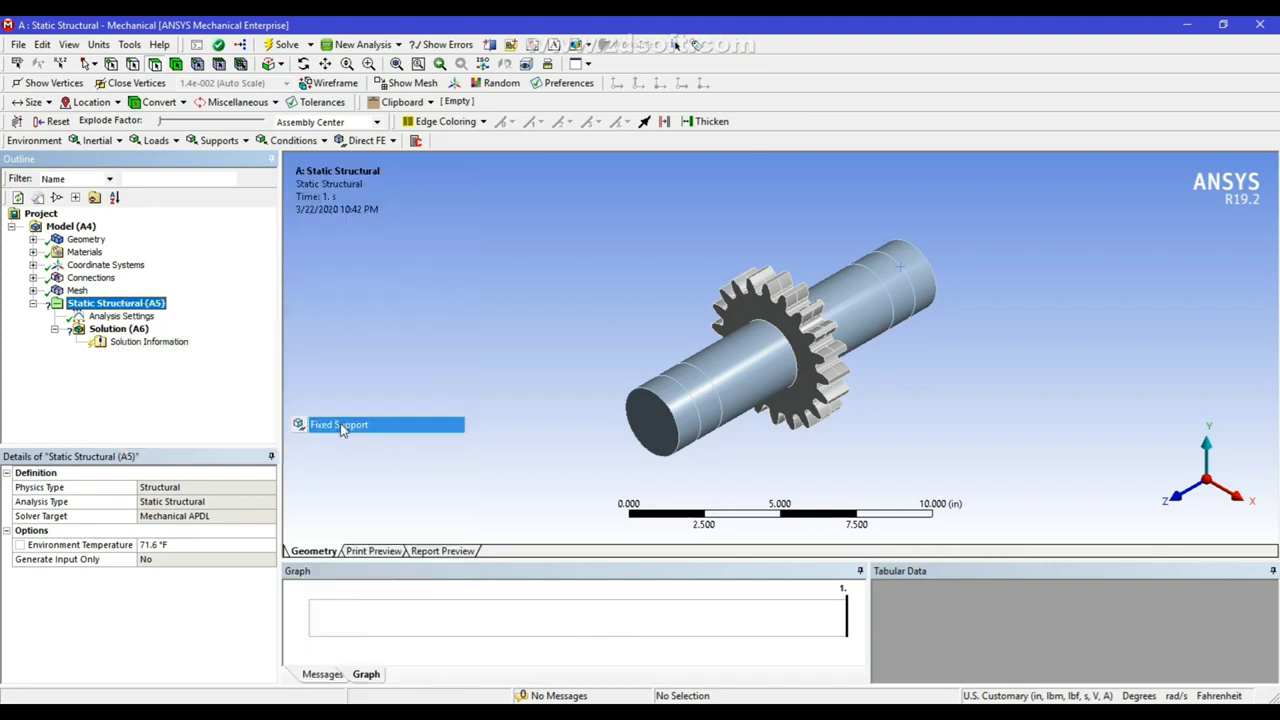
left_click(912, 264)
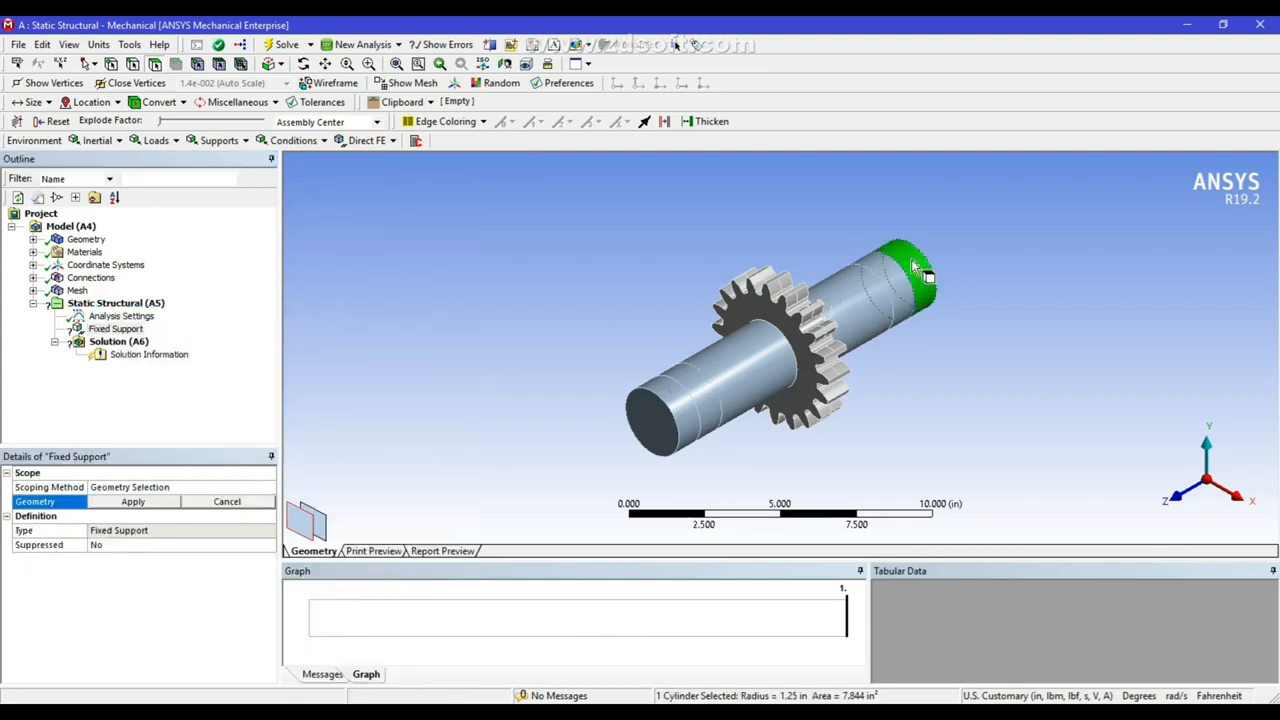
left_click(140, 501)
- Add a Frictionless Support on the two cylindrical bands of the shaft lying just inboard of its end bands
right_click(150, 303)
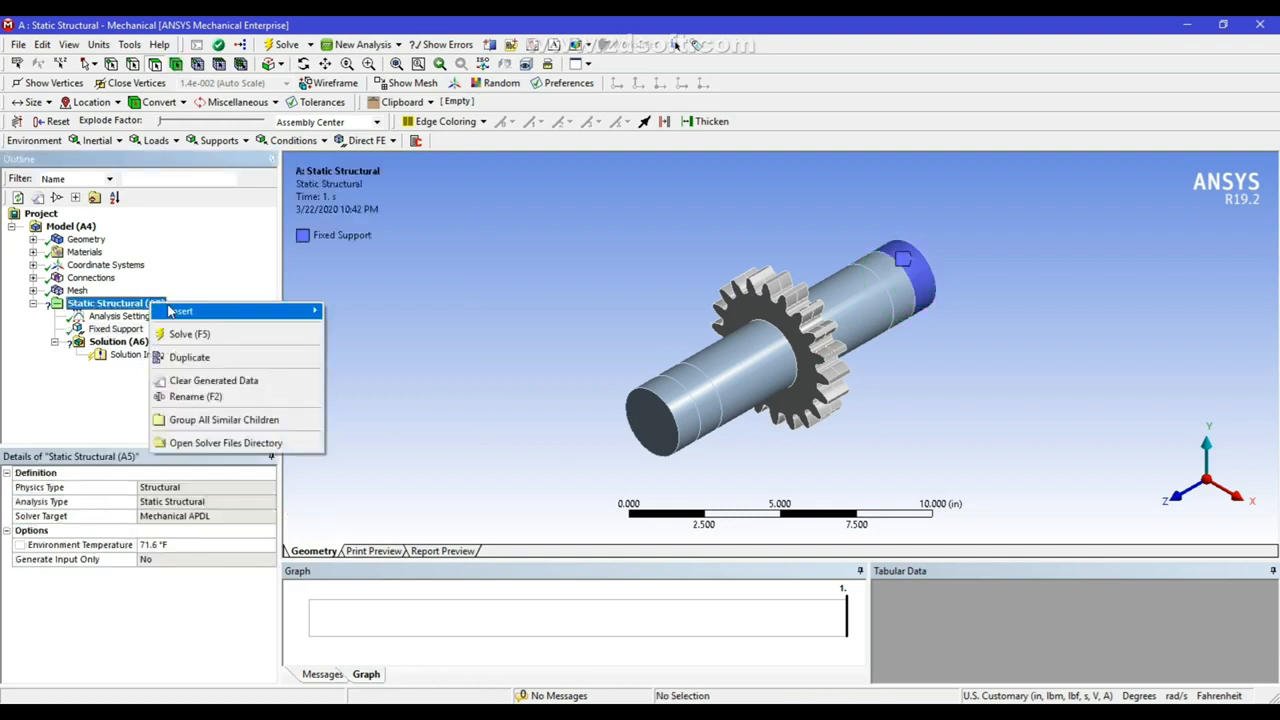
mouse_move(170, 312)
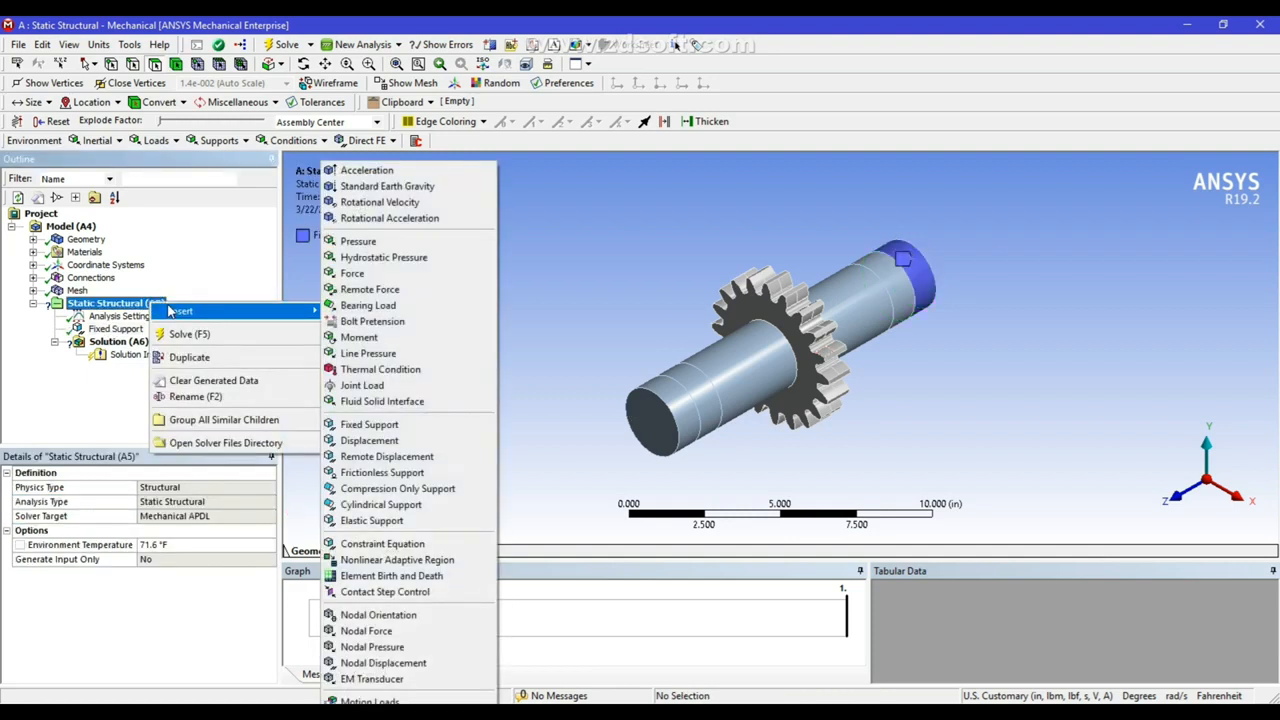
left_click(370, 474)
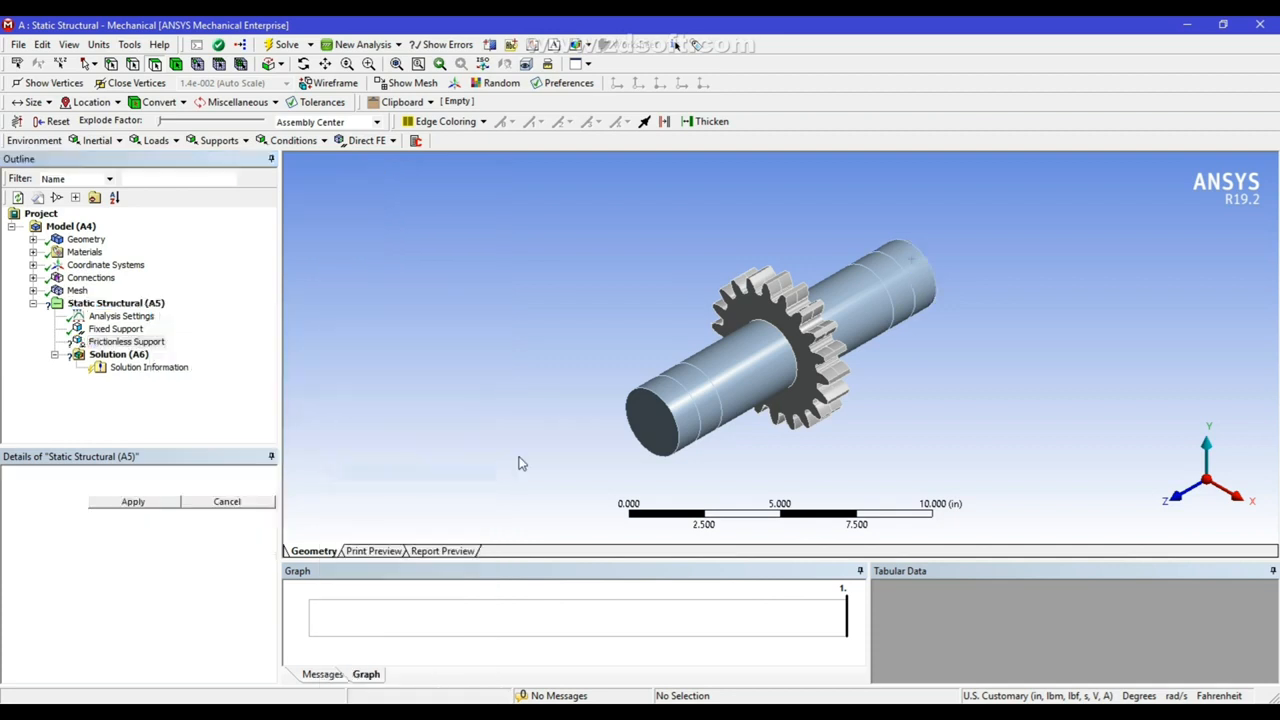
left_click(700, 394)
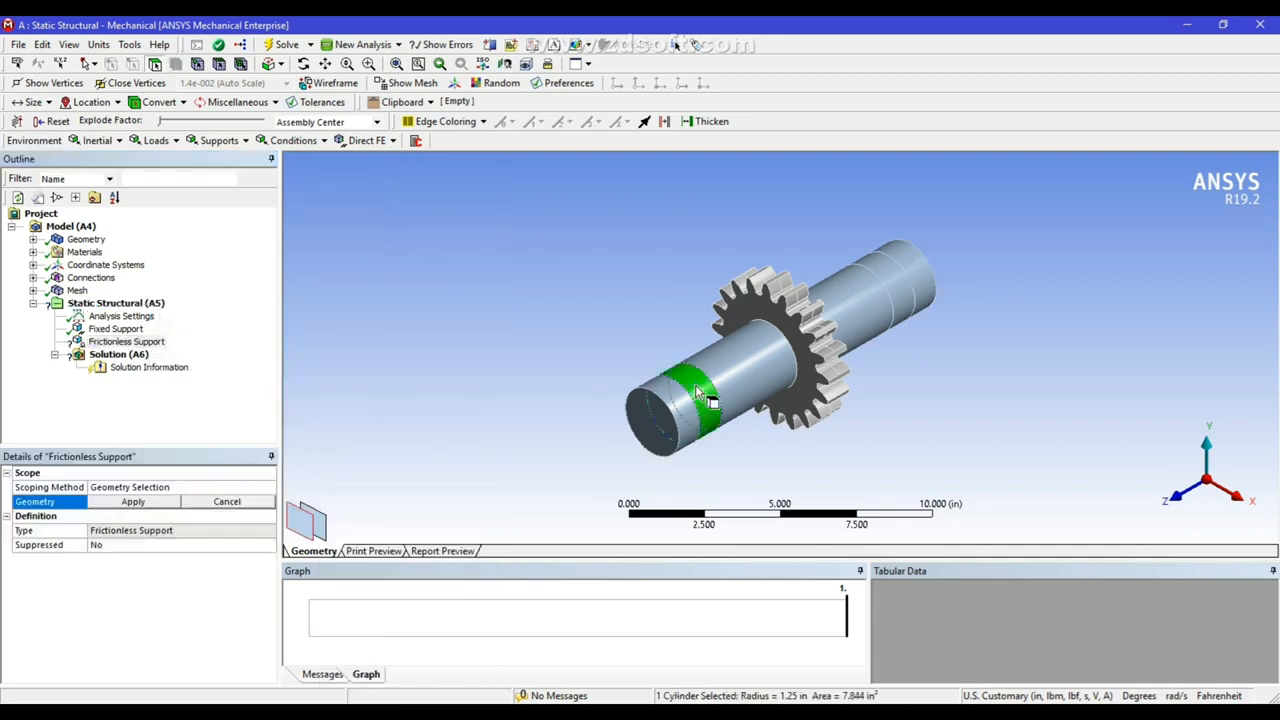
left_click(900, 282, "ctrl")
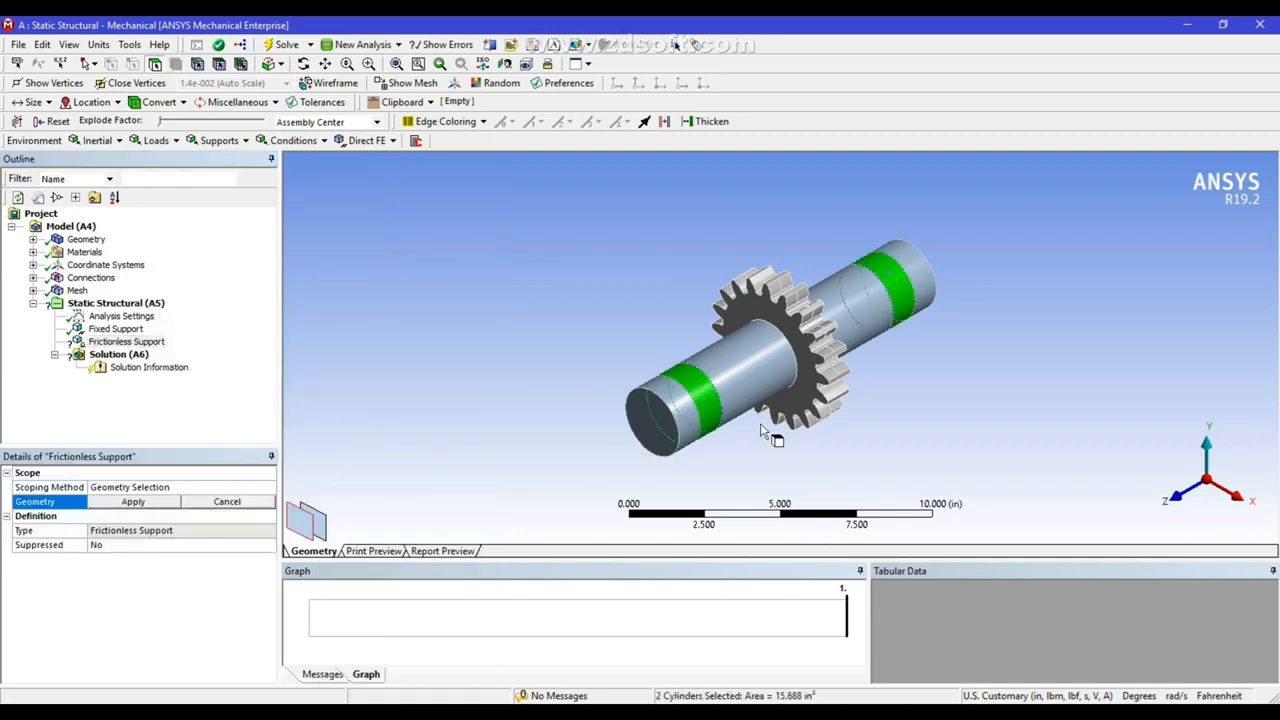
left_click(150, 502)
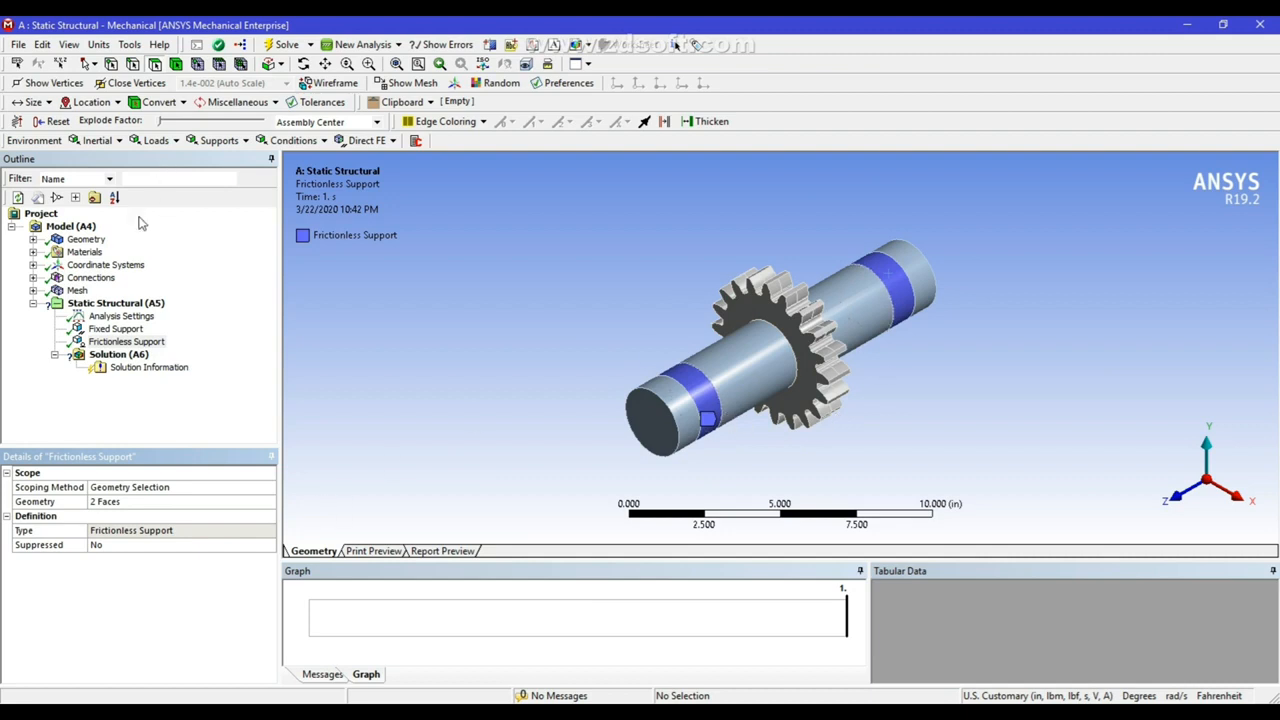
- Add a Moment load on the gear's flat side face that faces +Z
right_click(133, 304)
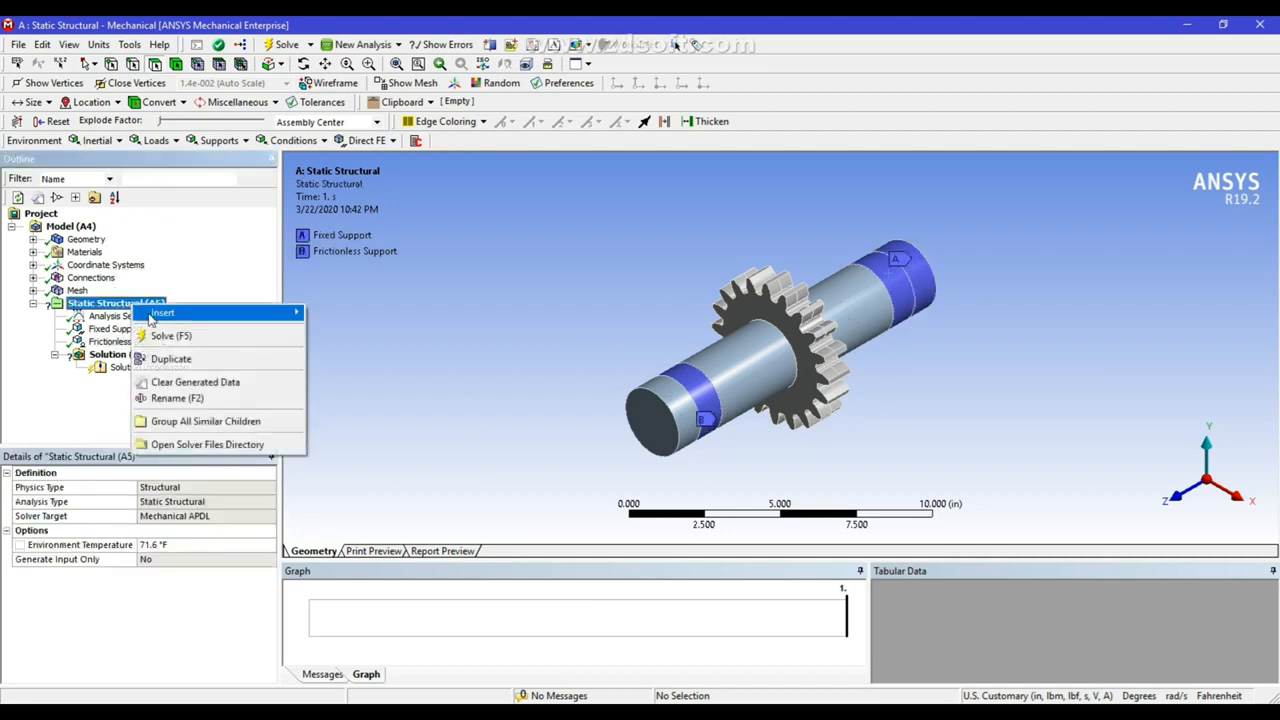
mouse_move(152, 318)
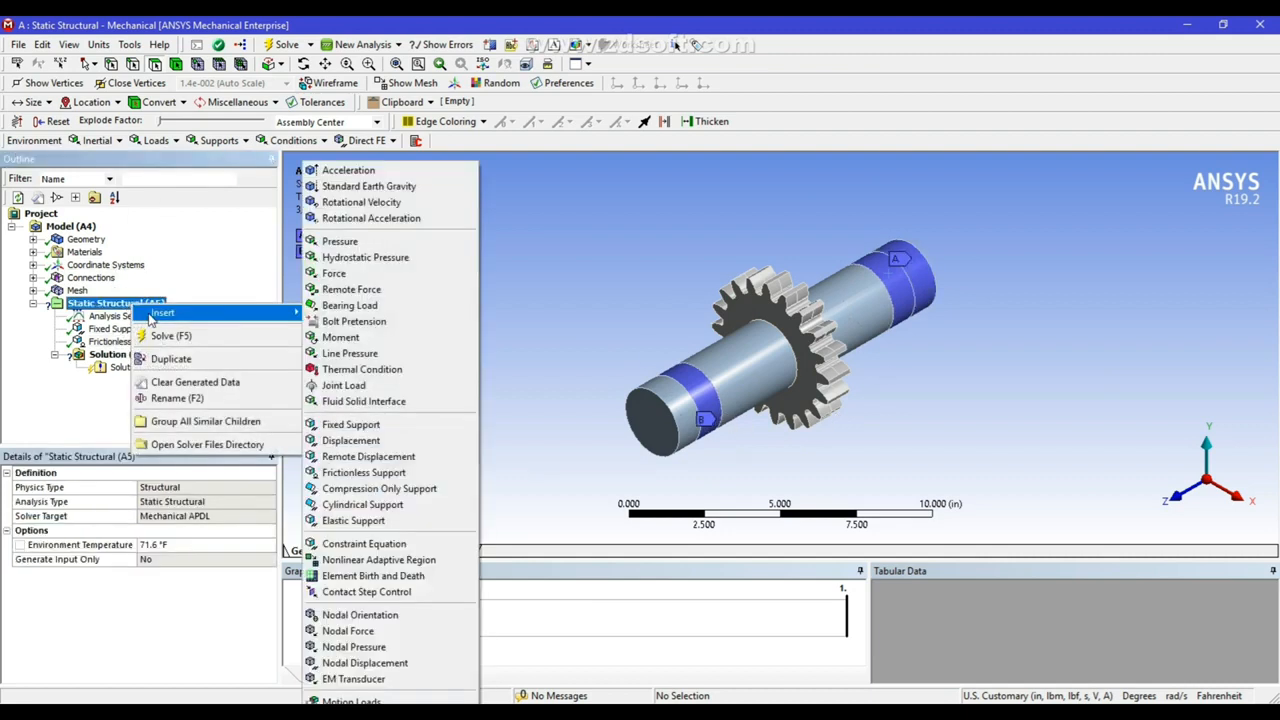
left_click(340, 338)
left_click(762, 318)
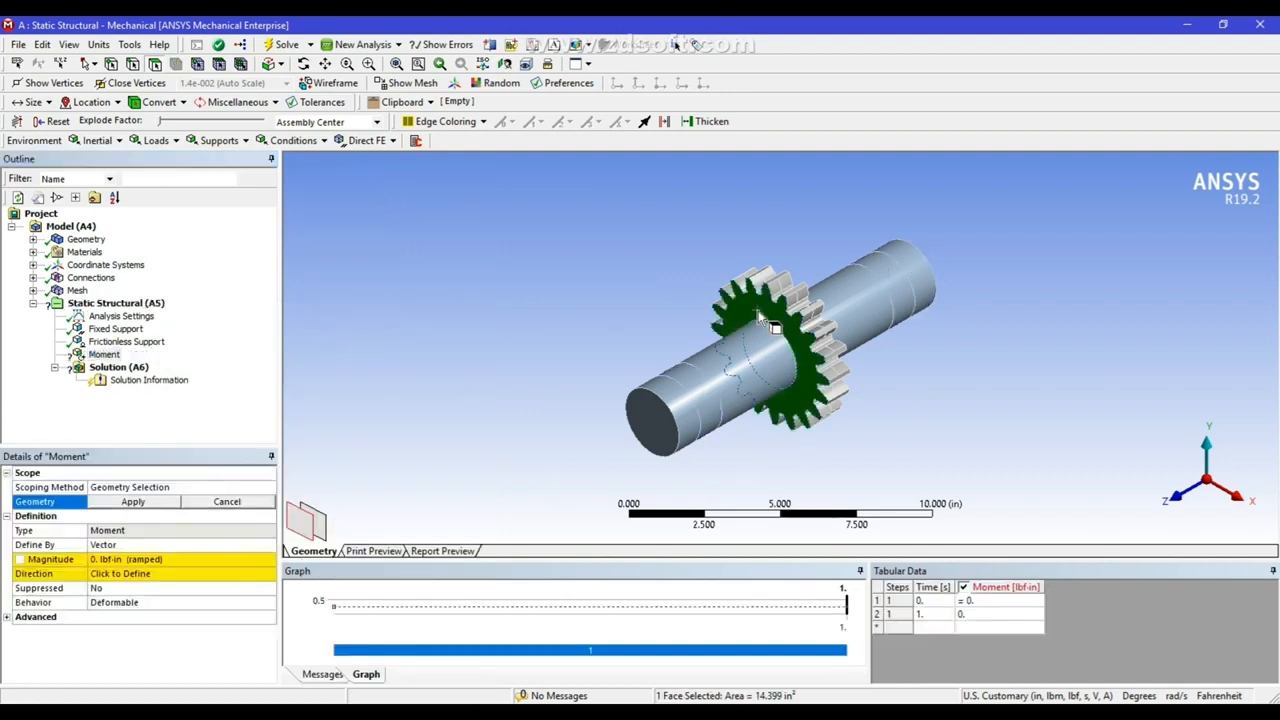
left_click(150, 502)
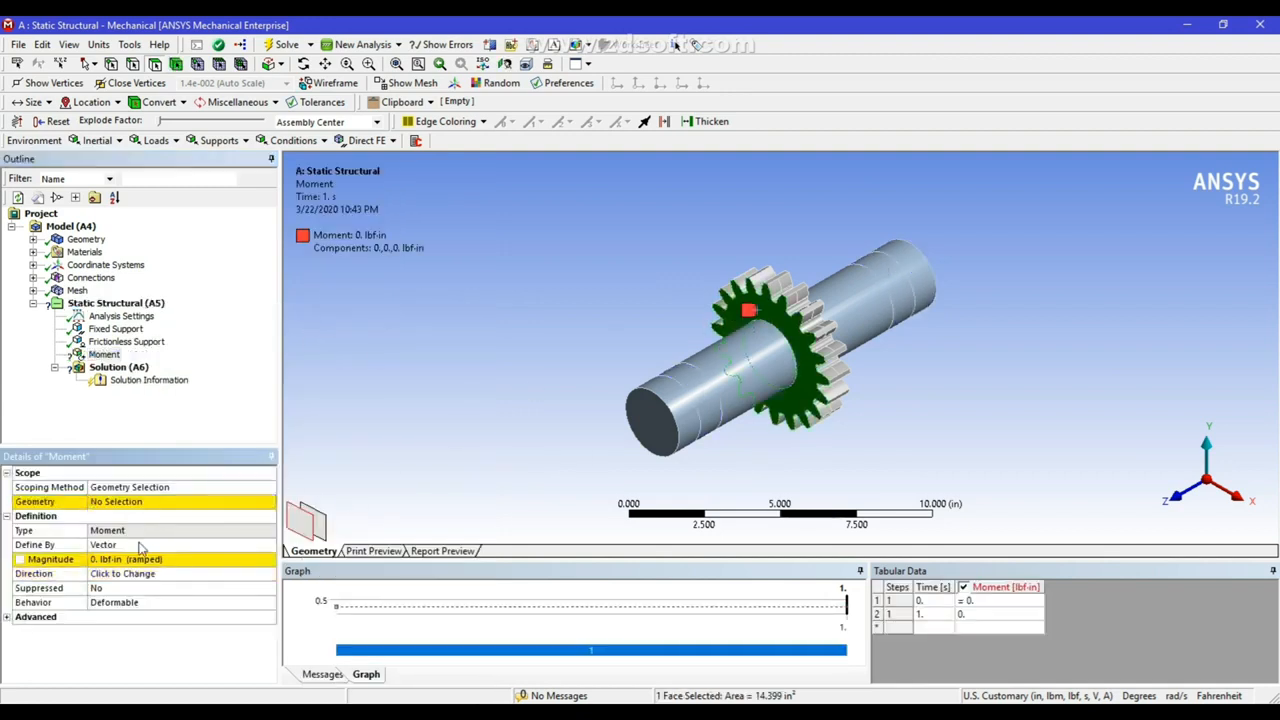
- Define the moment by components and set its Z component to 5e4 lbf-in
left_click(140, 545)
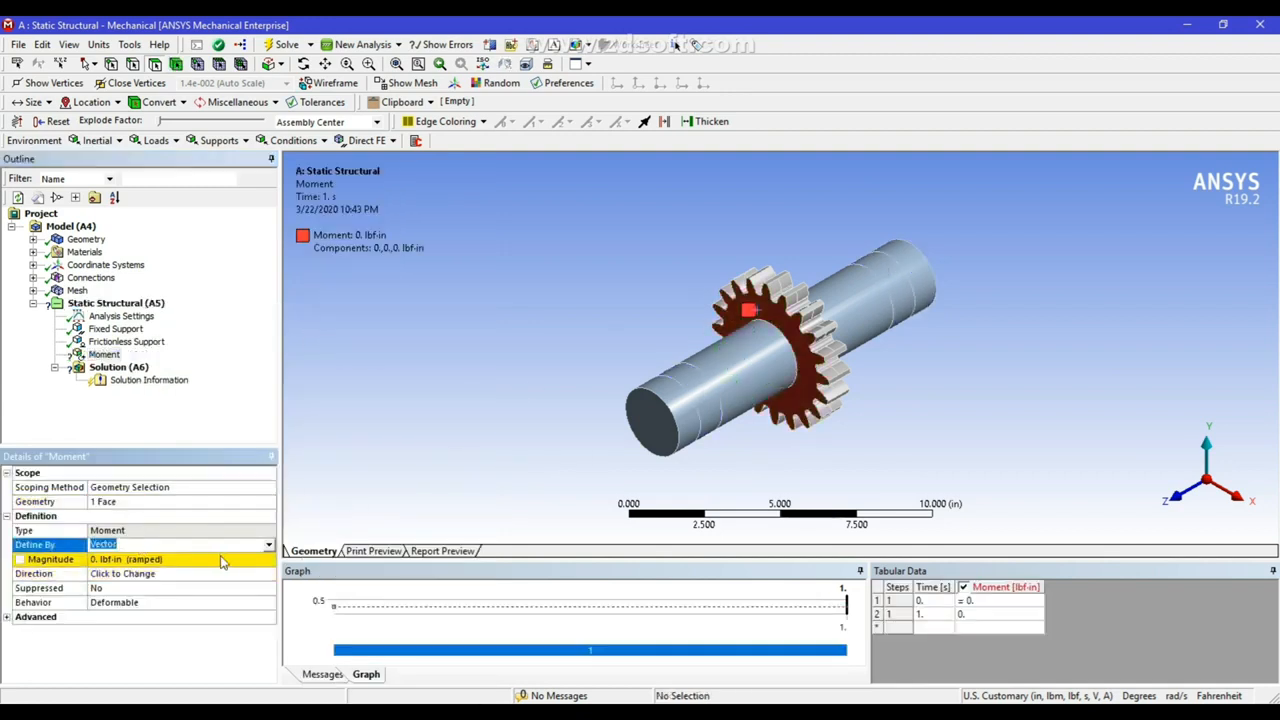
left_click(269, 545)
left_click(167, 558)
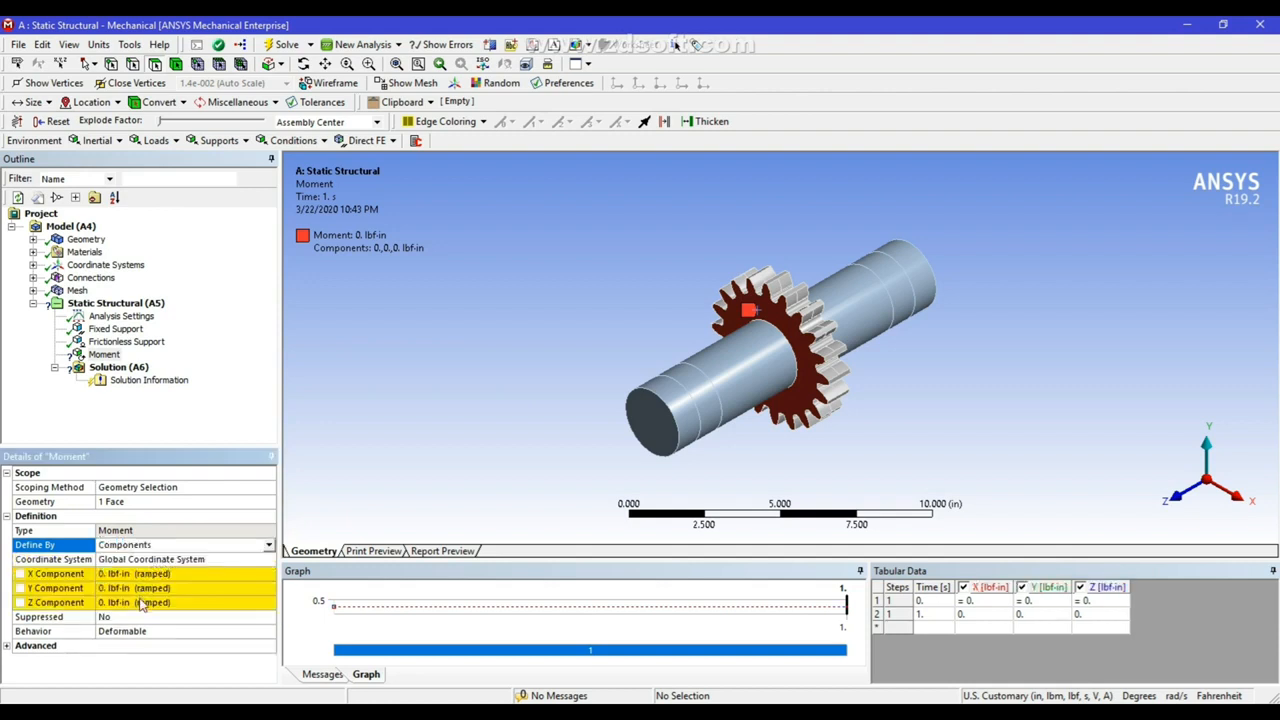
left_click(141, 603)
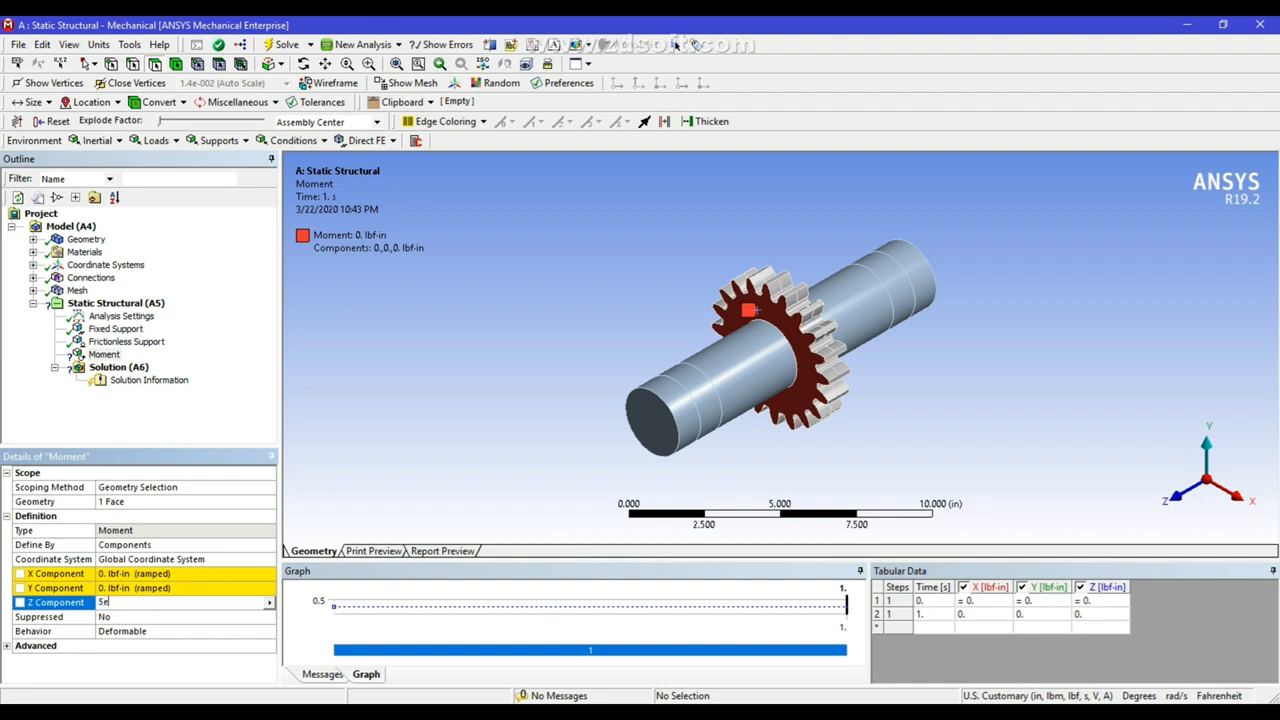
type("5e4")
key("Return")
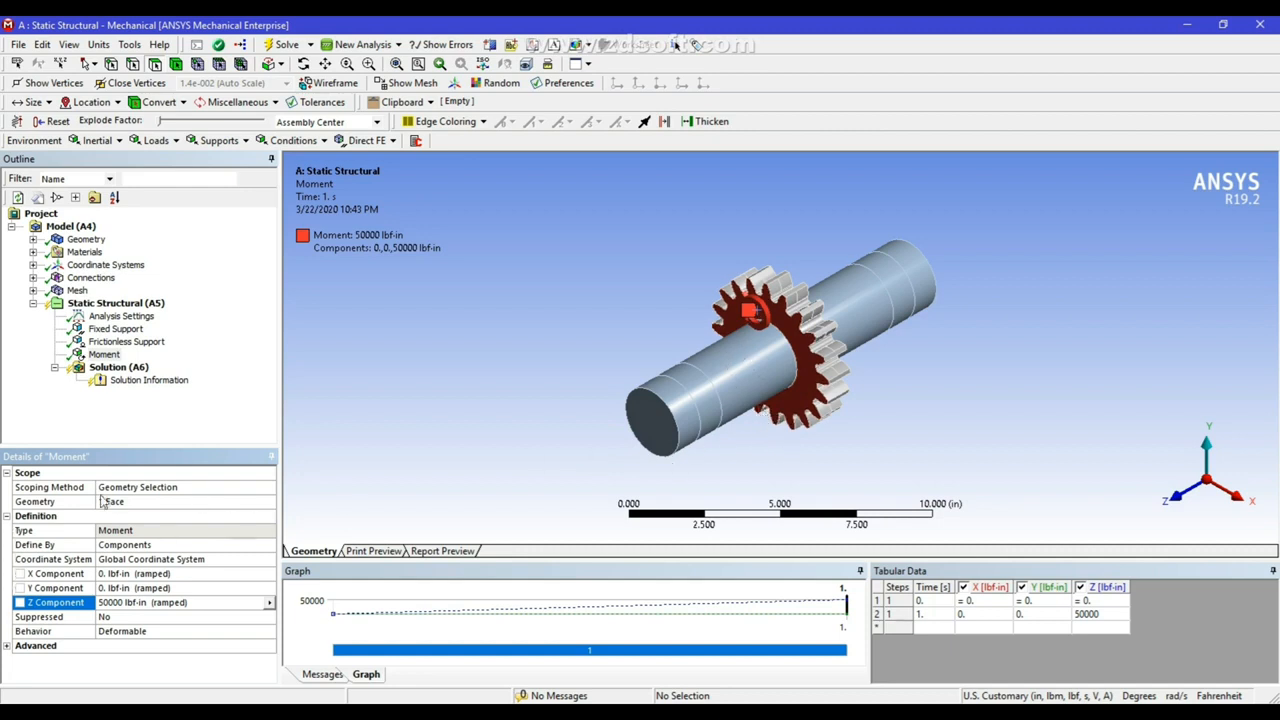
- Insert Total Deformation and Equivalent (von-Mises) Stress results into the solution
right_click(124, 370)
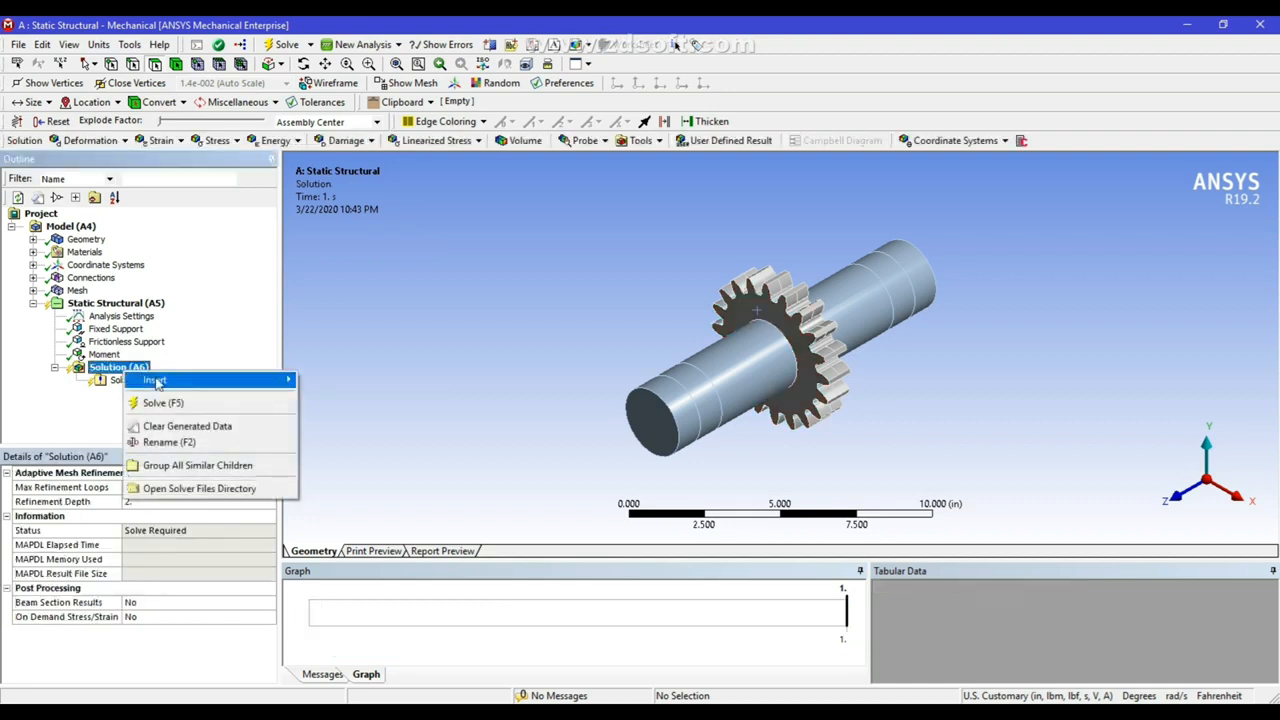
mouse_move(160, 380)
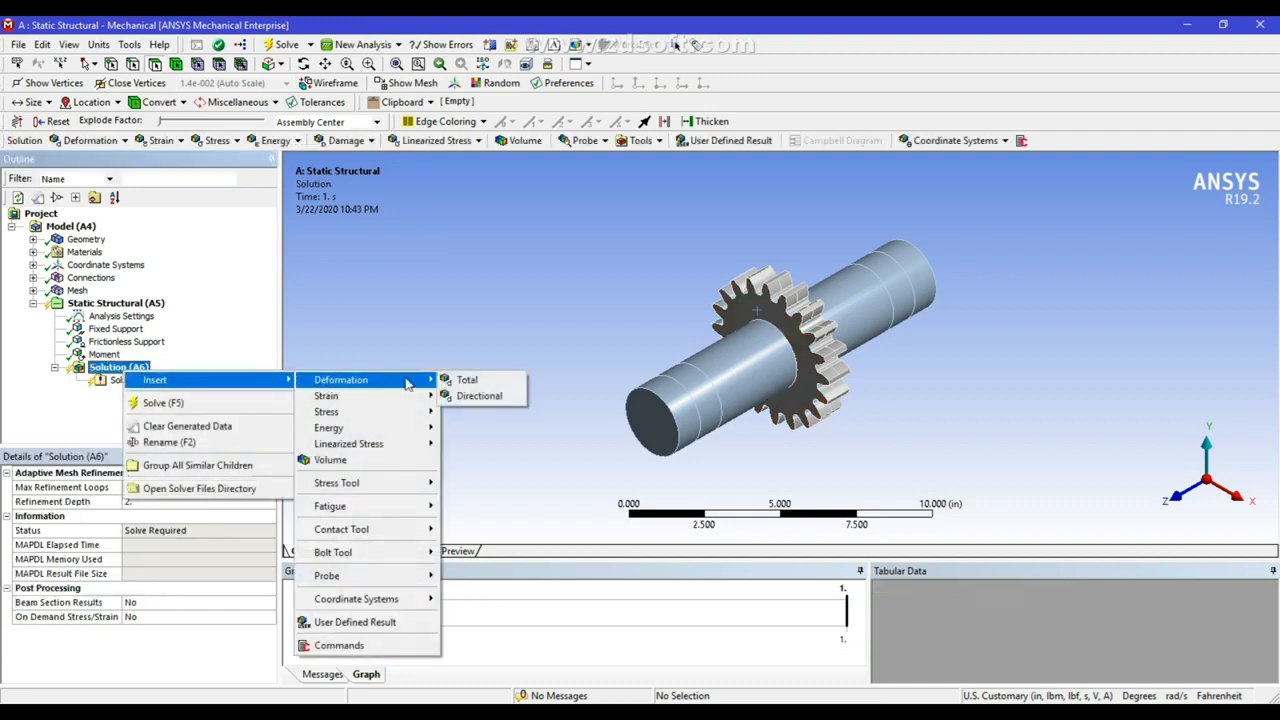
mouse_move(420, 381)
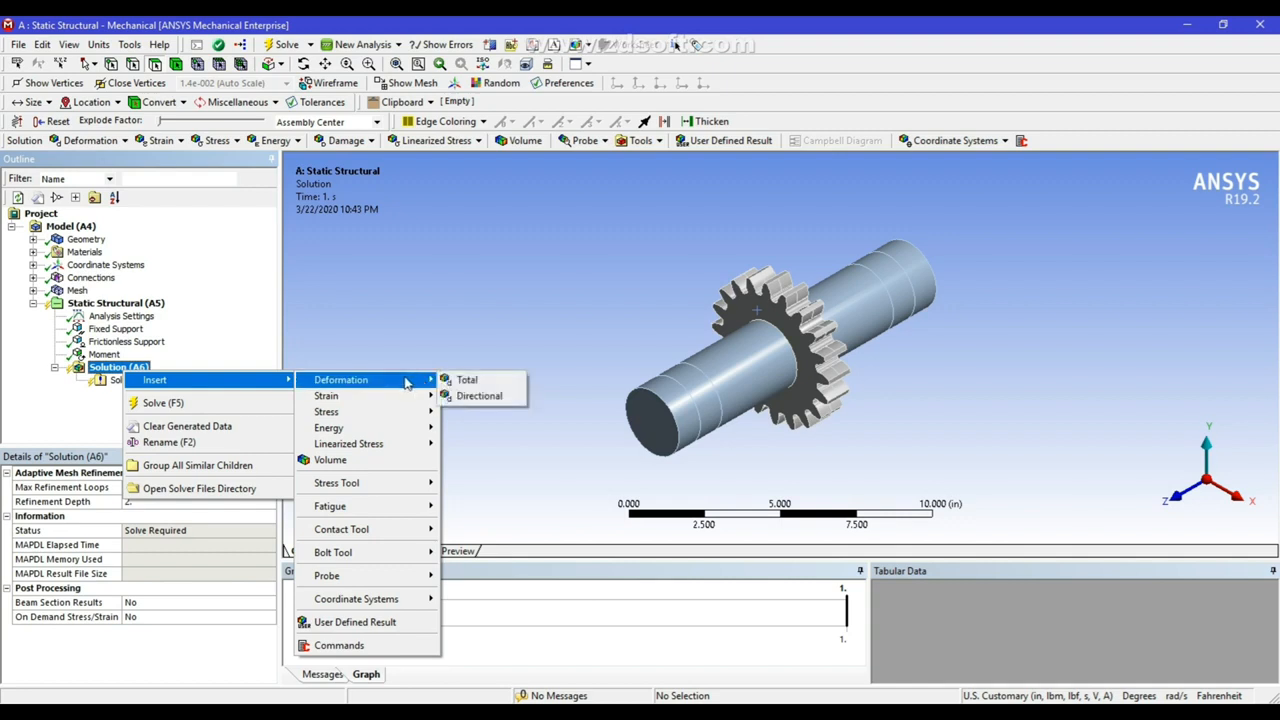
left_click(462, 381)
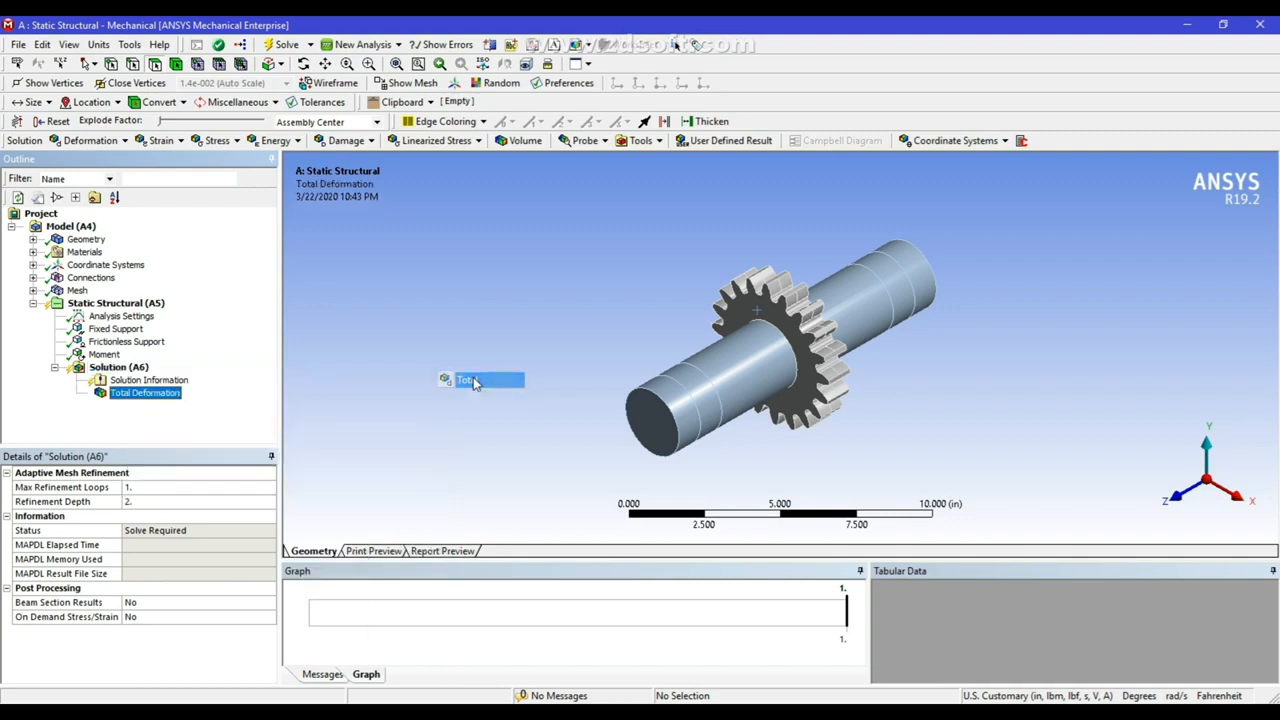
left_click(118, 367)
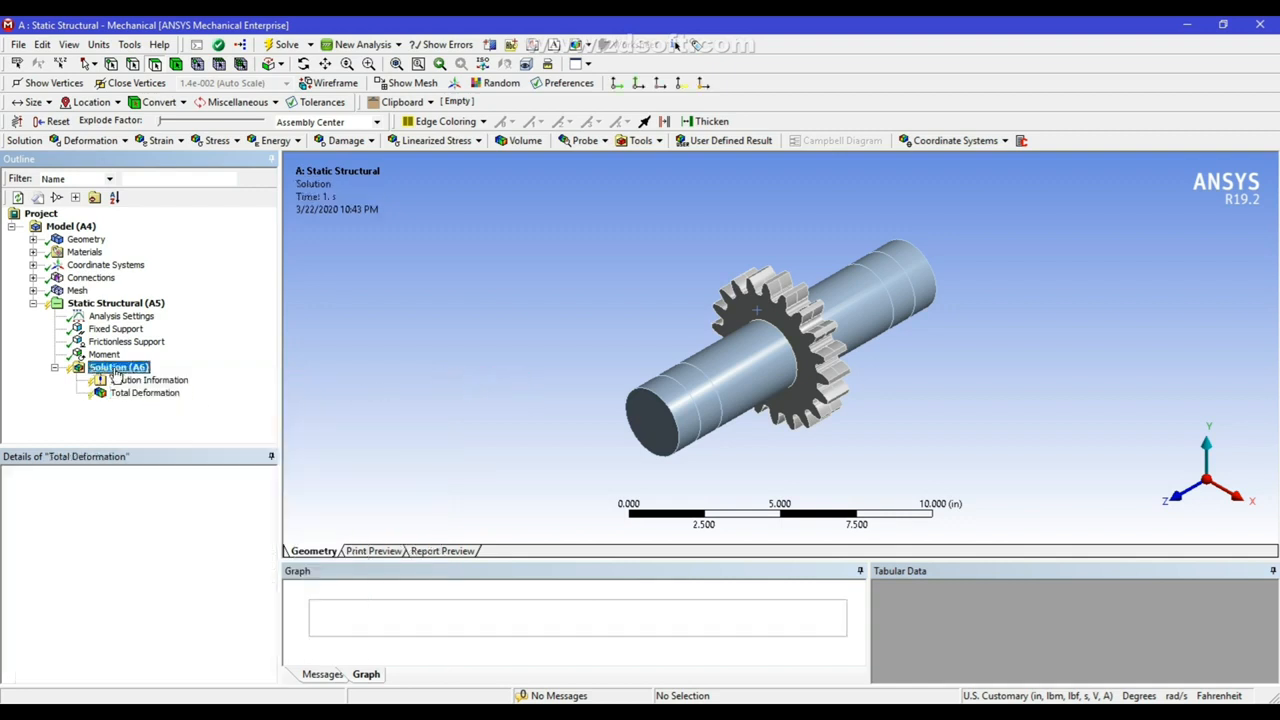
right_click(118, 367)
mouse_move(158, 378)
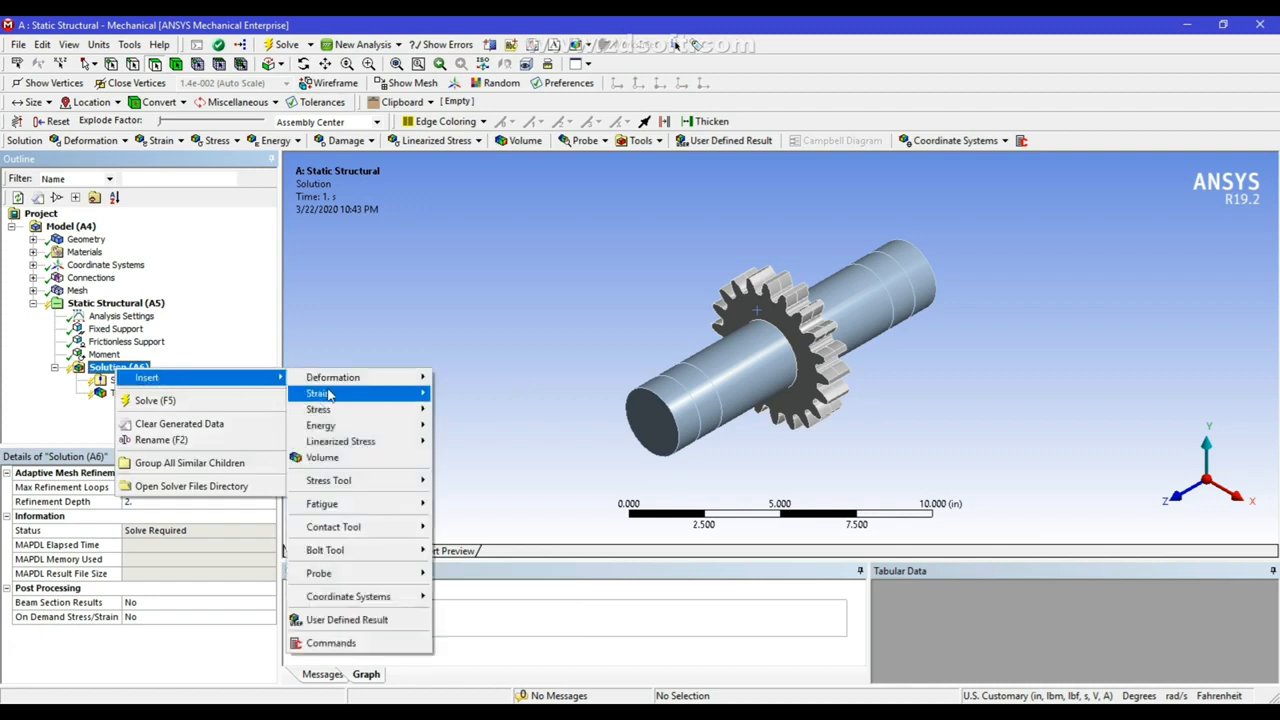
mouse_move(341, 410)
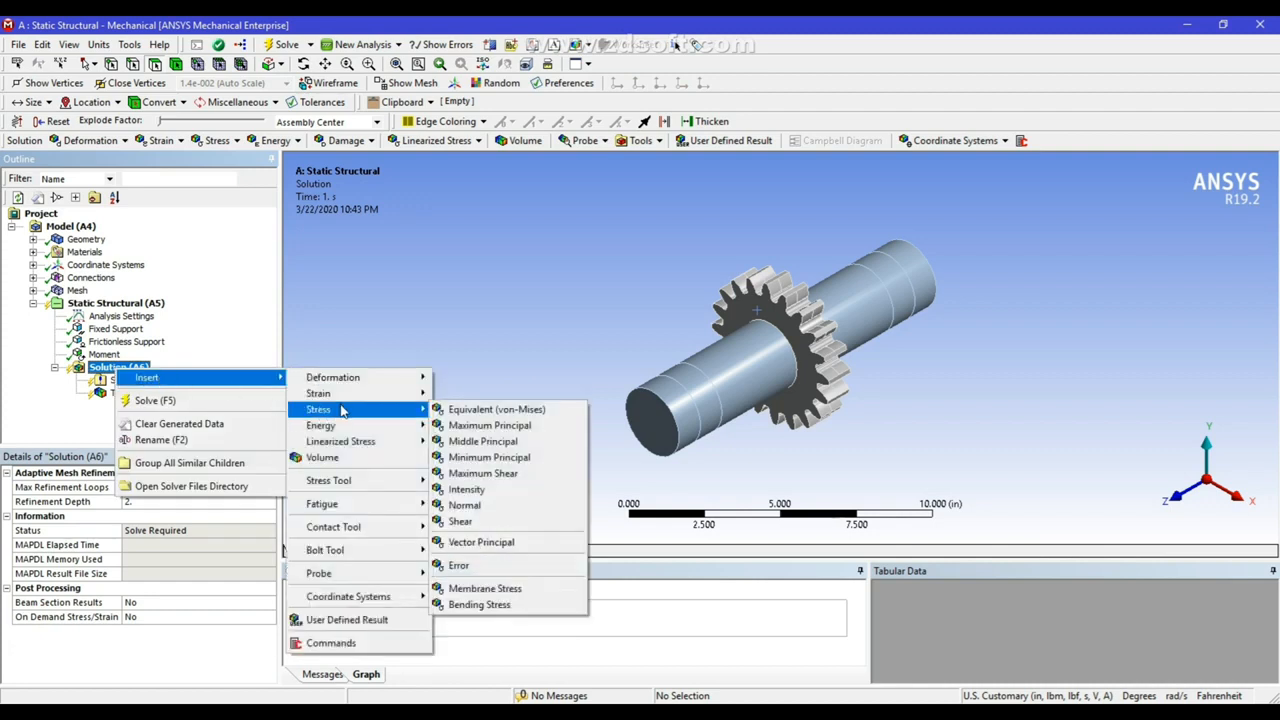
left_click(474, 409)
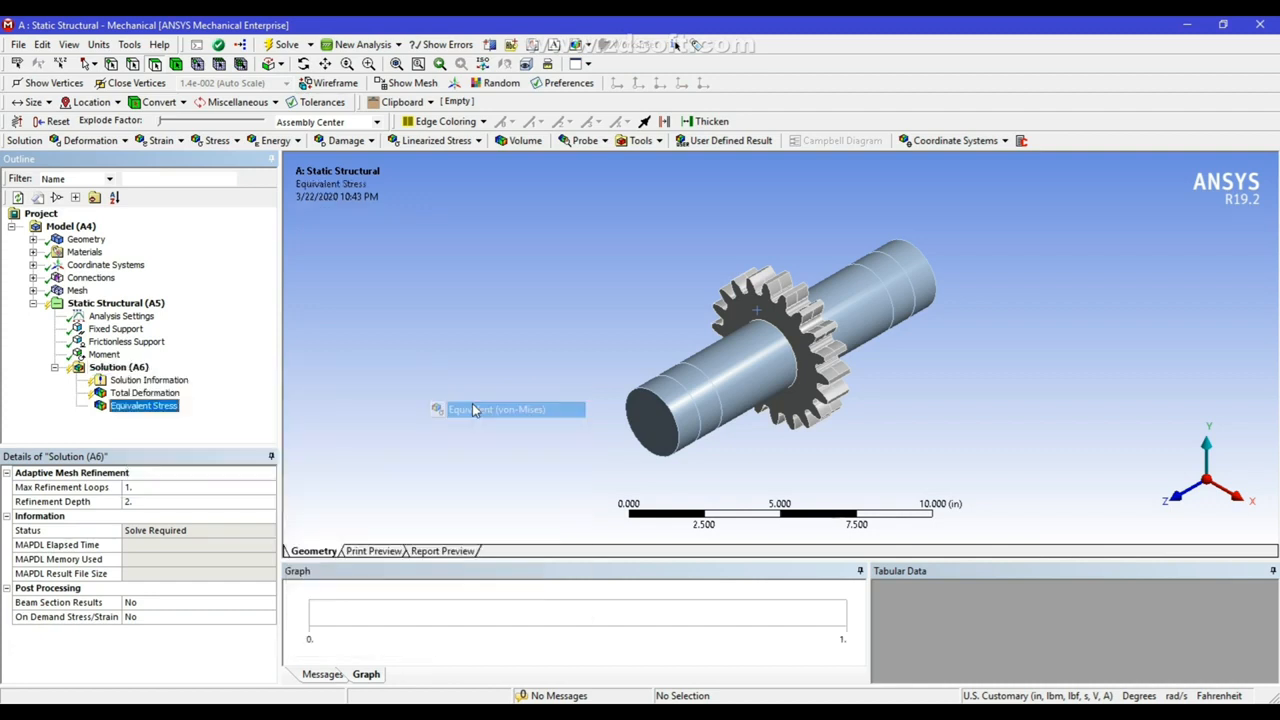
- Add a Fatigue Tool to the solution and insert a Safety Factor result into it
left_click(131, 368)
right_click(133, 370)
mouse_move(165, 376)
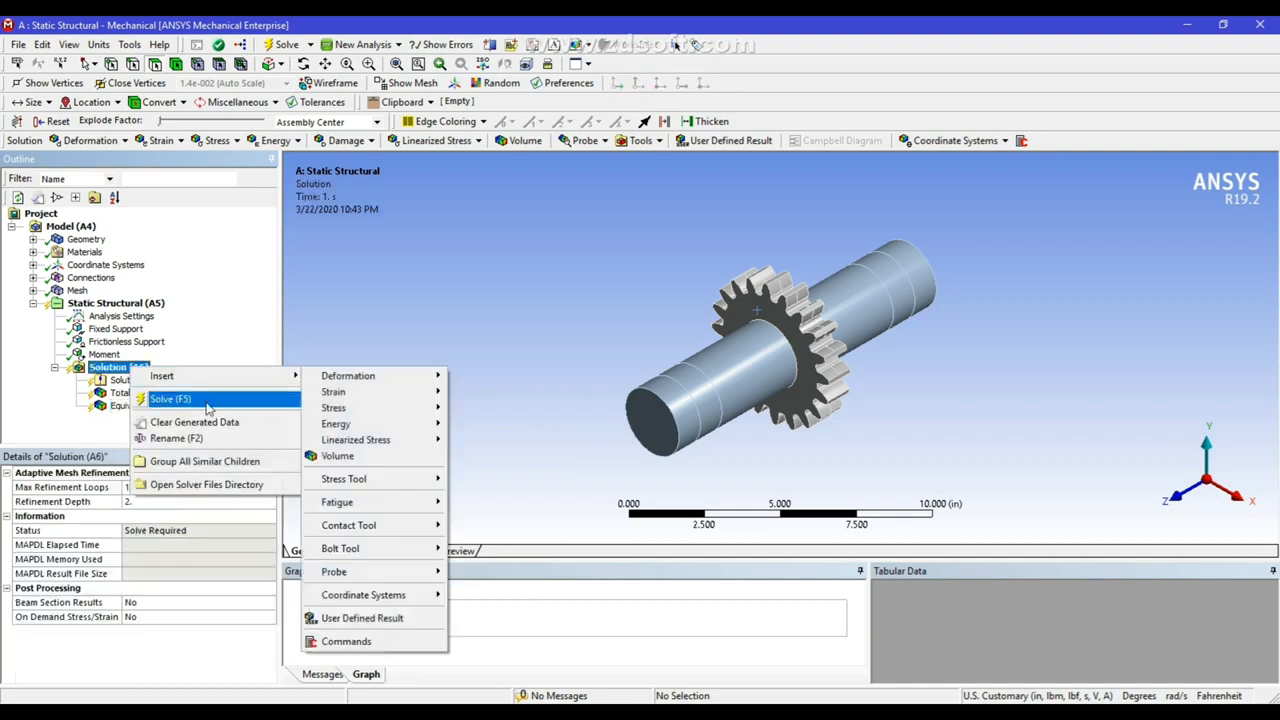
mouse_move(433, 505)
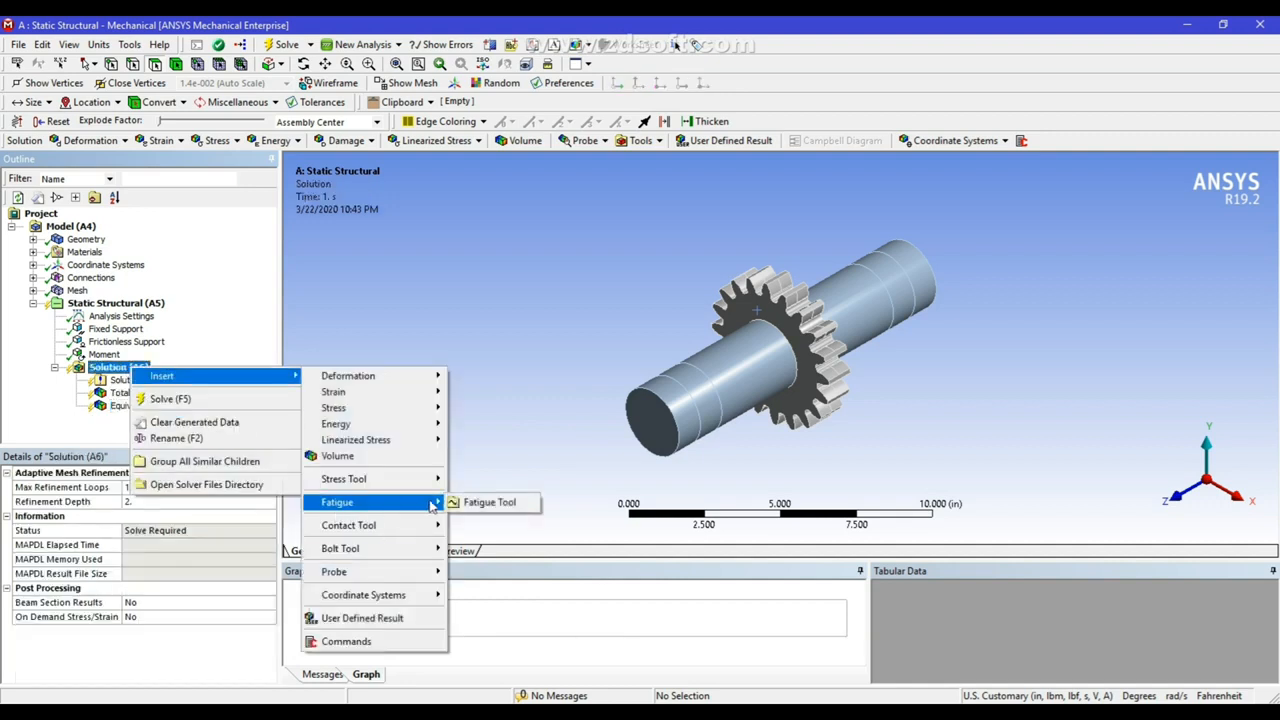
left_click(472, 503)
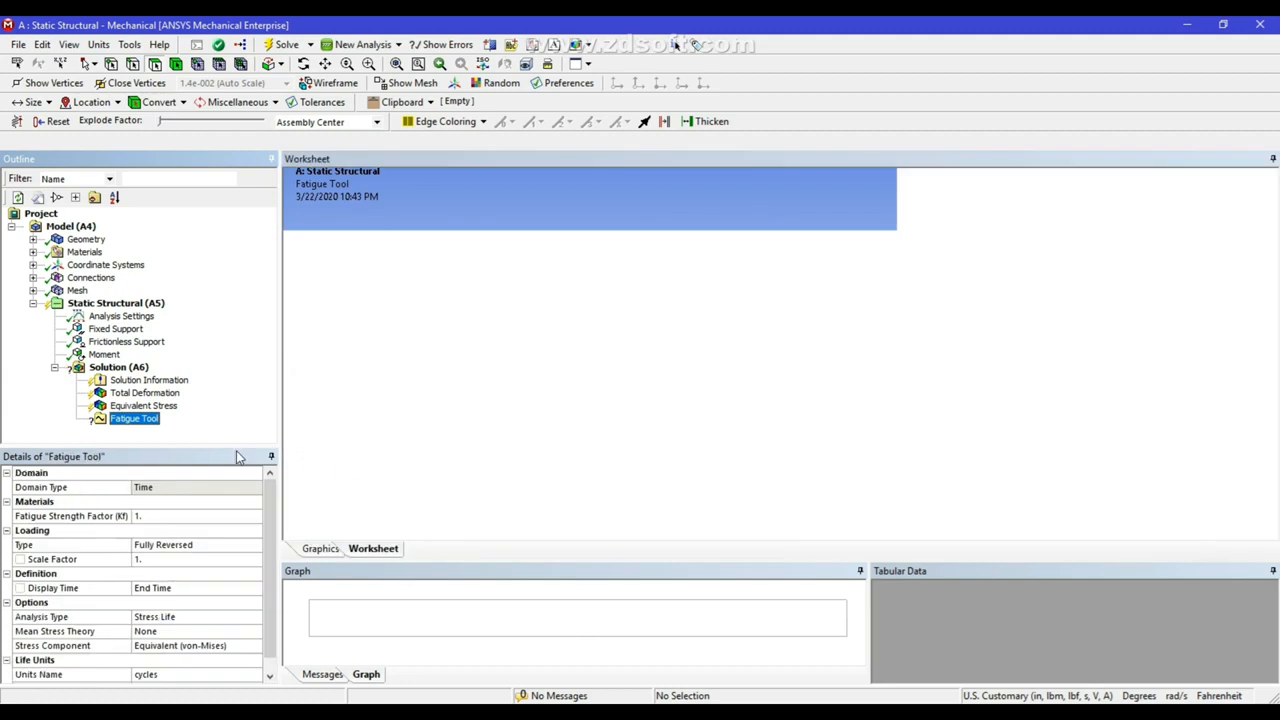
right_click(124, 421)
mouse_move(160, 432)
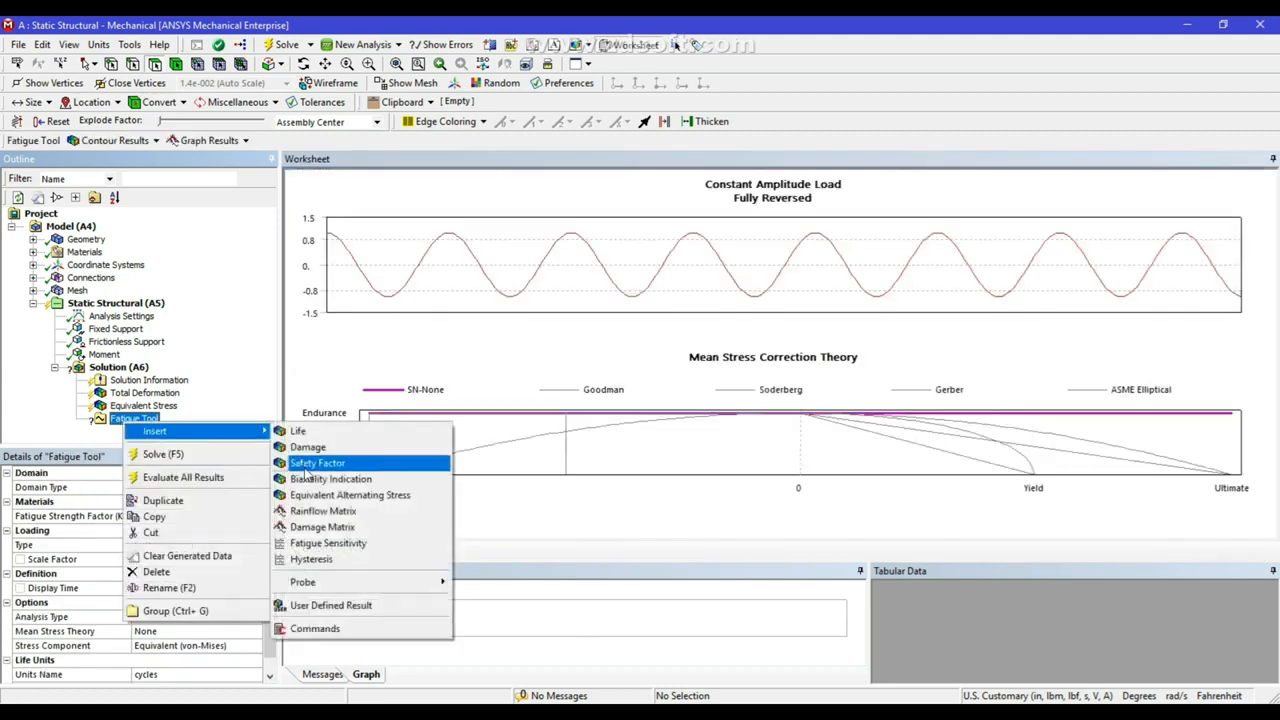
left_click(310, 465)
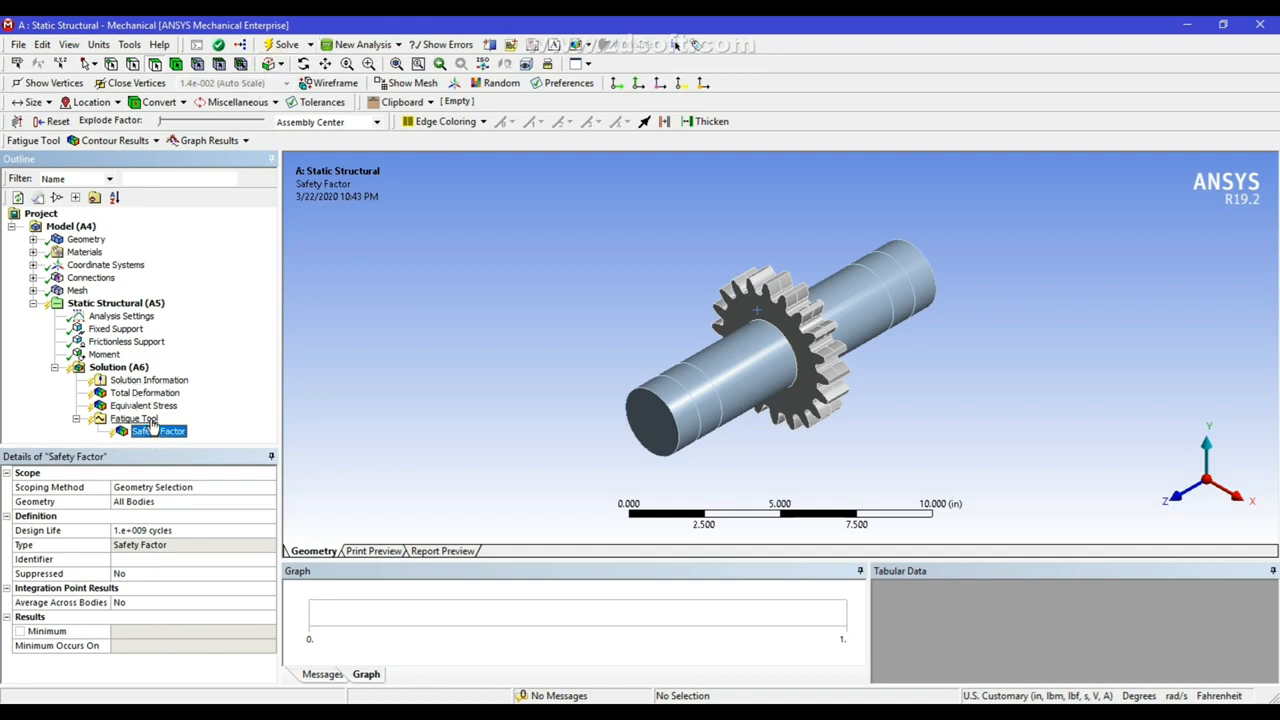
- Solve the analysis, inspect the Safety Factor plot up close and display the Total Deformation result
left_click(282, 48)
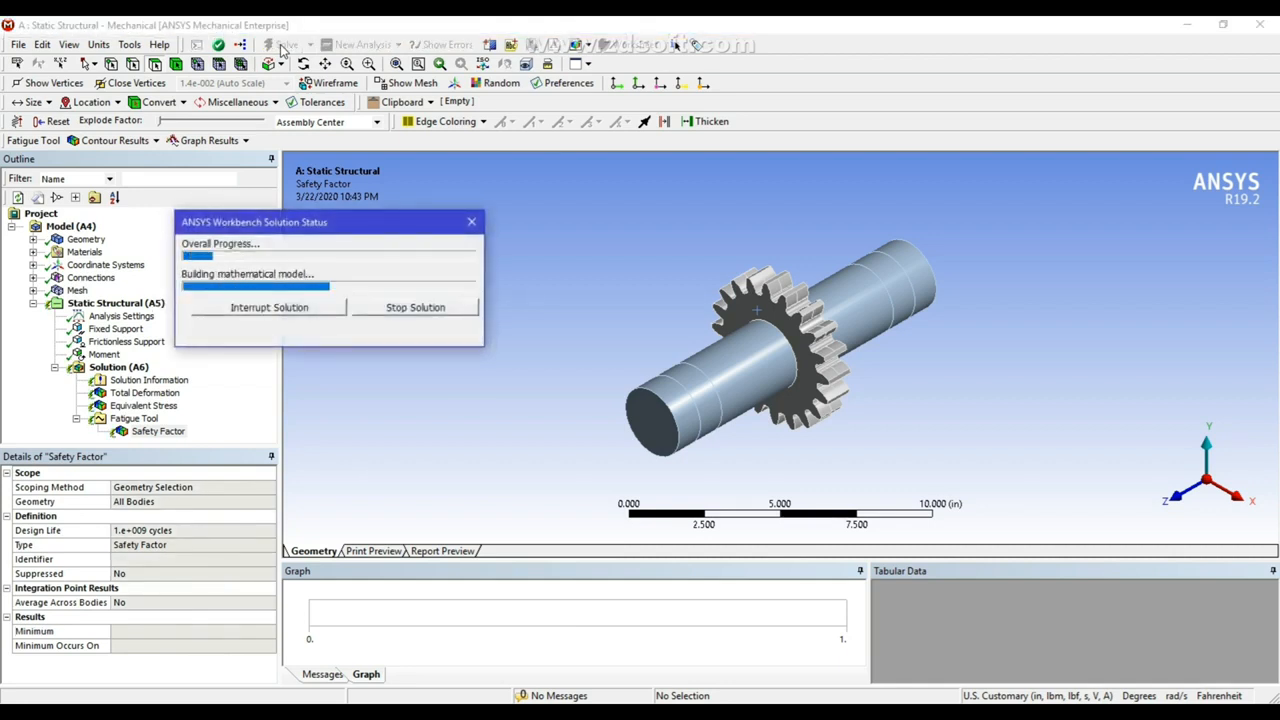
scroll(977, 446, "up", 2)
middle_click_drag(977, 452, 977, 390)
scroll(977, 390, "up", 2)
middle_click_drag(1039, 487, 1039, 465, "ctrl")
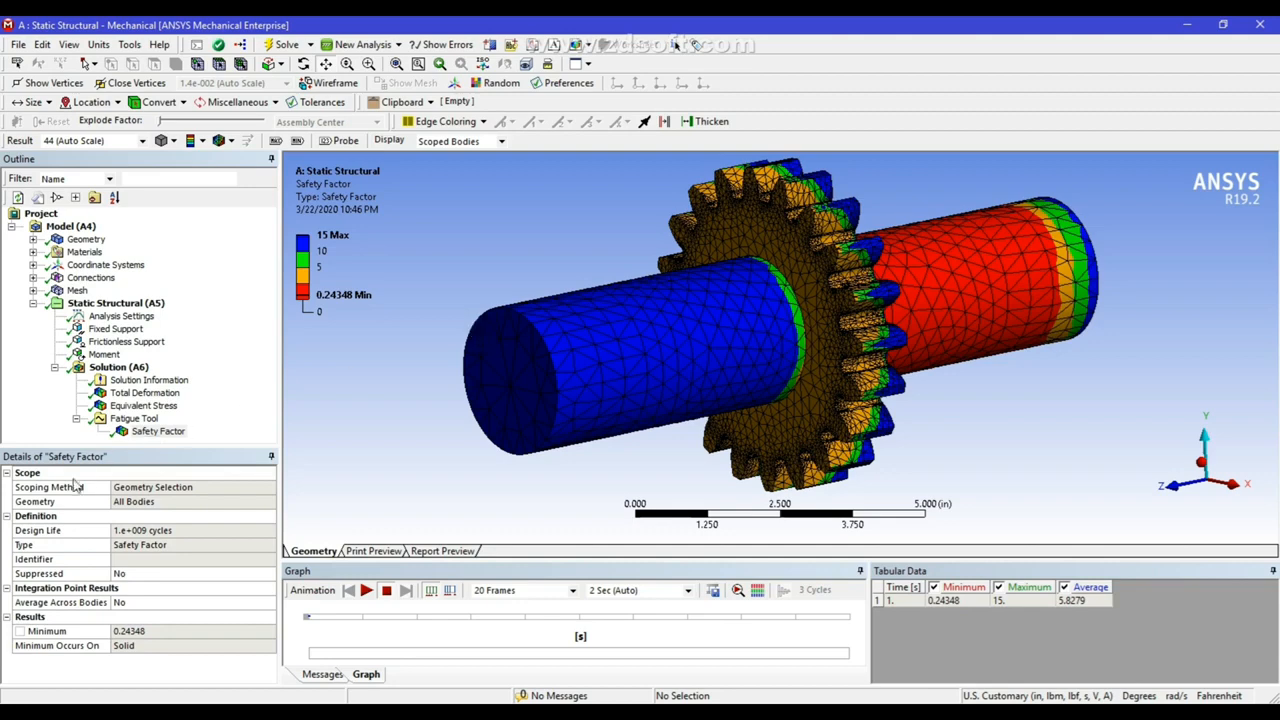
left_click(148, 396)
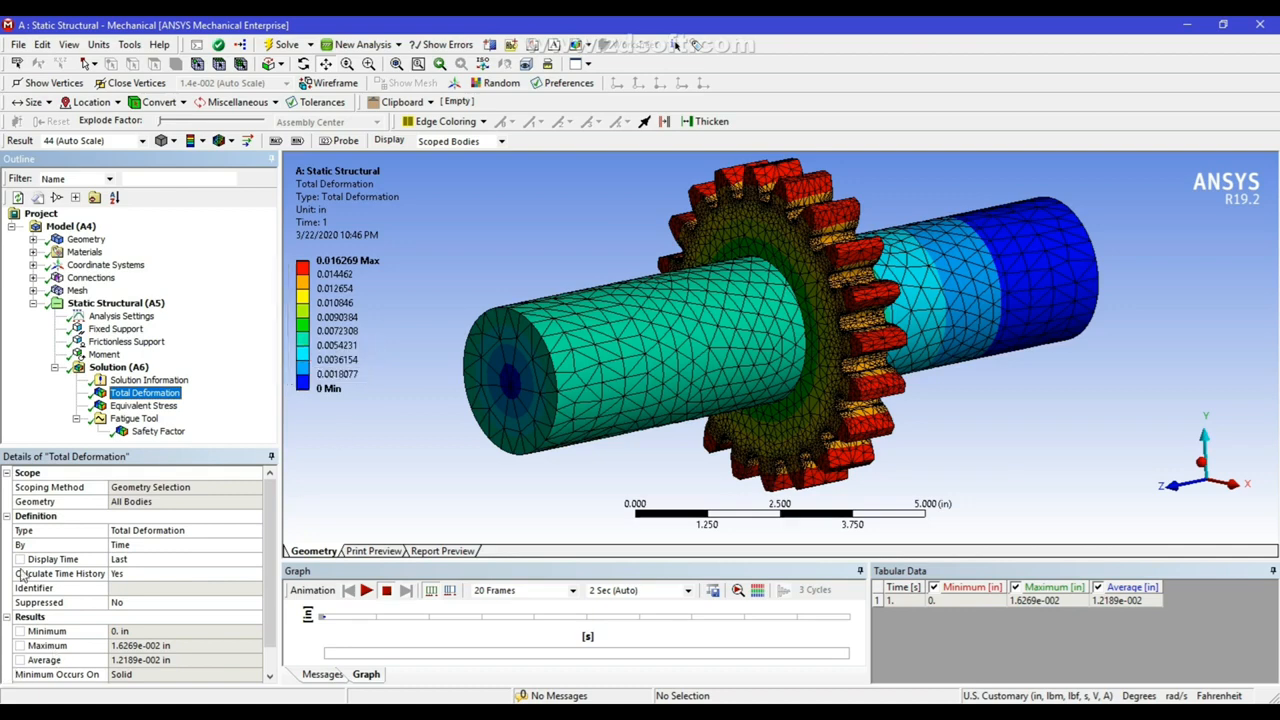
- Insert a Deformation probe into the solution and scope it to the middle cylindrical face of the shaft
left_click(124, 368)
right_click(128, 372)
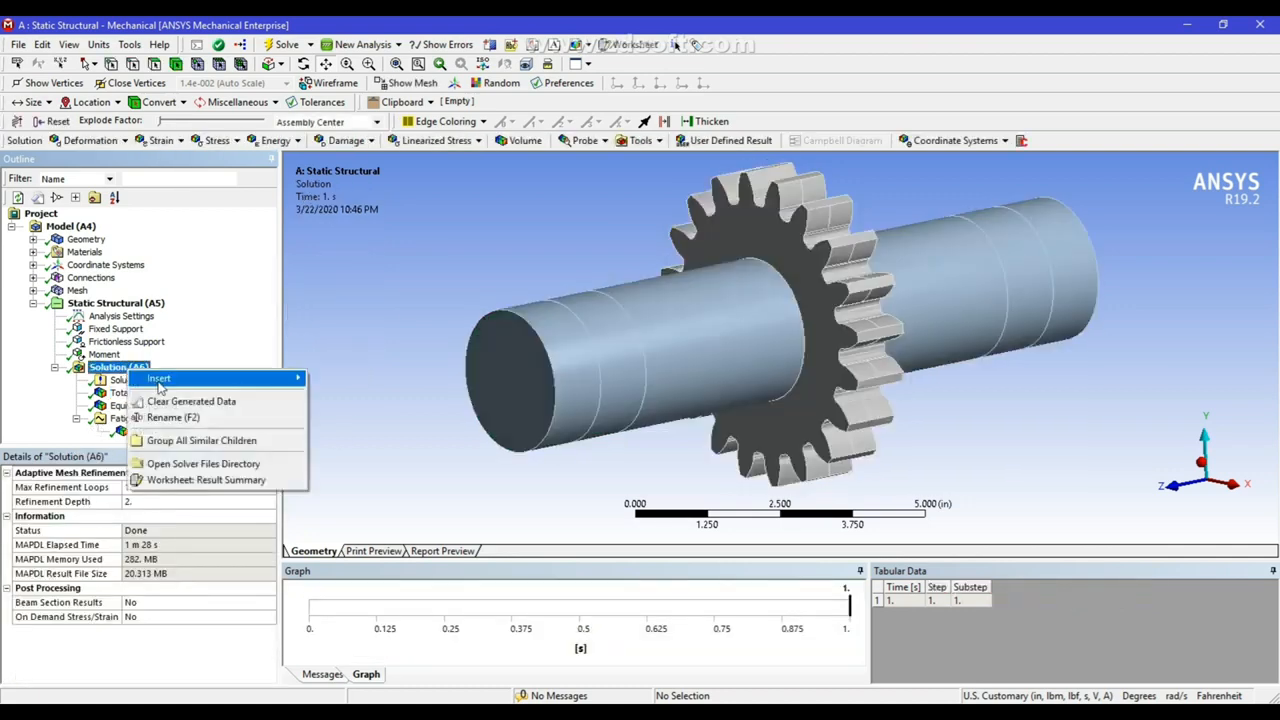
mouse_move(162, 384)
mouse_move(372, 578)
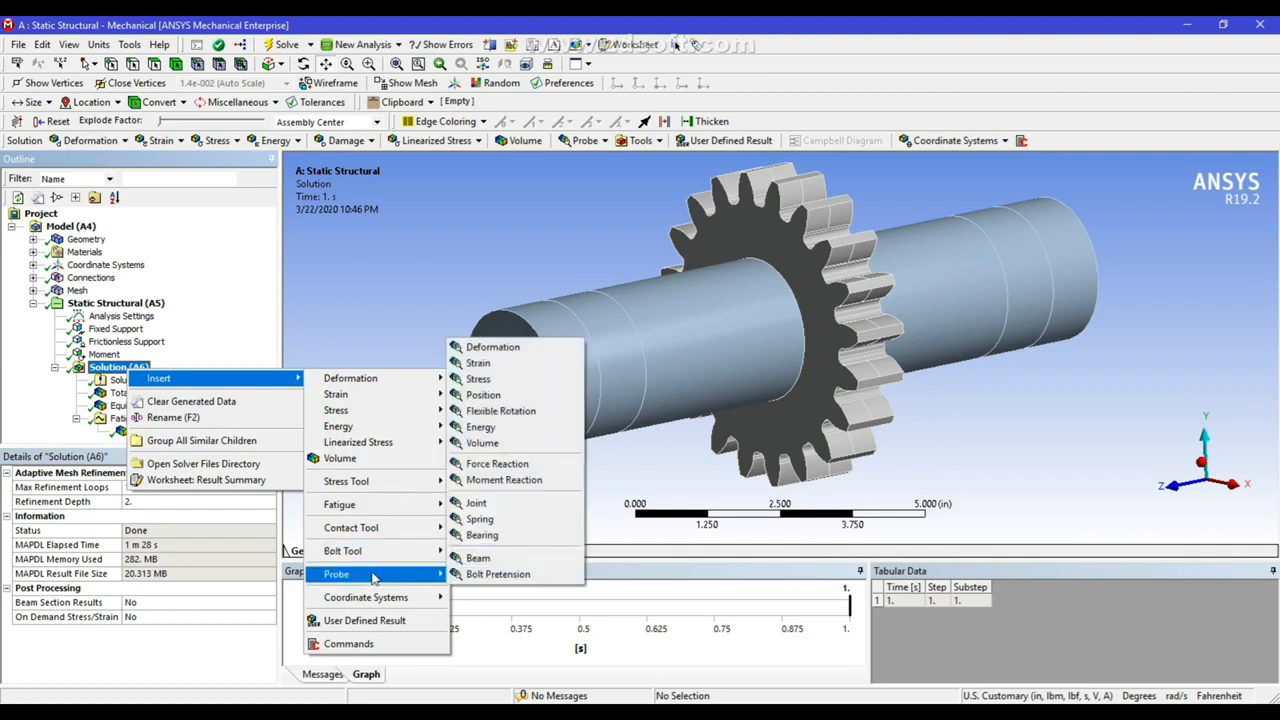
left_click(495, 350)
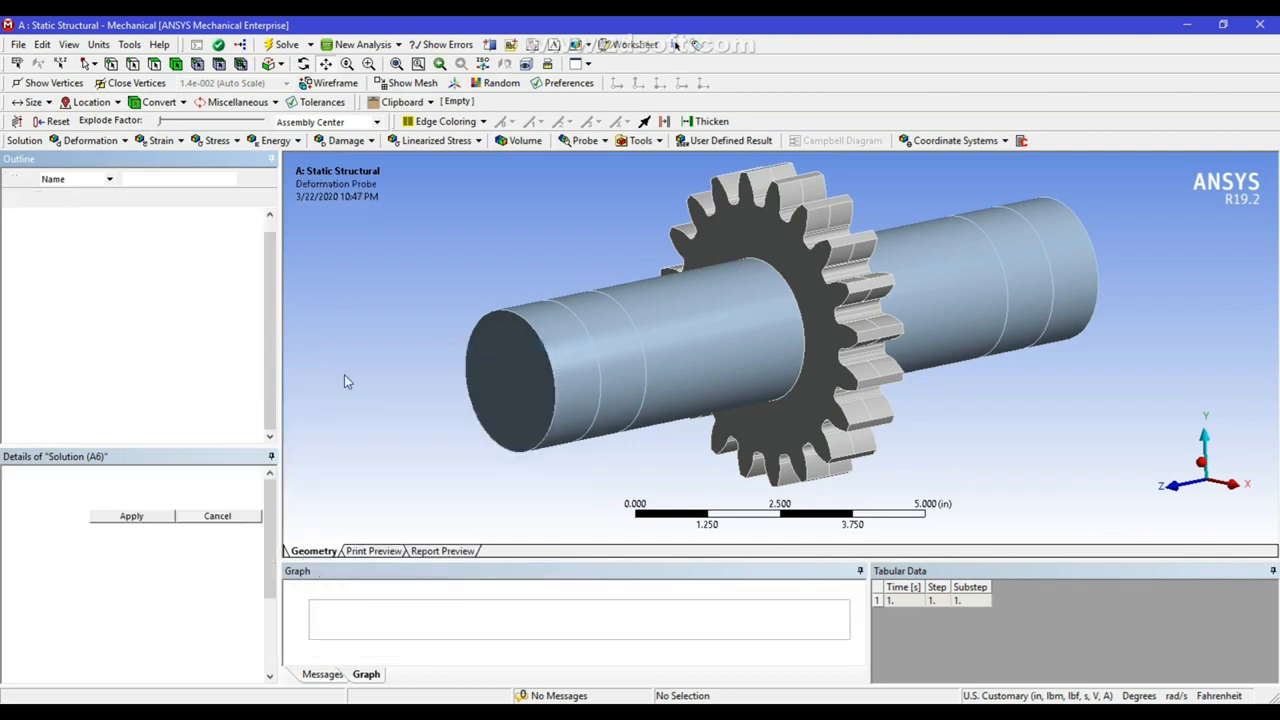
left_click(131, 516)
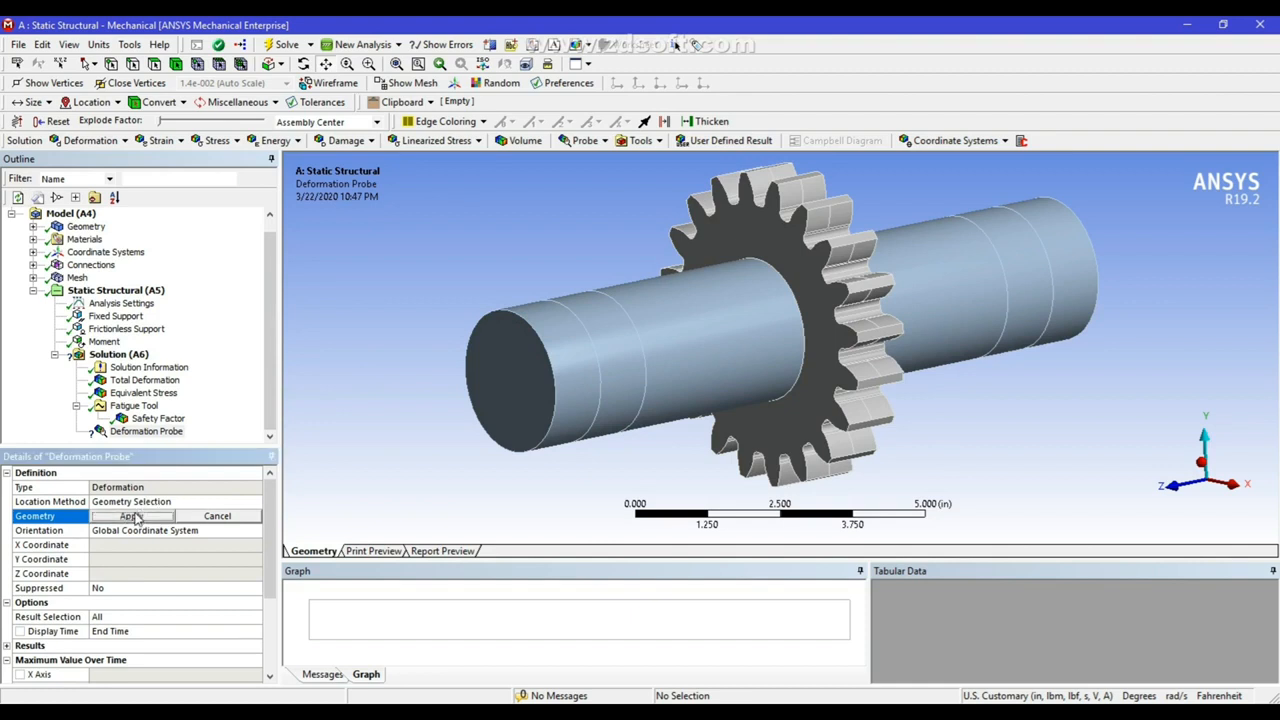
left_click(139, 518)
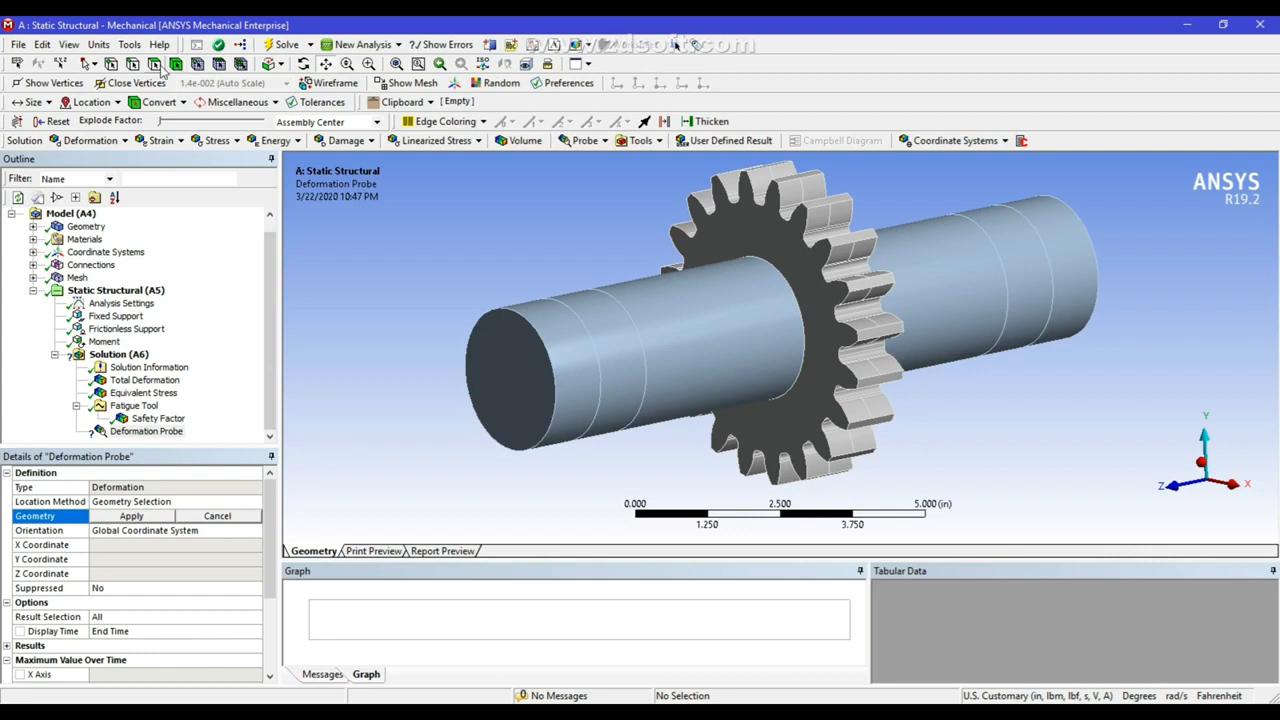
left_click(705, 320)
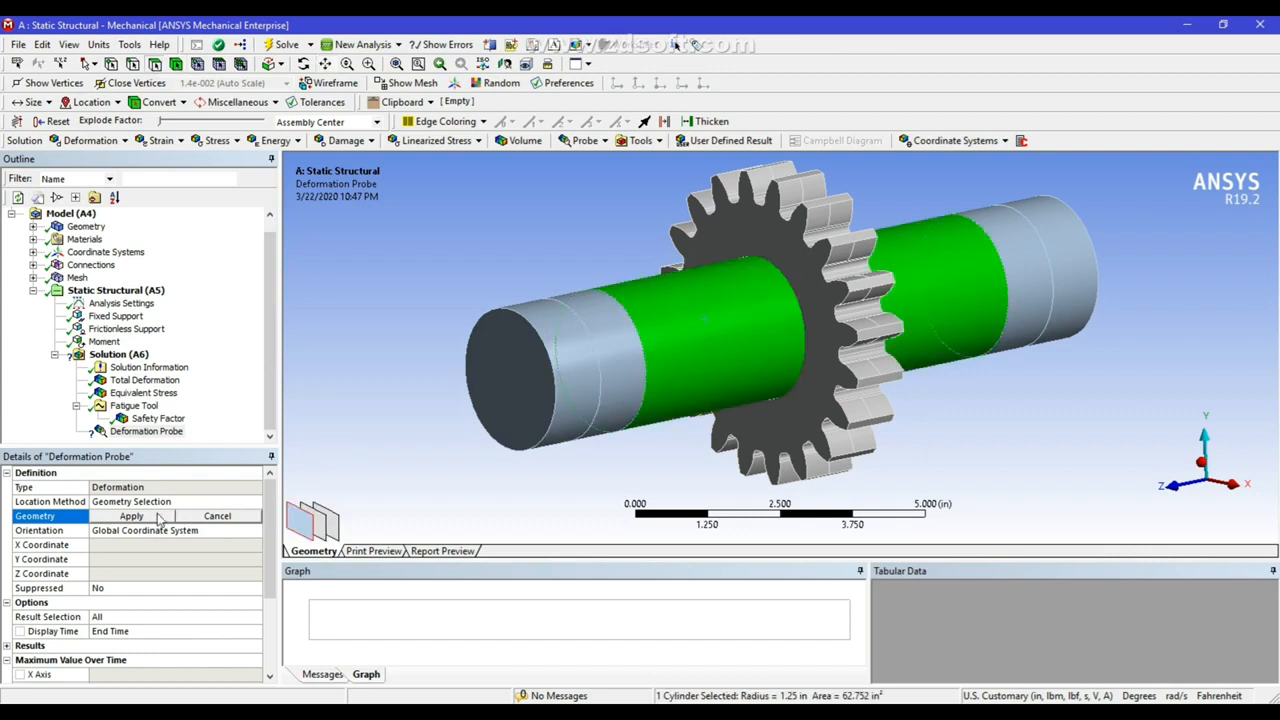
left_click(158, 516)
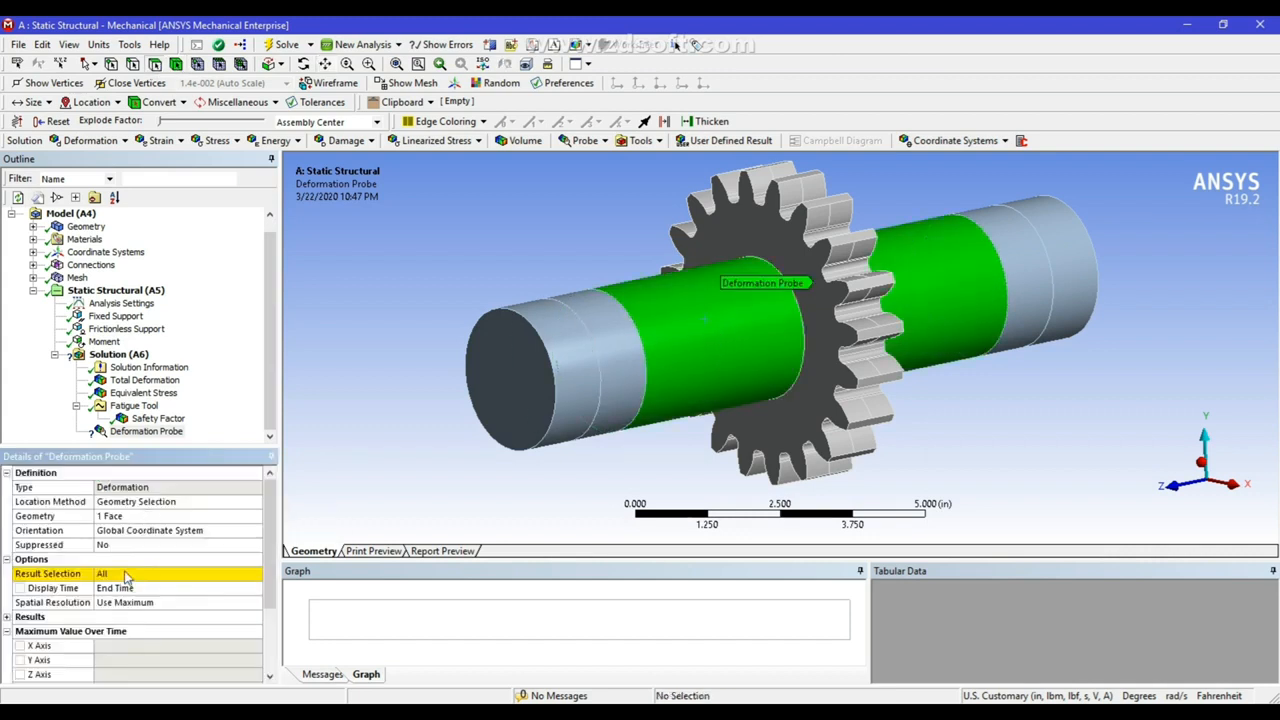
- Set the deformation probe's result selection to Total and evaluate the probe result
left_click(127, 575)
left_click(256, 575)
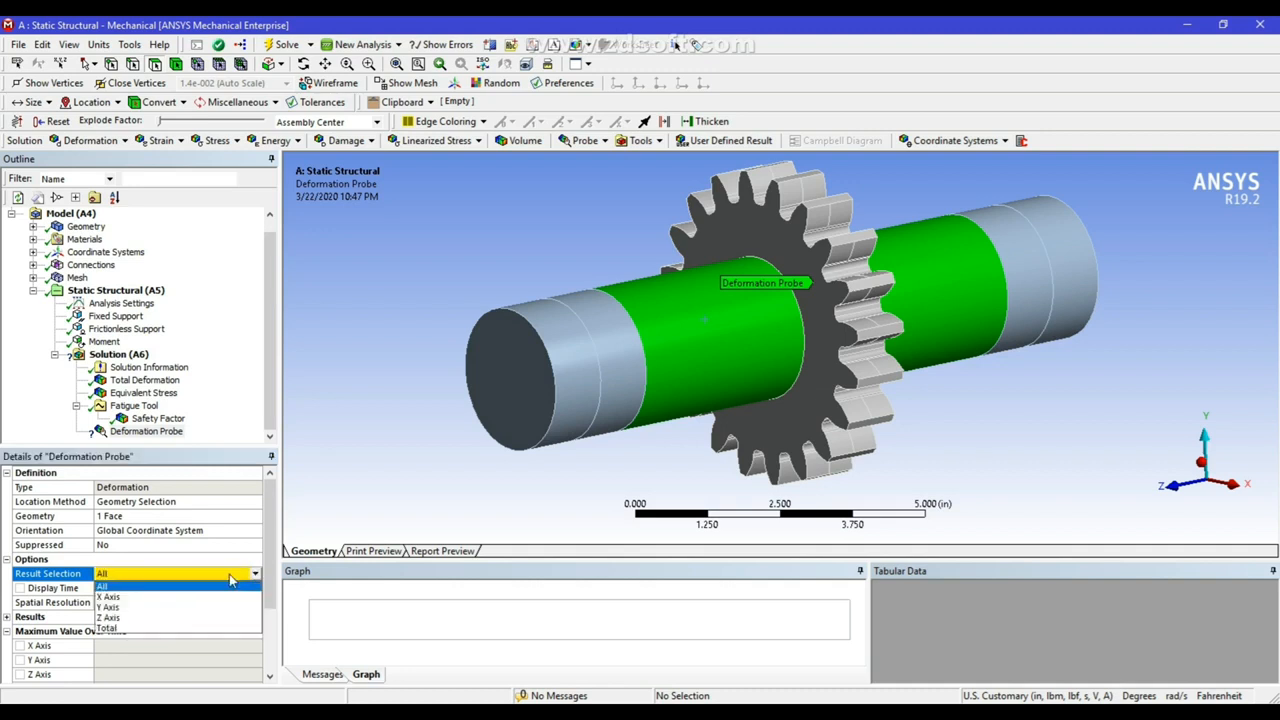
left_click(110, 629)
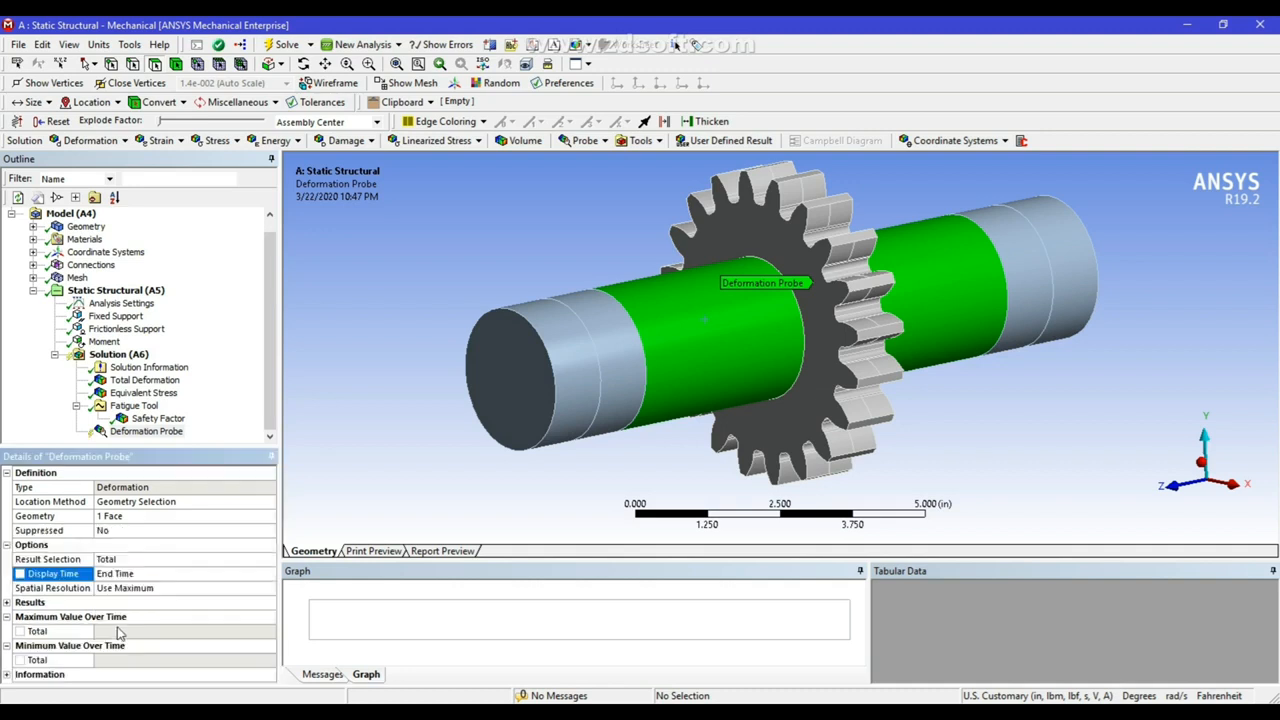
left_click(150, 431)
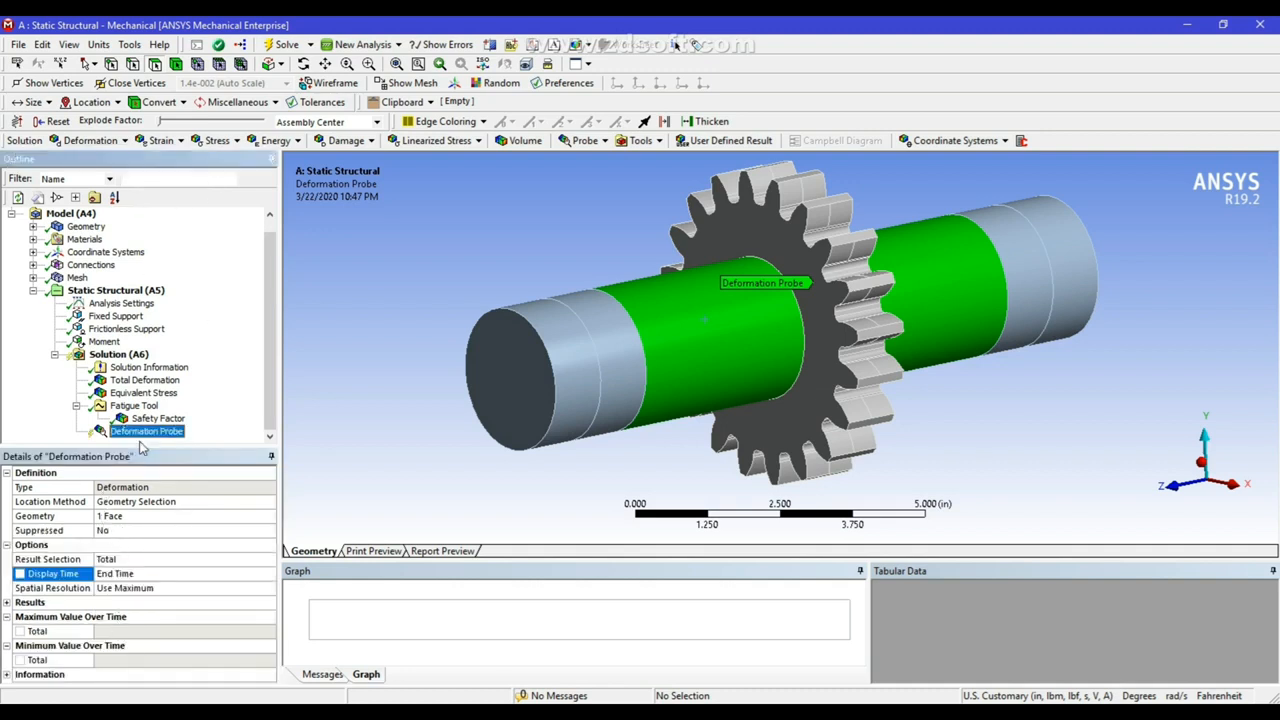
right_click(160, 432)
left_click(199, 478)
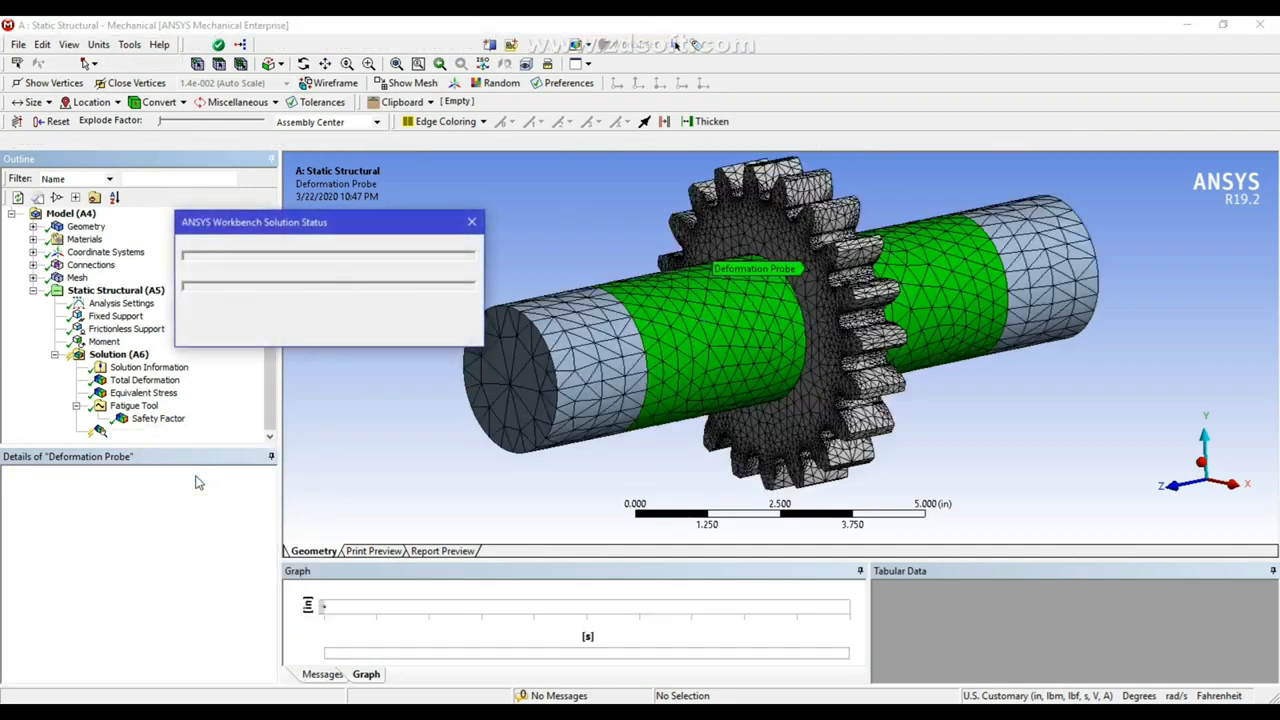
left_click(135, 433)
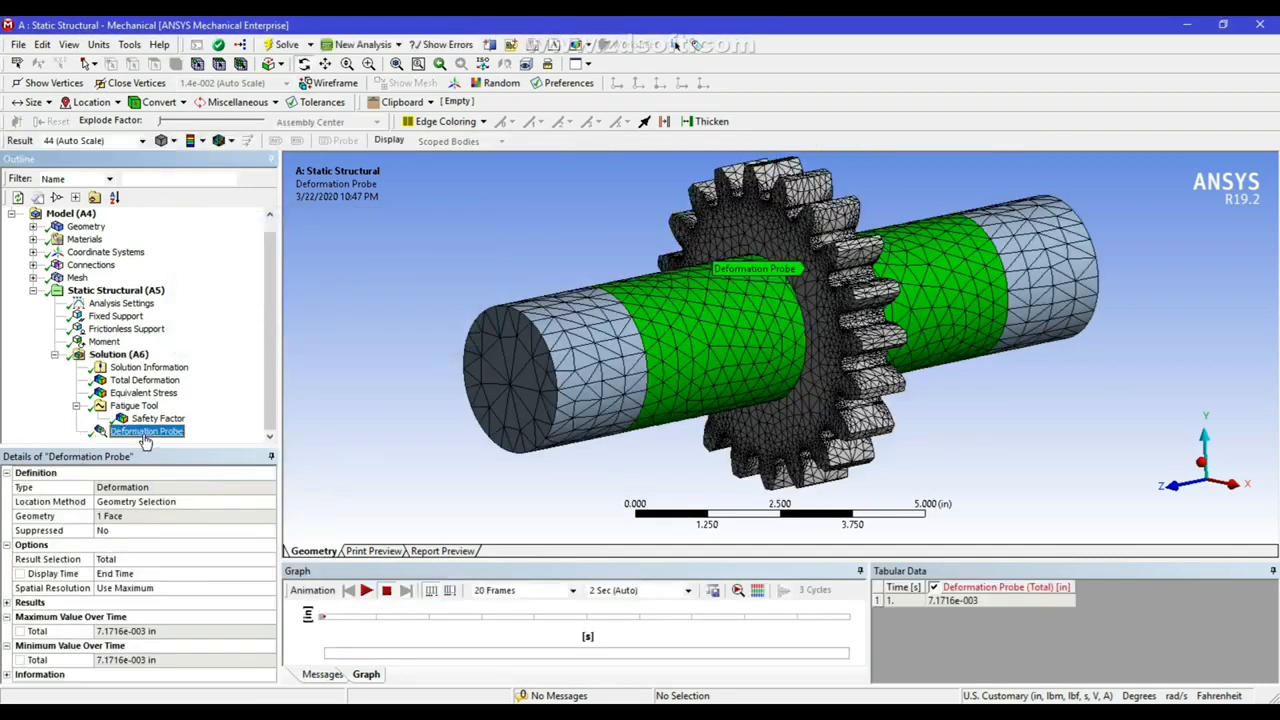
left_click(748, 329)
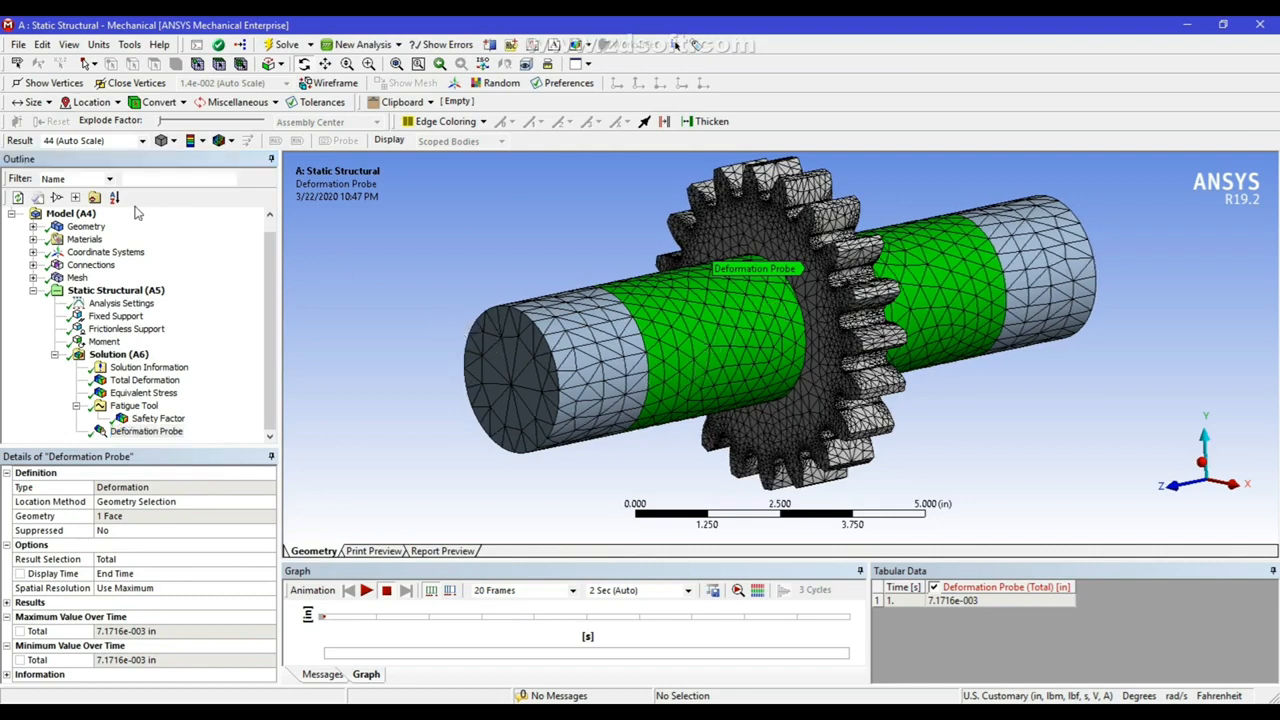
- Animate the Total Deformation and Equivalent Stress results in turn and examine how each develops across the gear and shaft
left_click(145, 380)
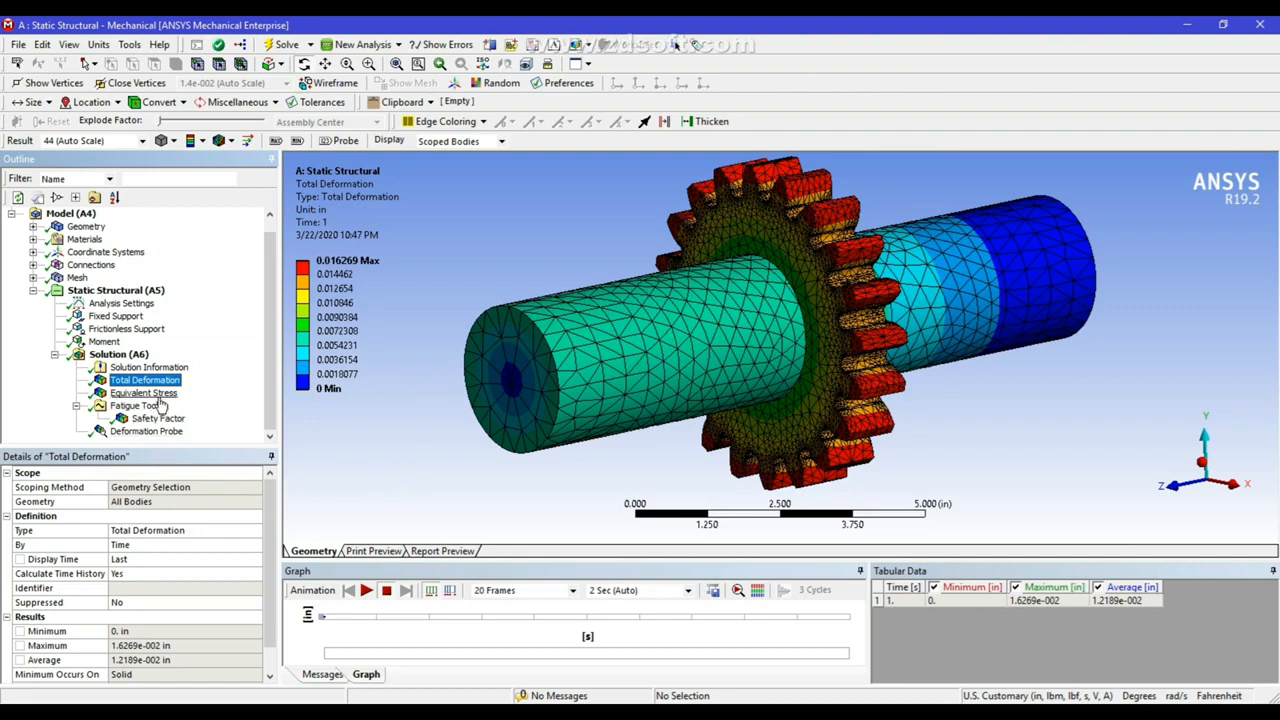
left_click(366, 591)
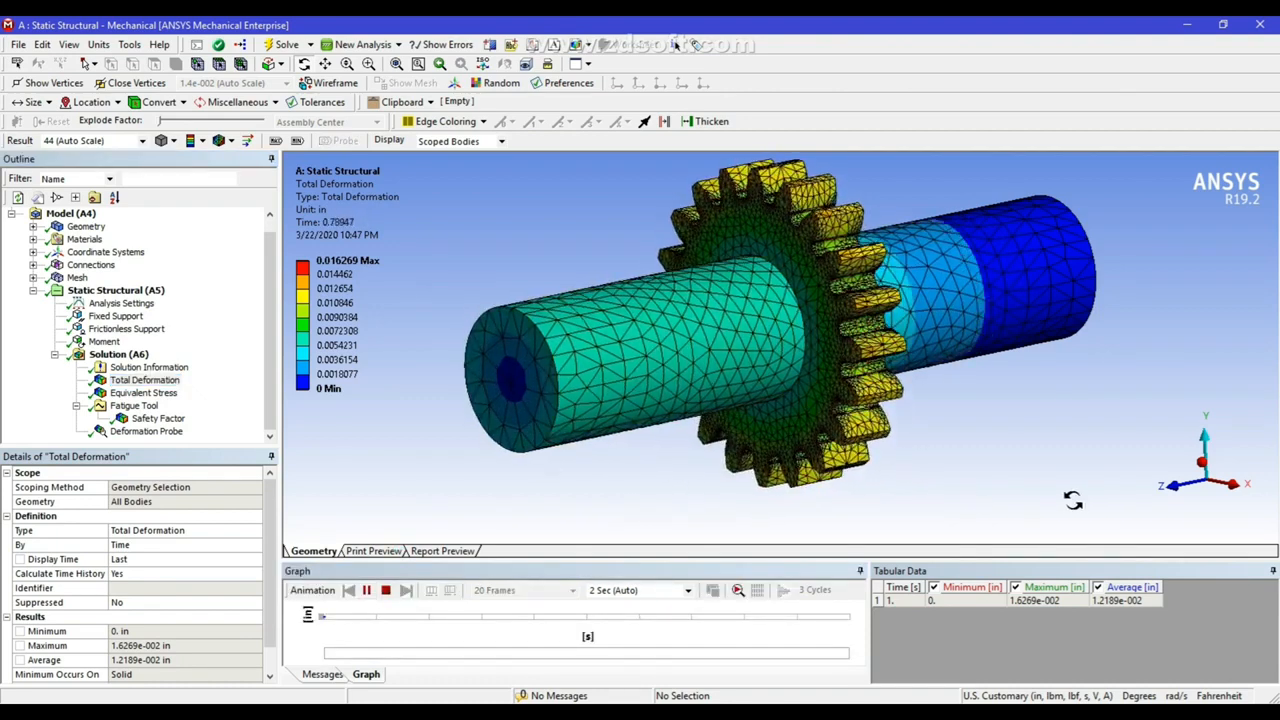
left_click_drag(1042, 433, 982, 402)
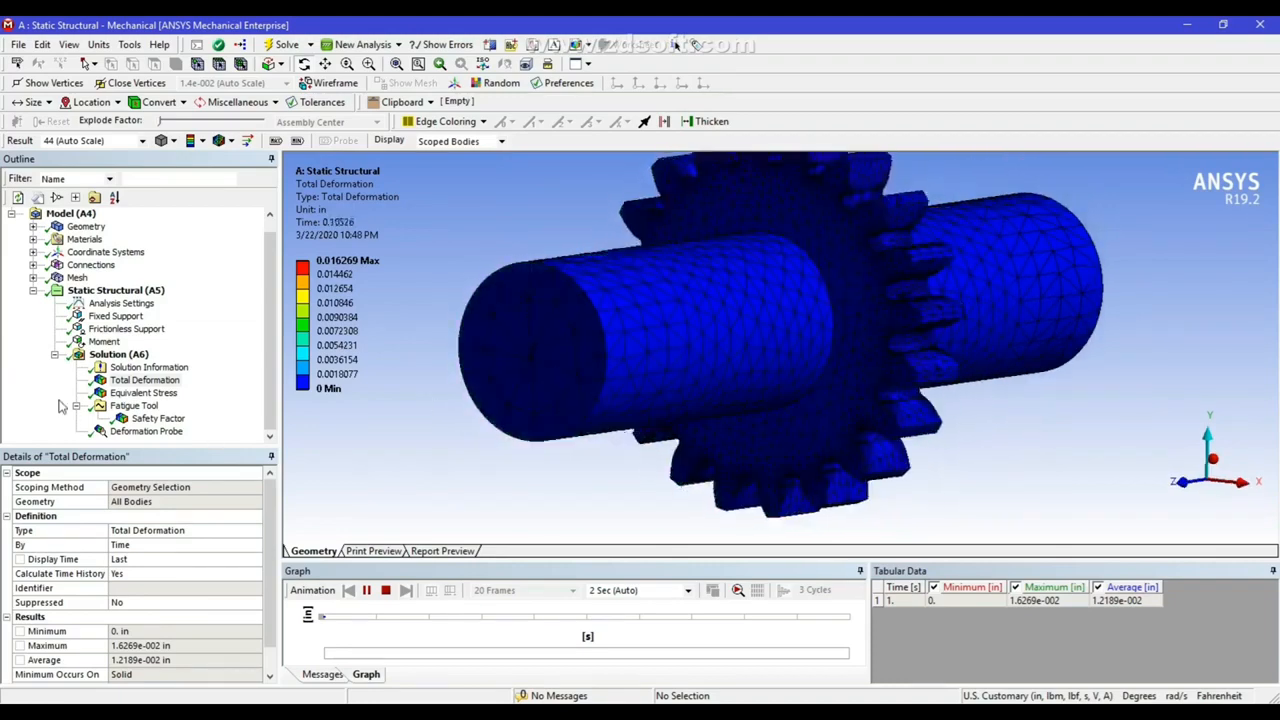
left_click(138, 393)
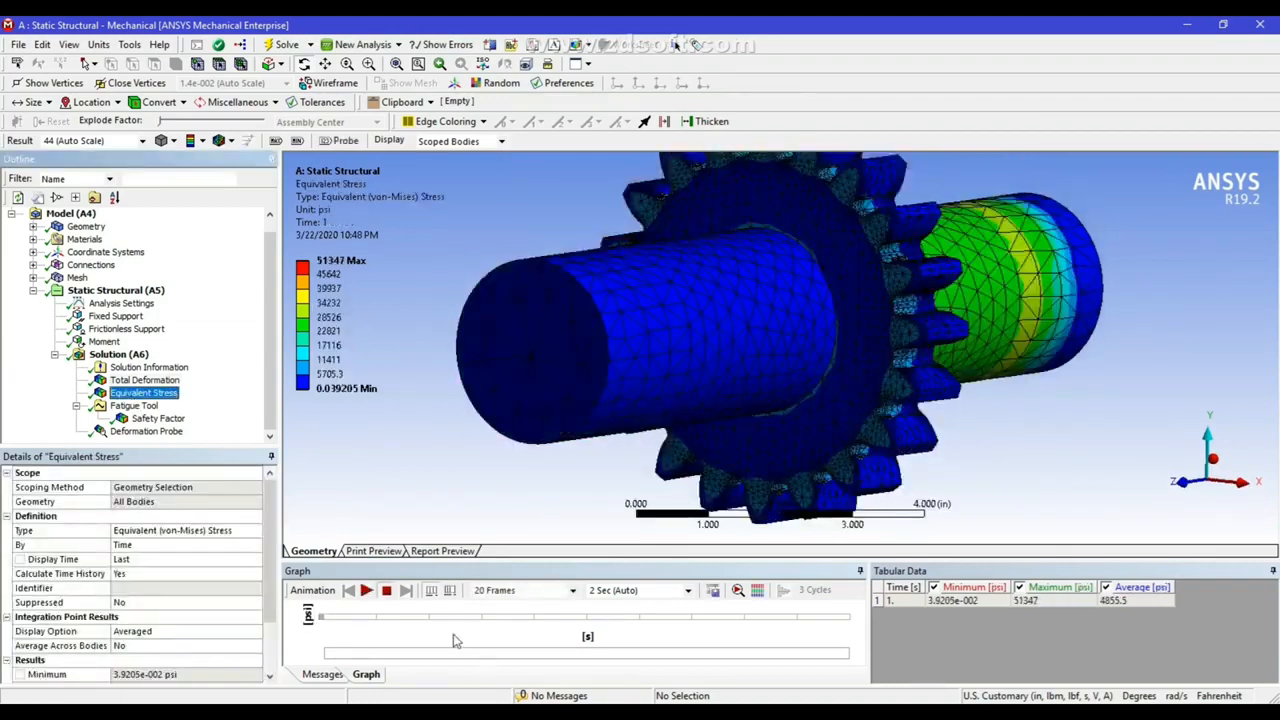
left_click(365, 590)
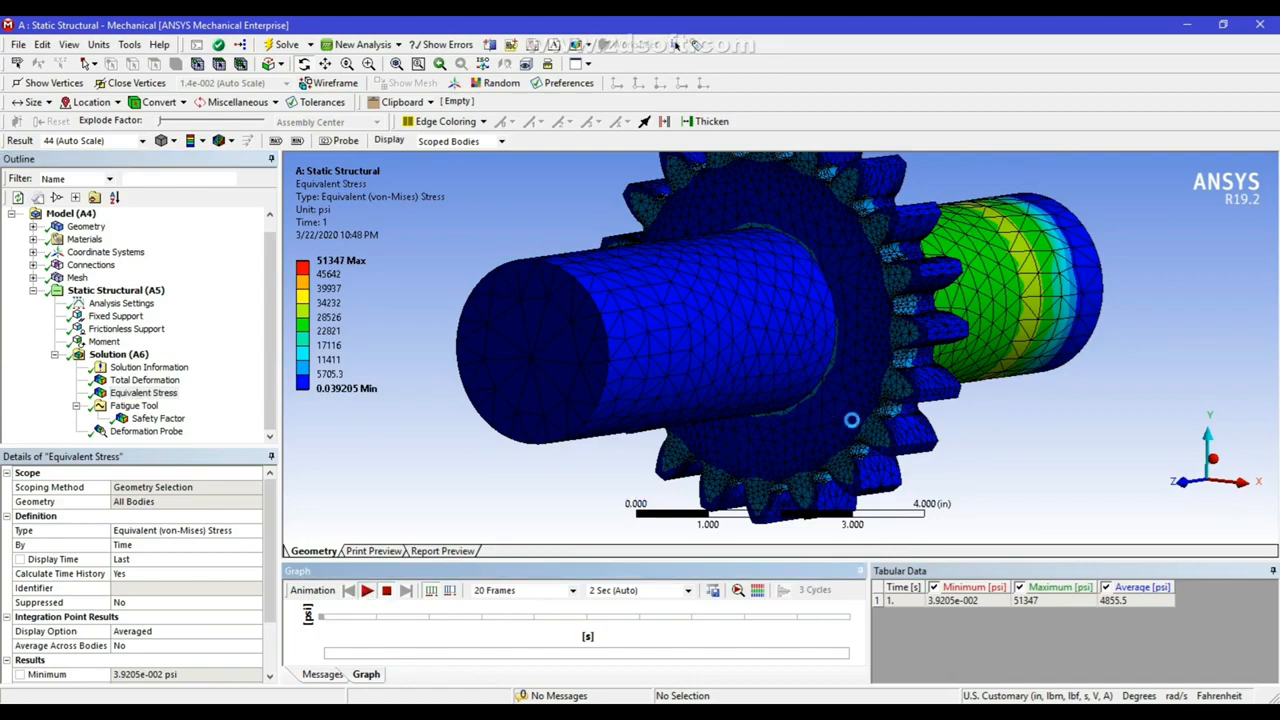
middle_click_drag(972, 423, 678, 467)
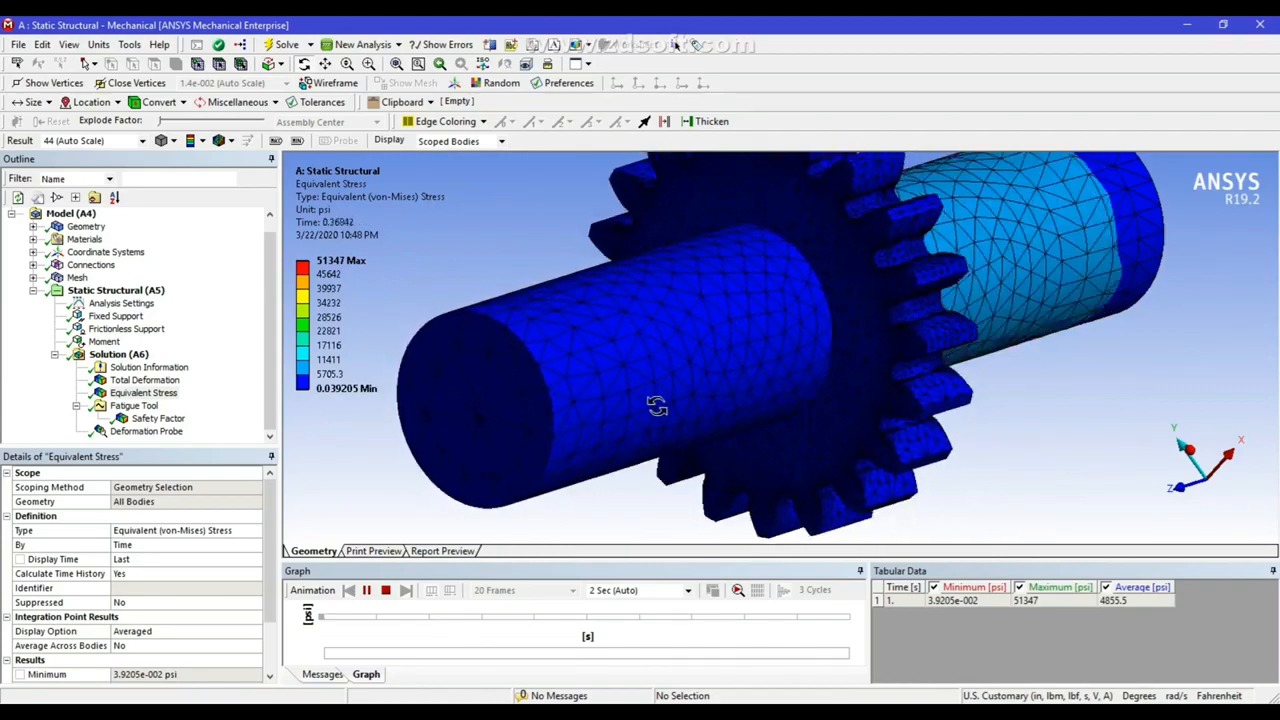
middle_click_drag(656, 405, 838, 374)
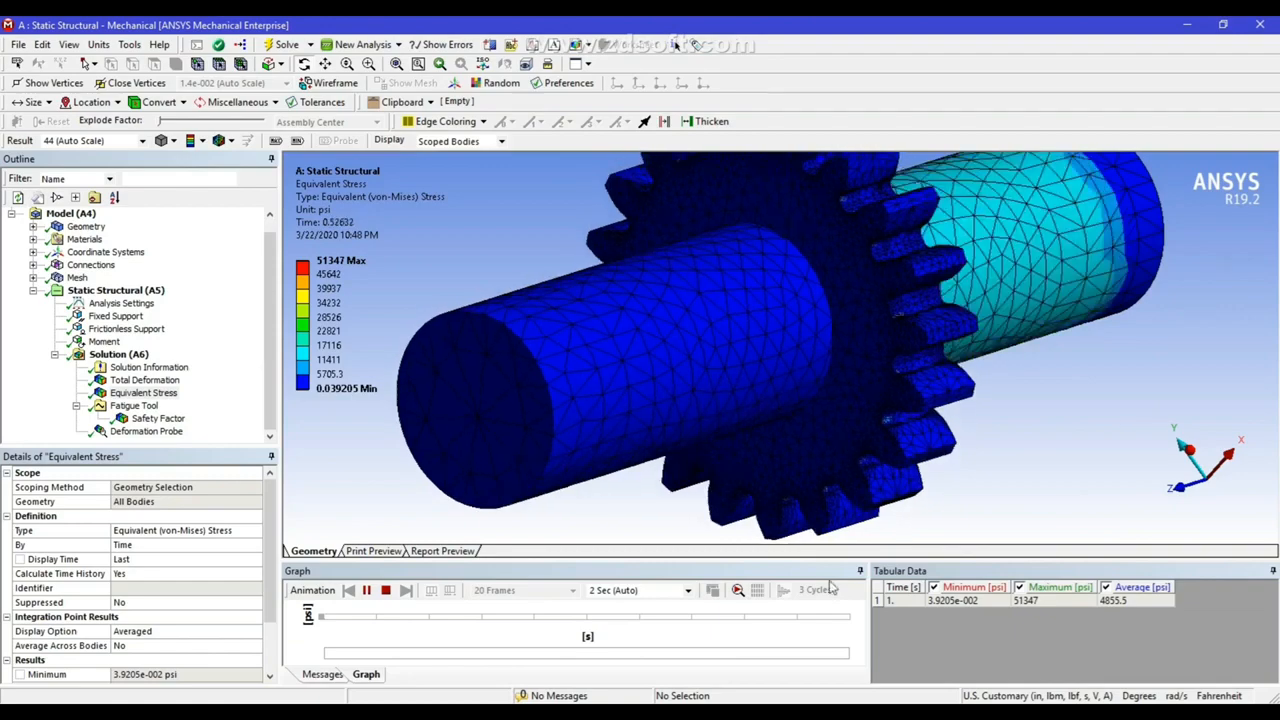
- Display the Safety Factor result and examine its distribution over the gear teeth and shaft
left_click(163, 421)
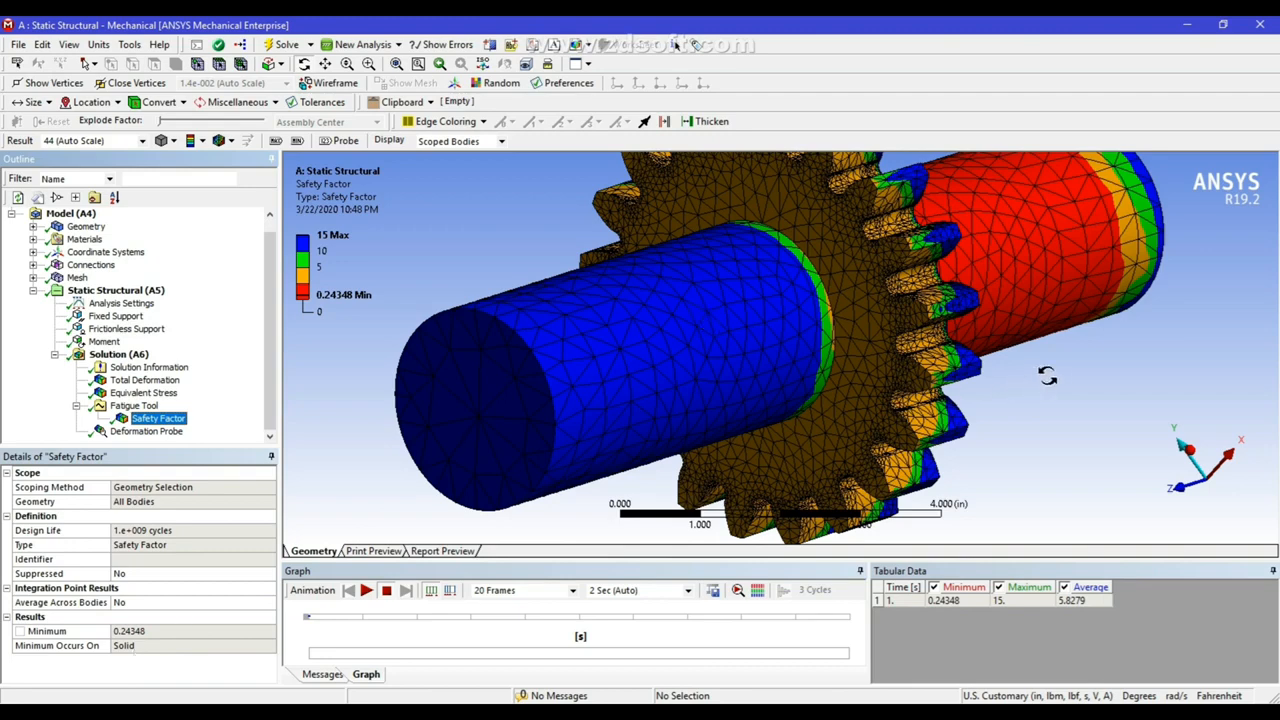
mouse_move(1046, 375)
left_mouse_down()
mouse_move(1005, 428)
mouse_move(1065, 378)
left_mouse_up()
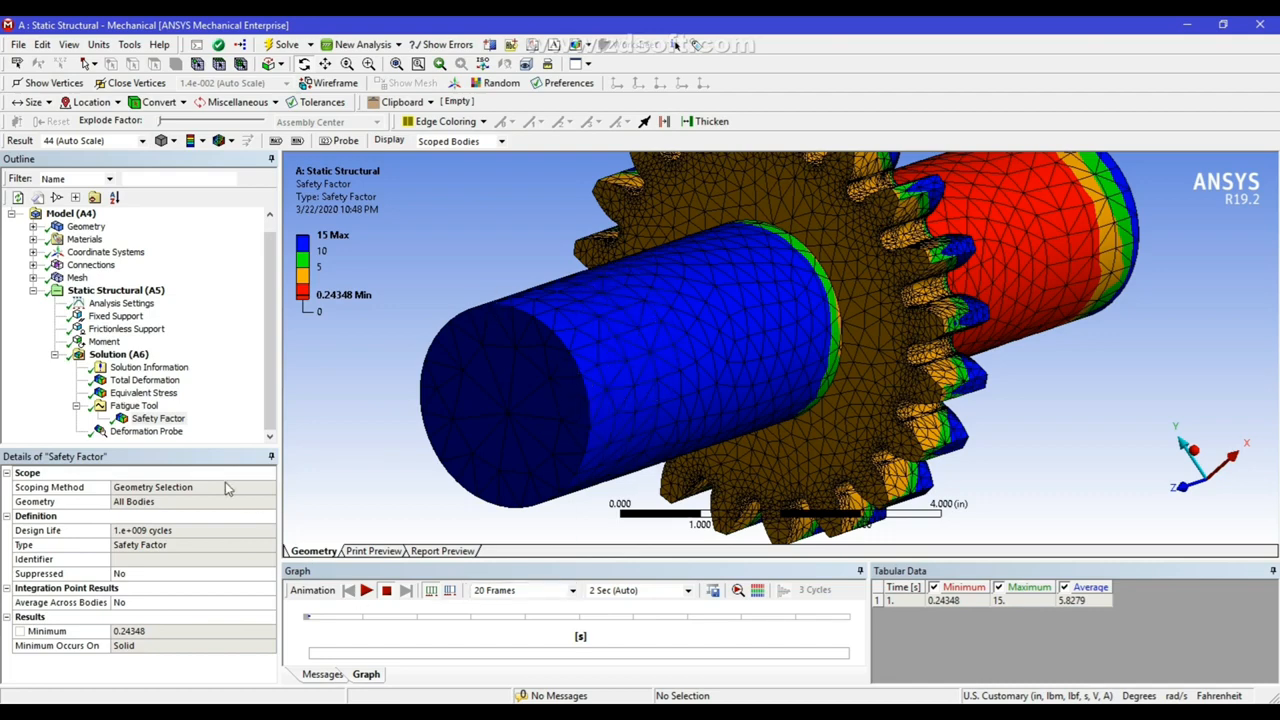
left_click(274, 374)
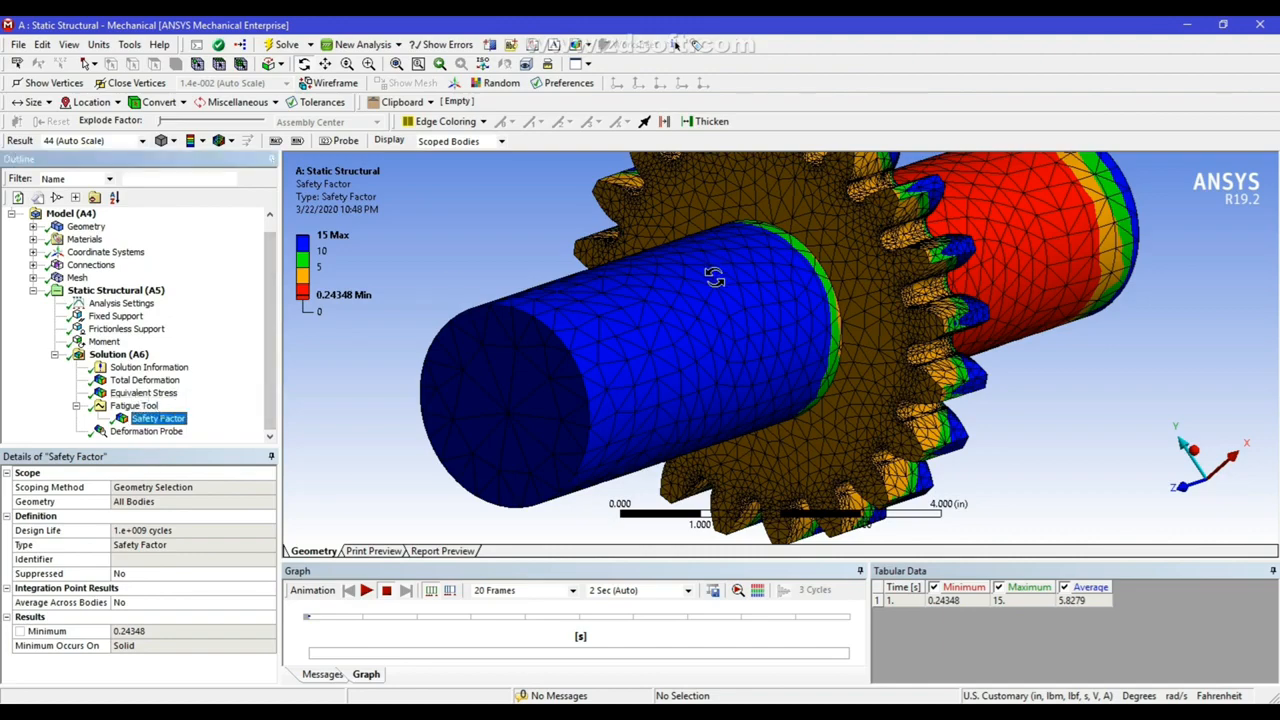
left_click_drag(763, 286, 770, 290)
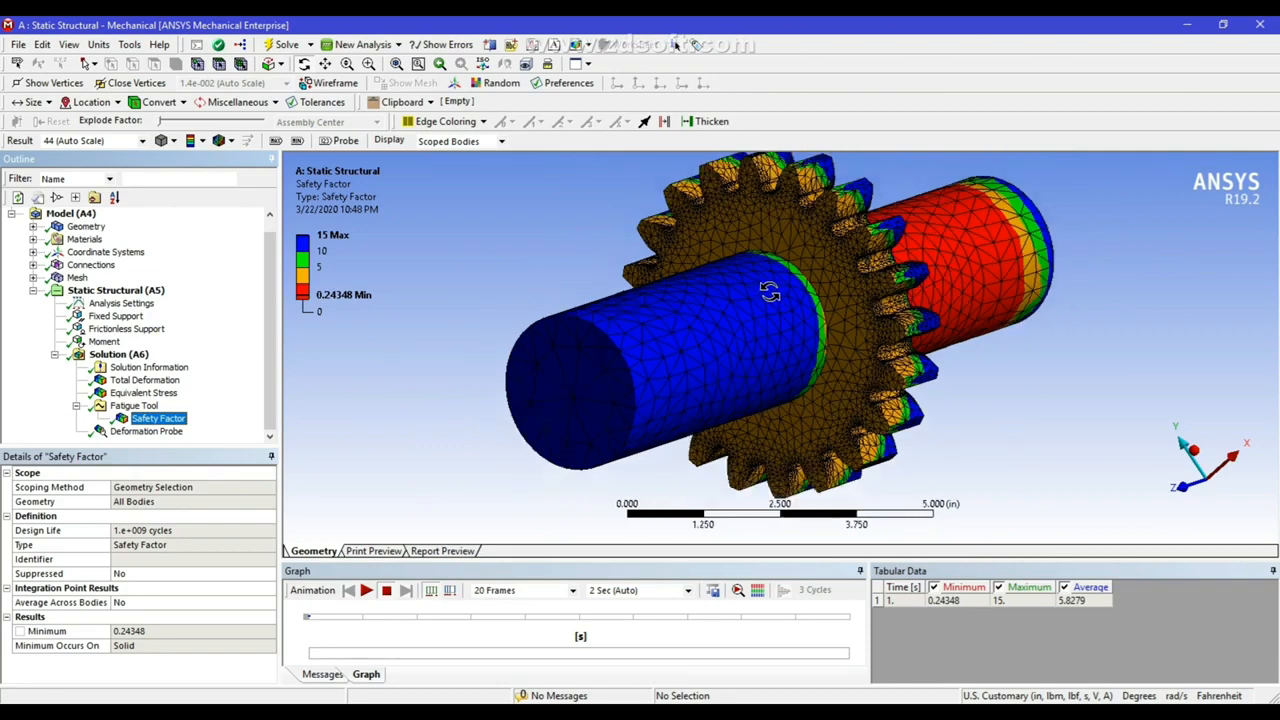
- Insert an Equivalent (von-Mises) strain result into the solution for all bodies
left_click(140, 358)
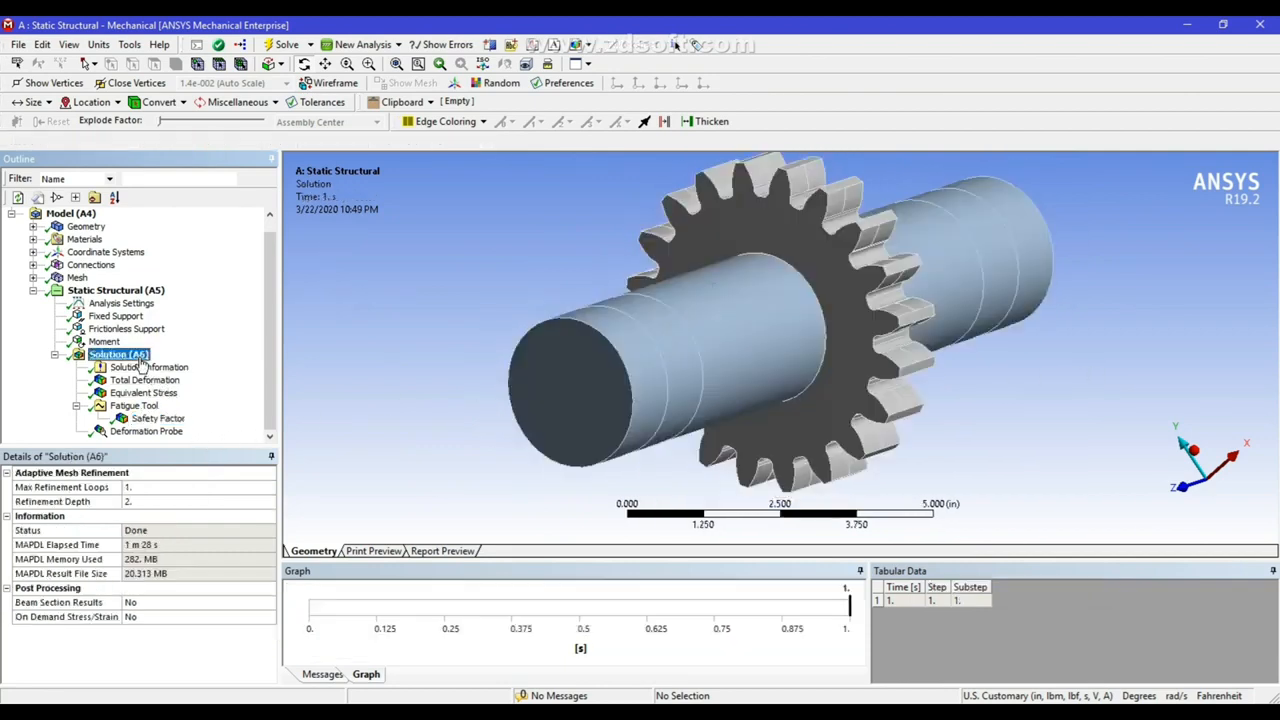
right_click(141, 358)
mouse_move(255, 378)
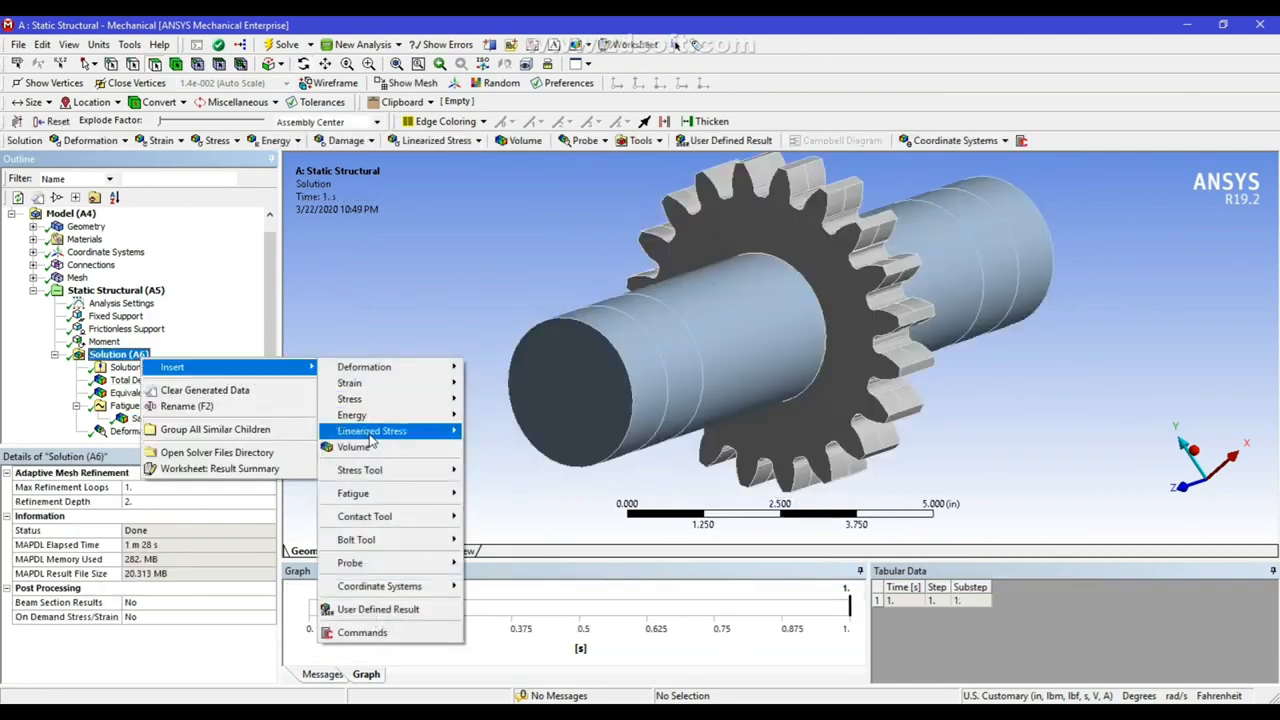
mouse_move(372, 388)
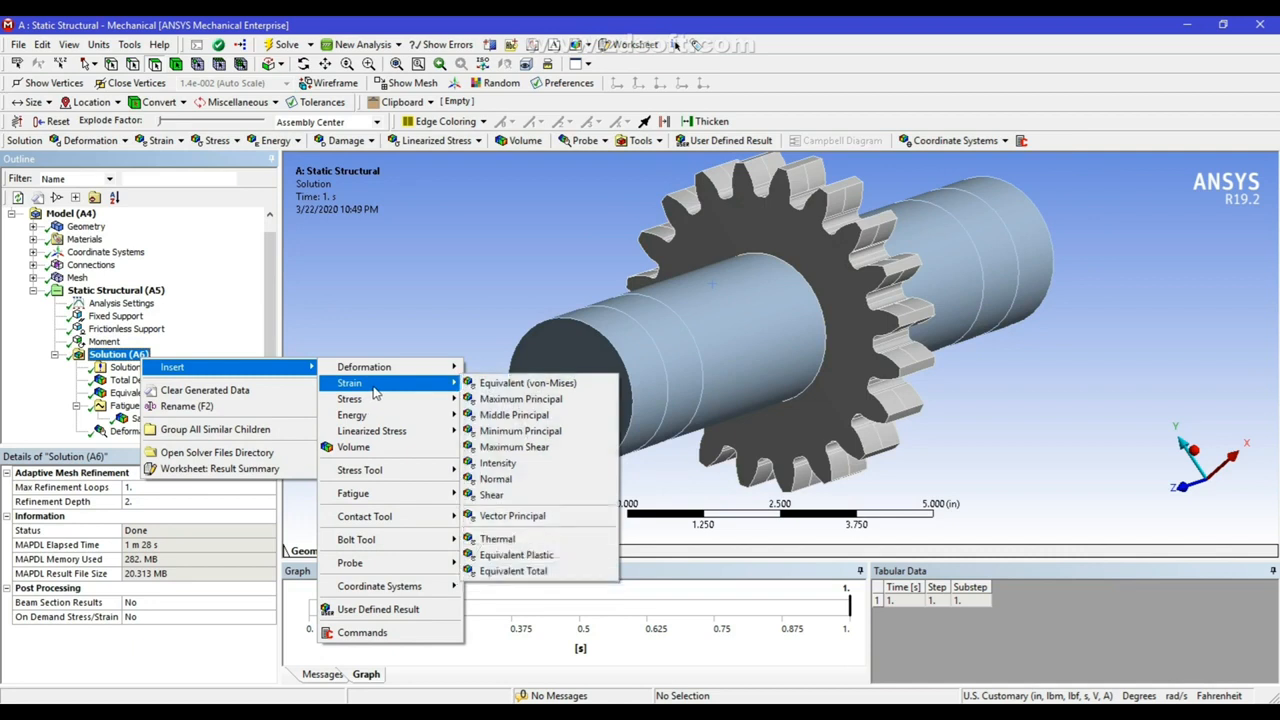
left_click(500, 386)
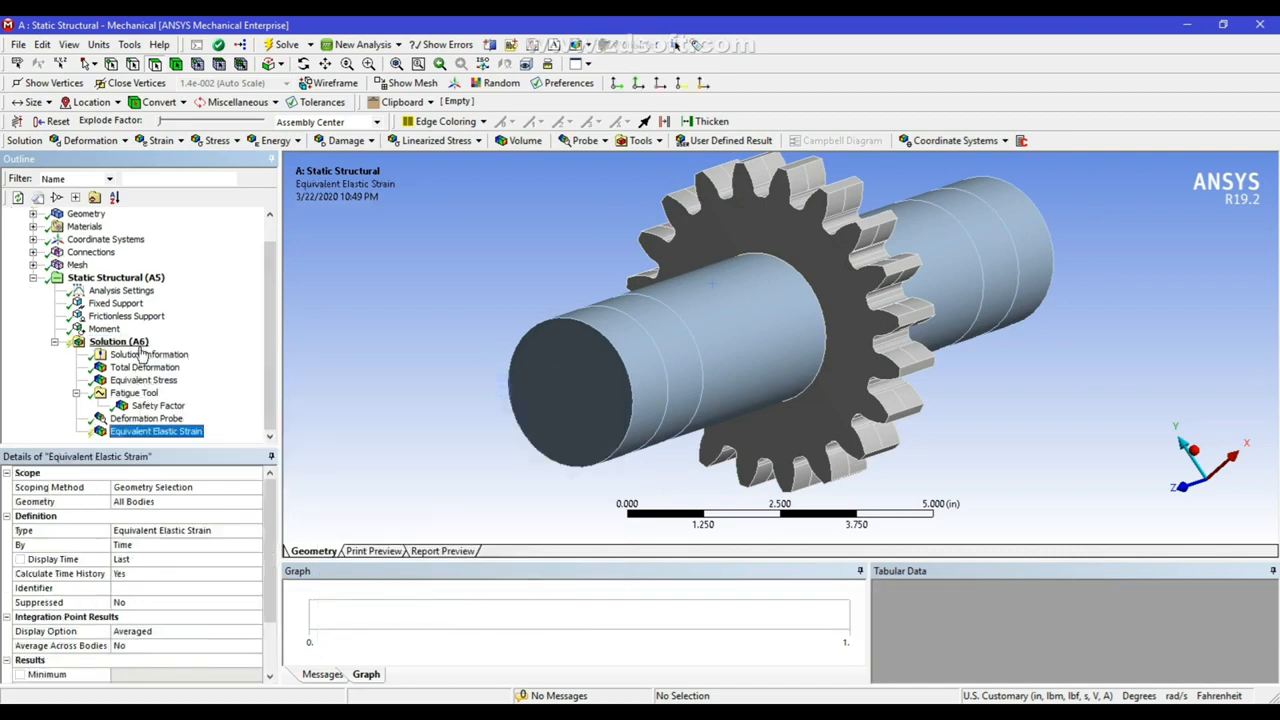
left_click(140, 342)
right_click(140, 343)
mouse_move(192, 362)
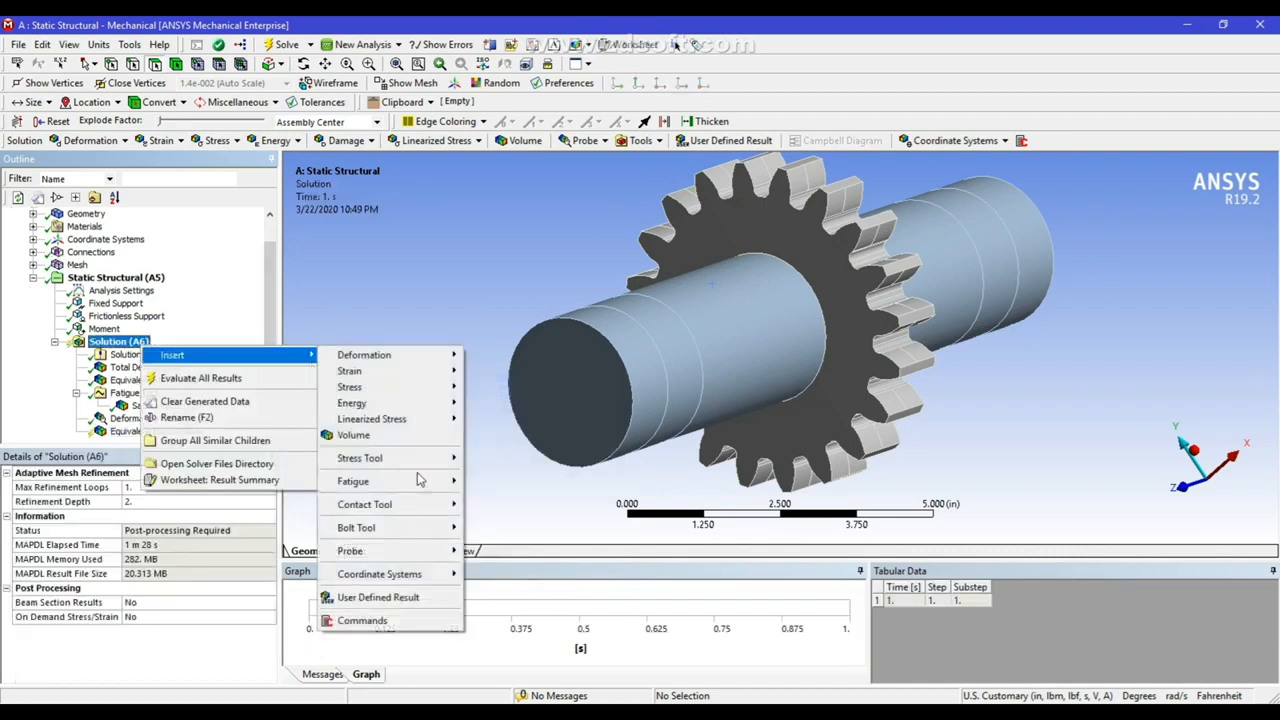
mouse_move(376, 460)
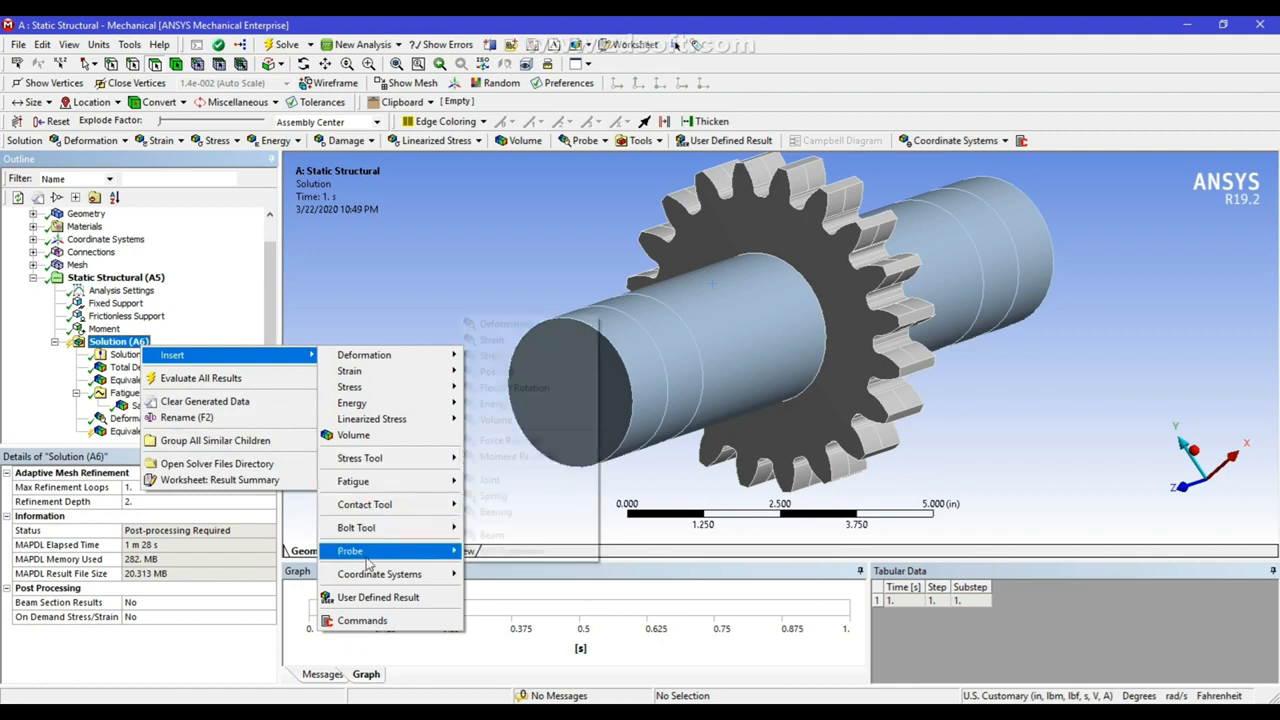
mouse_move(369, 575)
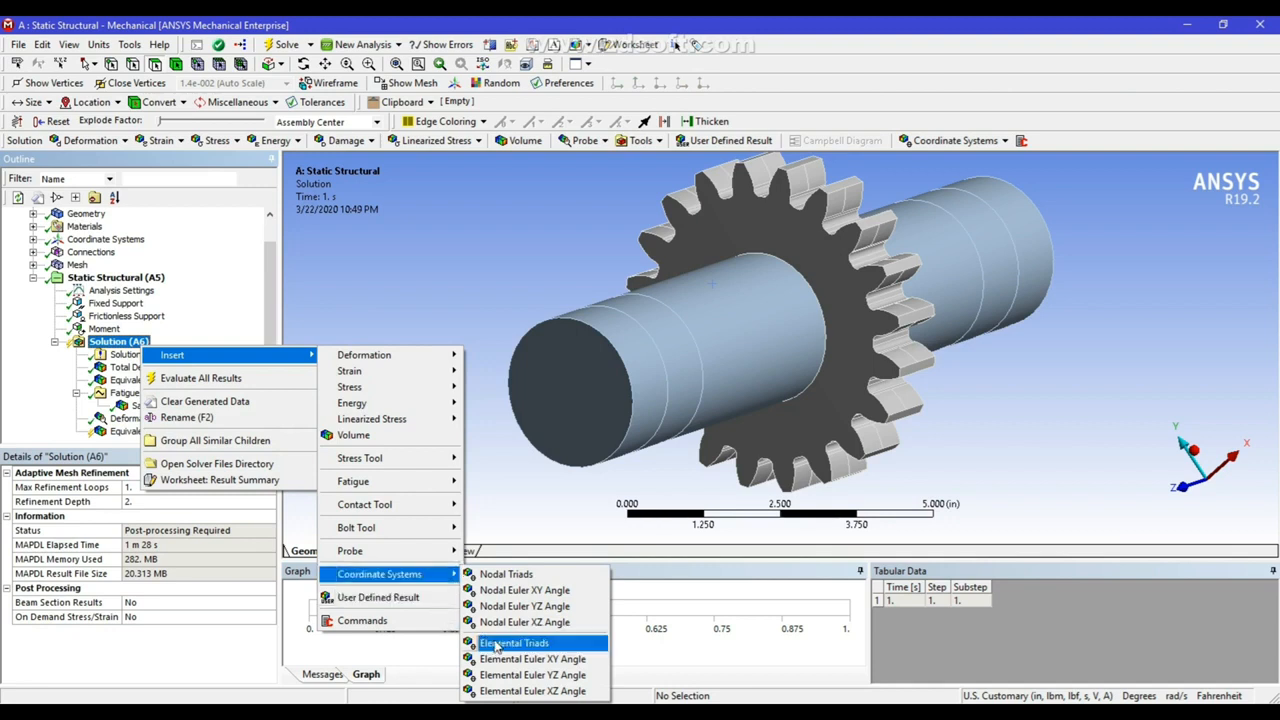
mouse_move(384, 530)
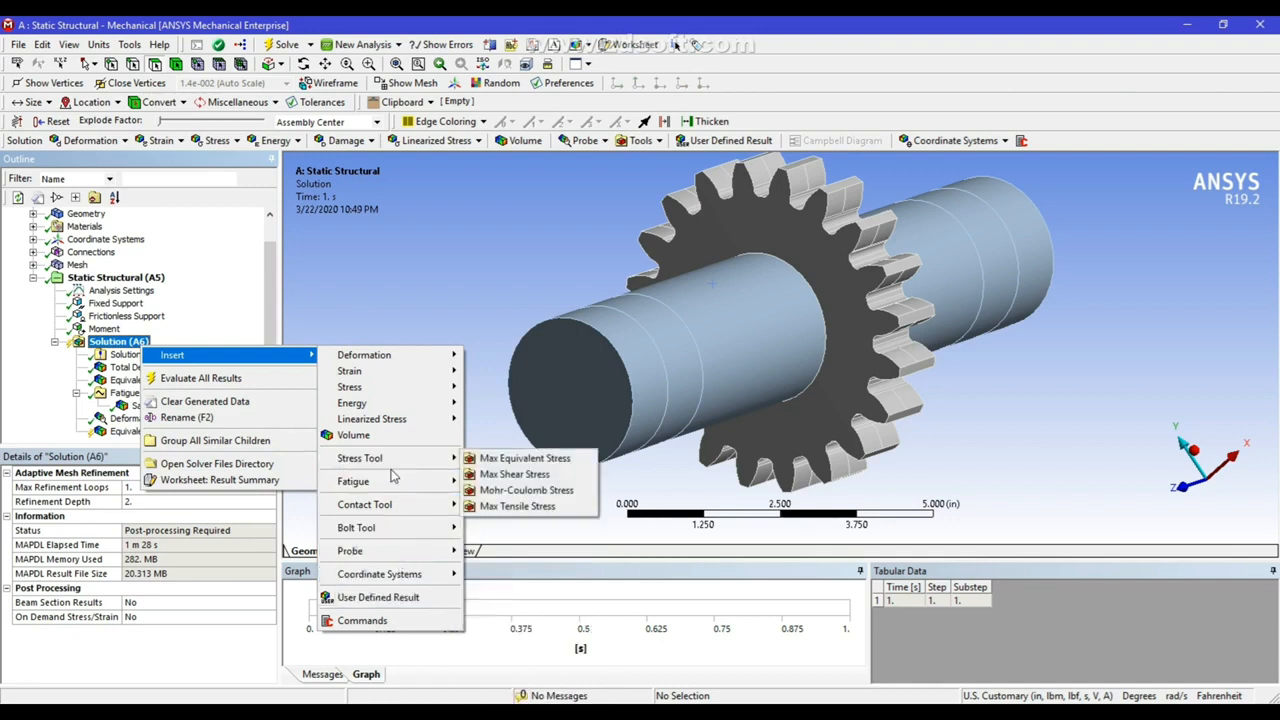
left_click(496, 290)
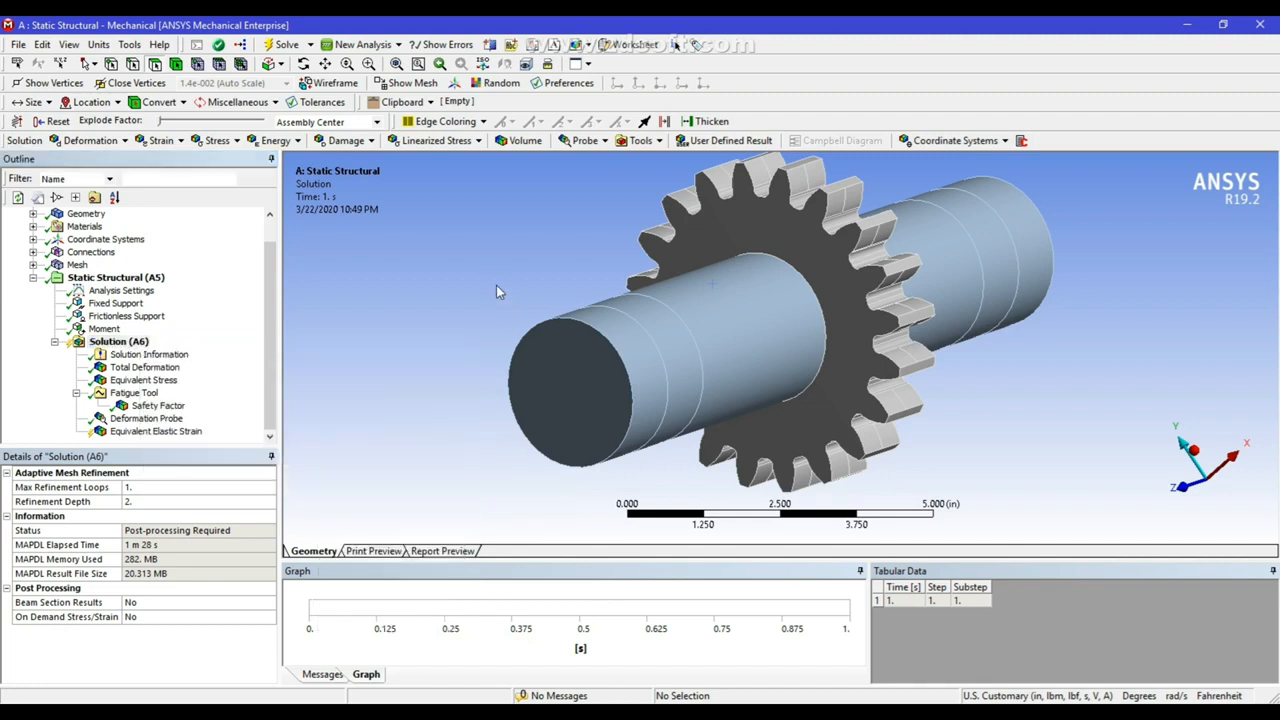
- Evaluate the Equivalent Elastic Strain result and animate its contour plot, examining both ends of the shaft
left_click(135, 431)
right_click(137, 431)
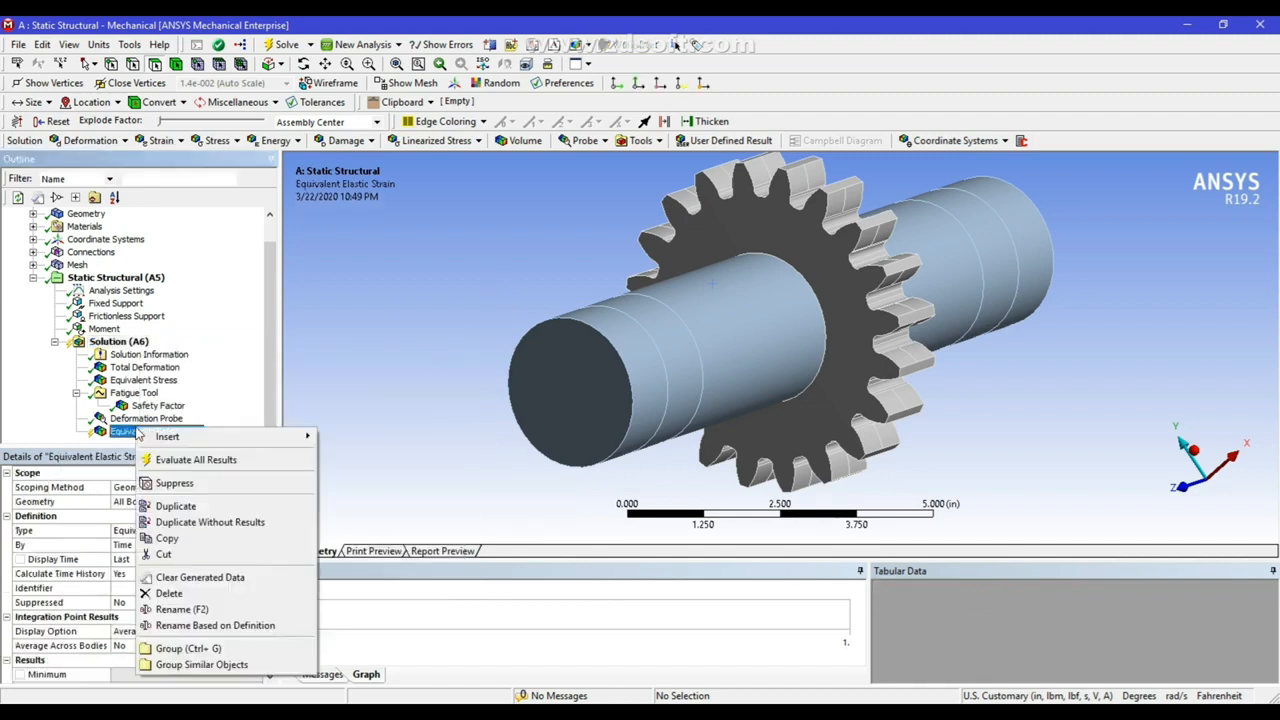
left_click(198, 460)
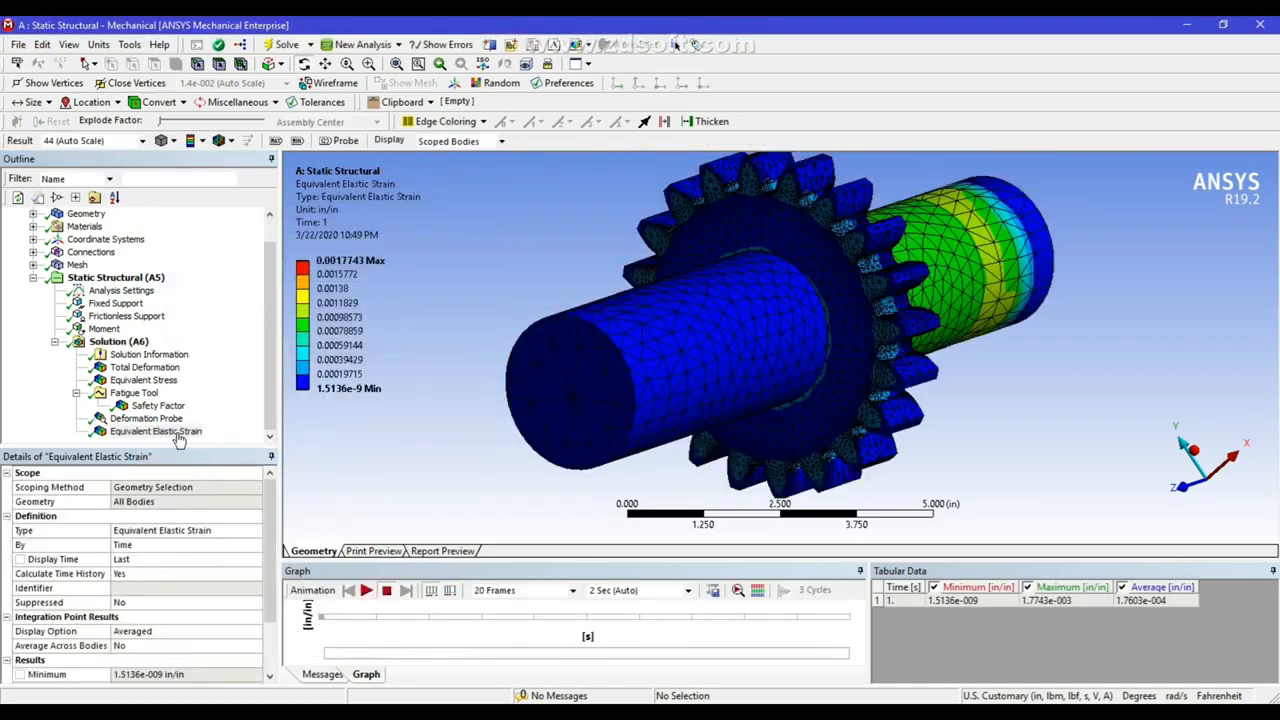
left_click_drag(1000, 431, 377, 300)
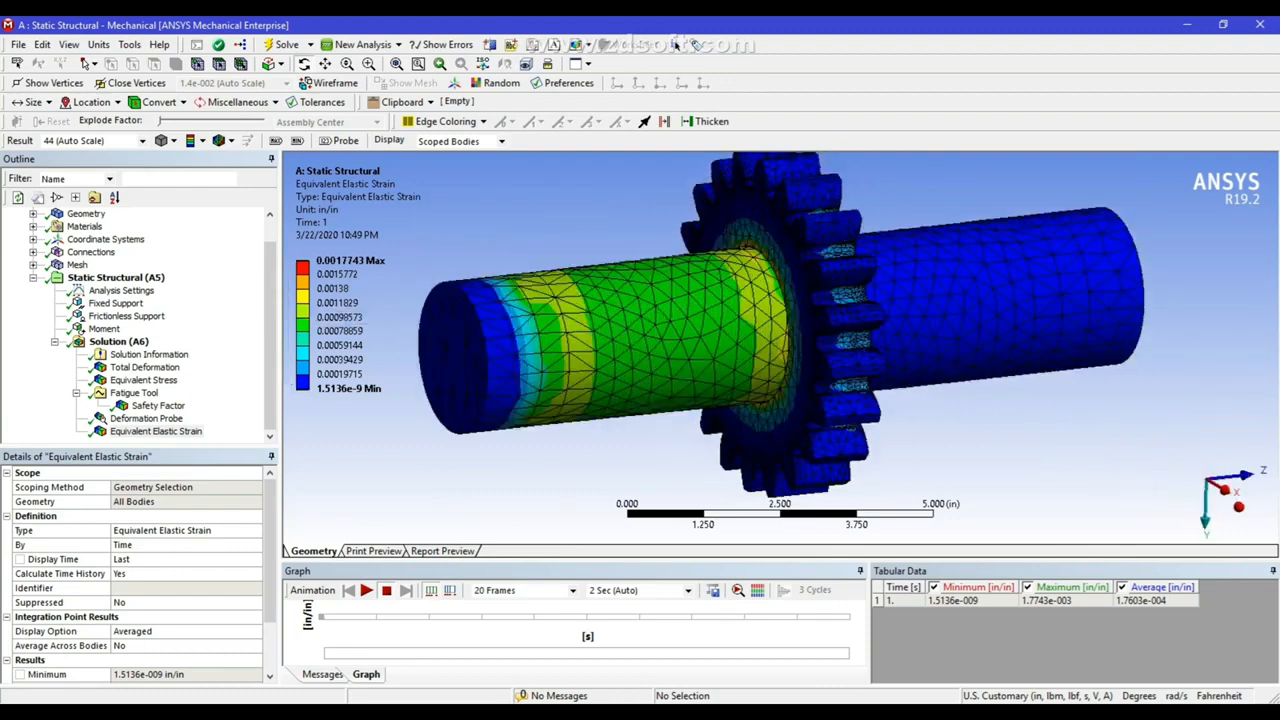
left_click(366, 591)
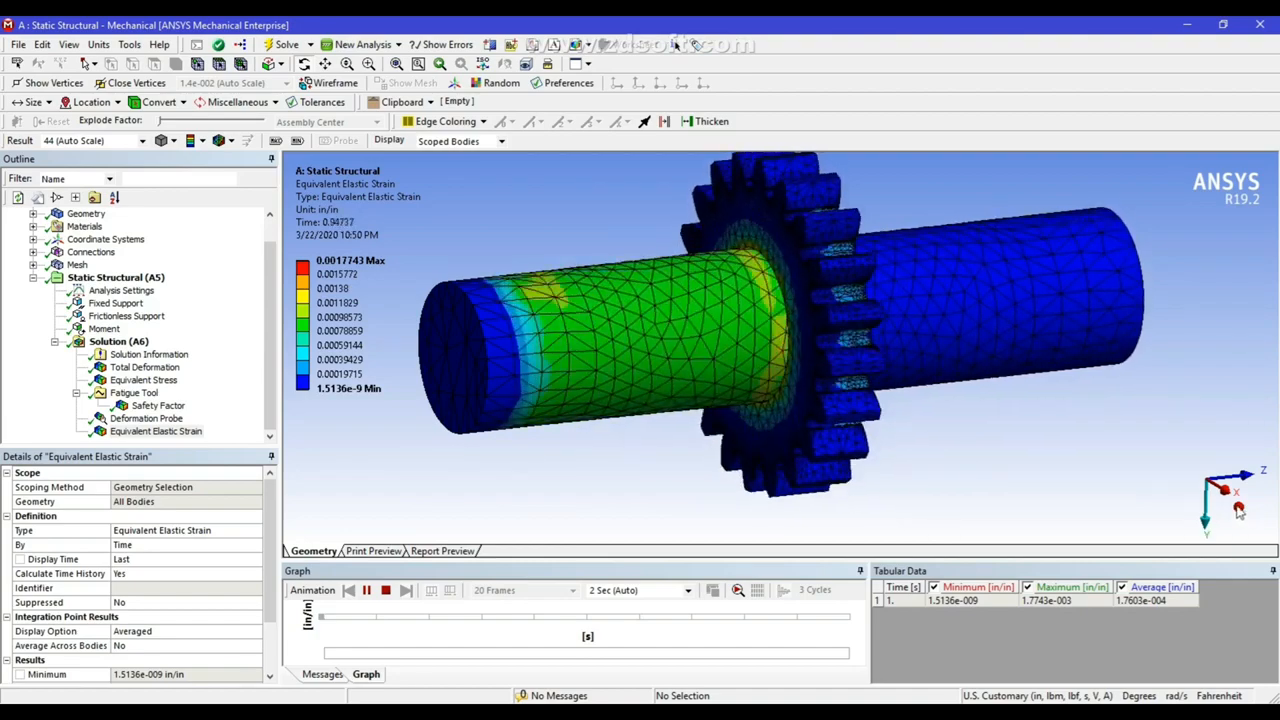
left_click(1250, 530)
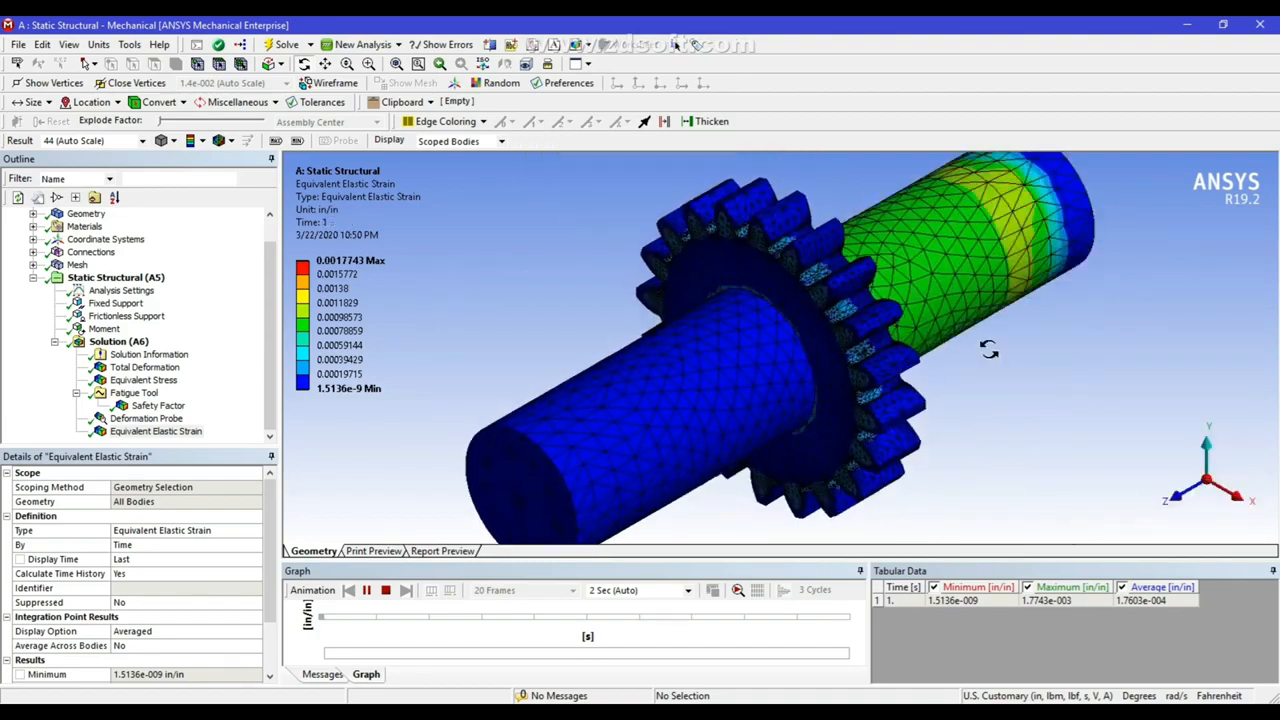